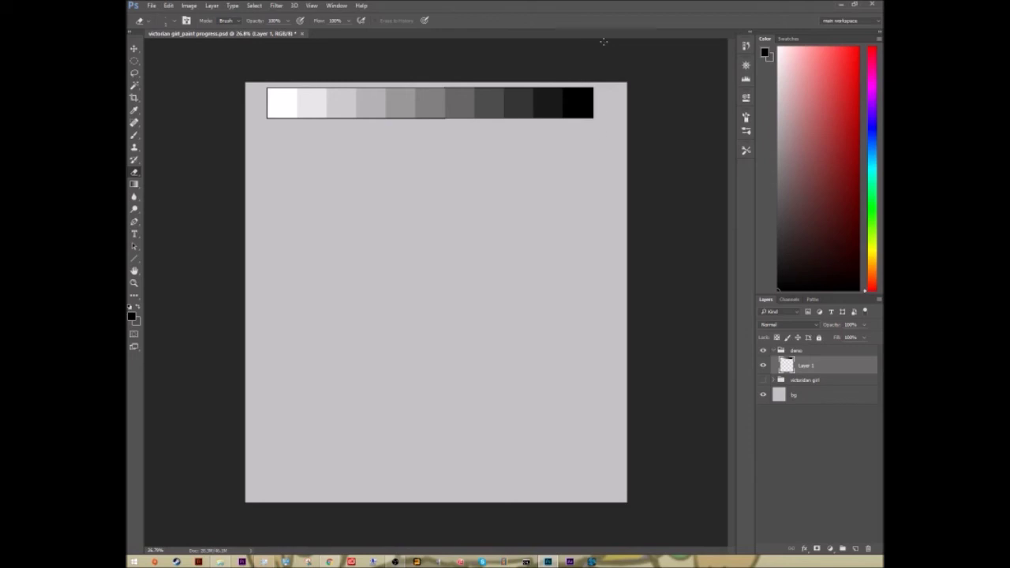
Handwrite the labels 0 to 100 in steps of 10 in black beneath the grayscale swatches using the lining brush preset
key(z)
click(456, 95)
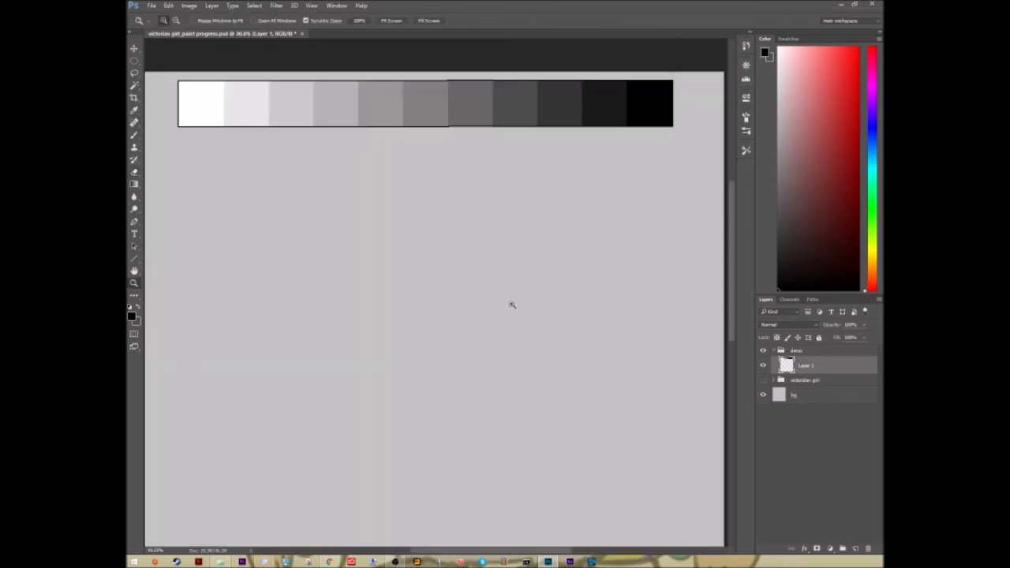
scroll(520, 339, up, 3)
key(b)
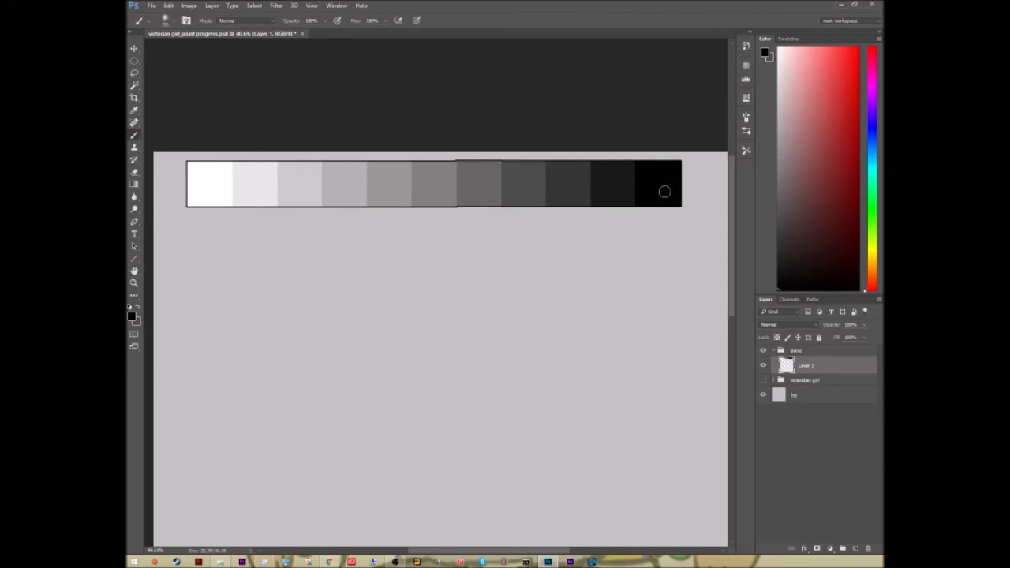
key(x)
click(746, 150)
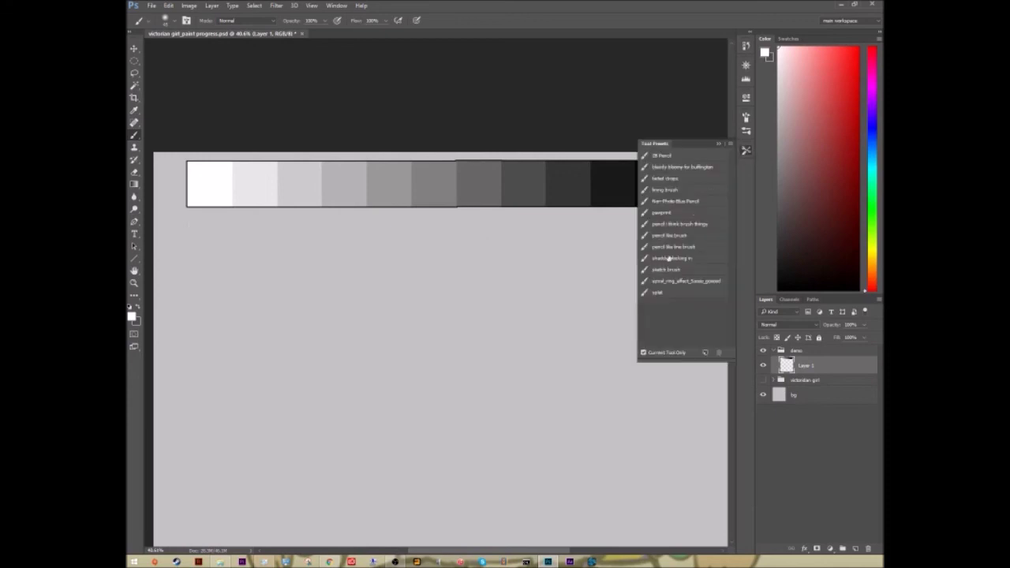
click(675, 190)
click(719, 143)
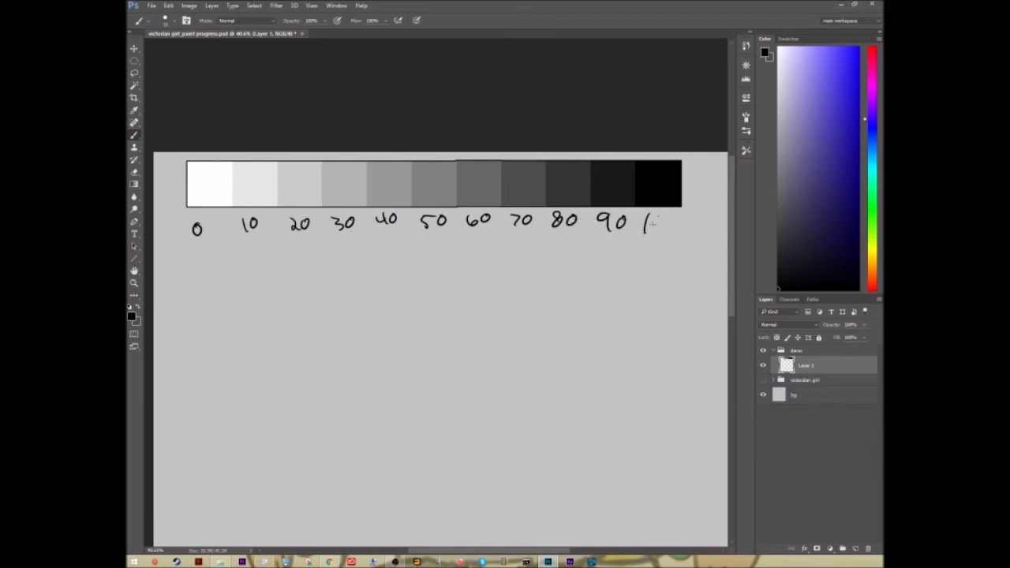
drag(675, 222, 671, 216)
key(z)
drag(532, 309, 520, 293)
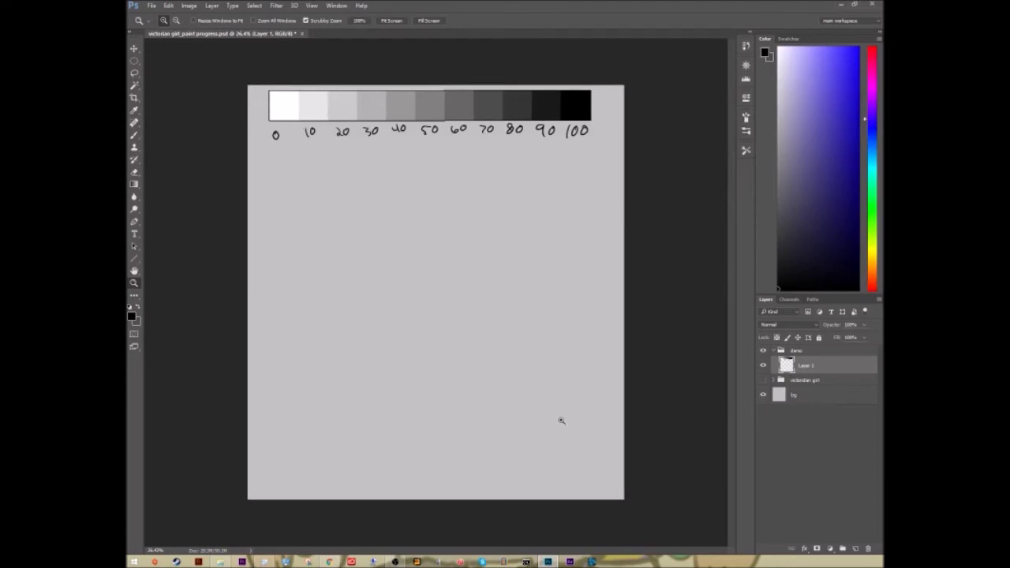
Load the sketch brush preset and enlarge the brush to 400 px
key(b)
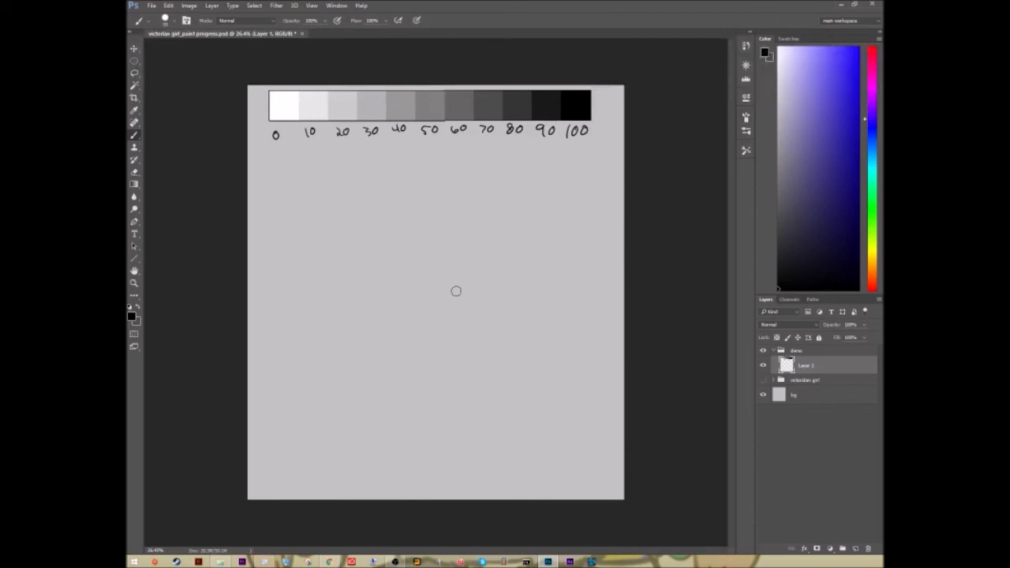
click(747, 150)
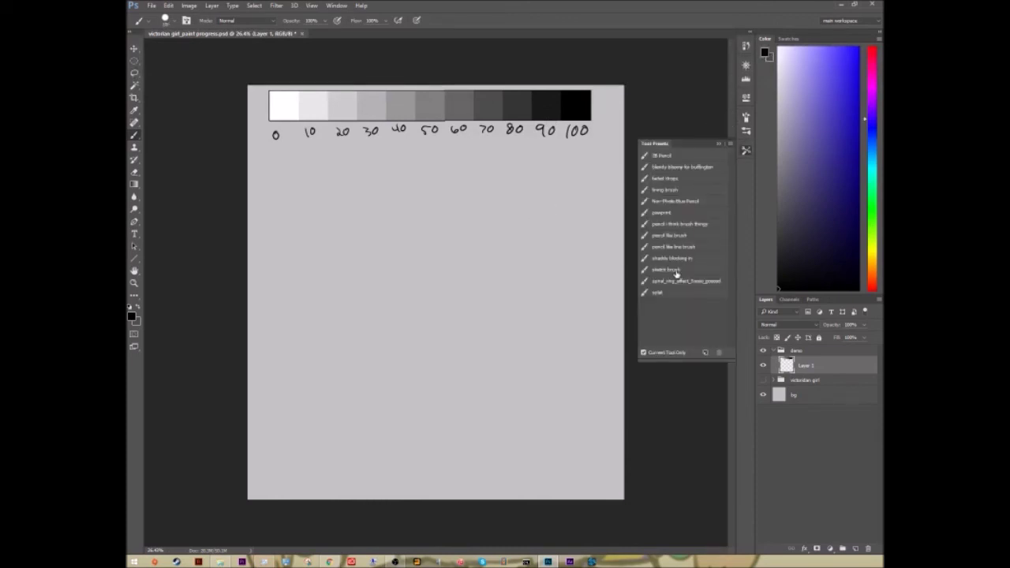
click(676, 271)
click(719, 143)
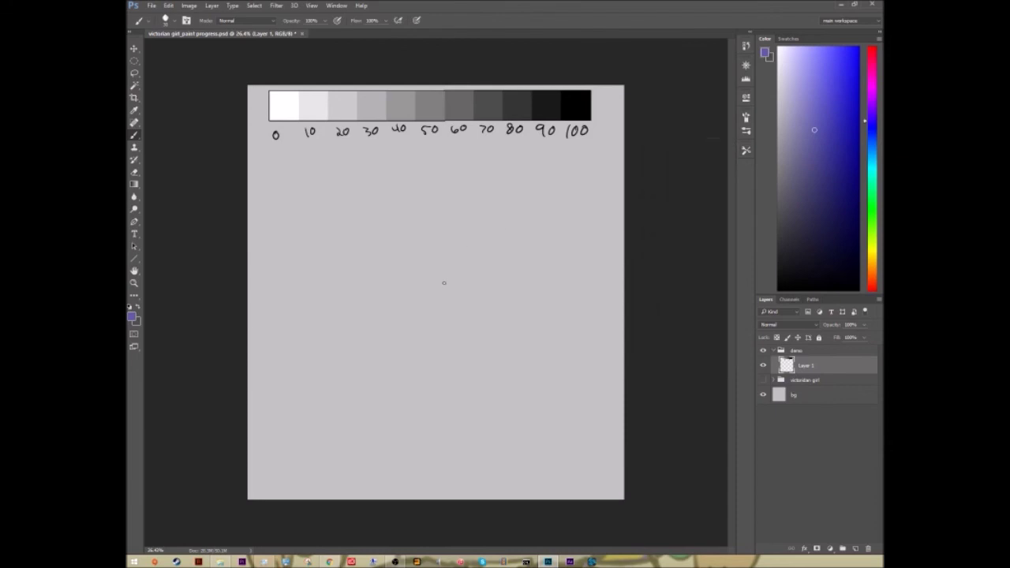
key(bracketright)
key(bracketright)
key(bracketright)
key(bracketright)
key(bracketright)
key(bracketright)
Examine the brush tip settings of the sketch brush
click(746, 98)
click(747, 117)
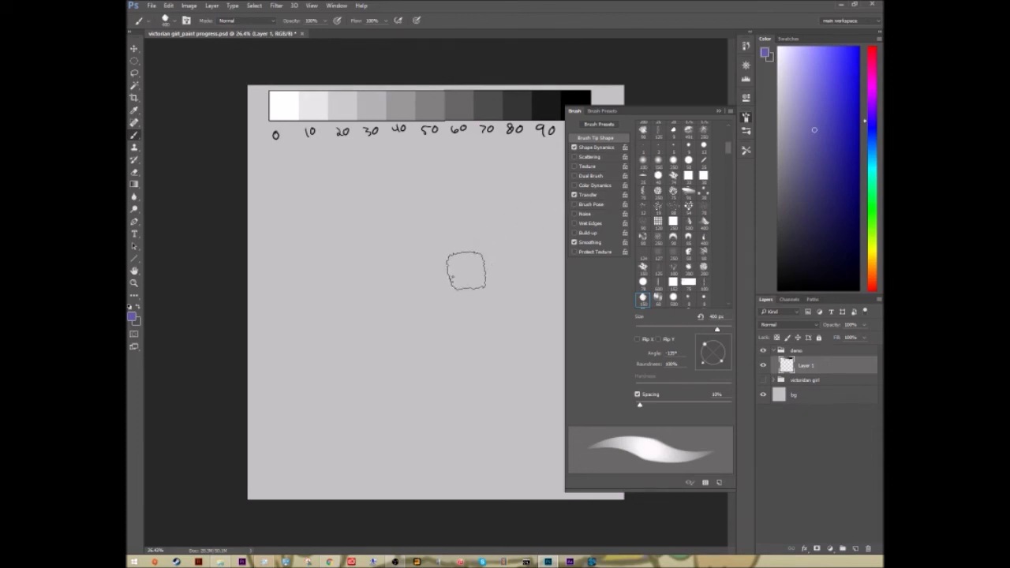
key(F5)
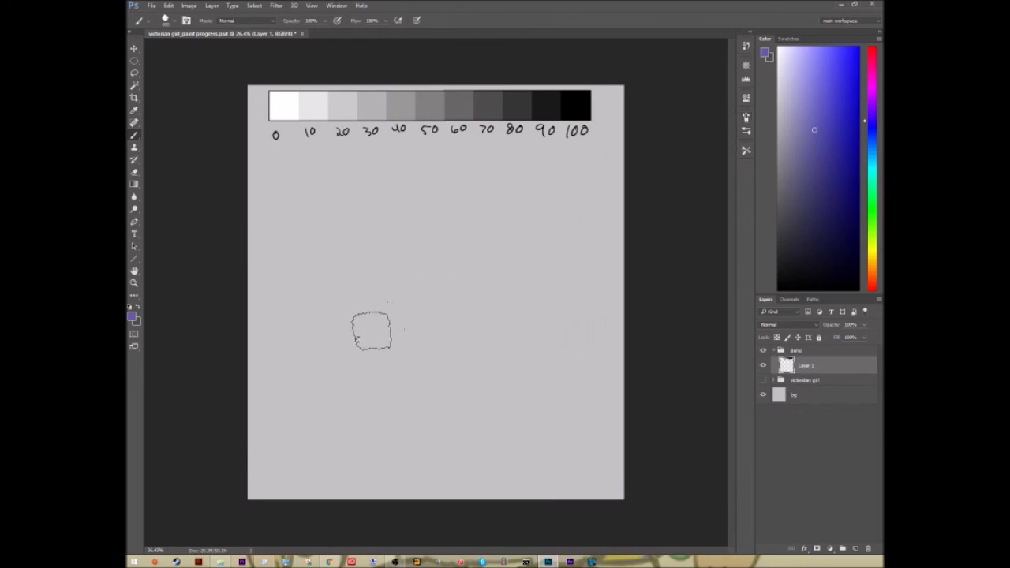
Try a broad purple zigzag stroke on the lower part of the canvas and undo it
mouse_move(348, 424)
mouse_down()
mouse_move(377, 329)
mouse_move(401, 431)
mouse_move(422, 340)
mouse_move(443, 344)
mouse_move(455, 390)
mouse_move(453, 267)
mouse_move(512, 410)
mouse_move(541, 206)
mouse_move(541, 437)
mouse_move(542, 288)
mouse_up()
key(ctrl+alt+z)
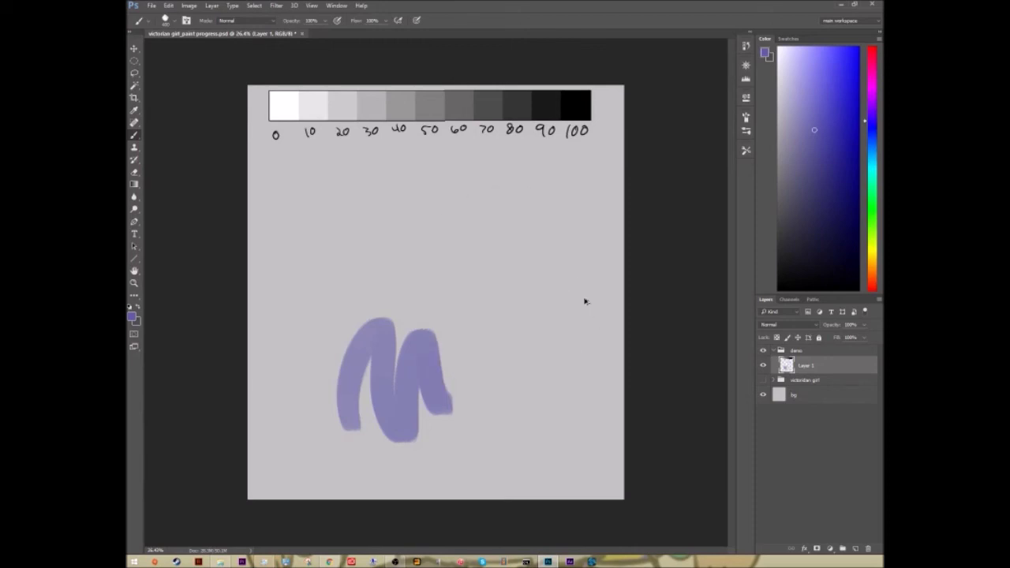
key(ctrl+alt+z)
Enlarge the brush slightly and add a new layer above the value scale layer
key([)
key([)
key([)
key([)
key([)
key([)
key(])
key(])
key(])
key(])
key(])
key(])
key(])
key(])
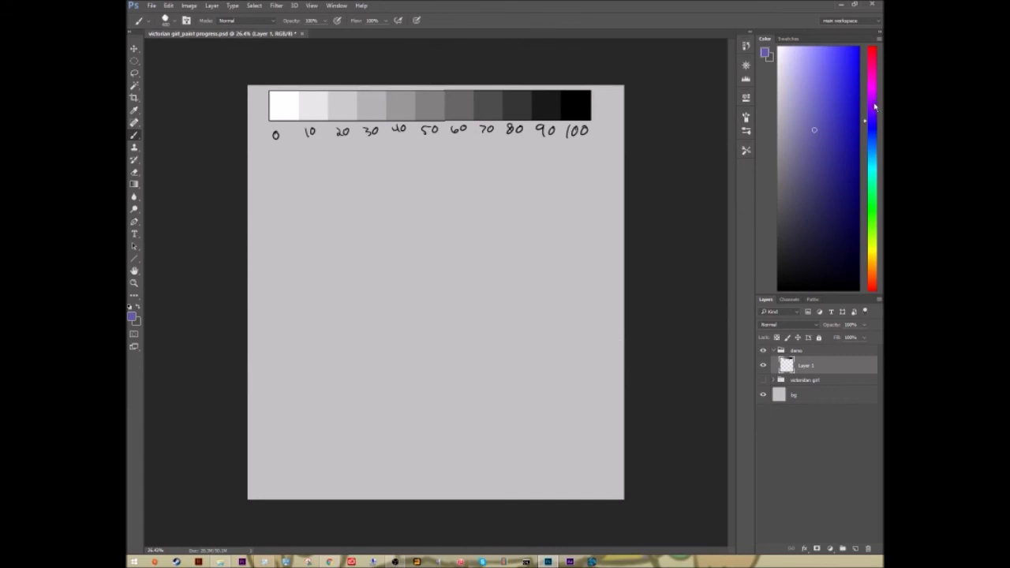
click(855, 548)
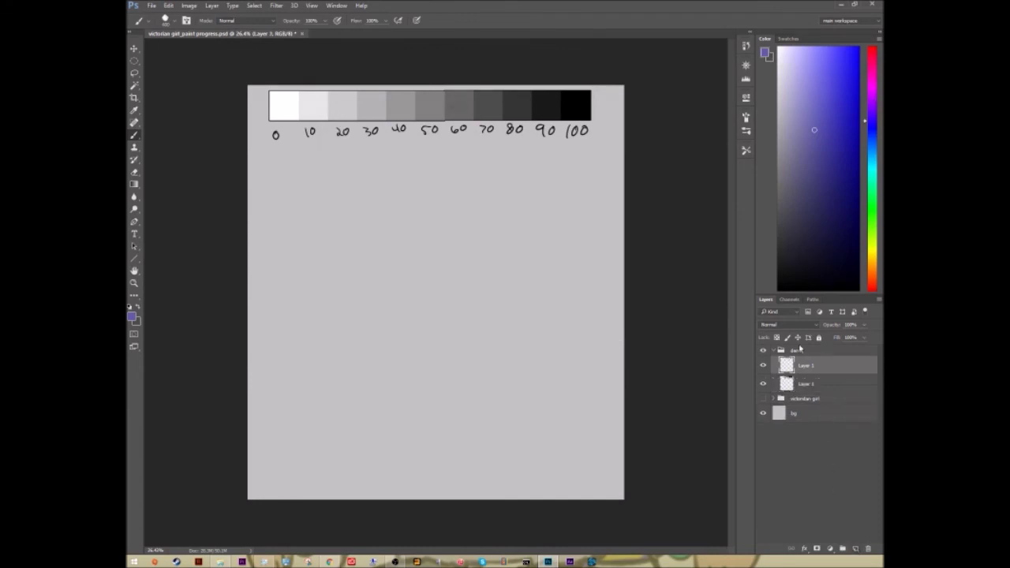
Paint a crimson patch and a blue-violet patch side by side, leaving a gap between them
click(872, 76)
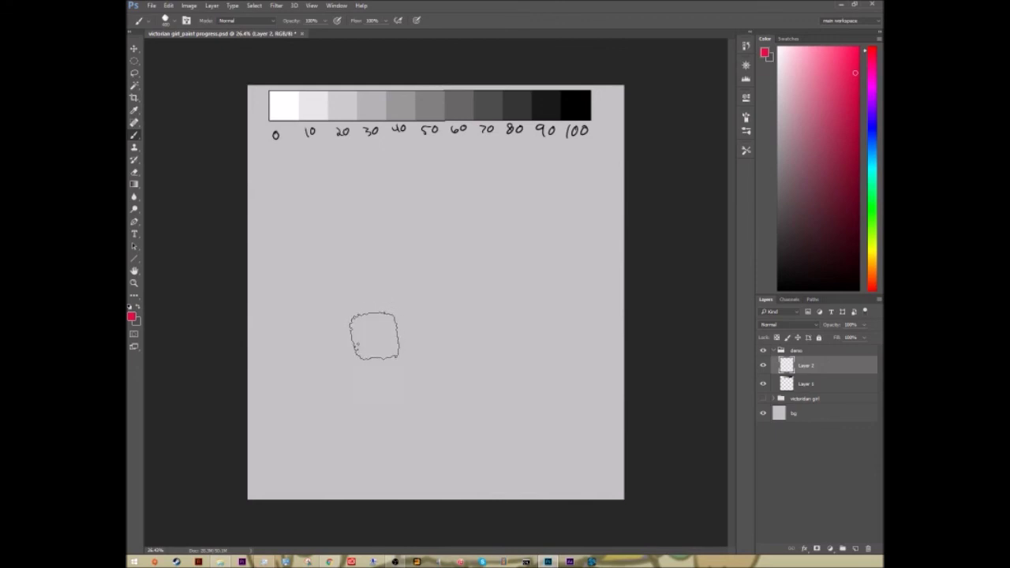
mouse_move(323, 300)
mouse_down()
mouse_move(327, 321)
mouse_move(343, 298)
mouse_move(363, 332)
mouse_move(360, 361)
mouse_up()
click(874, 111)
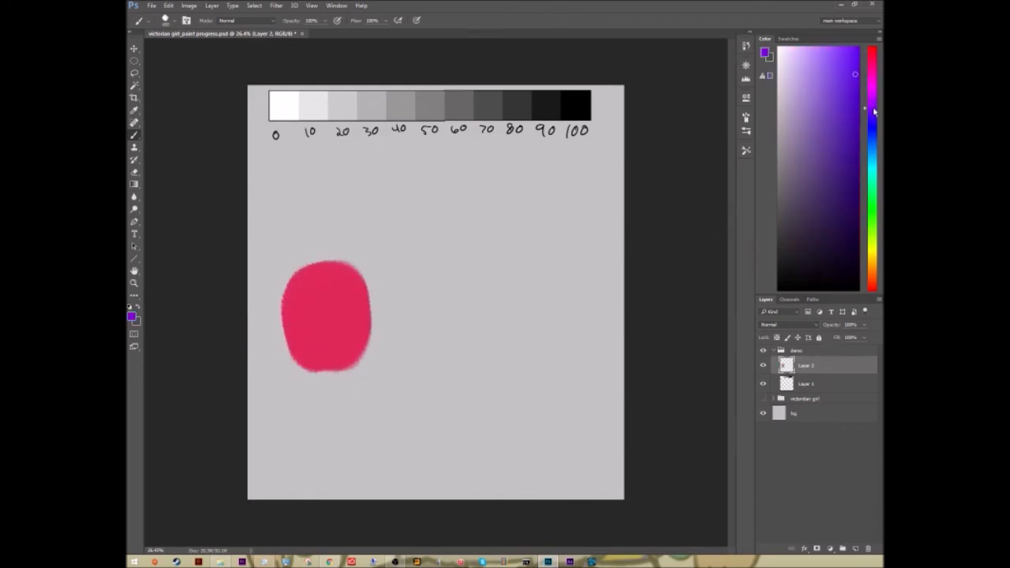
click(855, 56)
mouse_move(505, 260)
mouse_down()
mouse_move(511, 323)
mouse_move(483, 313)
mouse_move(492, 327)
mouse_move(486, 306)
mouse_move(518, 277)
mouse_up()
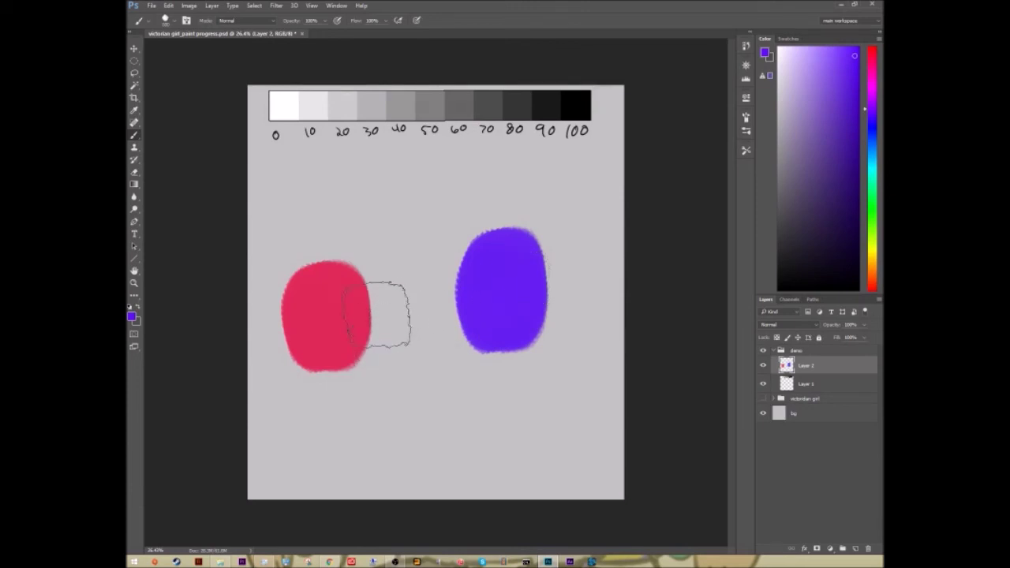
Fill the gap between the patches with sampled crimson, and layer the sampled magenta of the overlap over it
alt+click(355, 322)
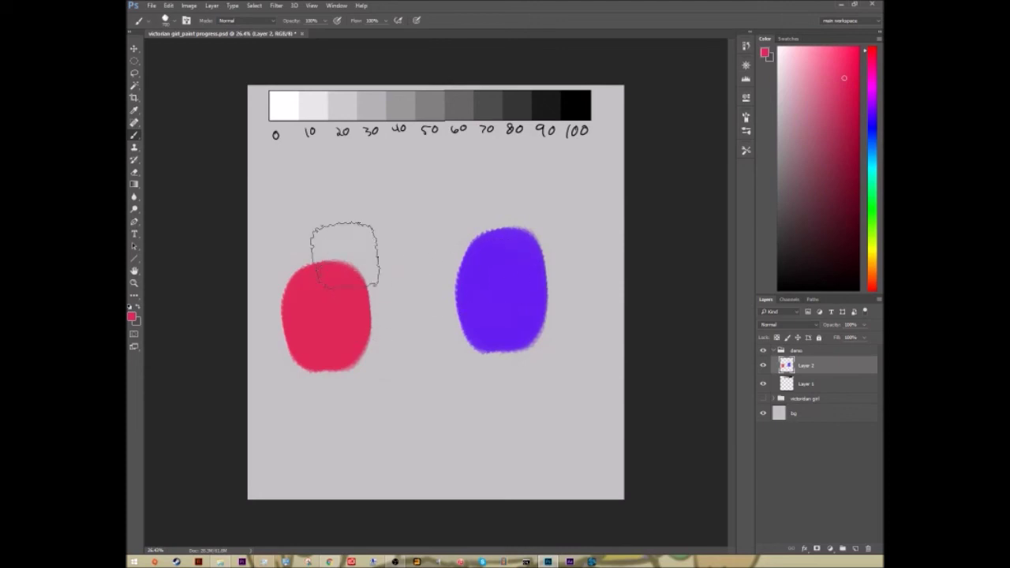
mouse_move(351, 283)
mouse_down()
mouse_move(366, 350)
mouse_move(362, 287)
mouse_move(373, 272)
mouse_move(390, 348)
mouse_move(386, 277)
mouse_move(411, 341)
mouse_move(408, 256)
mouse_move(432, 321)
mouse_move(431, 271)
mouse_move(451, 323)
mouse_move(466, 298)
mouse_up()
key(alt)
alt+click(468, 292)
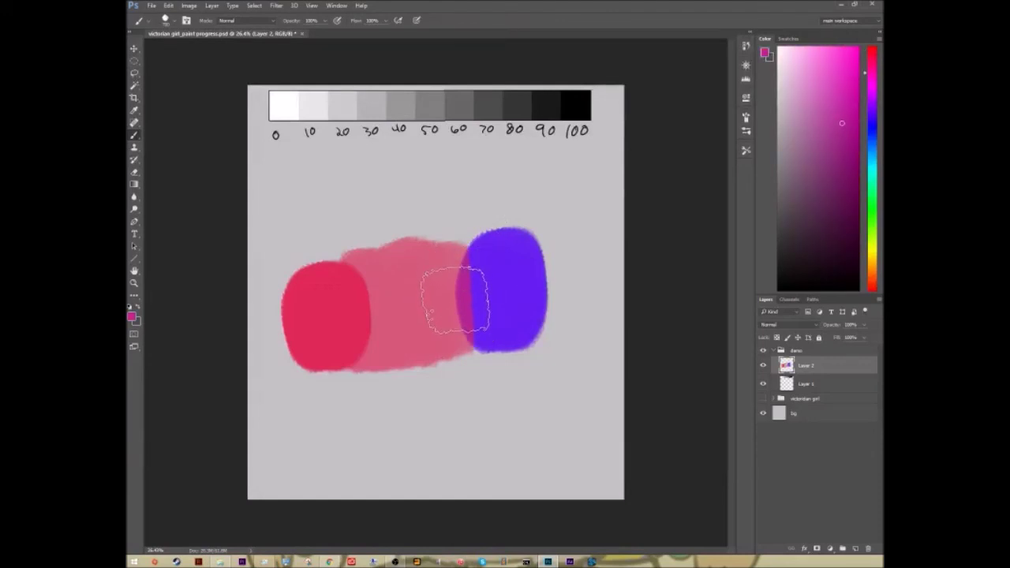
mouse_move(451, 270)
mouse_down()
mouse_move(454, 312)
mouse_move(447, 277)
mouse_move(438, 287)
mouse_move(435, 331)
mouse_move(411, 266)
mouse_move(404, 338)
mouse_move(388, 270)
mouse_move(382, 327)
mouse_move(379, 265)
mouse_up()
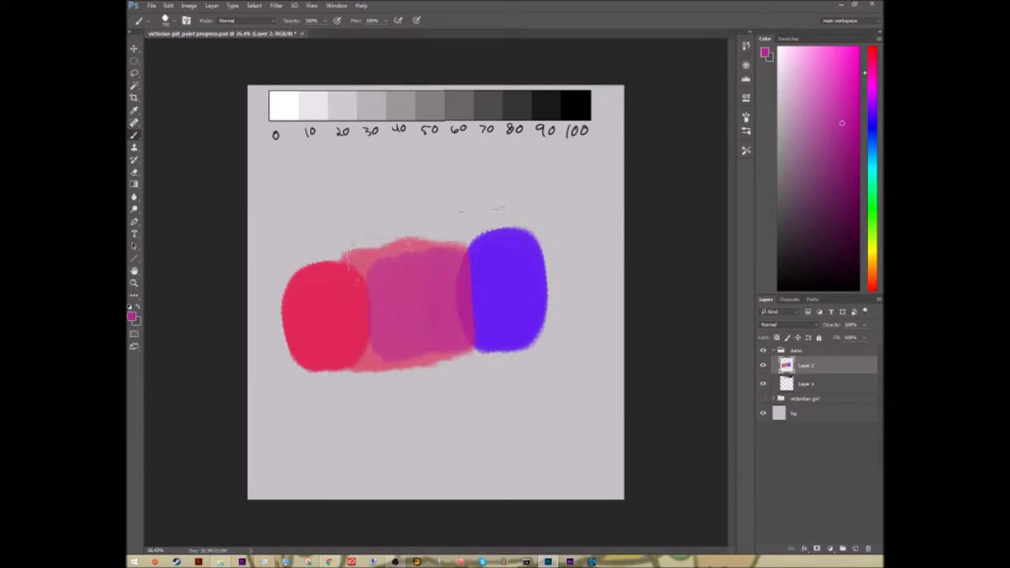
Sample the violet from the blue patch's edge and blend it into the adjoining magenta area
key(alt)
key(alt)
alt+click(478, 267)
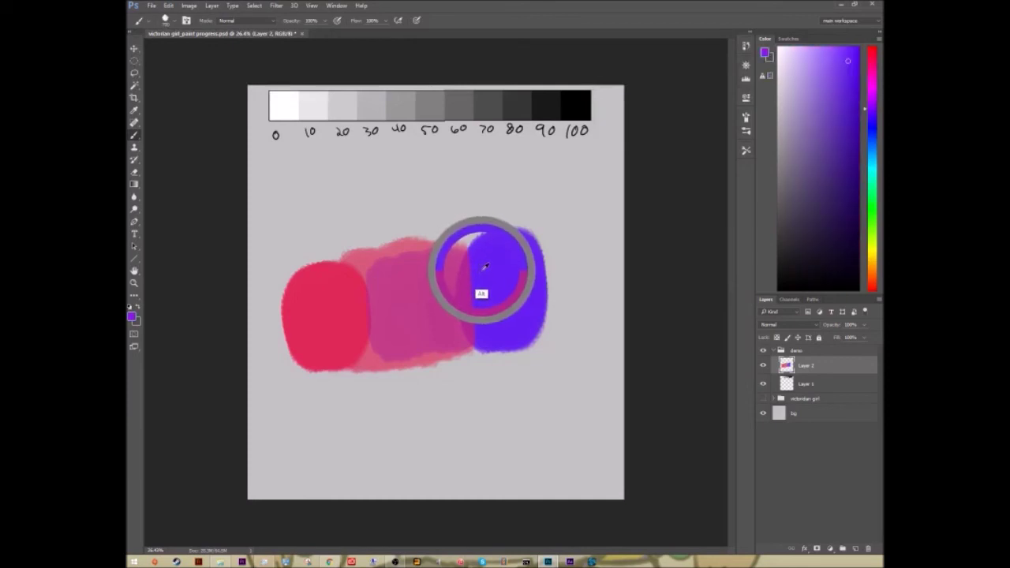
mouse_move(469, 290)
mouse_down()
mouse_move(473, 319)
mouse_move(467, 253)
mouse_move(462, 331)
mouse_move(451, 267)
mouse_move(439, 330)
mouse_up()
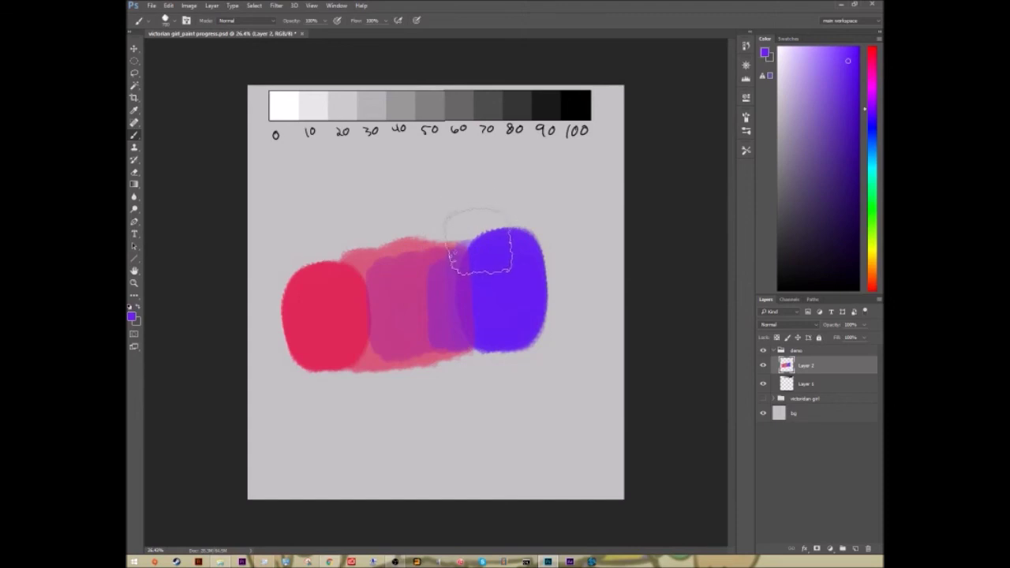
Select the blended color patches with an elliptical selection and delete them from the layer
key(m)
mouse_move(264, 189)
mouse_down()
mouse_move(623, 430)
mouse_move(558, 430)
mouse_up()
key(Delete)
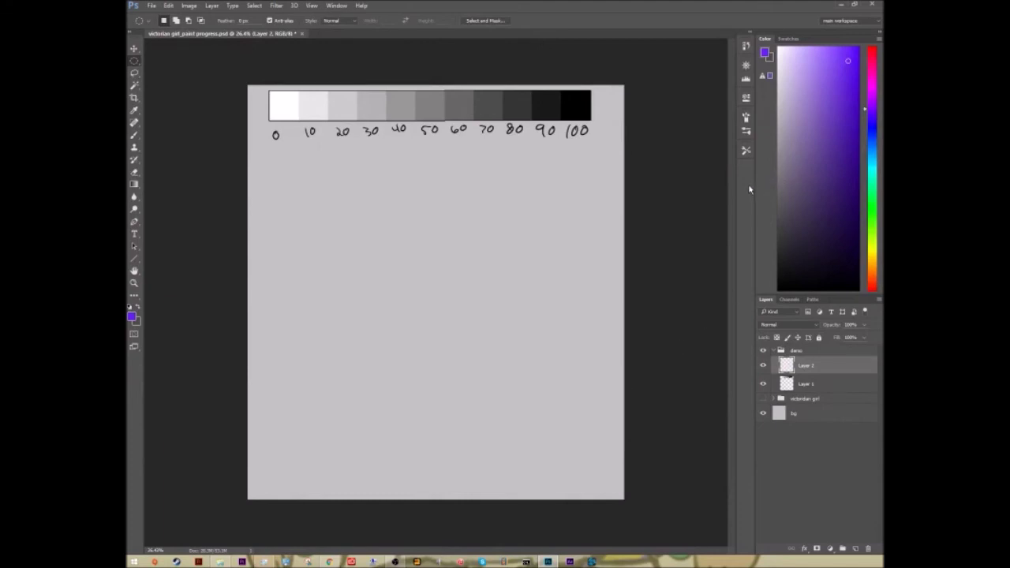
Choose a near-black gray and paint a large oval patch in the lower-right area of the canvas
drag(798, 180, 784, 220)
key(b)
mouse_move(510, 371)
mouse_down()
mouse_move(498, 415)
mouse_move(506, 410)
mouse_move(496, 412)
mouse_move(508, 404)
mouse_move(492, 400)
mouse_move(493, 420)
mouse_move(514, 416)
mouse_move(514, 381)
mouse_move(509, 403)
mouse_move(572, 342)
mouse_move(499, 393)
mouse_move(502, 404)
mouse_move(500, 387)
mouse_move(496, 401)
mouse_move(523, 384)
mouse_up()
Sample the dark patch and paint a progressively lighter gray trail from it toward the canvas's upper left
alt+click(521, 342)
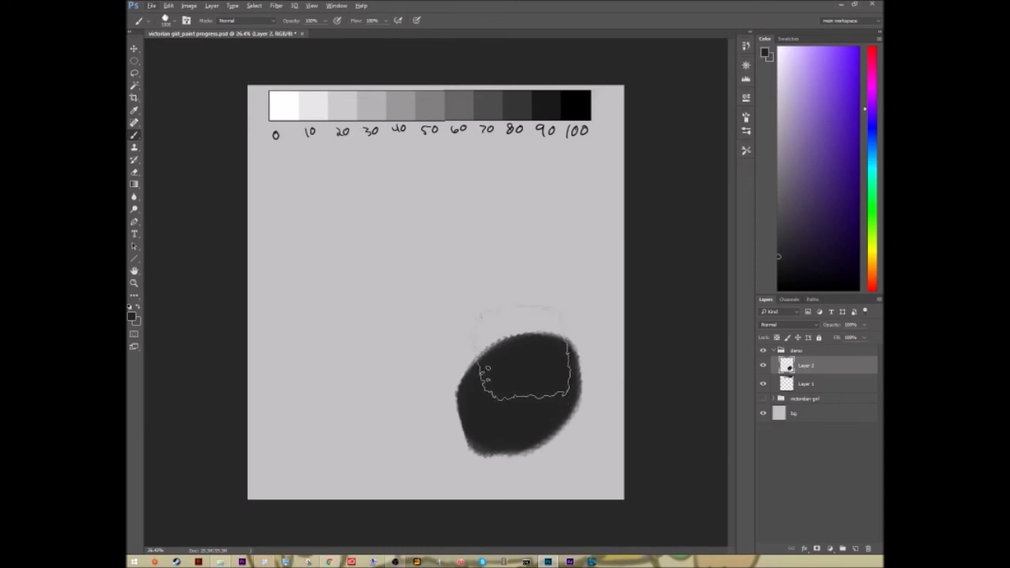
mouse_move(500, 377)
mouse_down()
mouse_move(469, 399)
mouse_move(498, 339)
mouse_move(485, 346)
mouse_move(427, 307)
mouse_move(383, 296)
mouse_move(361, 229)
mouse_up()
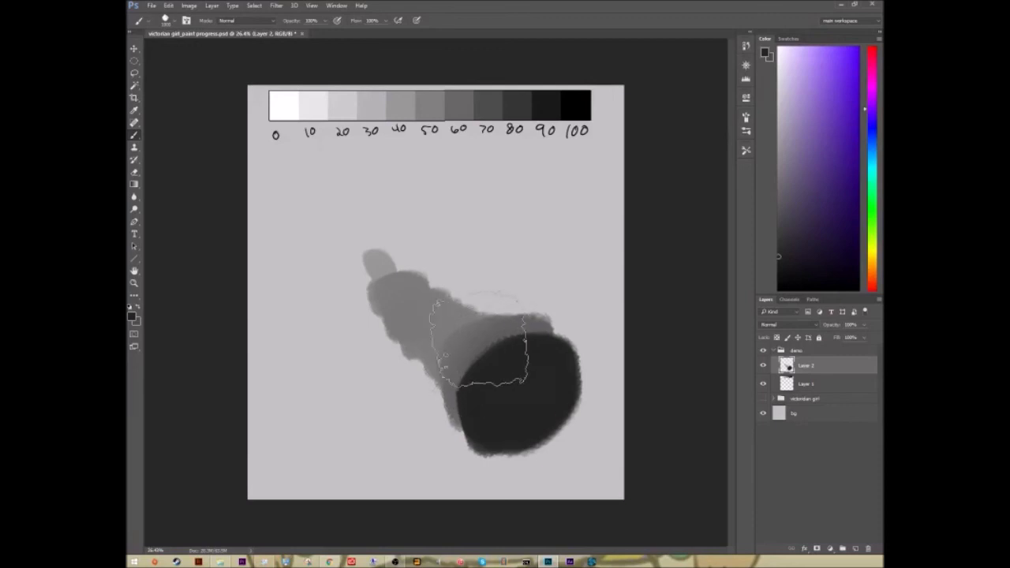
Review the current brush's tip shape and stroke preview in the brush settings
click(745, 150)
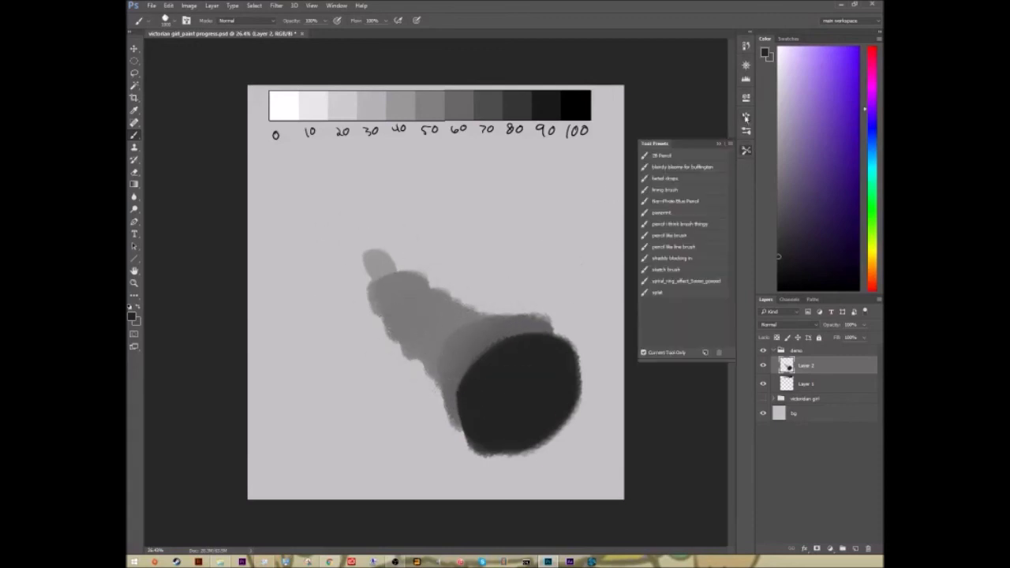
click(745, 117)
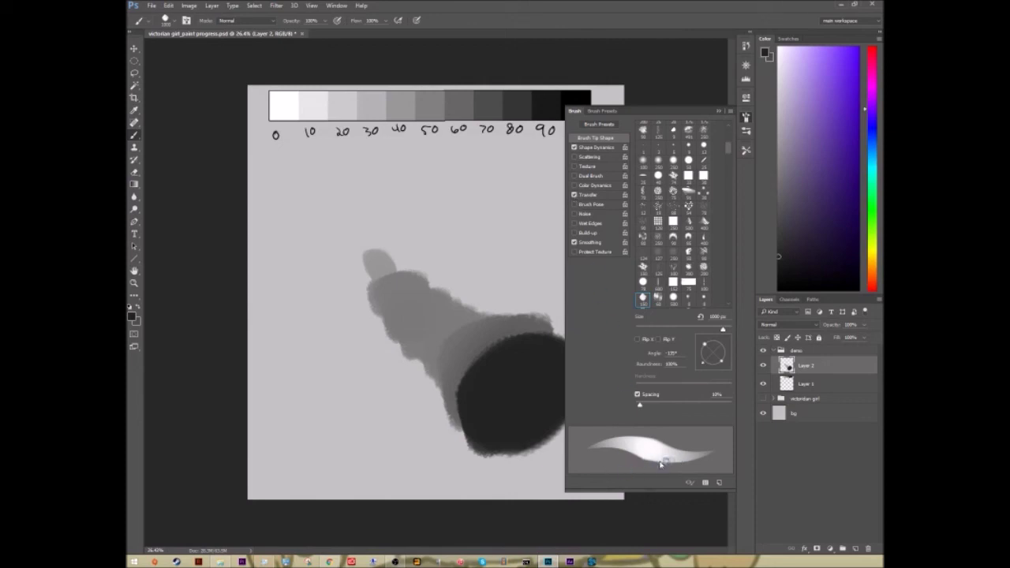
click(719, 114)
Try a heavy dark patch and a faint gray dab above the trail, and undo them together with the gray trail
drag(524, 230, 527, 224)
click(420, 196)
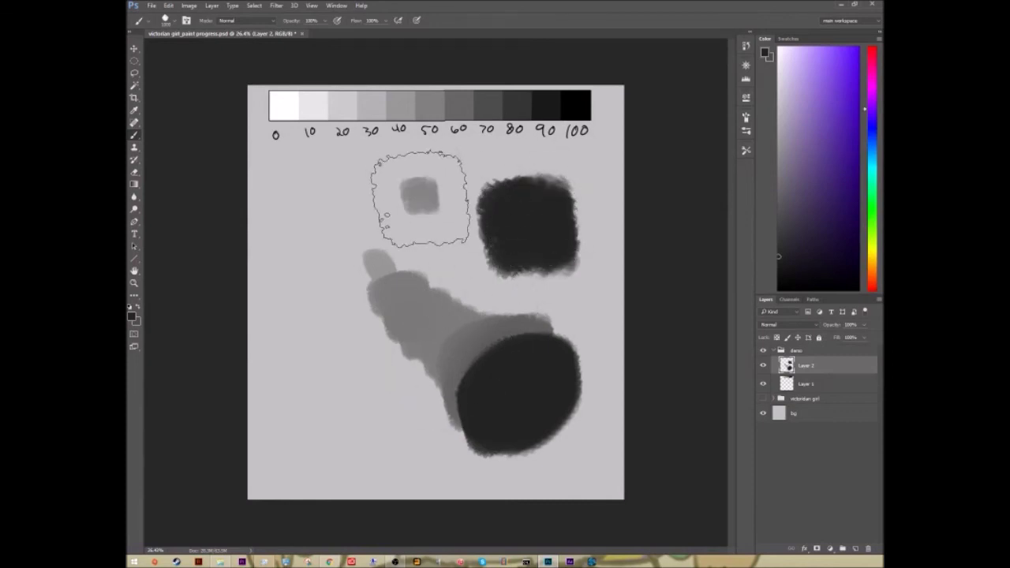
key(ctrl+z)
key(ctrl+alt+z)
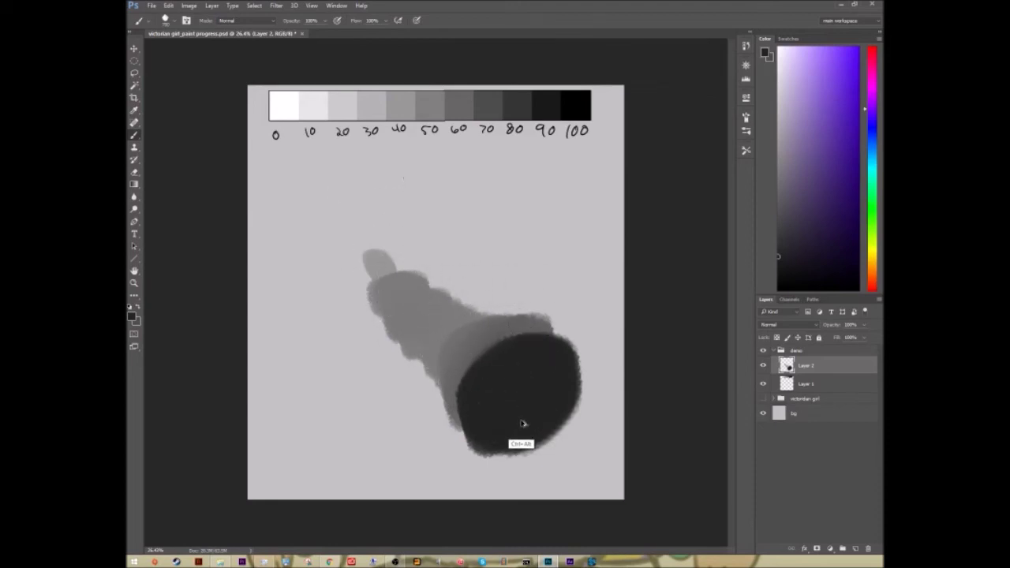
key(ctrl+alt+z)
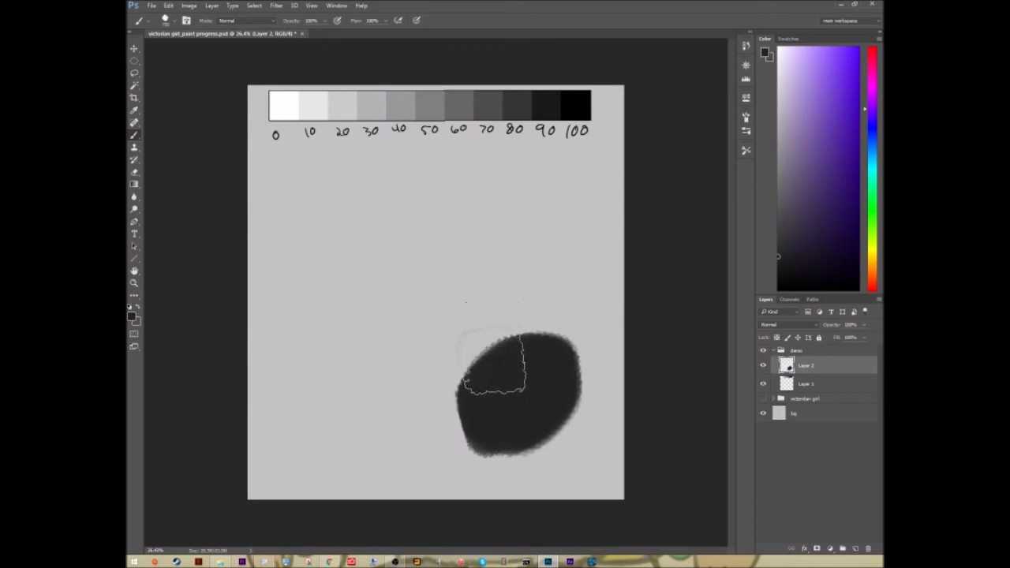
Replace the trial gray stroke with a broad mid-gray area that tapers from the dark patch toward the upper left
alt+click(511, 336)
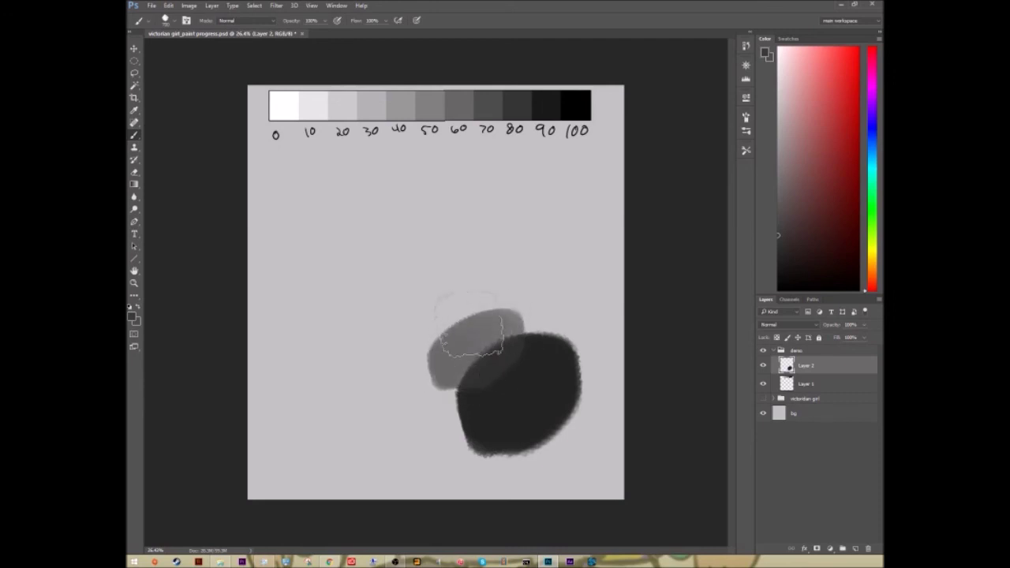
key(ctrl+alt+z)
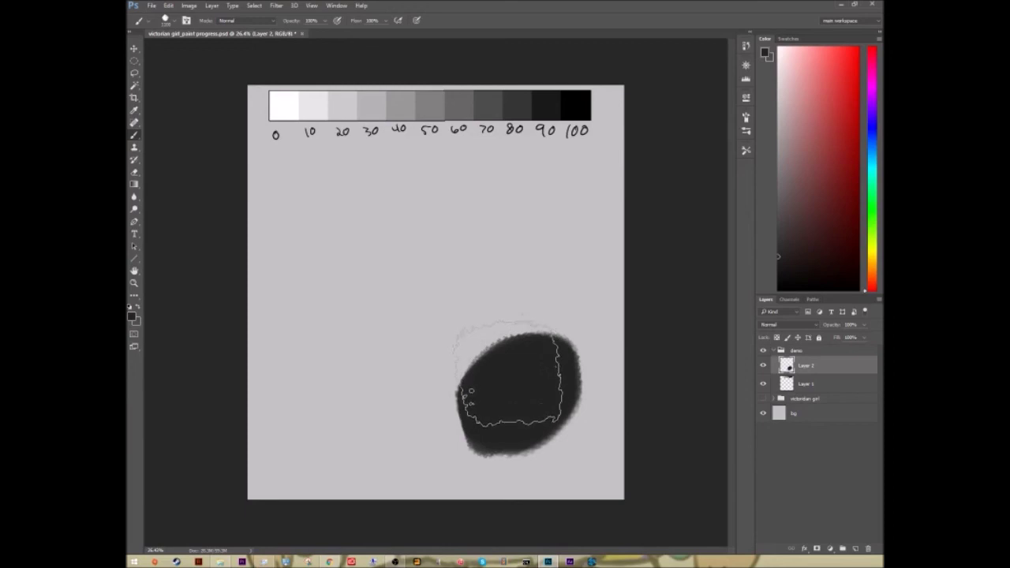
mouse_move(489, 387)
mouse_down()
mouse_move(512, 345)
mouse_move(467, 381)
mouse_move(460, 353)
mouse_move(492, 322)
mouse_move(436, 377)
mouse_move(444, 334)
mouse_move(464, 321)
mouse_move(412, 340)
mouse_move(425, 300)
mouse_move(402, 298)
mouse_move(394, 284)
mouse_move(387, 192)
mouse_up()
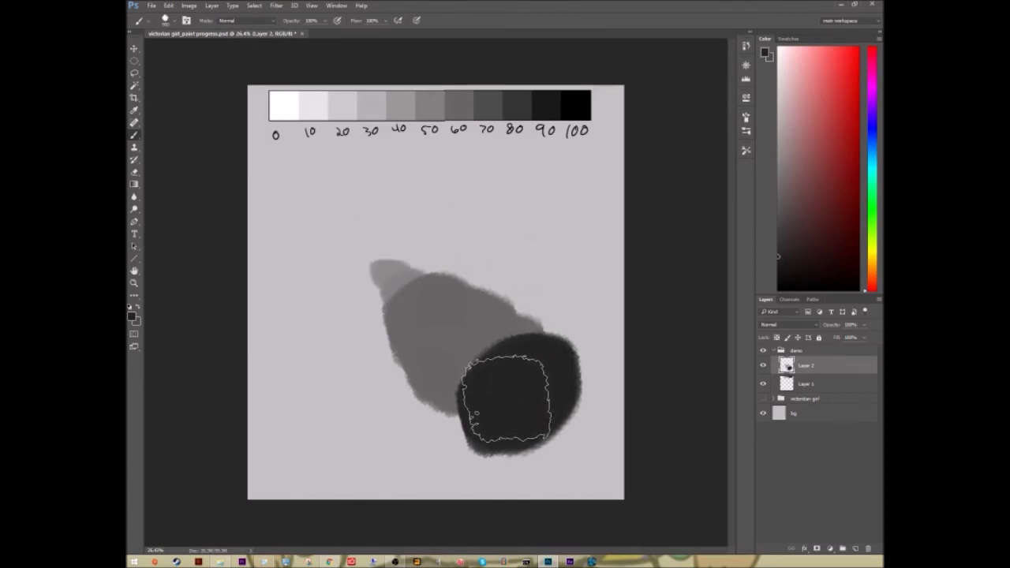
Try blending the dark patch's upper-left edge using a much smaller brush and a sampled intermediate gray
key(bracketleft)
key(bracketleft)
key(bracketleft)
key(bracketleft)
key(bracketleft)
key(bracketleft)
key(bracketleft)
key(bracketleft)
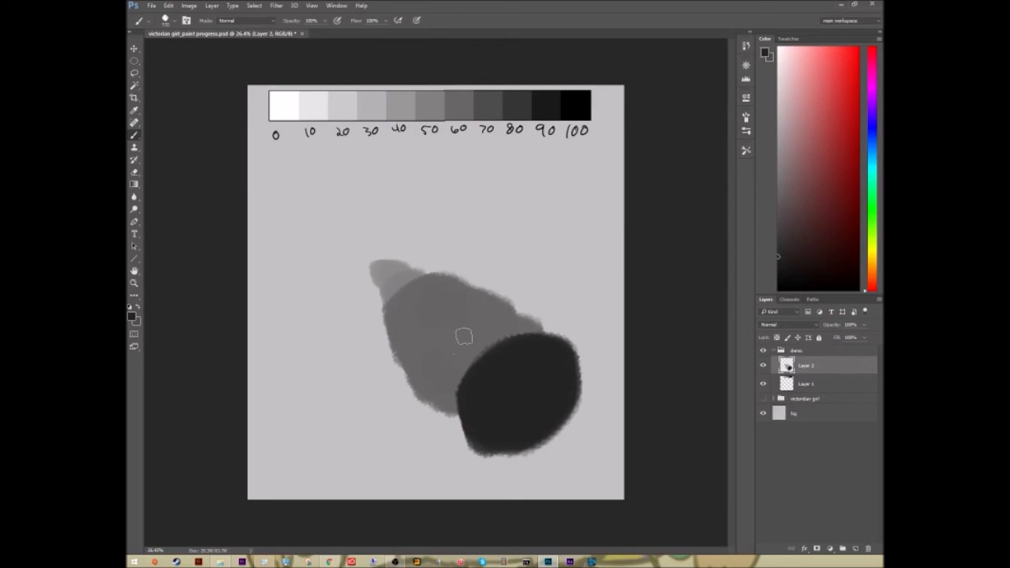
alt+click(503, 333)
mouse_move(471, 373)
mouse_down()
mouse_move(456, 392)
mouse_move(470, 369)
mouse_move(446, 395)
mouse_move(460, 330)
mouse_up()
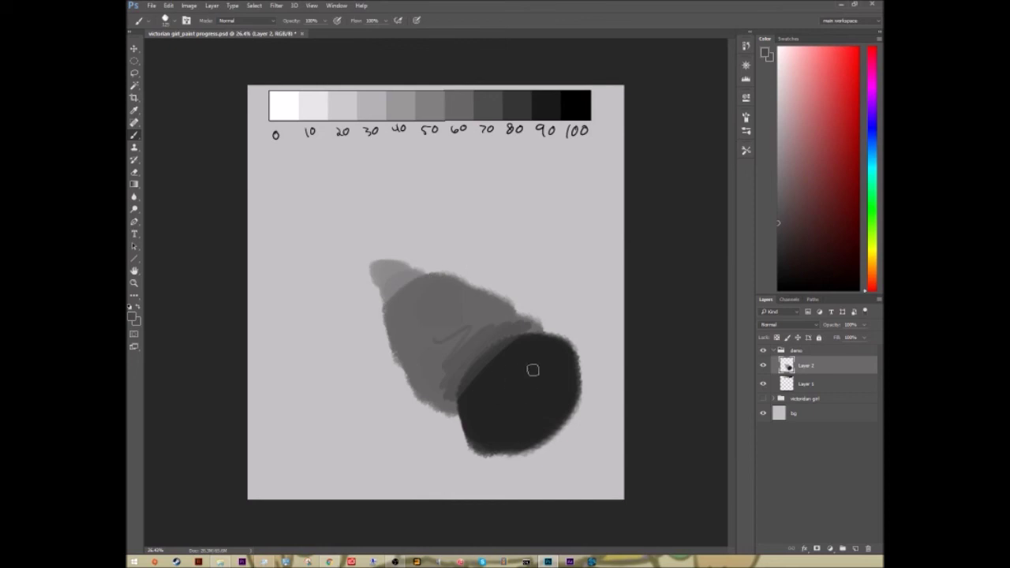
Try building narrow transition strokes between the dark patch and mid-gray area with repeatedly sampled in-between grays
key(alt)
alt+click(486, 359)
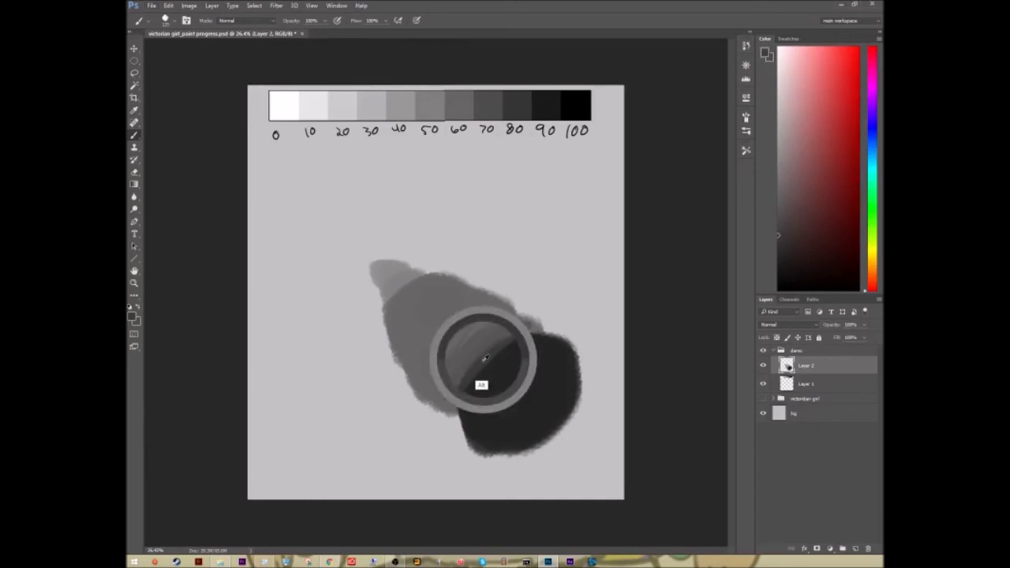
drag(491, 341, 451, 385)
alt+click(482, 346)
mouse_move(496, 333)
mouse_down()
mouse_move(457, 363)
mouse_move(478, 334)
mouse_move(473, 321)
mouse_up()
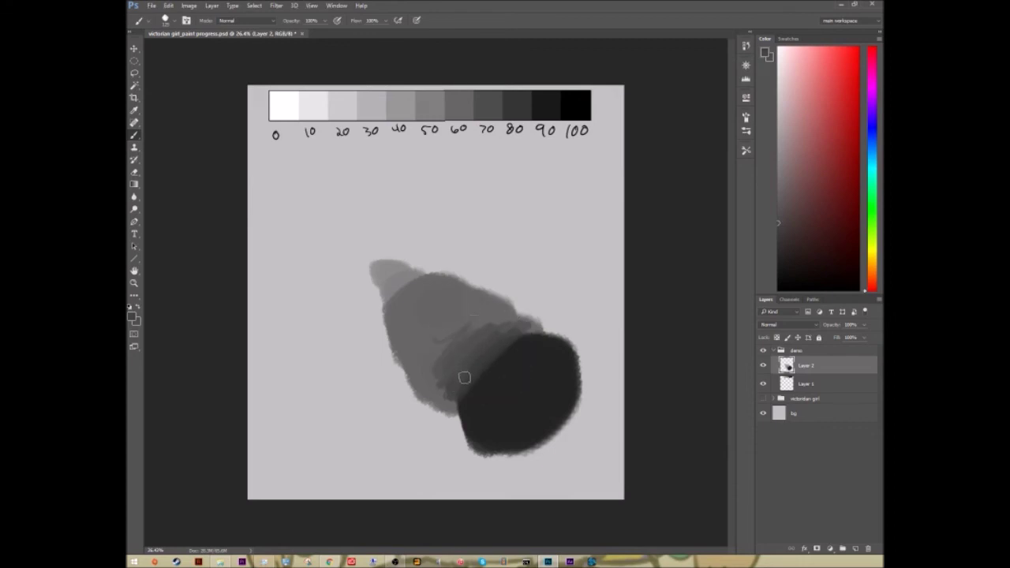
alt+click(489, 357)
alt+click(510, 343)
alt+click(507, 355)
Undo the small-brush blending strokes, restoring the unblended mid-gray area beside the dark patch
key(ctrl+alt+z)
key(ctrl+alt+z)
key(ctrl+alt+z)
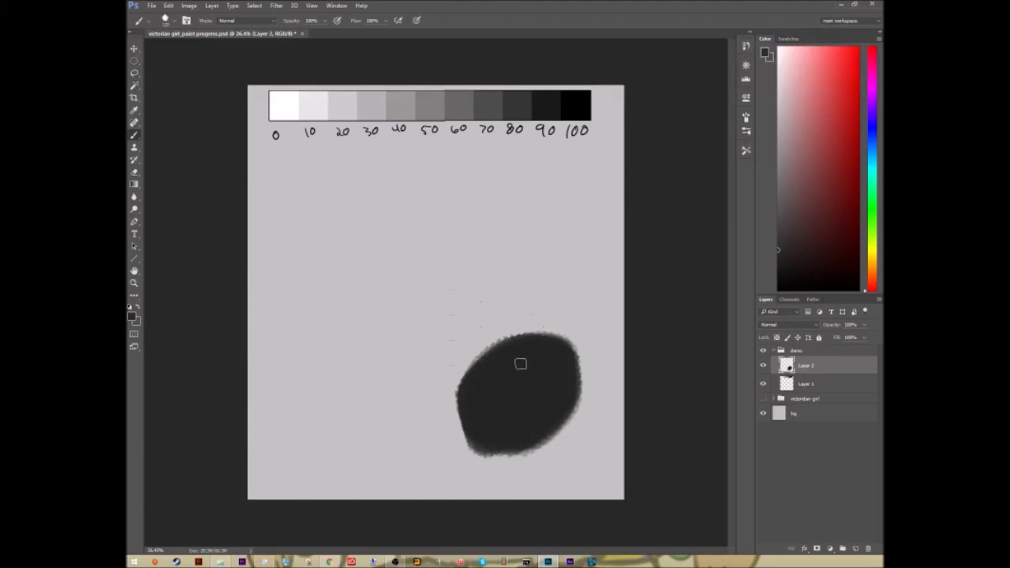
key(ctrl+shift+z)
key(ctrl+shift+z)
key(ctrl+shift+z)
Add a new layer and paint broad bands of sampled grays over the boundary between the dark patch and mid-gray area
click(853, 548)
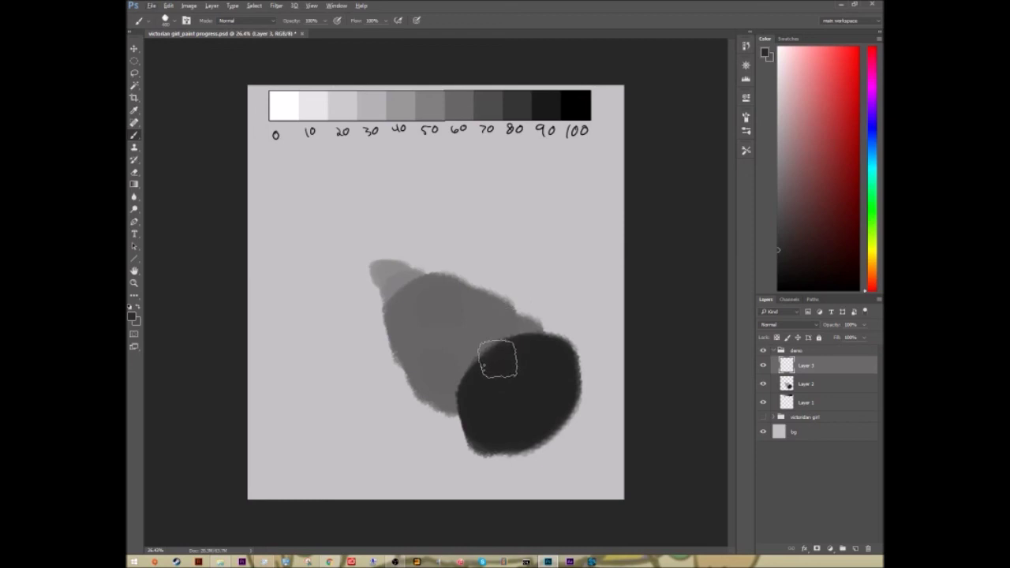
key(Return)
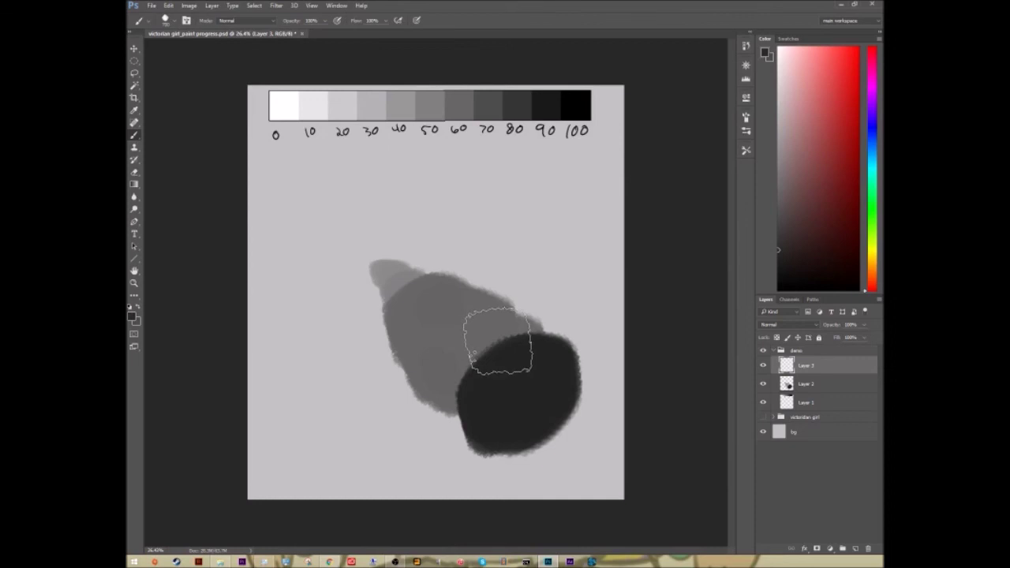
alt+click(495, 341)
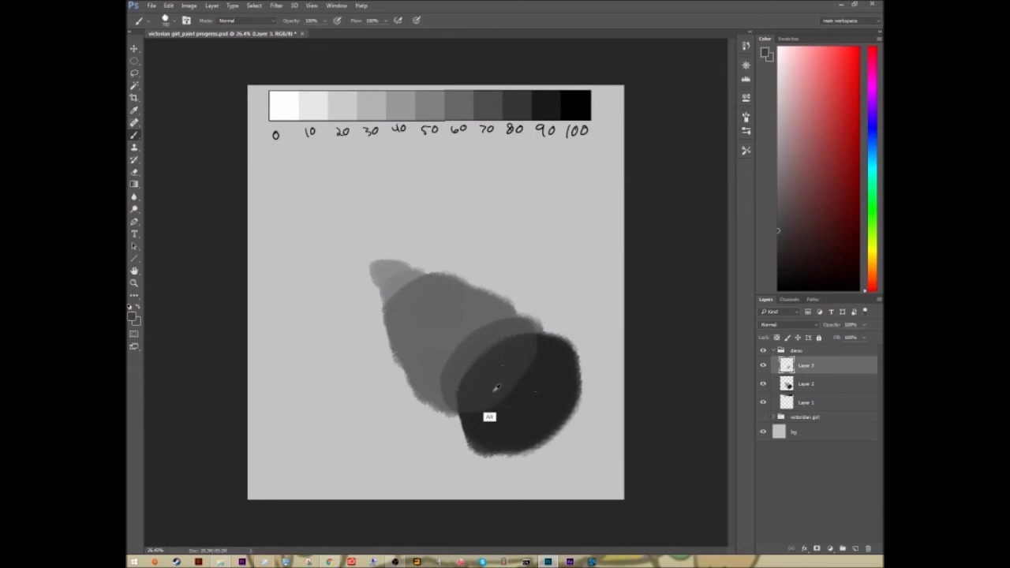
alt+click(542, 399)
alt+click(546, 397)
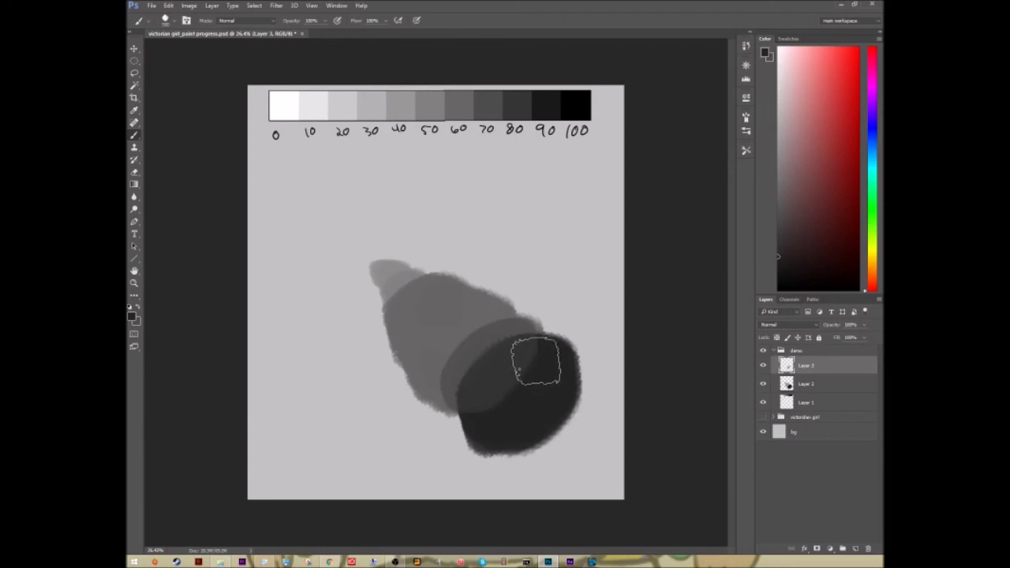
mouse_move(530, 360)
mouse_down()
mouse_move(506, 409)
mouse_move(537, 367)
mouse_move(498, 397)
mouse_move(532, 347)
mouse_move(517, 409)
mouse_move(515, 394)
mouse_move(566, 352)
mouse_move(514, 377)
mouse_move(550, 356)
mouse_move(487, 354)
mouse_move(509, 380)
mouse_up()
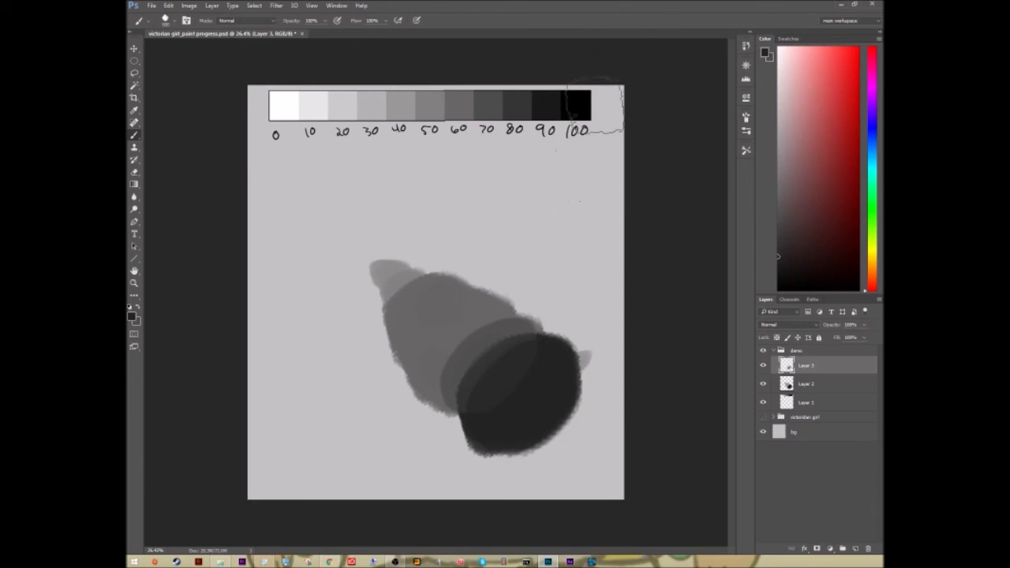
Sample successive grays from the dark patch outward and paint overlapping lighter bands across the mid-gray area toward the upper left
key(alt)
alt+click(524, 365)
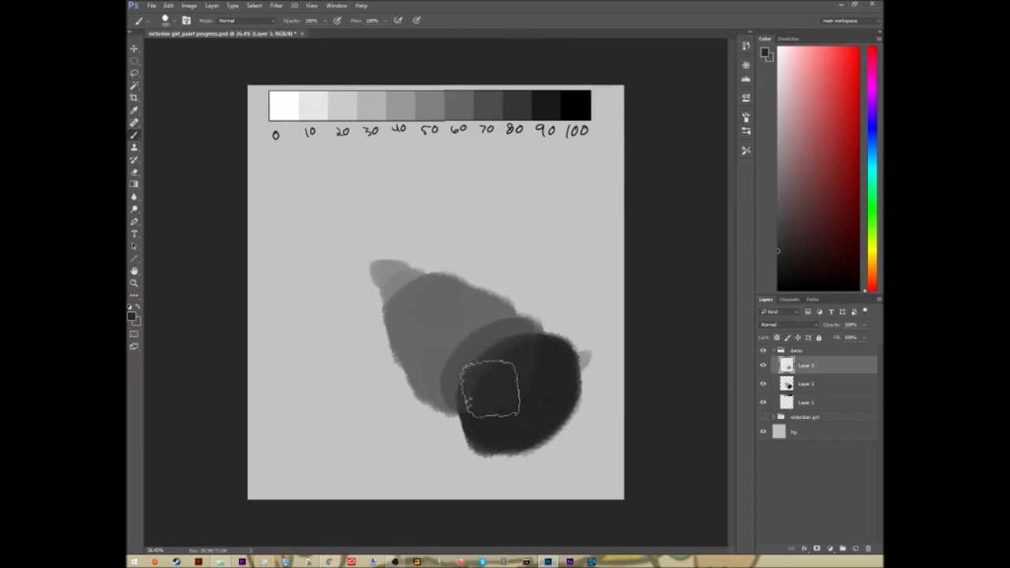
alt+click(502, 353)
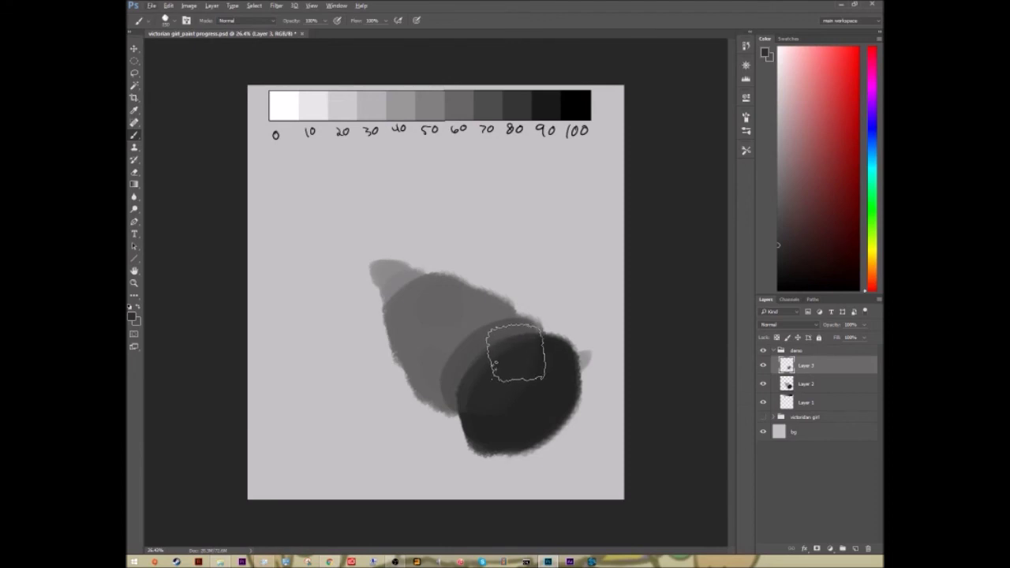
alt+click(486, 330)
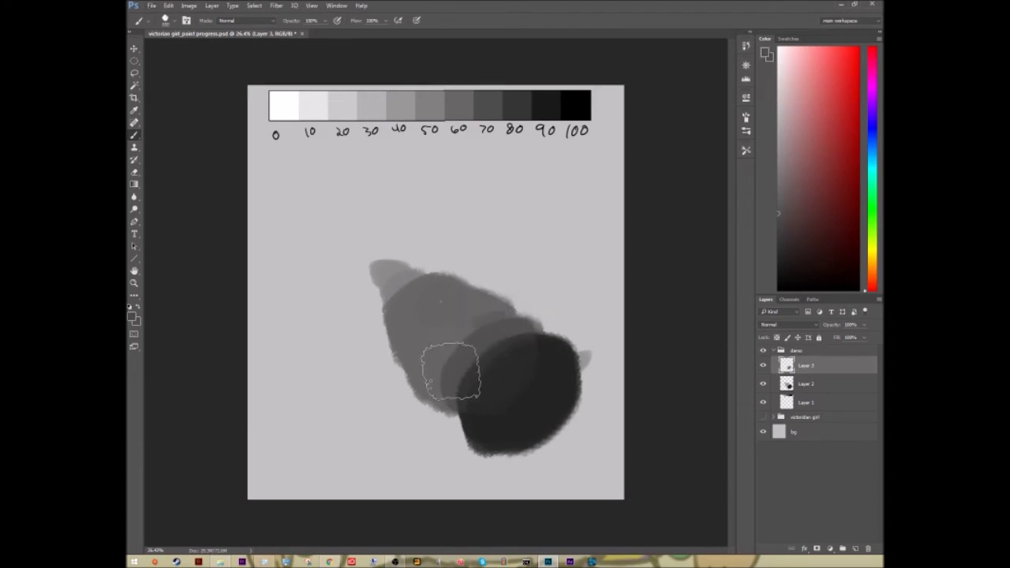
alt+click(457, 316)
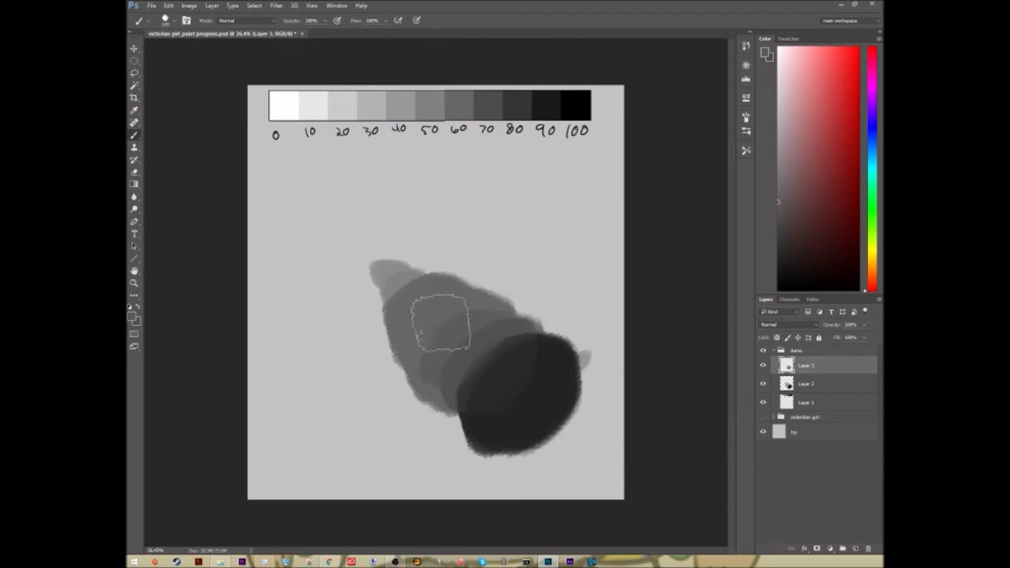
alt+click(411, 291)
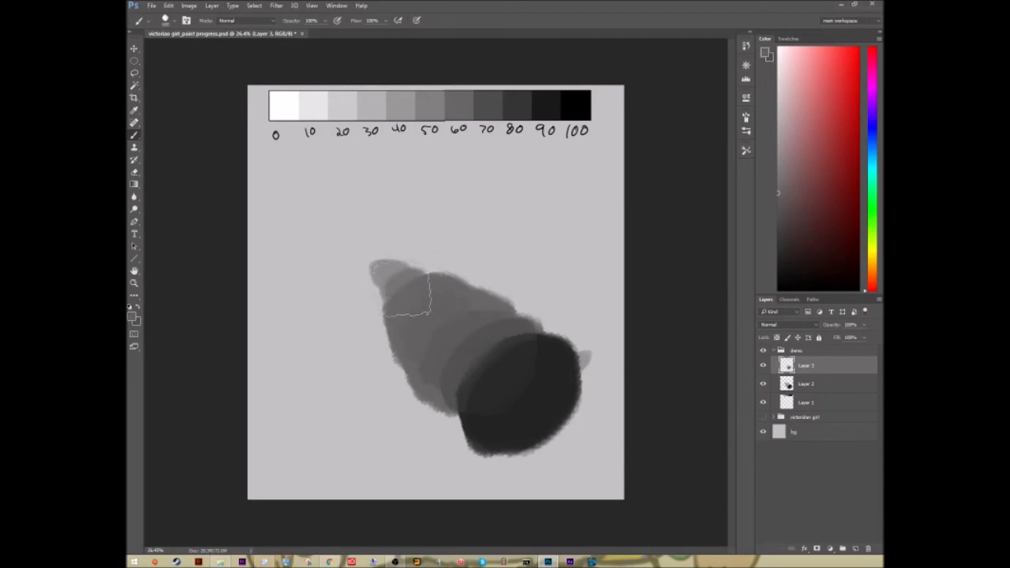
Extend the gray trail from its upper-left tip with progressively lighter sampled dabs that fade into the background
alt+click(387, 265)
click(379, 257)
click(363, 245)
alt+click(365, 245)
click(350, 232)
click(344, 213)
alt+click(342, 219)
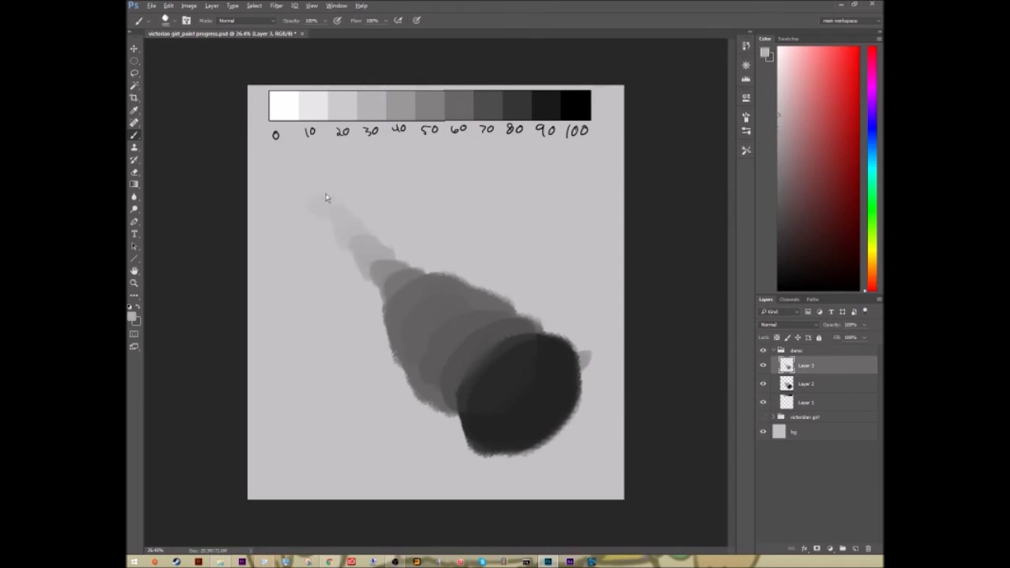
click(323, 191)
Smooth the steps in the narrow light trail by sampling neighboring grays and painting over their edges
alt+click(364, 264)
alt+click(382, 268)
click(377, 265)
click(364, 246)
alt+click(400, 274)
drag(401, 289, 390, 276)
alt+click(388, 258)
alt+click(382, 249)
alt+click(364, 240)
drag(358, 243, 336, 211)
Blend the narrow trail into the broad mid-gray area, then resample darker grays back toward the dark patch
alt+click(411, 283)
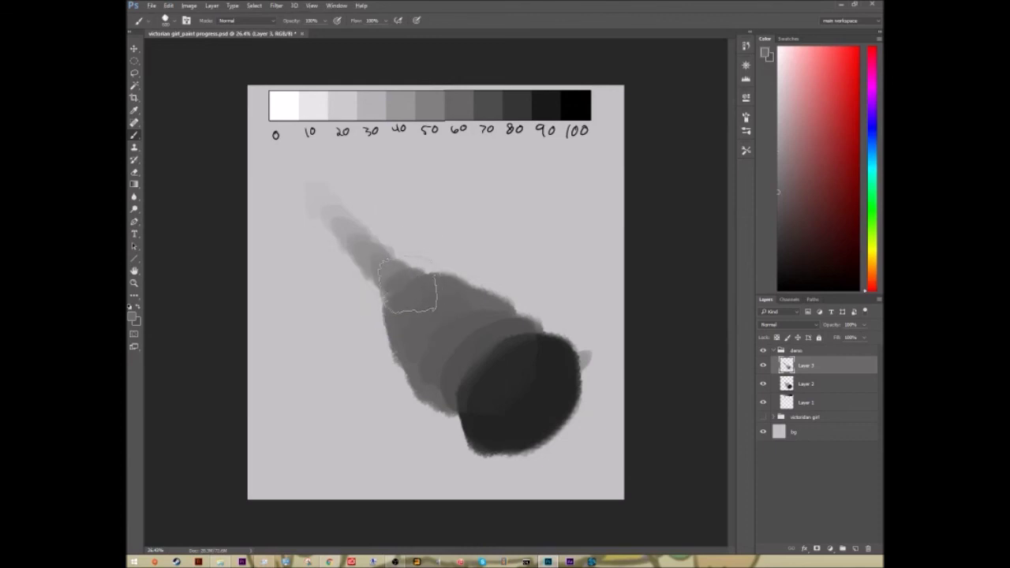
drag(391, 283, 381, 244)
alt+click(393, 267)
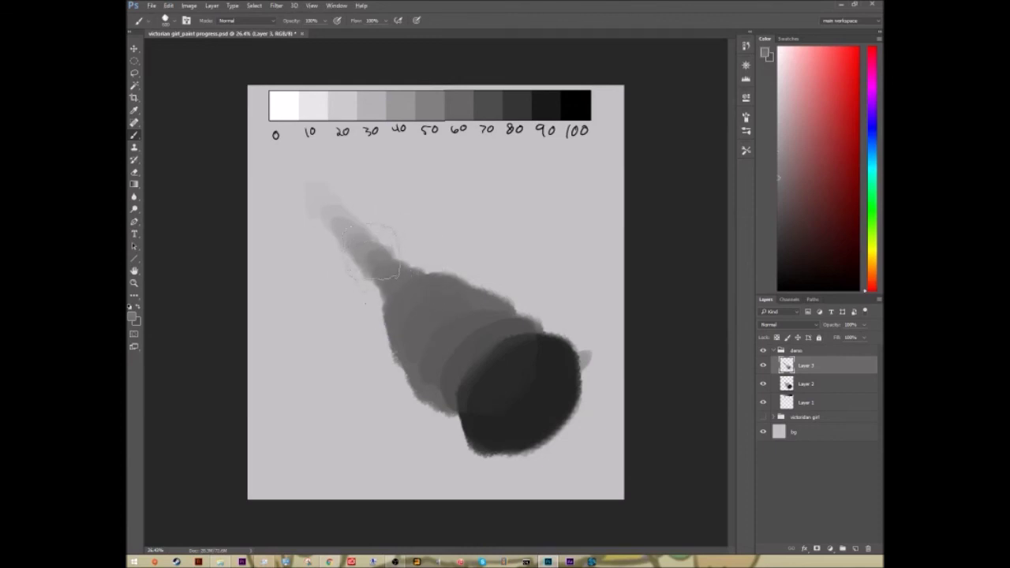
alt+click(412, 289)
alt+click(431, 303)
alt+click(459, 323)
alt+click(474, 334)
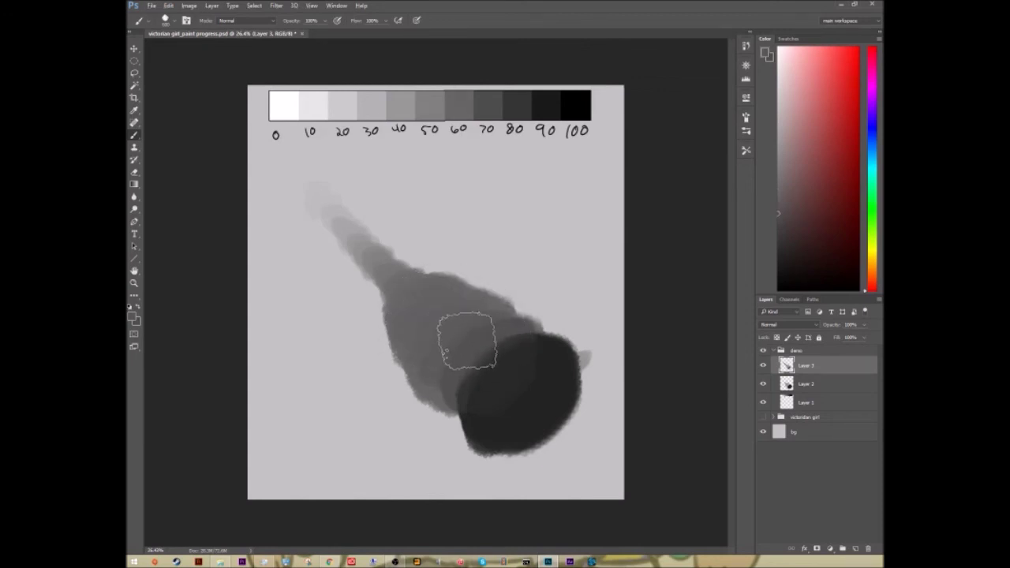
alt+click(508, 367)
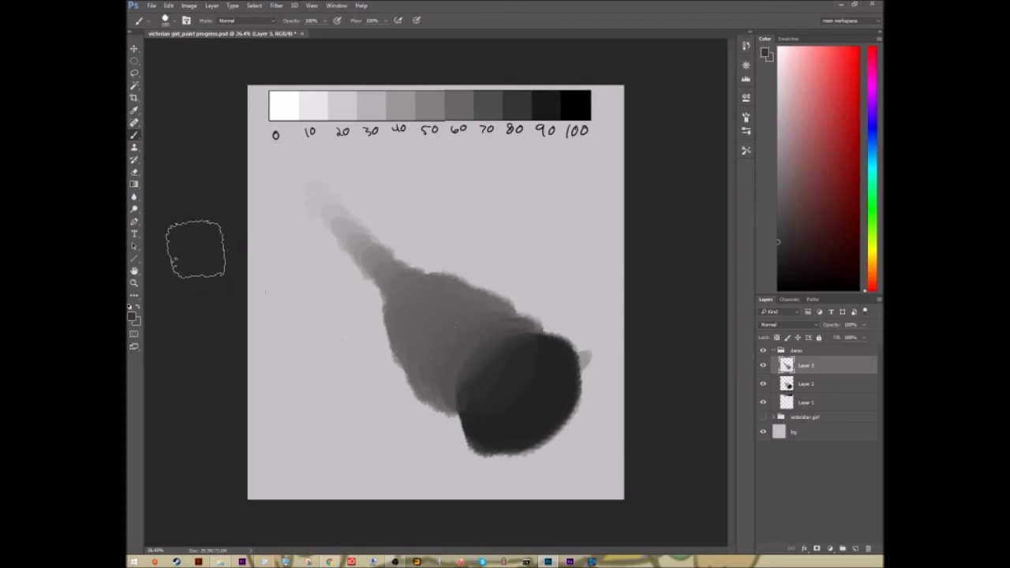
key(g)
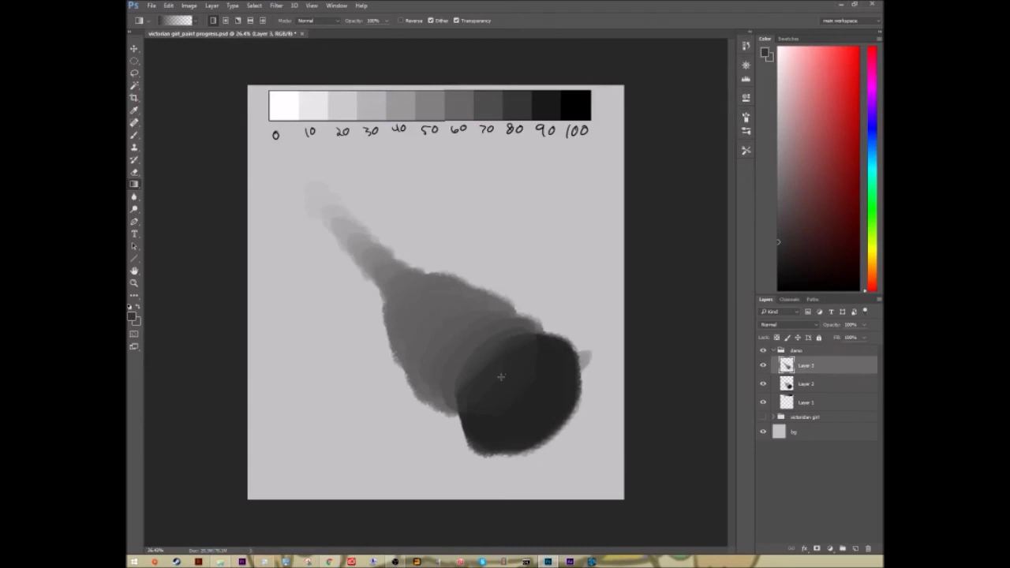
key(b)
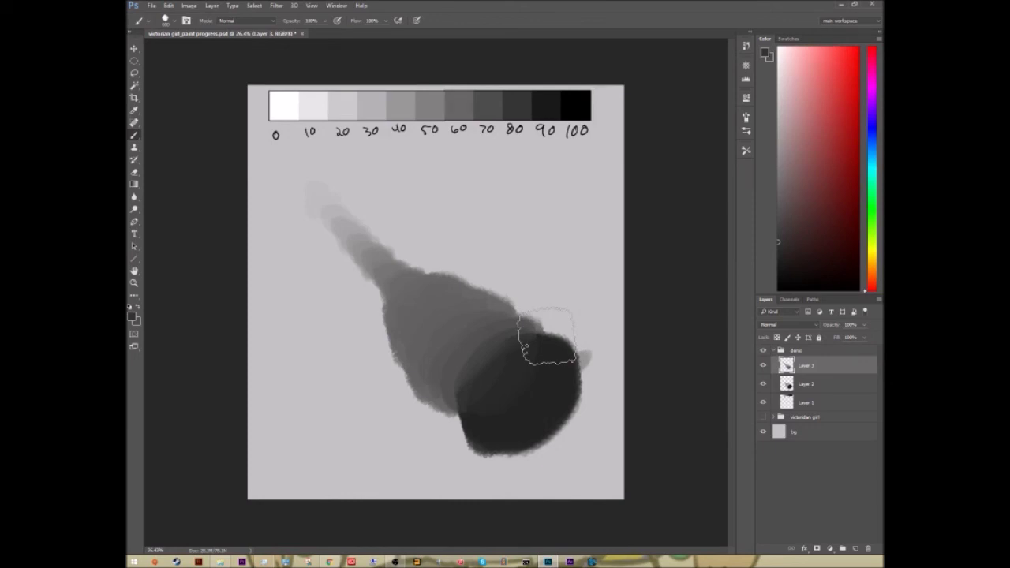
Soften the dark patch's upper-left boundary with overlapping strokes of sampled dark and medium-dark grays
key(alt)
alt+click(503, 341)
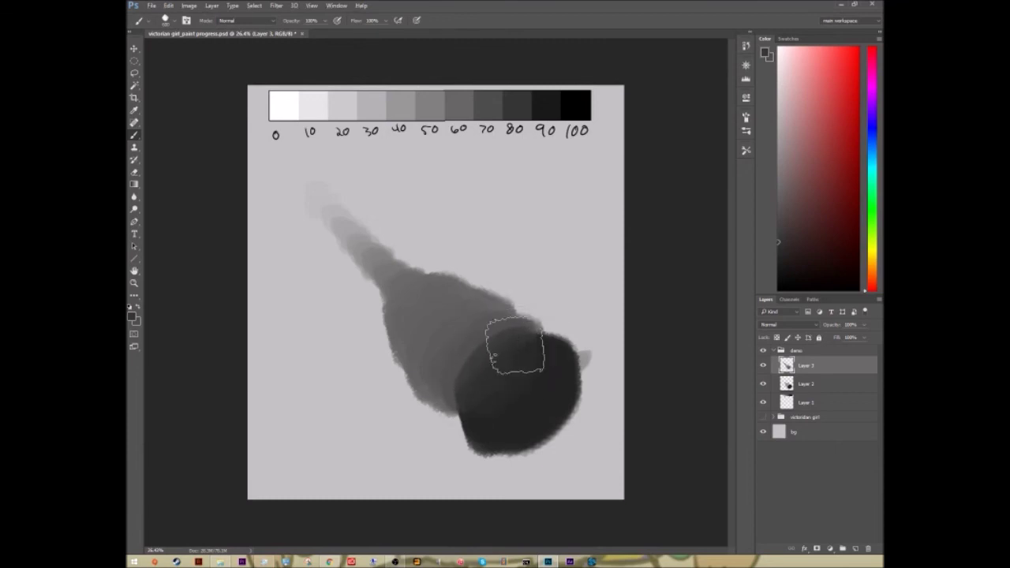
alt+click(547, 356)
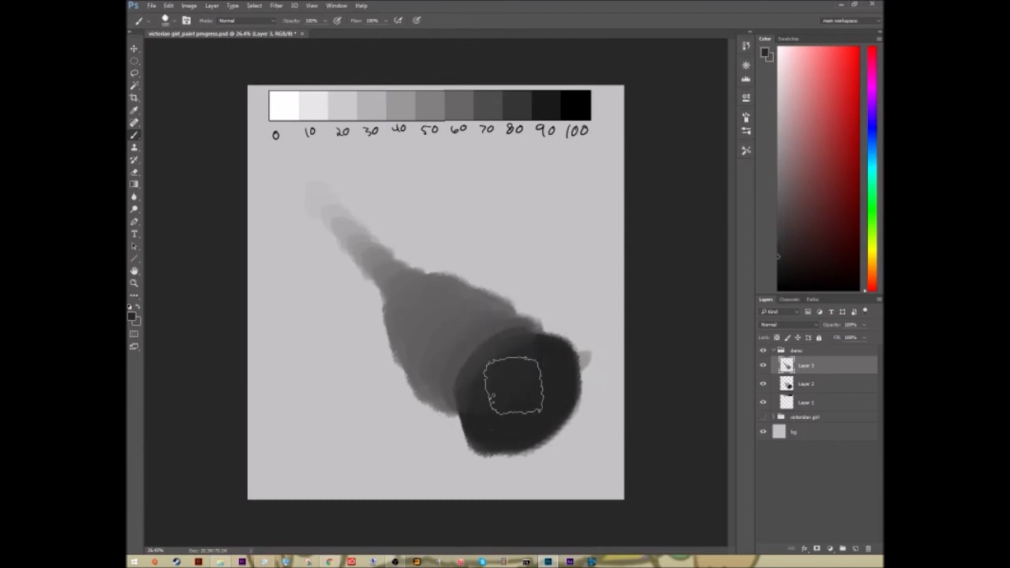
alt+click(515, 345)
alt+click(513, 335)
mouse_move(510, 331)
mouse_down()
mouse_move(455, 388)
mouse_move(461, 362)
mouse_move(502, 329)
mouse_move(466, 372)
mouse_up()
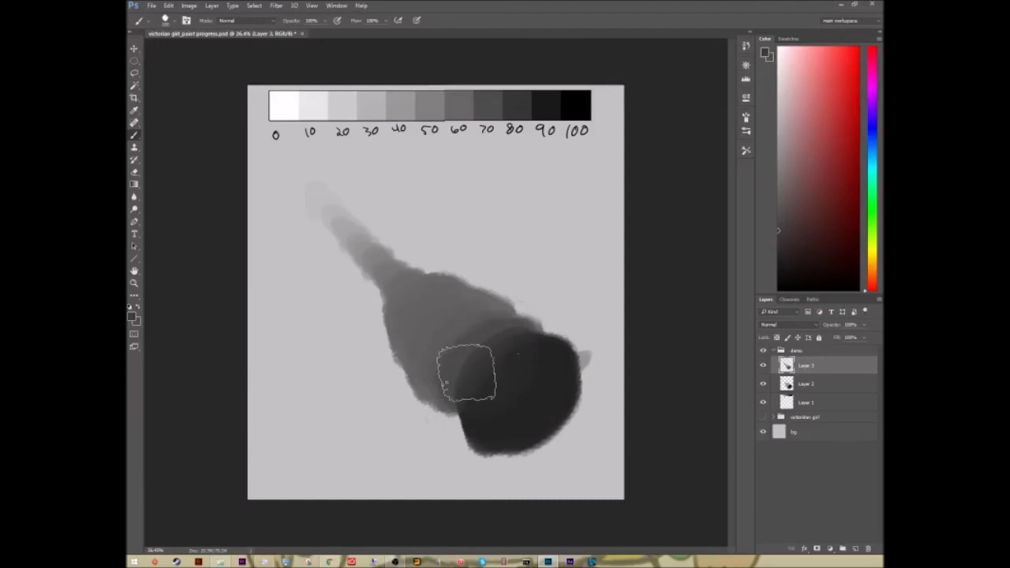
Smooth the middle of the gray area with sampled mid-grays, working from the dark boundary to the narrow neck
alt+click(482, 324)
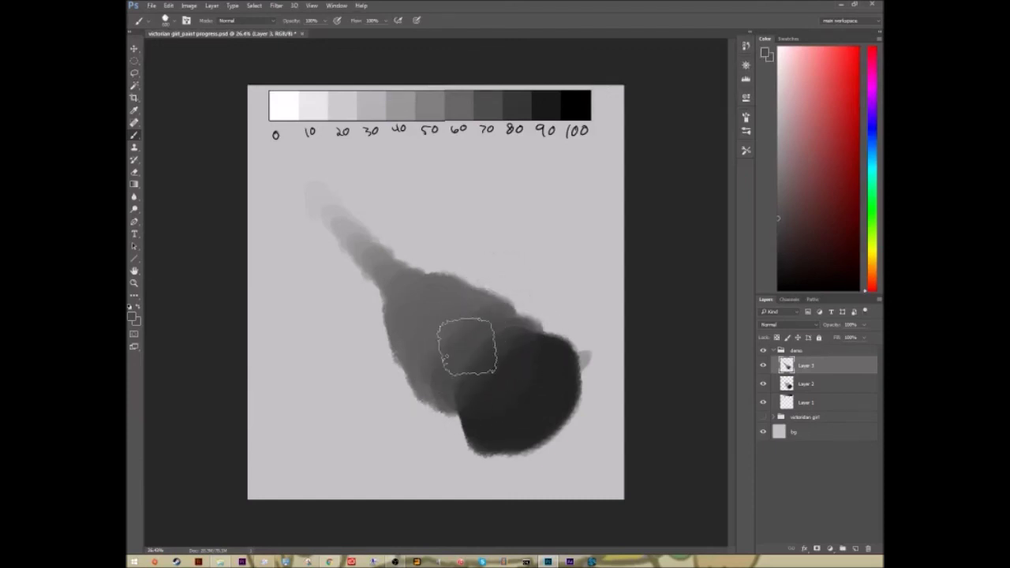
alt+click(464, 318)
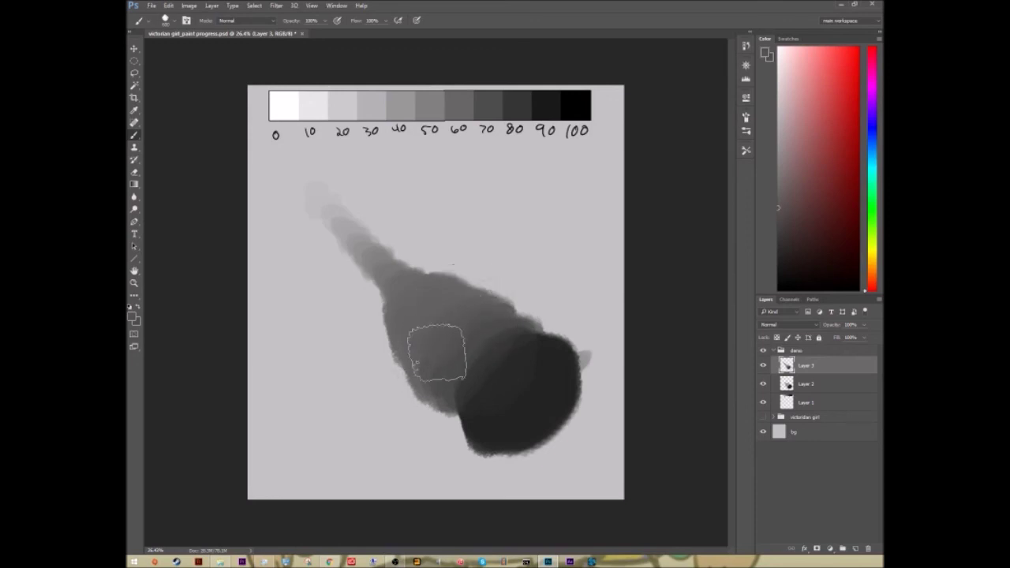
alt+click(463, 322)
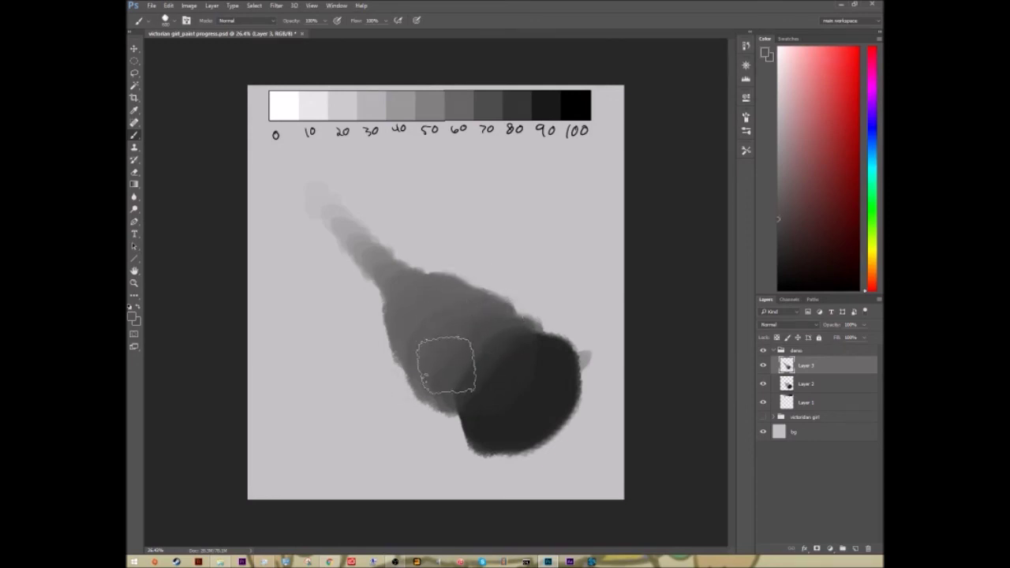
drag(450, 307, 412, 322)
alt+click(433, 300)
alt+click(398, 260)
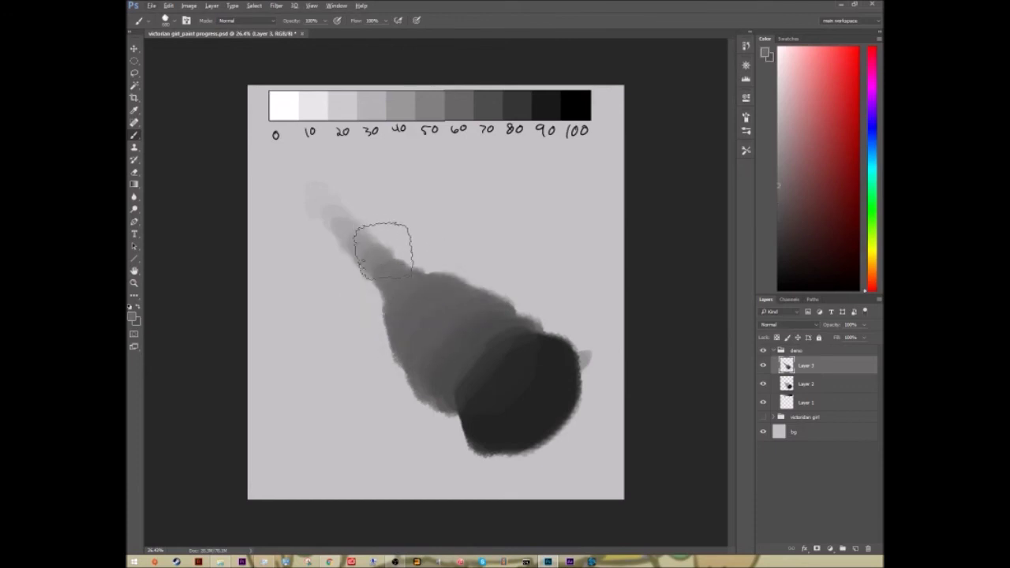
Refine the narrow trail's fade by sampling and painting lighter grays from its neck to the faint tip
alt+click(389, 262)
alt+click(377, 247)
alt+click(355, 237)
alt+click(356, 236)
alt+click(337, 216)
alt+click(329, 206)
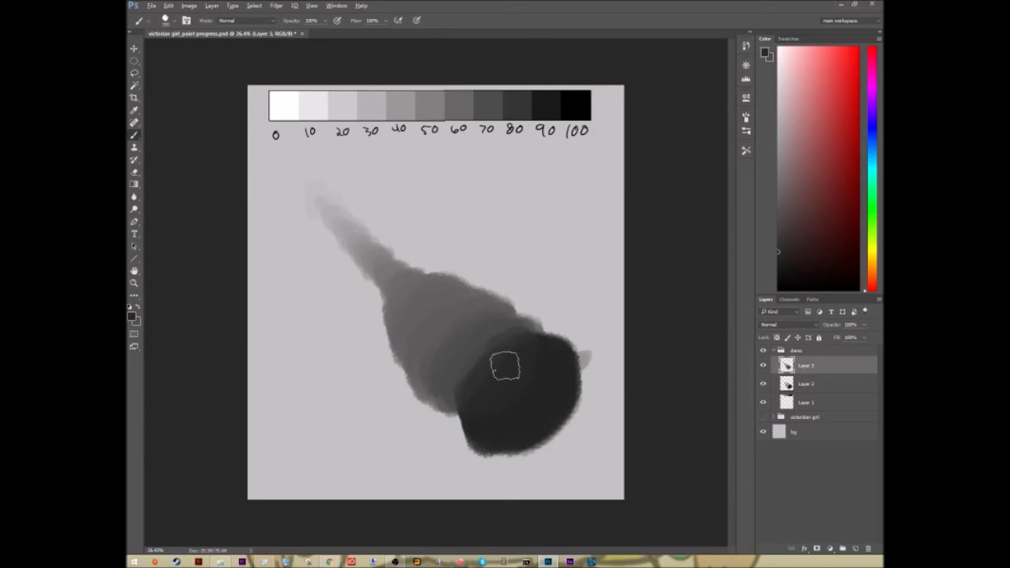
Enlarge the brush and blend sampled dark gray from the dark patch into the adjoining mid-gray area
key(bracketright)
key(bracketright)
key(bracketright)
key(bracketright)
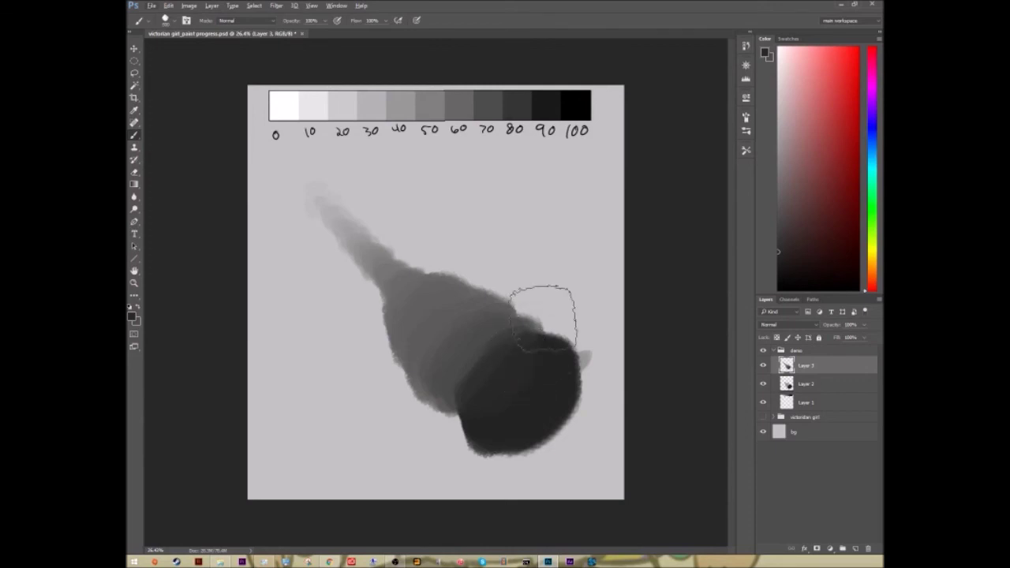
alt+click(512, 345)
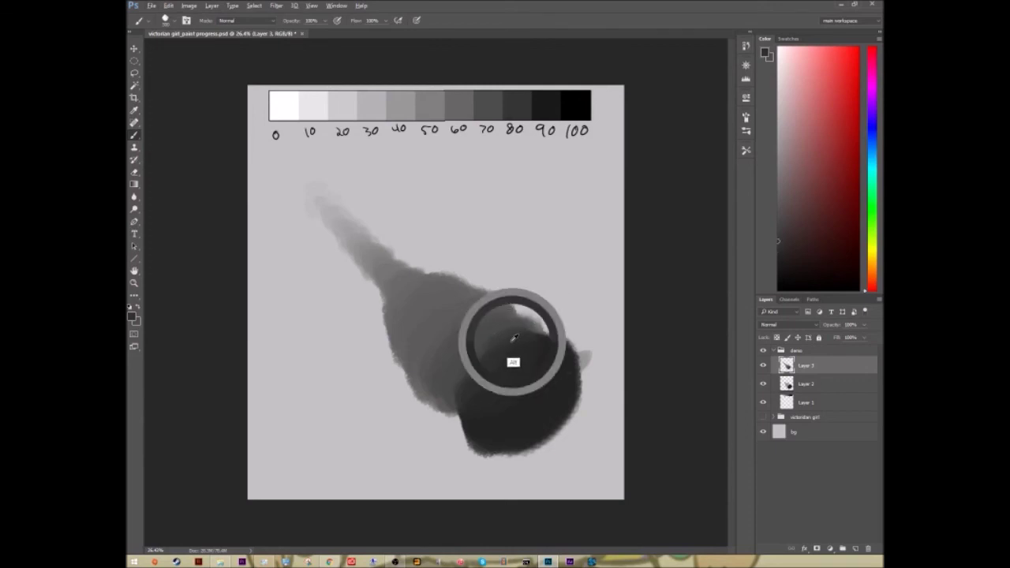
mouse_move(479, 358)
mouse_down()
mouse_move(449, 372)
mouse_move(500, 323)
mouse_up()
alt+click(470, 331)
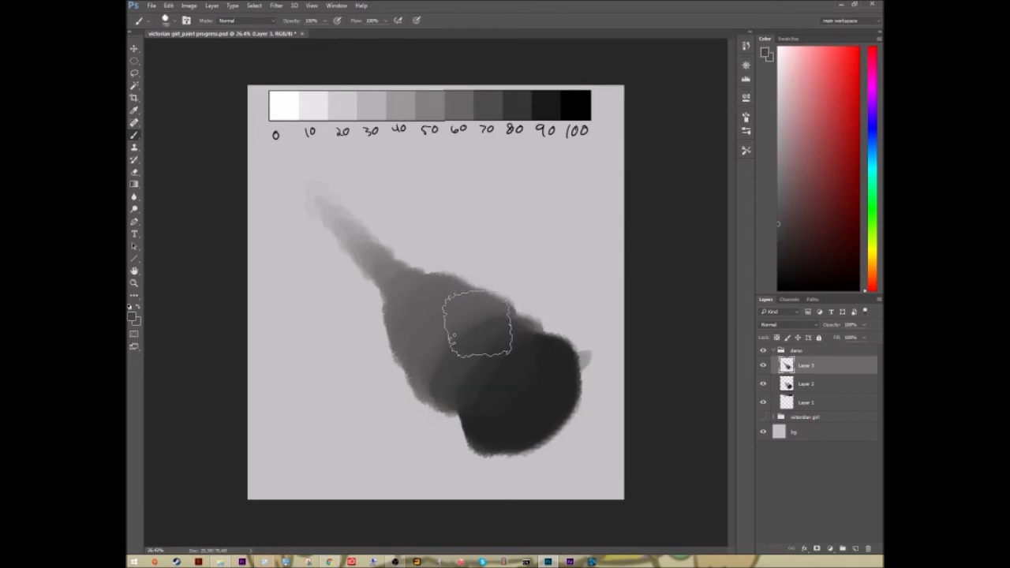
Even out the remaining bands in the broad mid-gray area with larger strokes of locally sampled gray
alt+click(483, 304)
alt+click(449, 326)
drag(449, 316, 460, 307)
alt+click(467, 289)
alt+click(457, 311)
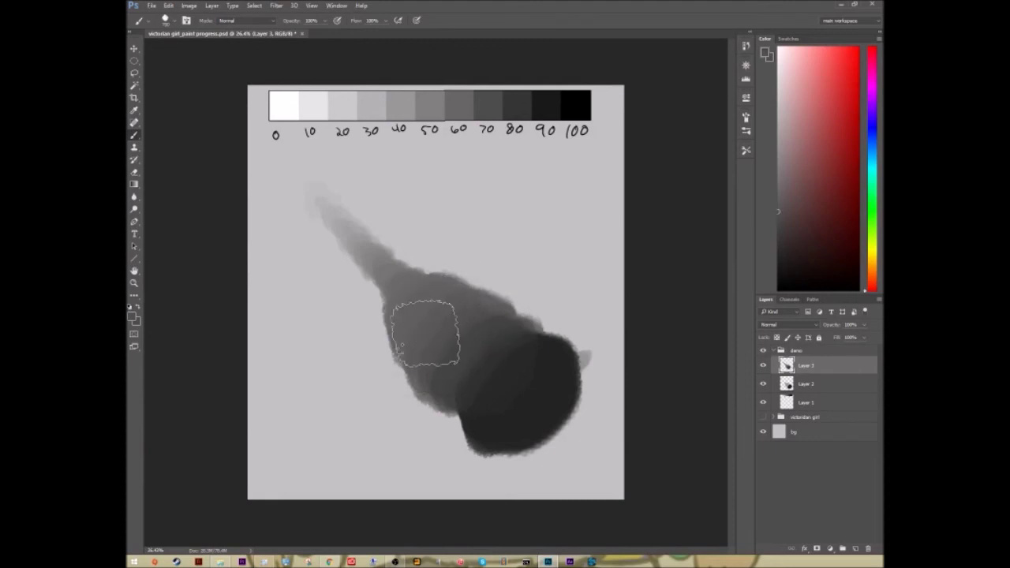
alt+click(439, 304)
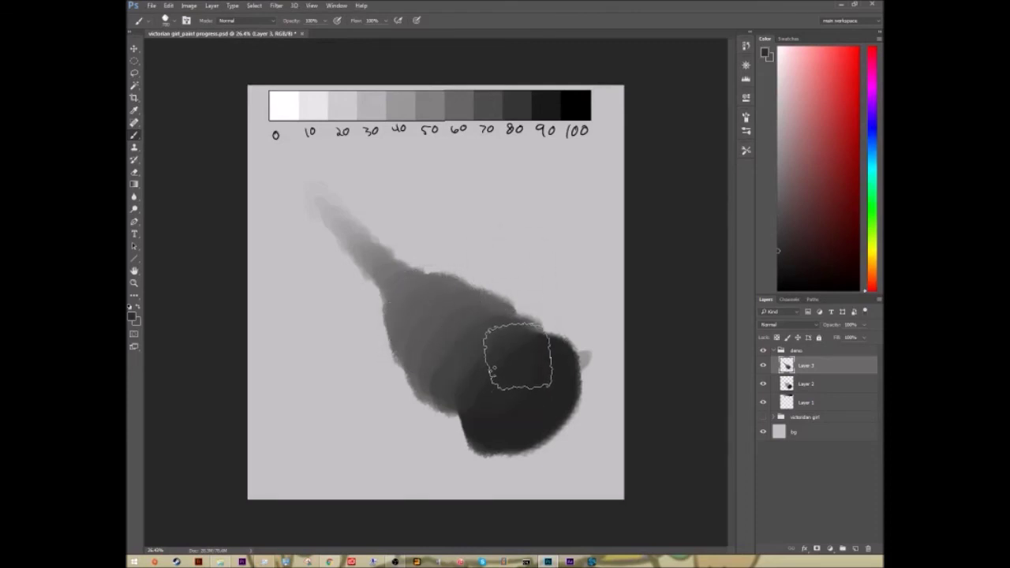
Blend the boundary between the dark patch and the mid-gray area with sampled dark grays
alt+click(552, 369)
mouse_move(553, 369)
alt+mouse_down()
mouse_move(541, 359)
mouse_move(496, 412)
mouse_move(500, 346)
mouse_move(483, 369)
alt+mouse_up()
alt+click(499, 347)
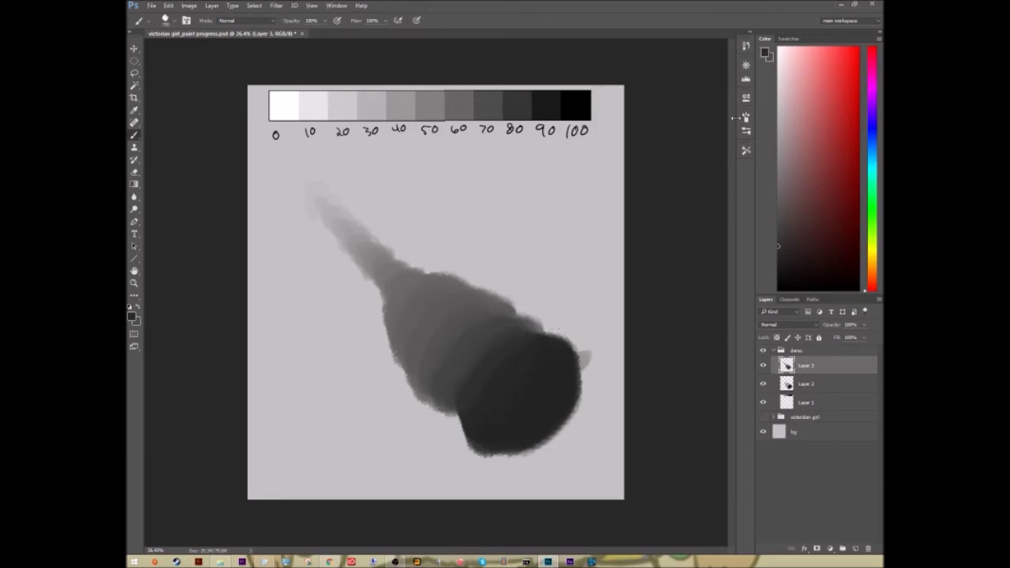
Load the blocky blending brush preset and enlarge its square tip for broad strokes
click(745, 152)
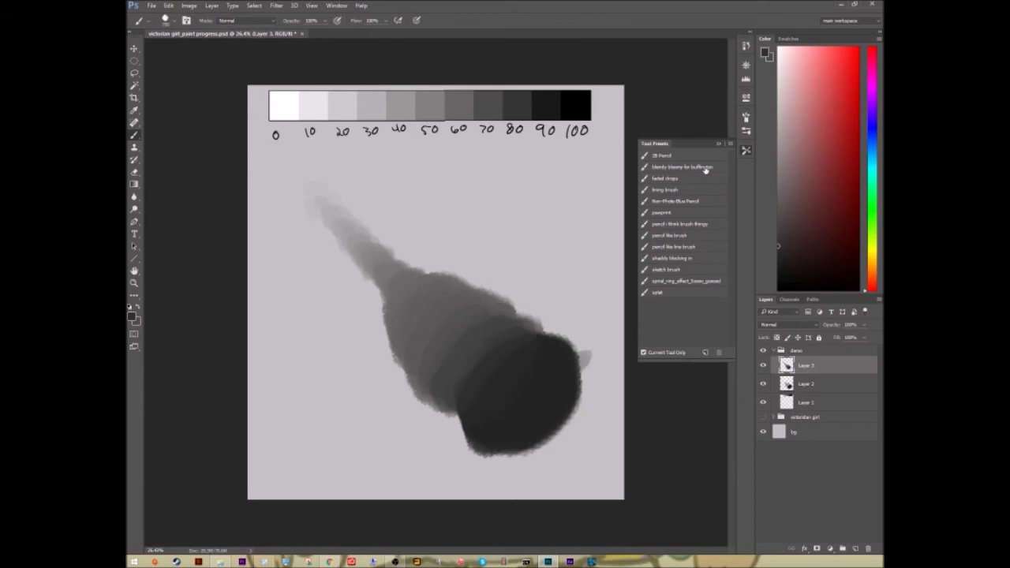
click(705, 168)
click(718, 146)
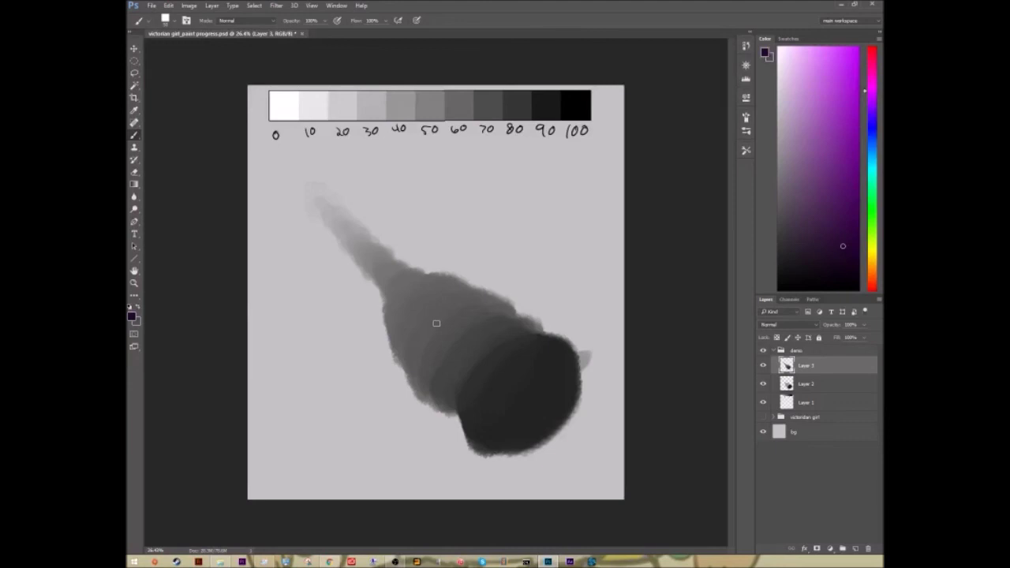
key(bracketright)
key(bracketright)
key(bracketright)
key(bracketright)
key(bracketright)
key(bracketright)
key(bracketleft)
key(bracketleft)
key(bracketleft)
key(bracketleft)
key(bracketright)
key(bracketright)
key(bracketright)
key(bracketright)
key(bracketright)
key(bracketleft)
Try the square brush with an opaque dark purple test patch on the empty canvas below the gray trail, and undo it
mouse_move(375, 436)
mouse_down()
mouse_move(359, 459)
mouse_move(342, 420)
mouse_move(317, 398)
mouse_move(320, 415)
mouse_move(376, 451)
mouse_up()
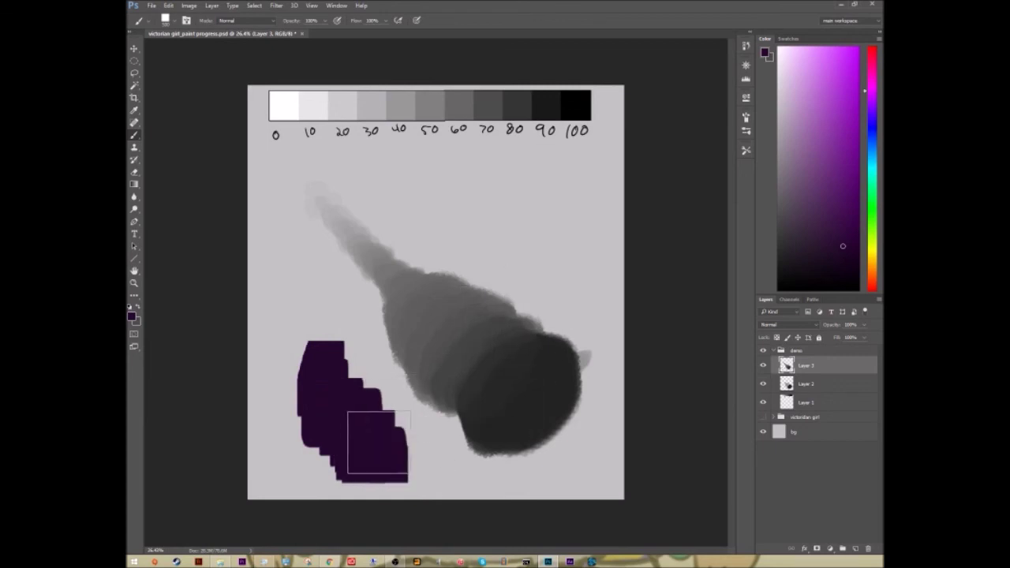
key(ctrl+alt+z)
key(ctrl+alt+z)
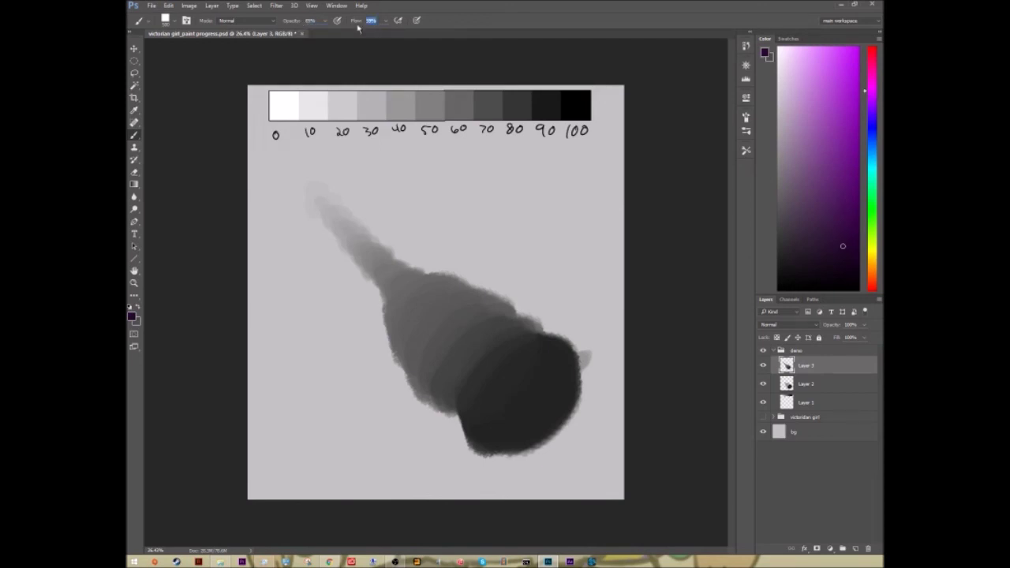
Lower the brush opacity, set its flow to 55%, and paint purple test strokes on the empty canvas beside the gray shape
key(shift+5)
key(shift+5)
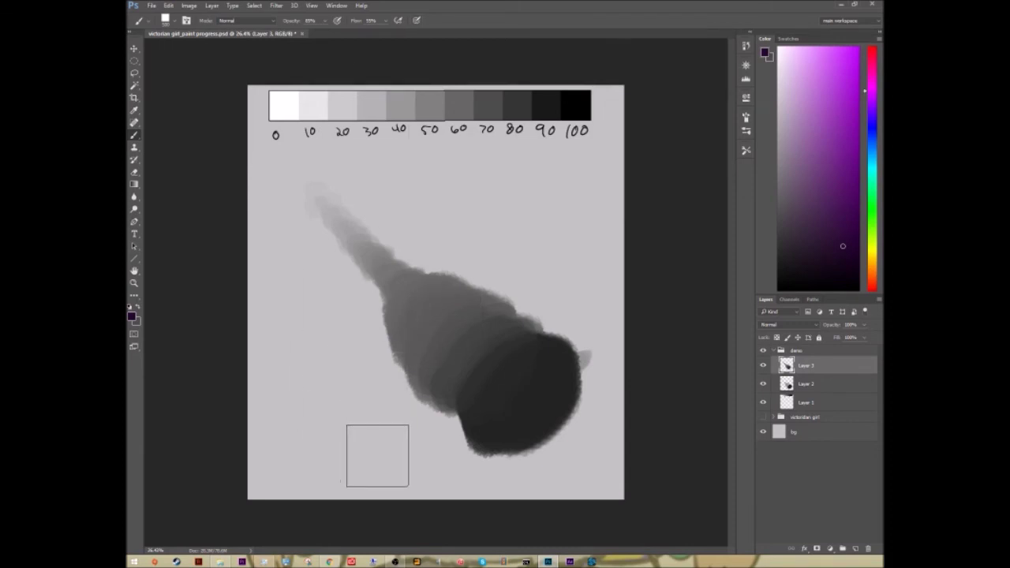
mouse_move(377, 456)
mouse_down()
mouse_move(340, 465)
mouse_move(331, 417)
mouse_move(307, 379)
mouse_up()
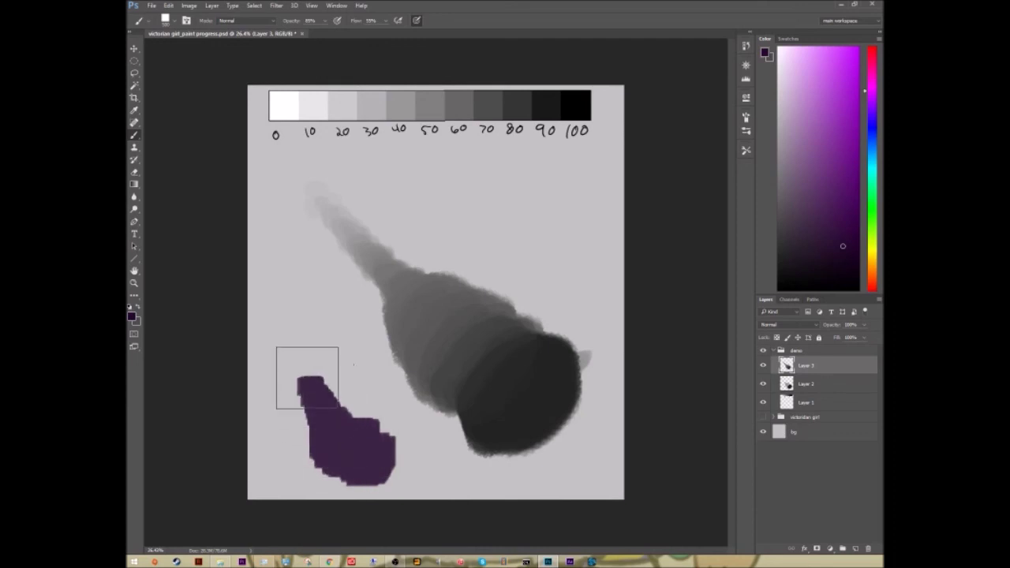
key(ctrl+z)
drag(382, 458, 335, 415)
Enable Transfer in the brush settings and undo the purple test patch
click(746, 117)
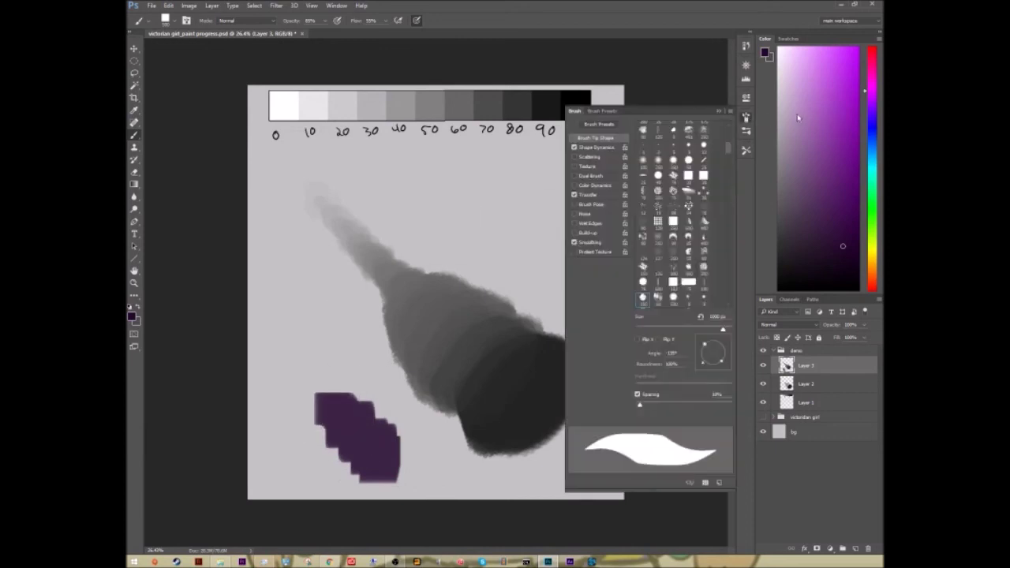
click(574, 195)
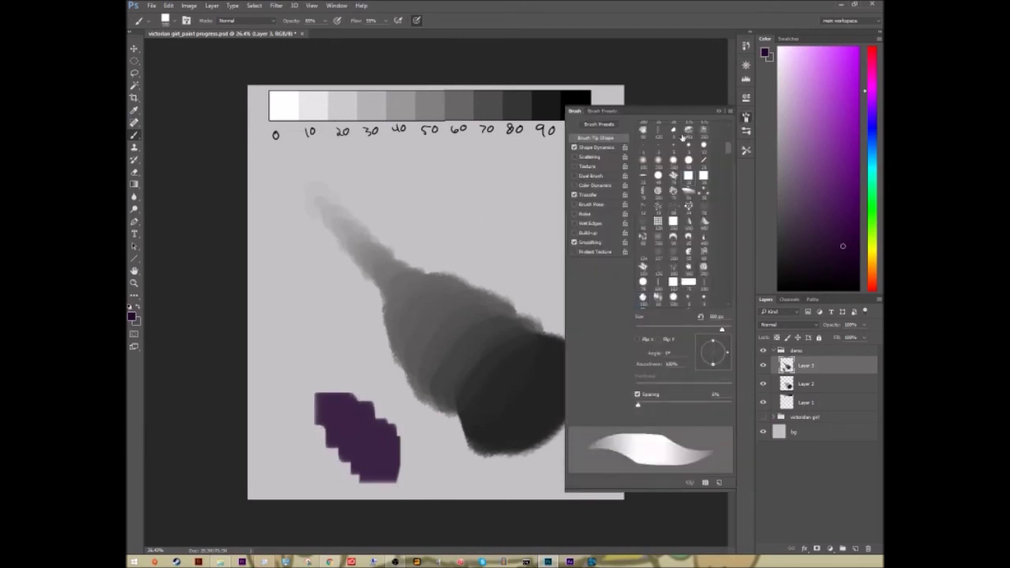
key(ctrl+z)
click(718, 113)
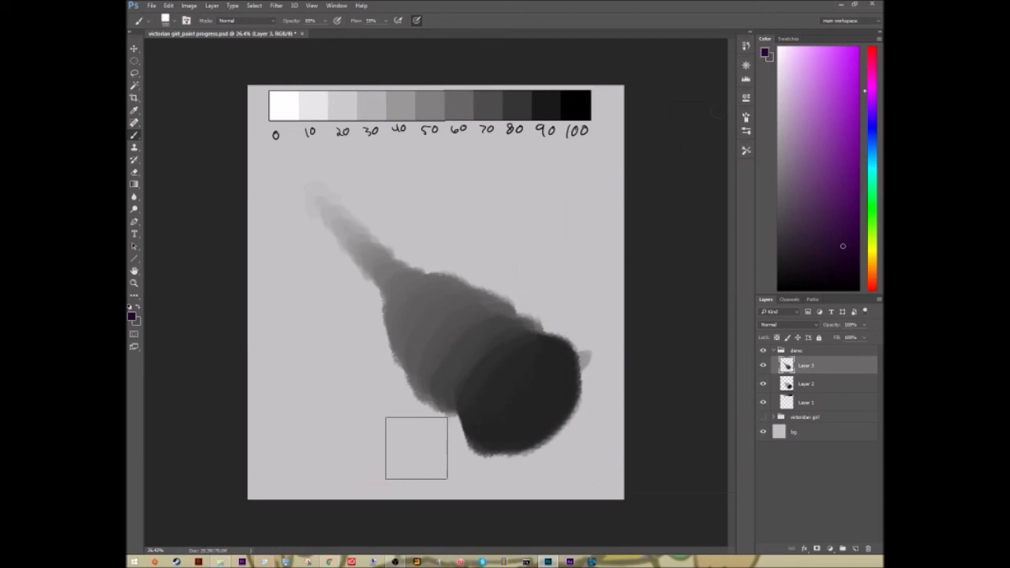
Paint a diagonal purple streak beside the gray shape and blend it with sampled purples from the dark base to the faint tip
mouse_move(403, 449)
mouse_down()
mouse_move(385, 471)
mouse_move(393, 455)
mouse_move(385, 462)
mouse_move(359, 446)
mouse_move(323, 374)
mouse_move(302, 368)
mouse_move(277, 308)
mouse_up()
key(ctrl+z)
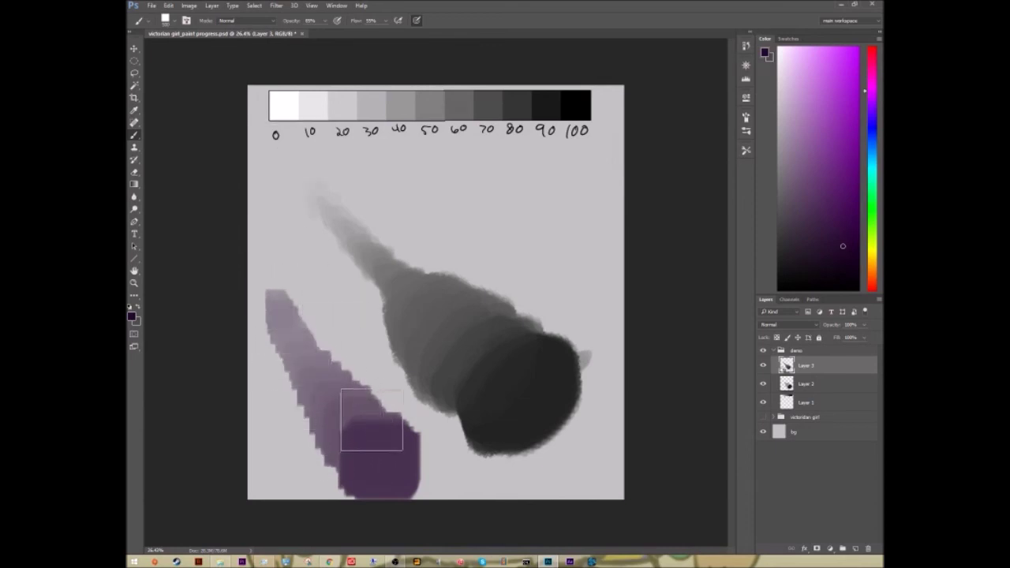
alt+click(373, 418)
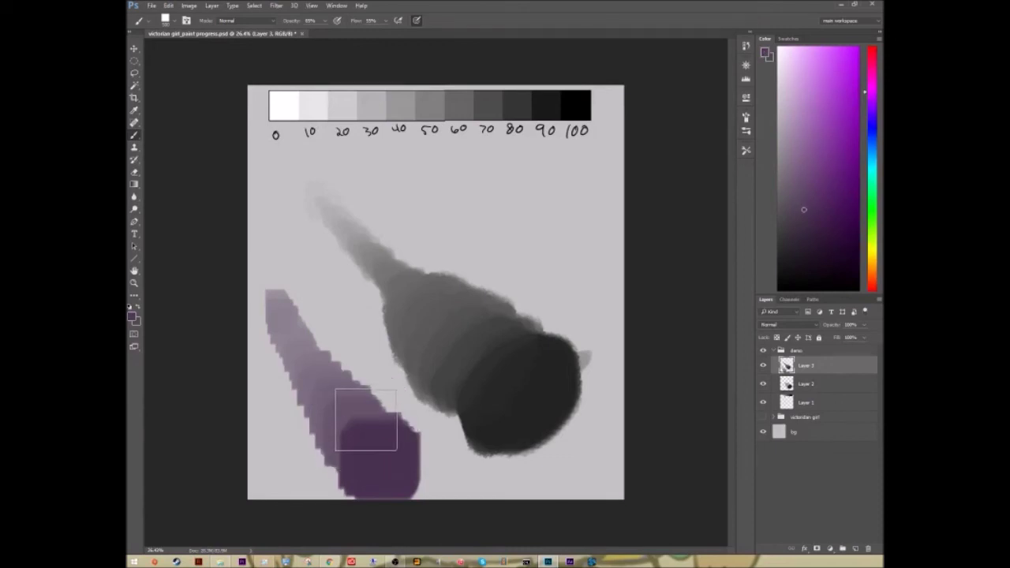
alt+click(336, 414)
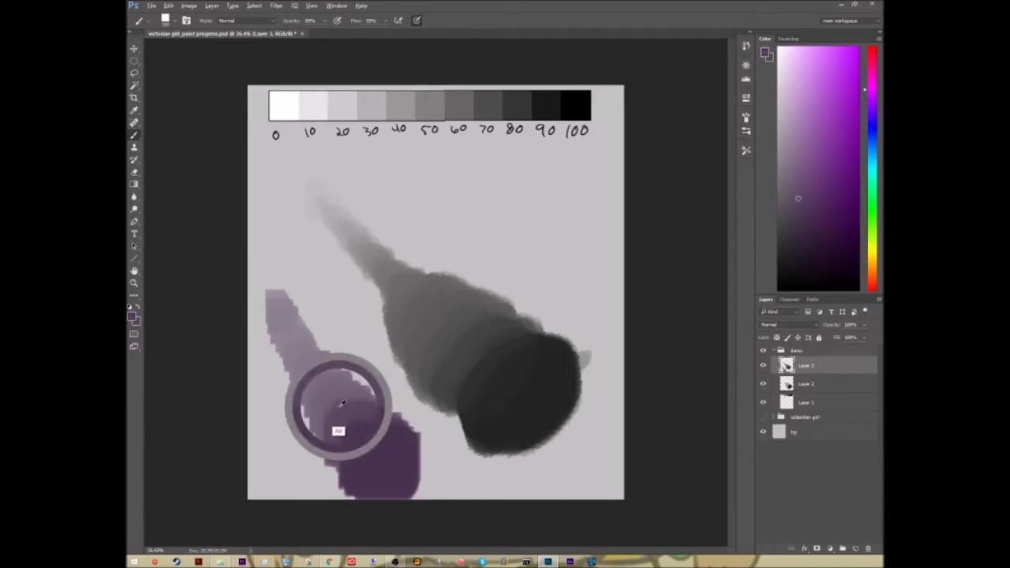
alt+click(323, 383)
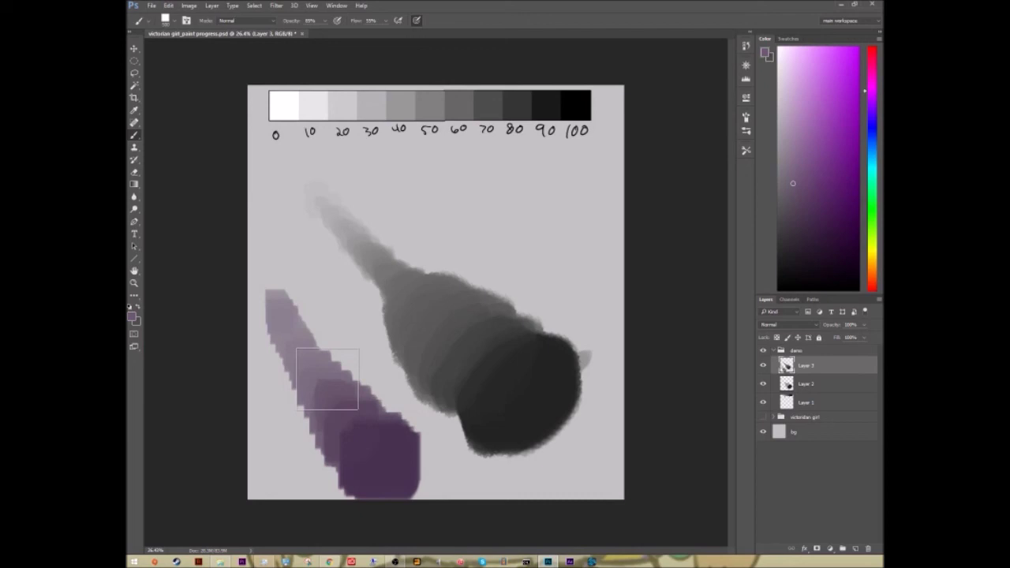
alt+click(315, 366)
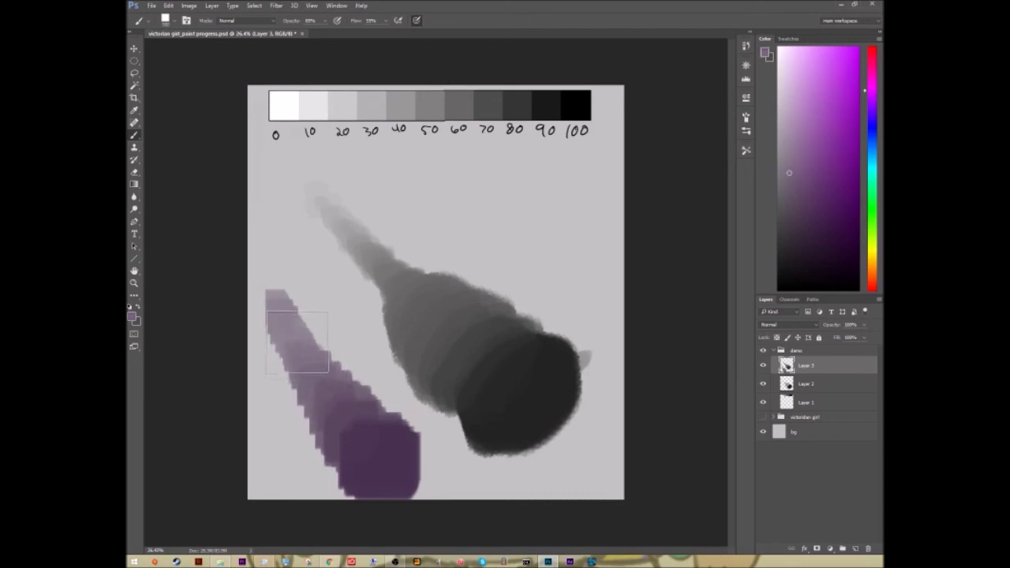
alt+click(276, 315)
alt+click(277, 311)
drag(278, 312, 273, 289)
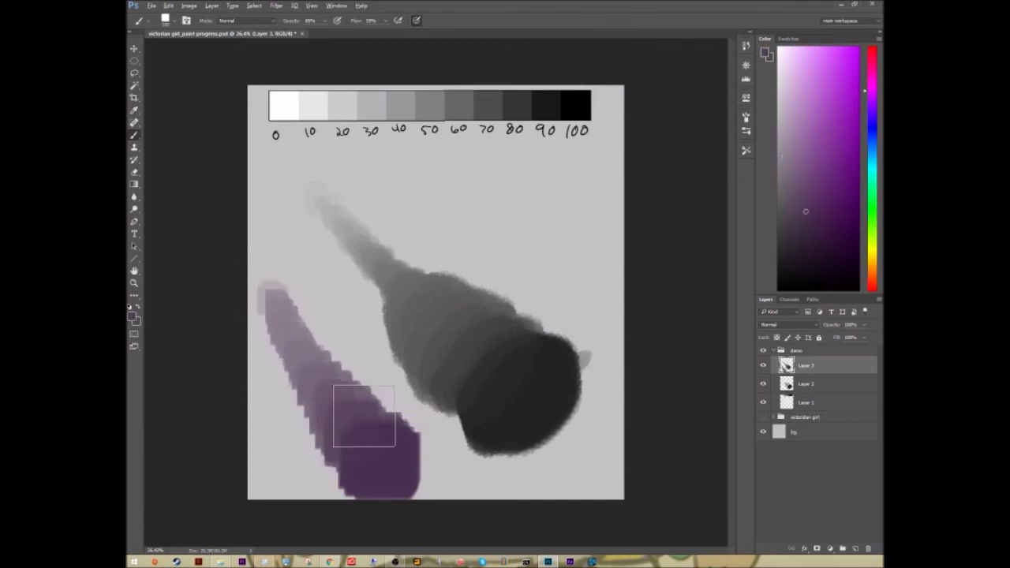
Soften the edge between the purple streak's dark base and its middle with sampled purples
alt+click(357, 408)
drag(356, 404, 341, 415)
alt+click(364, 446)
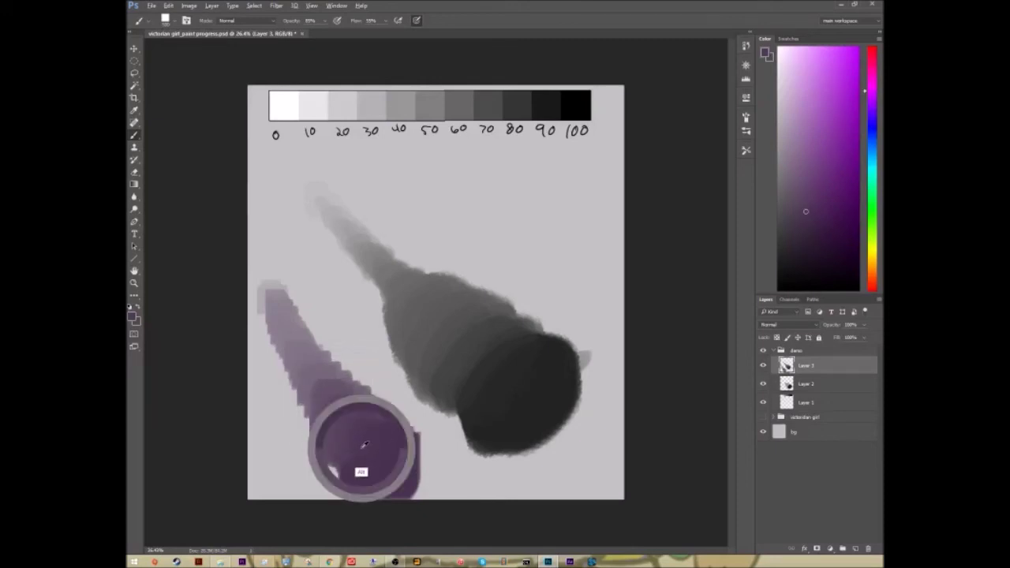
alt+click(364, 426)
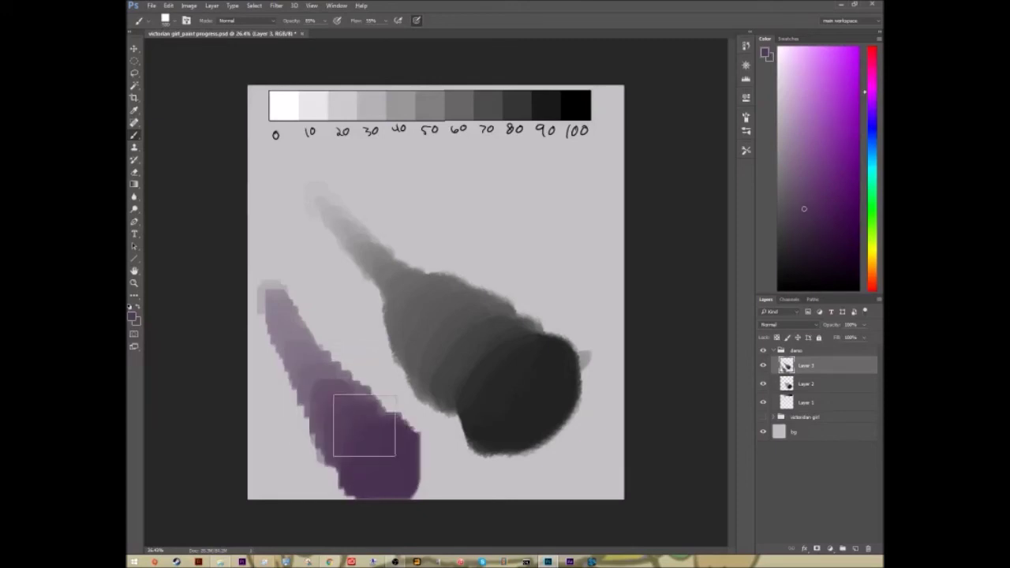
alt+click(341, 419)
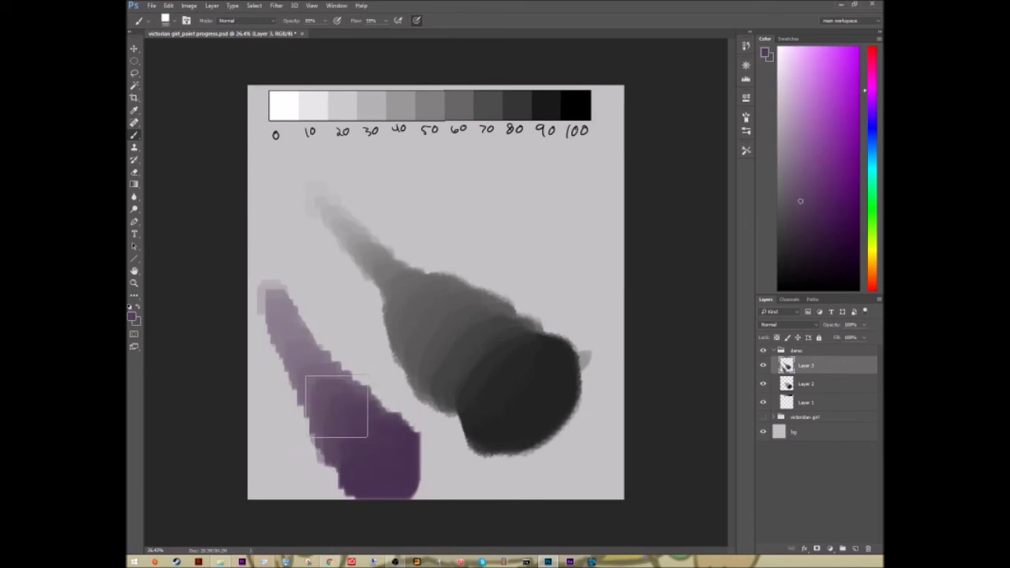
Smooth the purple streak's transition from its dark base toward the lighter upper half with progressively lighter sampled purples
alt+click(375, 445)
alt+click(362, 422)
alt+click(348, 413)
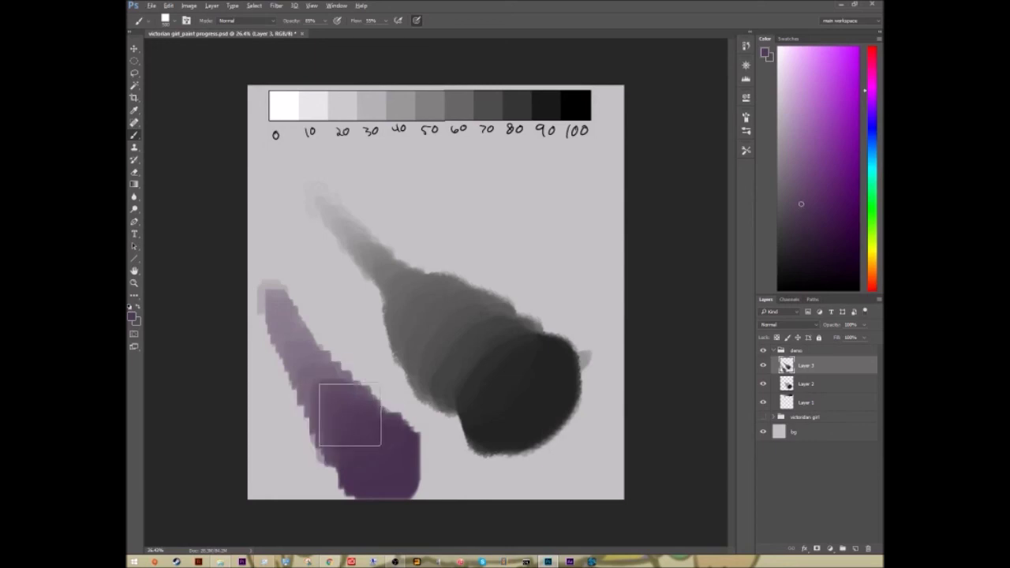
alt+click(324, 381)
alt+click(314, 370)
alt+click(299, 339)
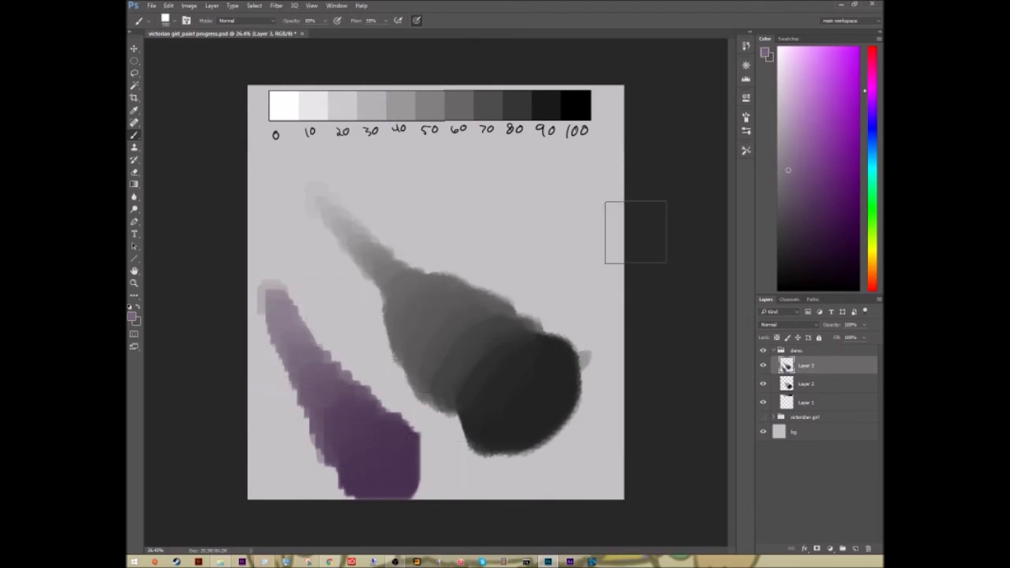
Switch back to the sketch brush preset and blend sampled dark and mid-grays across the broad area of the gray shape
click(747, 151)
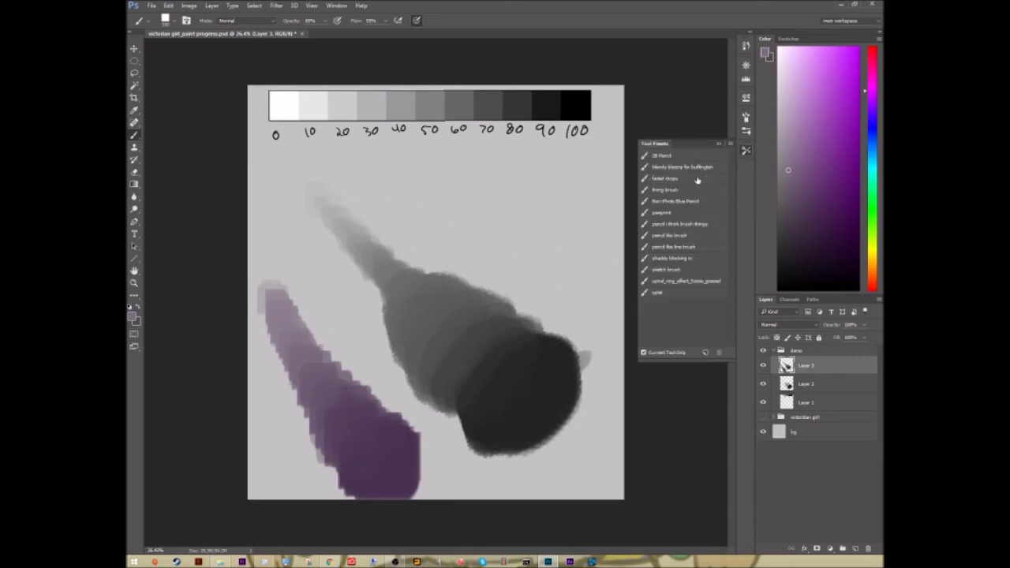
click(665, 271)
alt+click(521, 362)
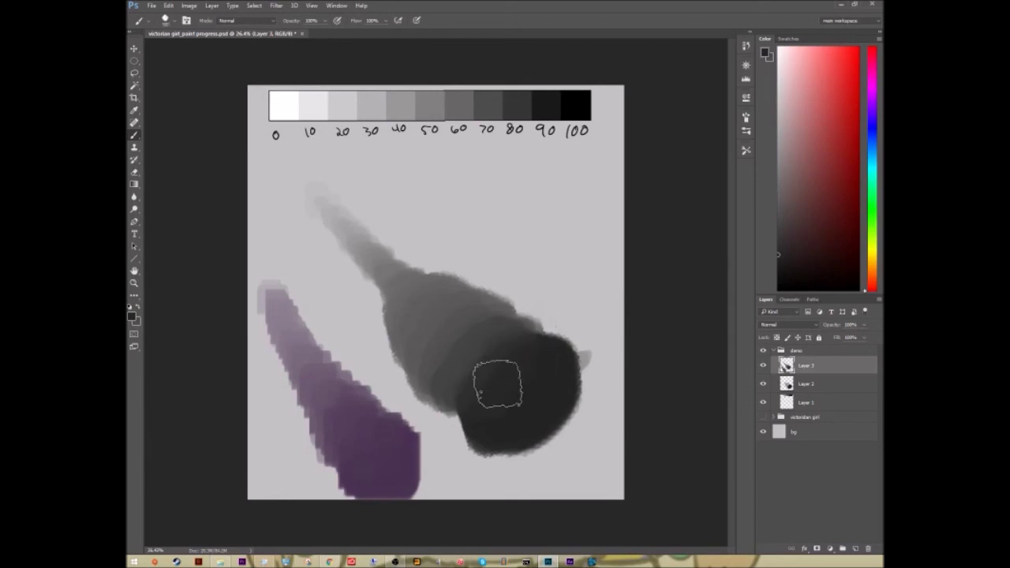
key(alt)
alt+click(478, 320)
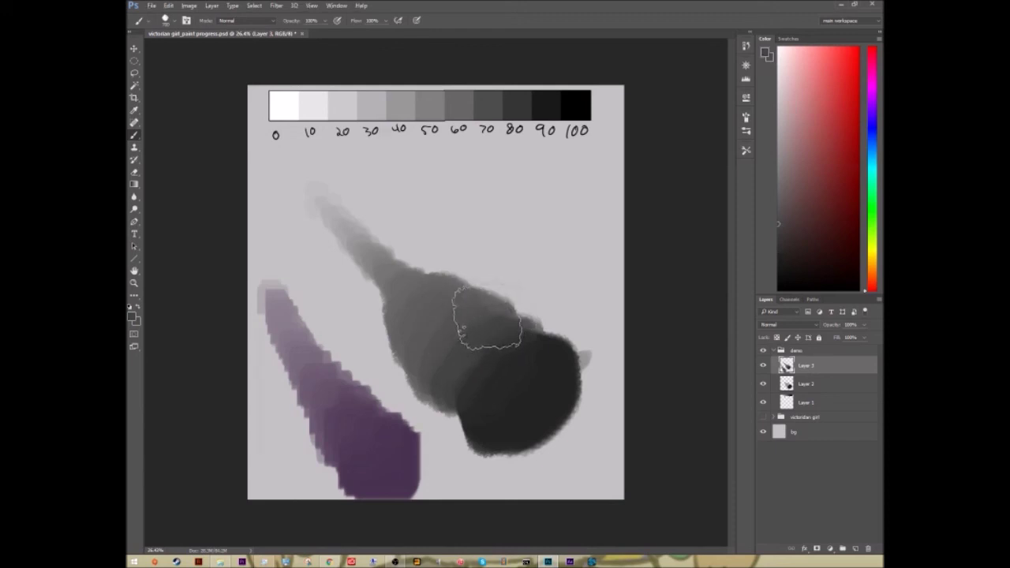
alt+click(466, 317)
alt+click(446, 314)
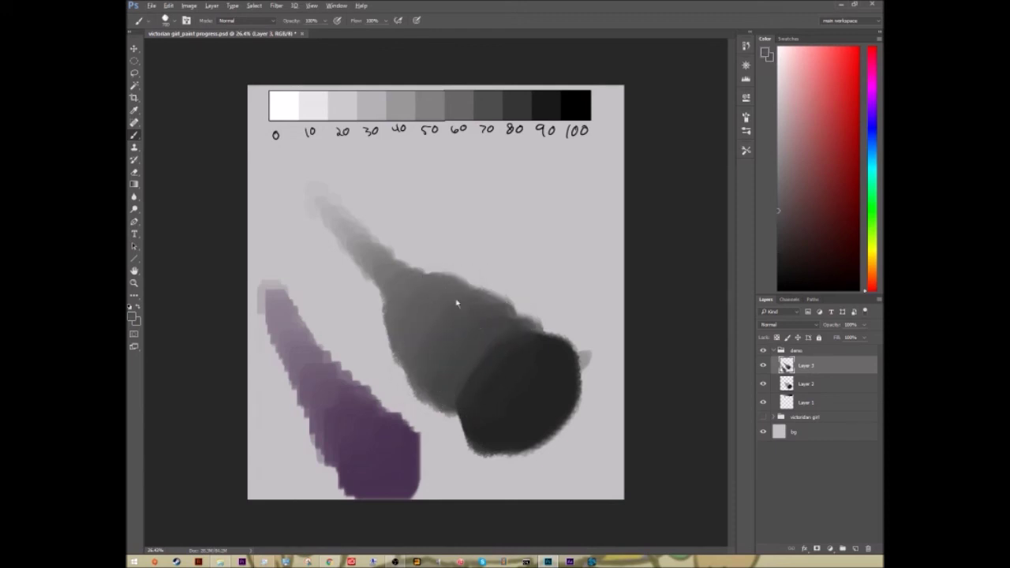
Work sampled dark grays across the boundary of the gray shape's dark end into the neighboring mid-gray
alt+click(502, 341)
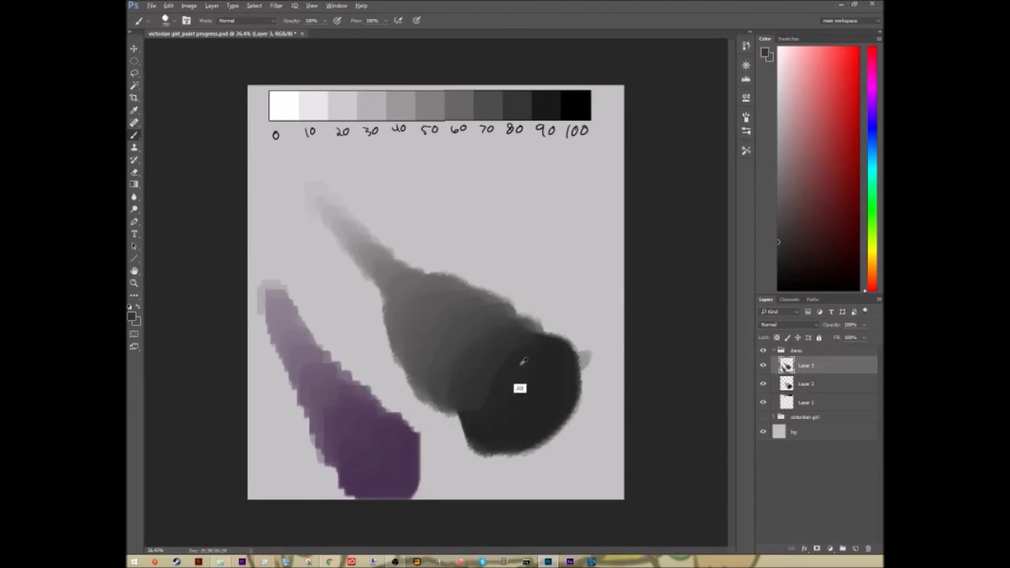
alt+click(522, 362)
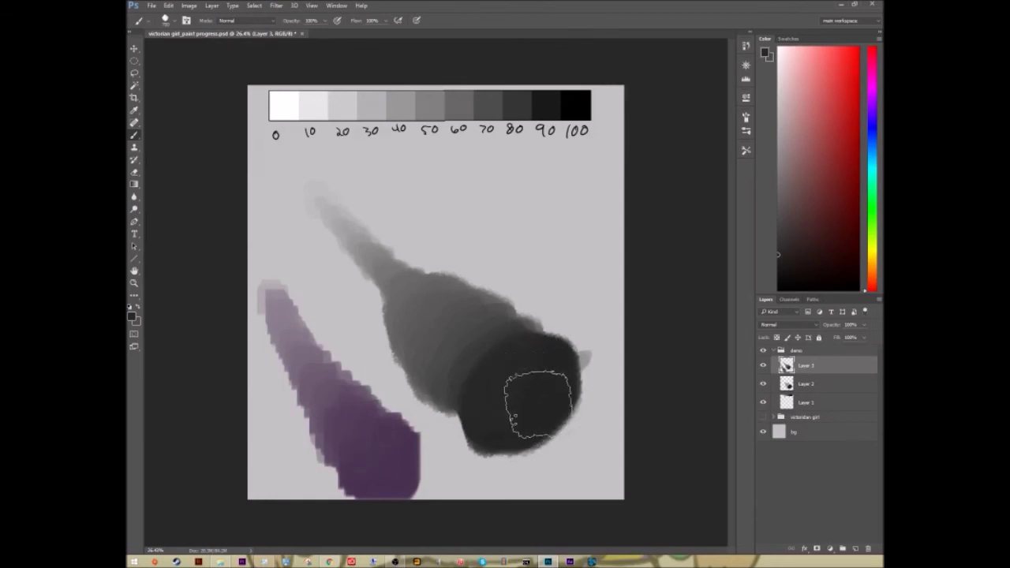
alt+click(521, 339)
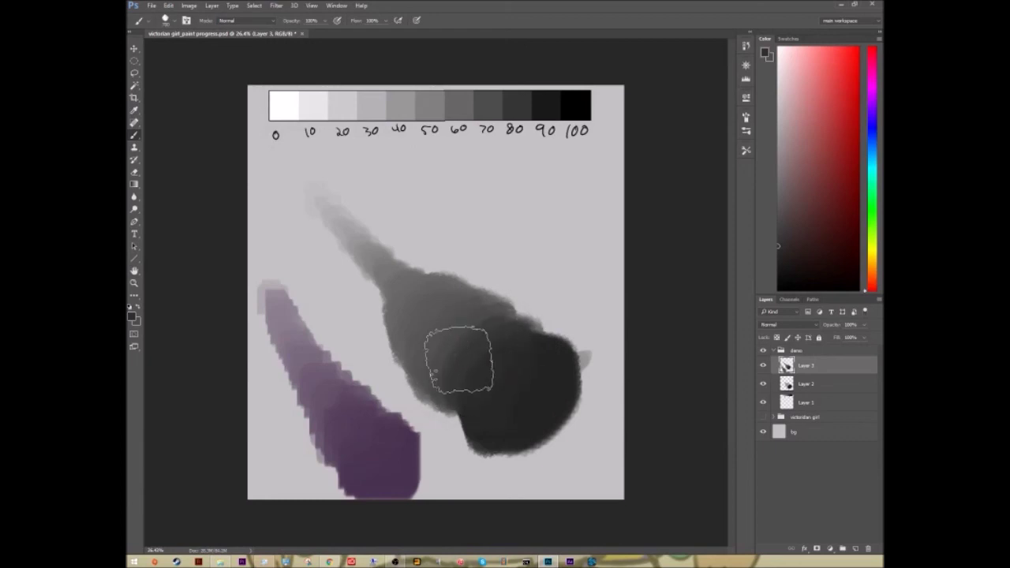
alt+click(524, 369)
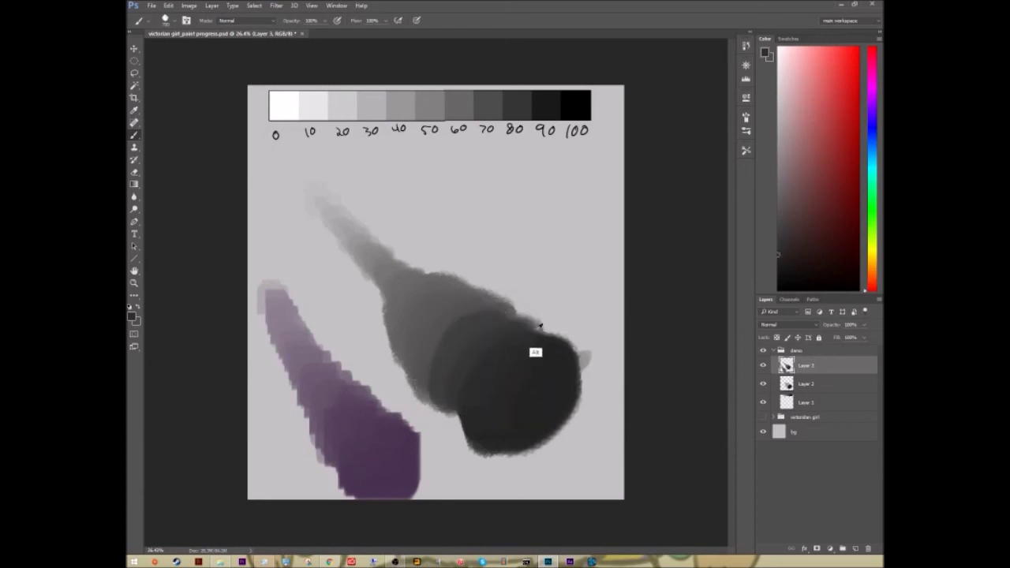
Smooth the gray shape's middle with locally sampled mid-grays, working from the dark boundary toward the neck
alt+click(479, 305)
alt+click(463, 316)
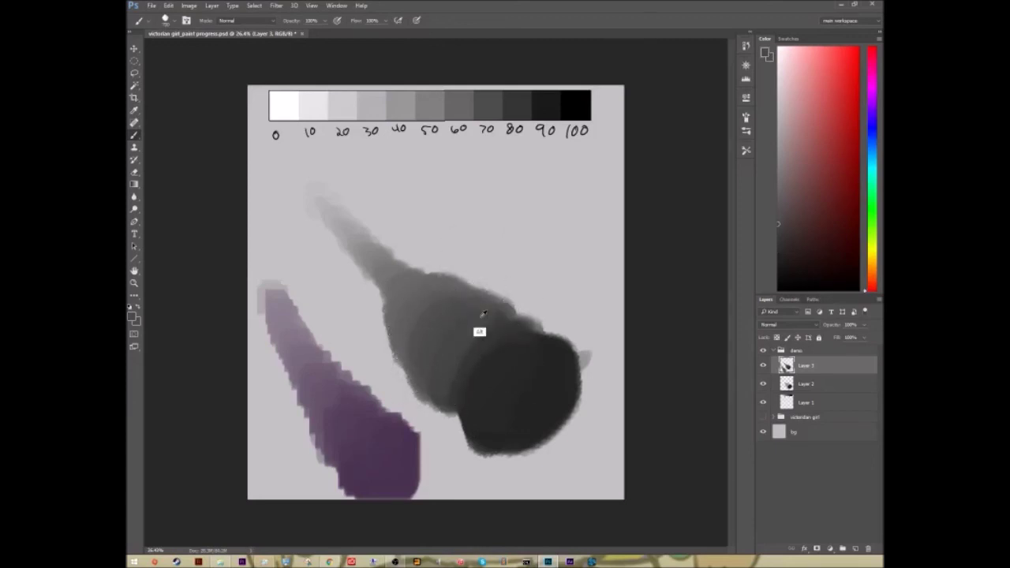
alt+click(496, 324)
alt+click(466, 314)
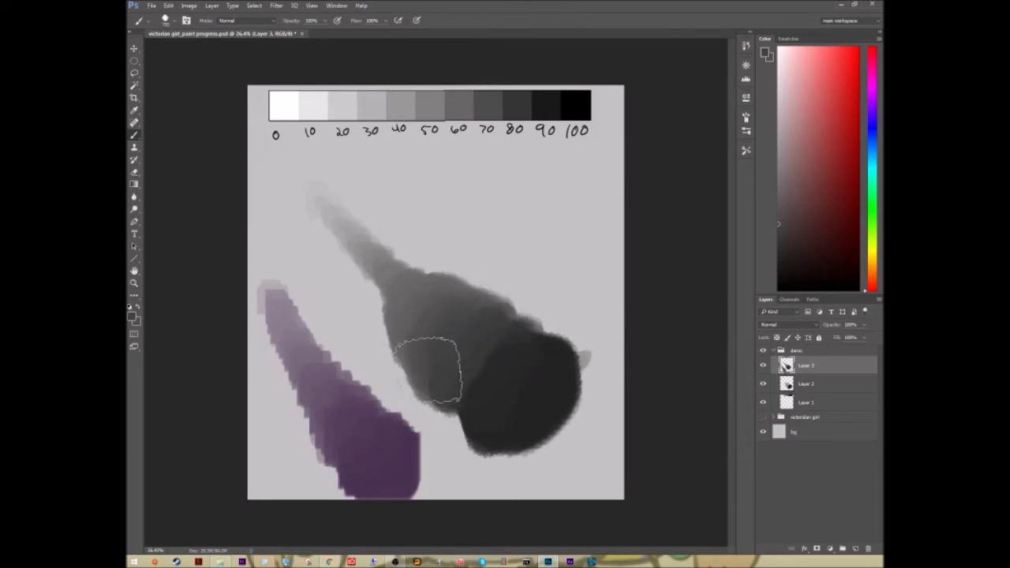
alt+click(444, 315)
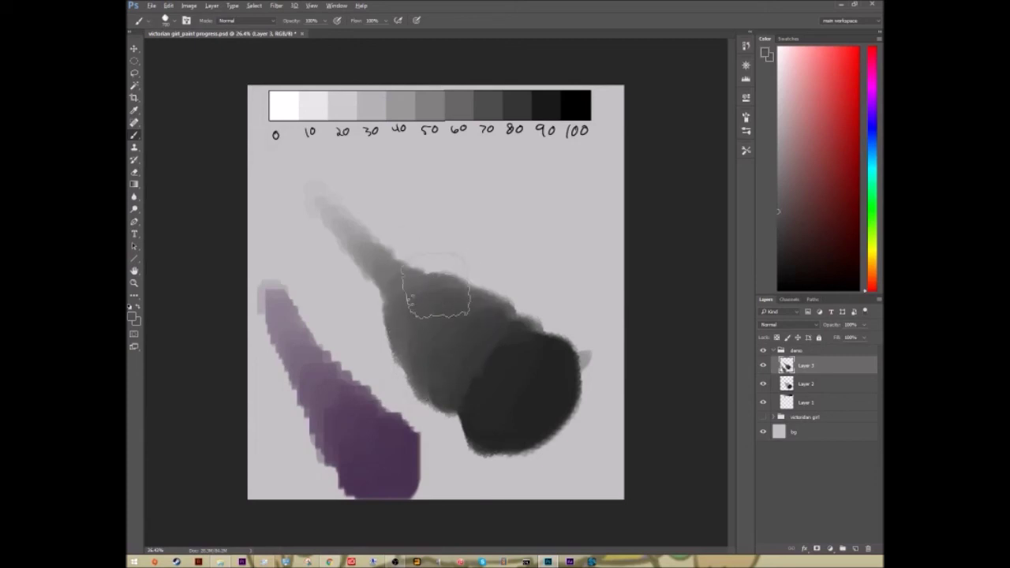
alt+click(417, 284)
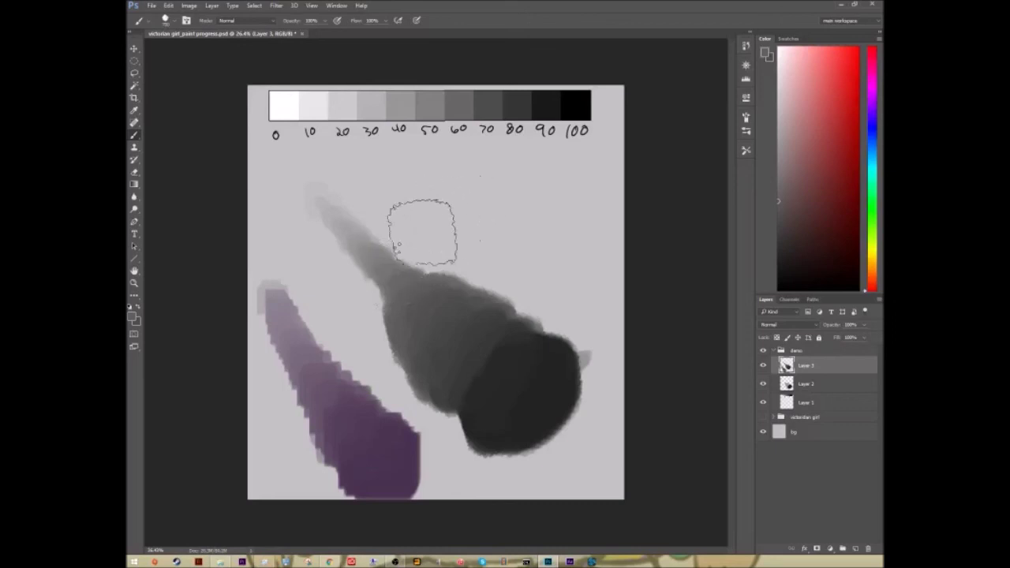
Extend sampled dark grays from the dark end farther into the gray shape's middle
alt+click(508, 351)
alt+click(491, 336)
alt+click(516, 359)
alt+click(485, 304)
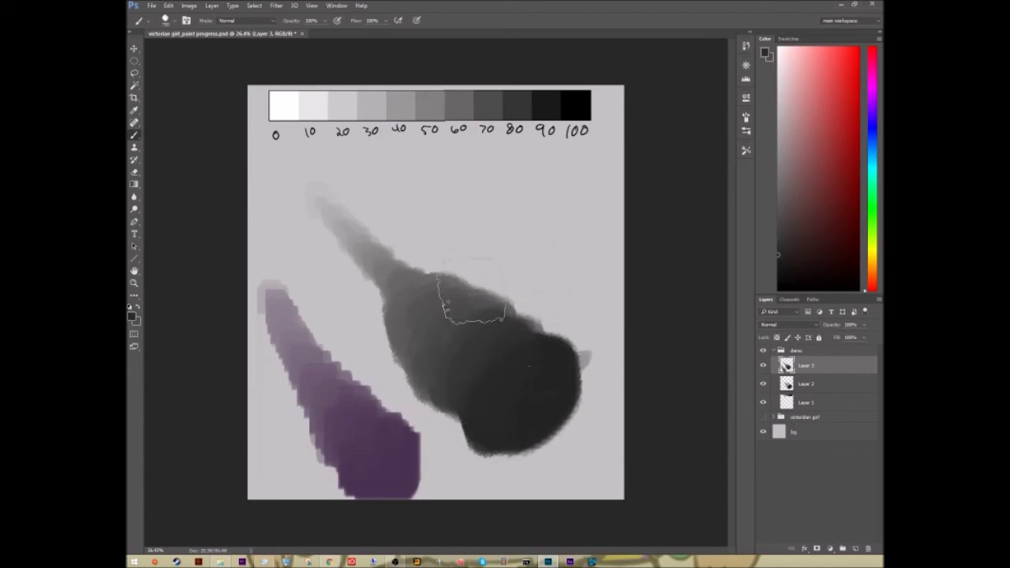
alt+click(491, 326)
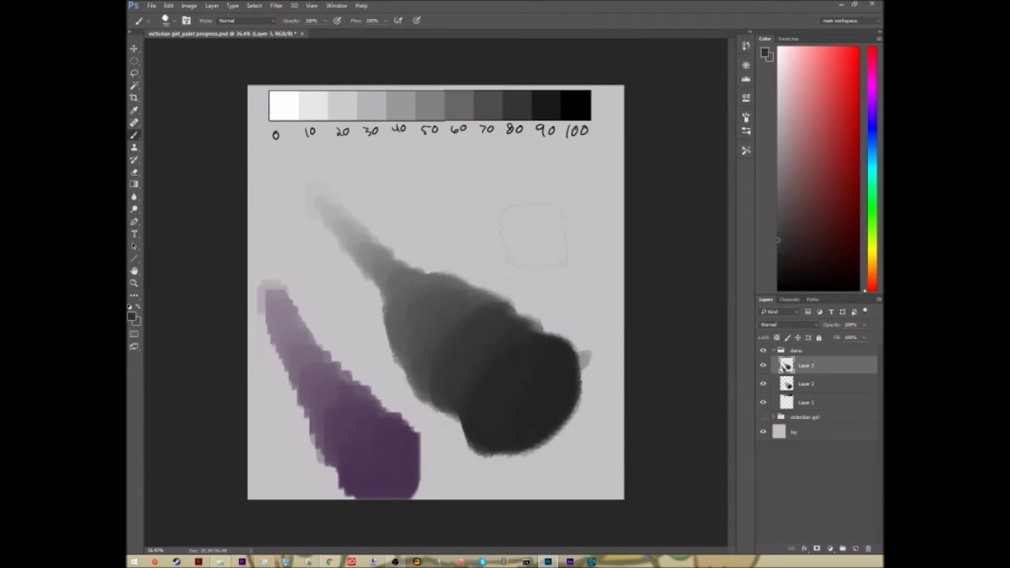
Blend locally sampled dark grays along the upper part of the boundary between the gray shape's dark end and its middle
alt+click(517, 355)
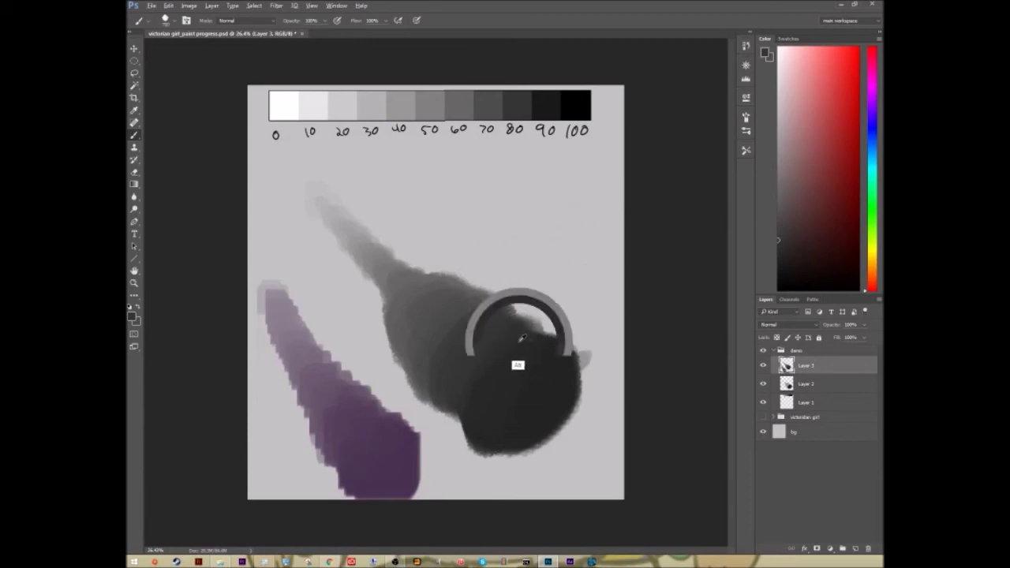
alt+click(483, 299)
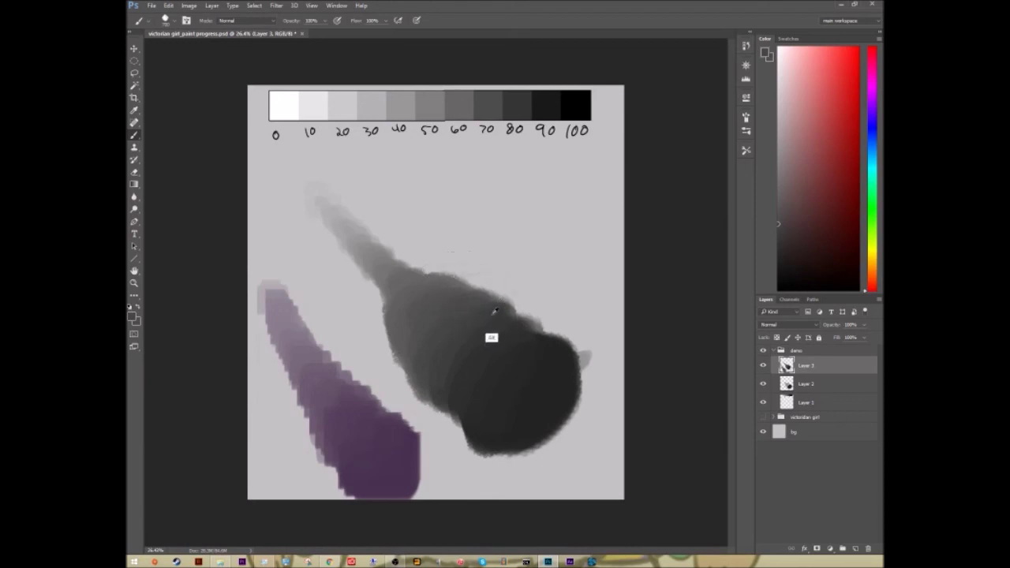
alt+click(495, 311)
key(z)
drag(556, 243, 471, 271)
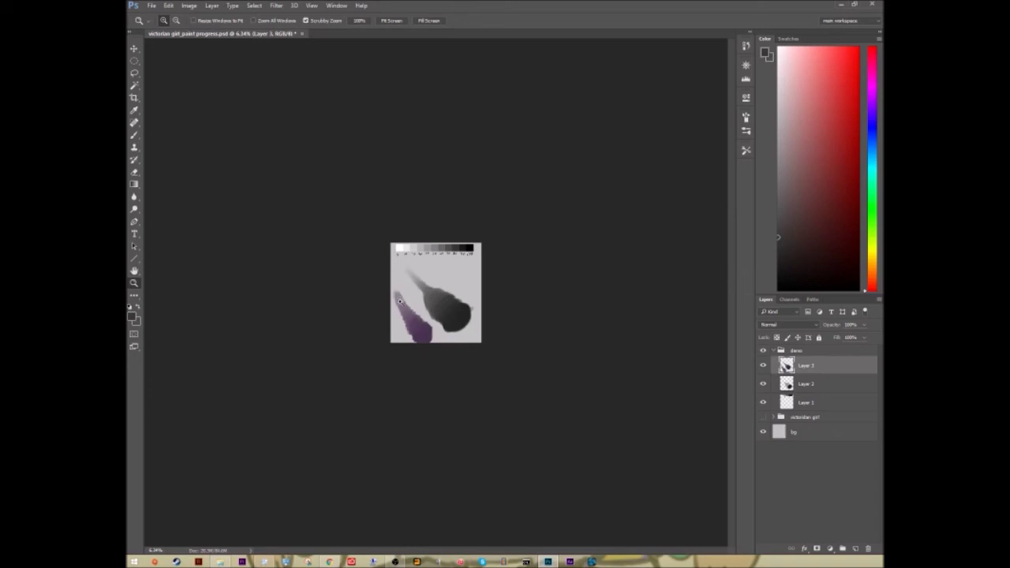
drag(468, 266, 503, 240)
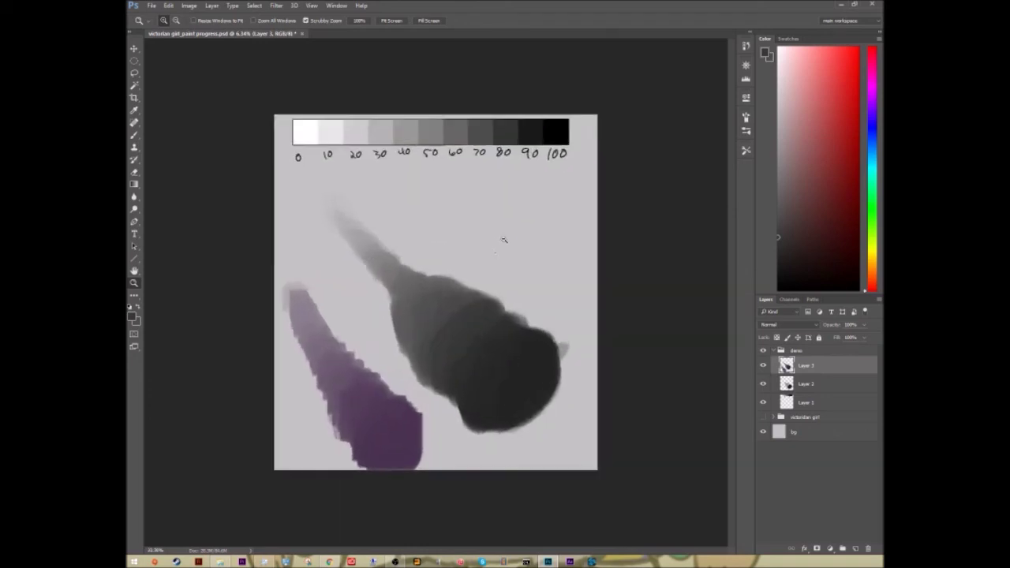
Smooth the upper middle of the gray shape near the neck with sampled mid-grays, using a smaller brush
key(b)
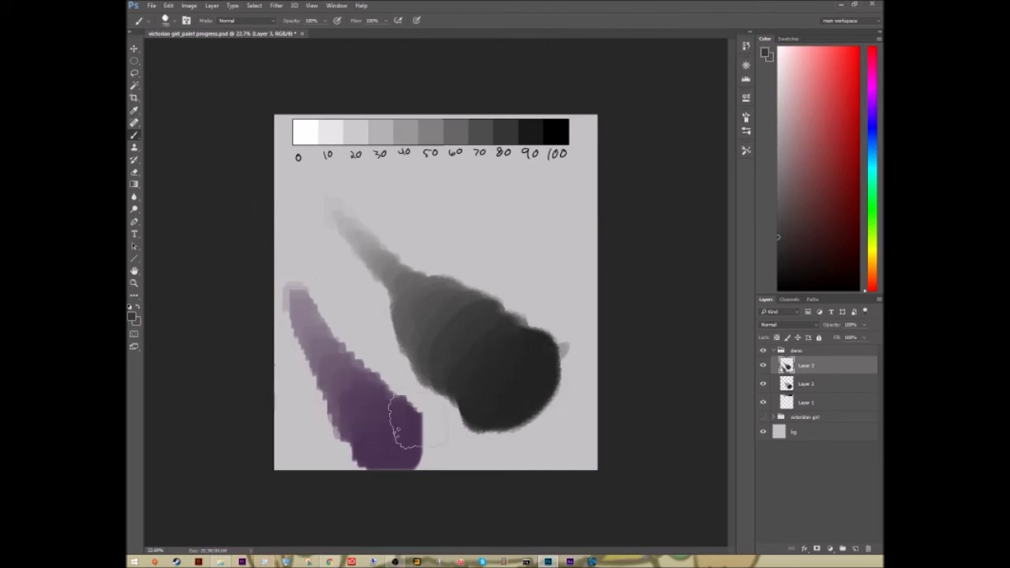
alt+click(476, 298)
alt+click(480, 306)
alt+click(428, 304)
alt+click(440, 302)
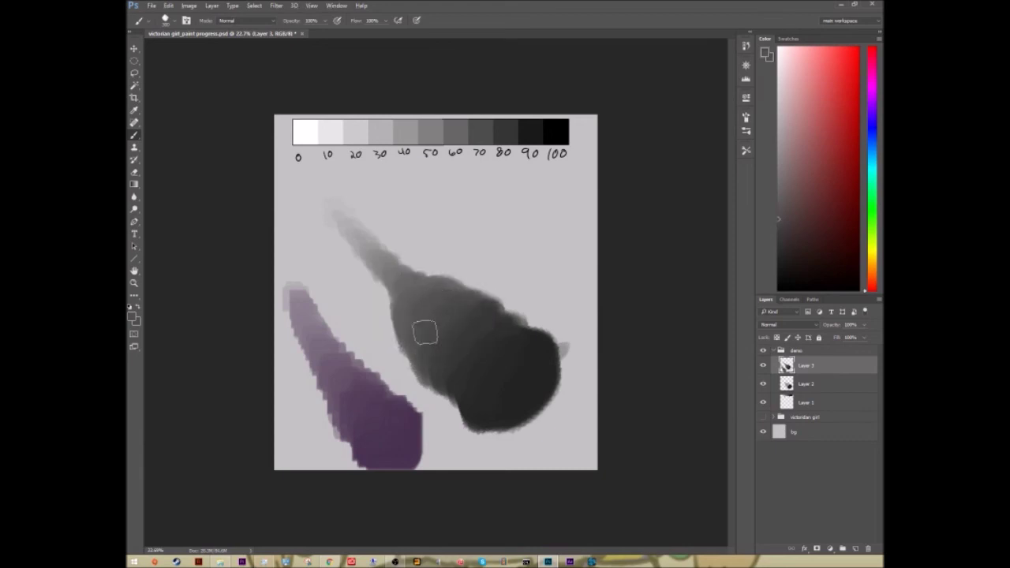
Blend progressively darker sampled grays from the gray shape's middle into its dark end
alt+click(456, 312)
alt+click(441, 350)
alt+click(476, 340)
alt+click(497, 369)
alt+click(523, 344)
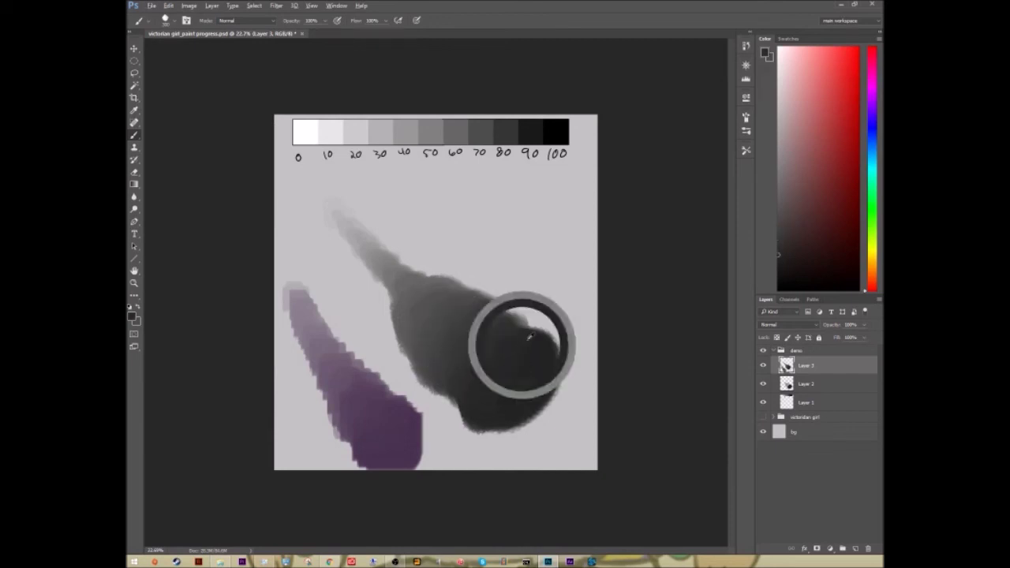
key(z)
alt+click(556, 219)
drag(549, 218, 551, 211)
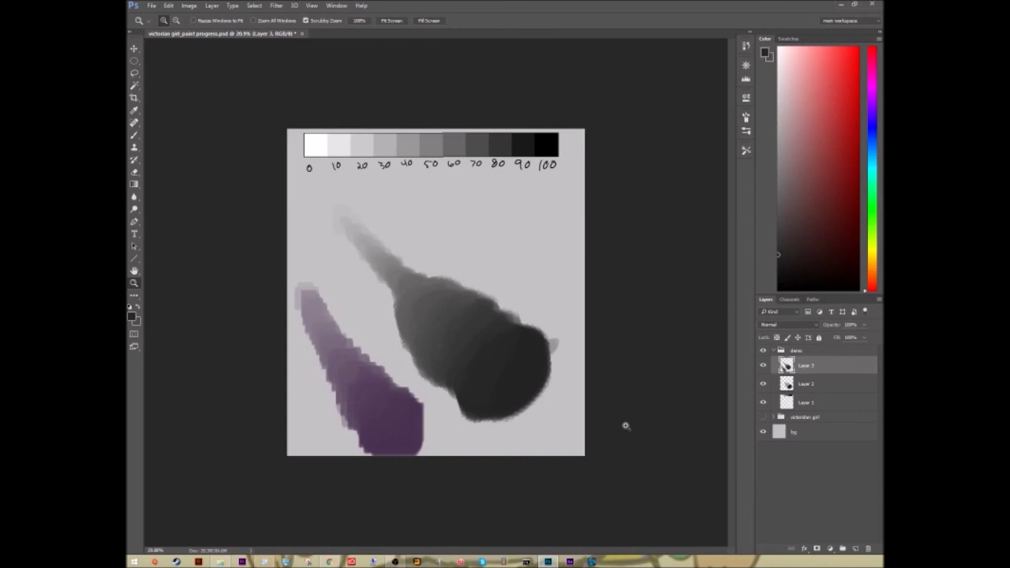
Hide Layer 3 and Layer 2 with the gradient shapes and add a new empty layer above them
key(m)
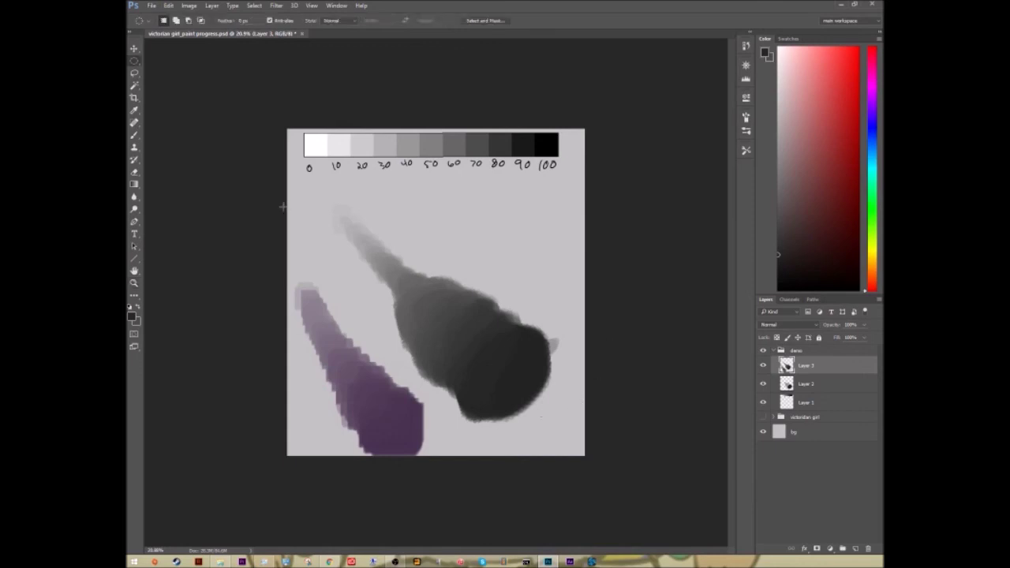
click(763, 366)
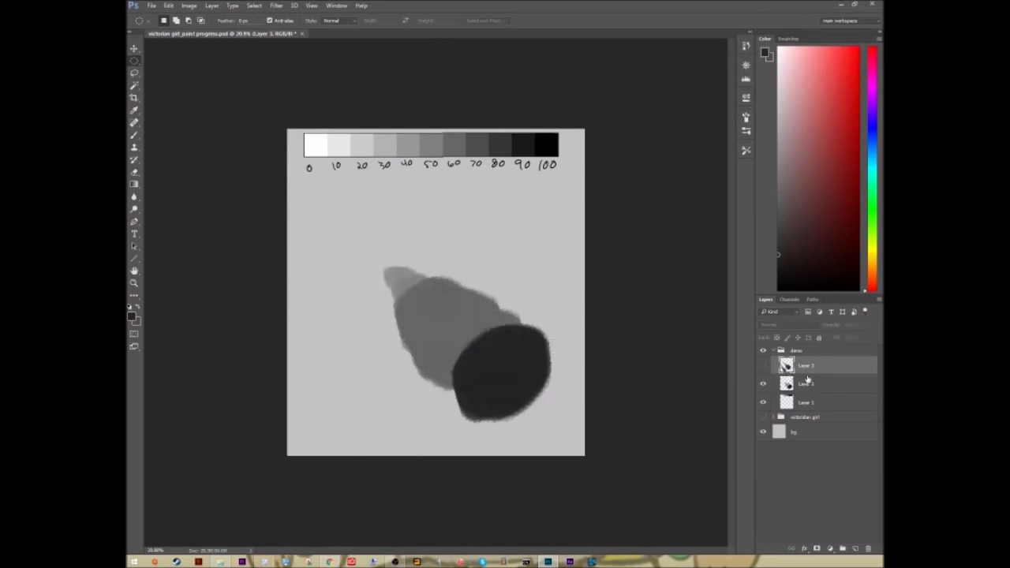
click(763, 385)
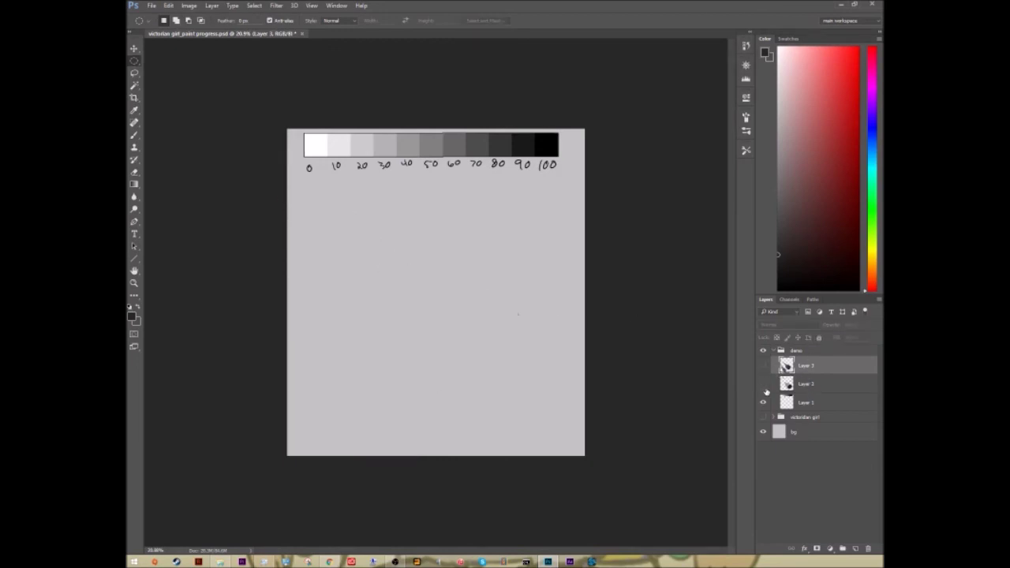
click(855, 548)
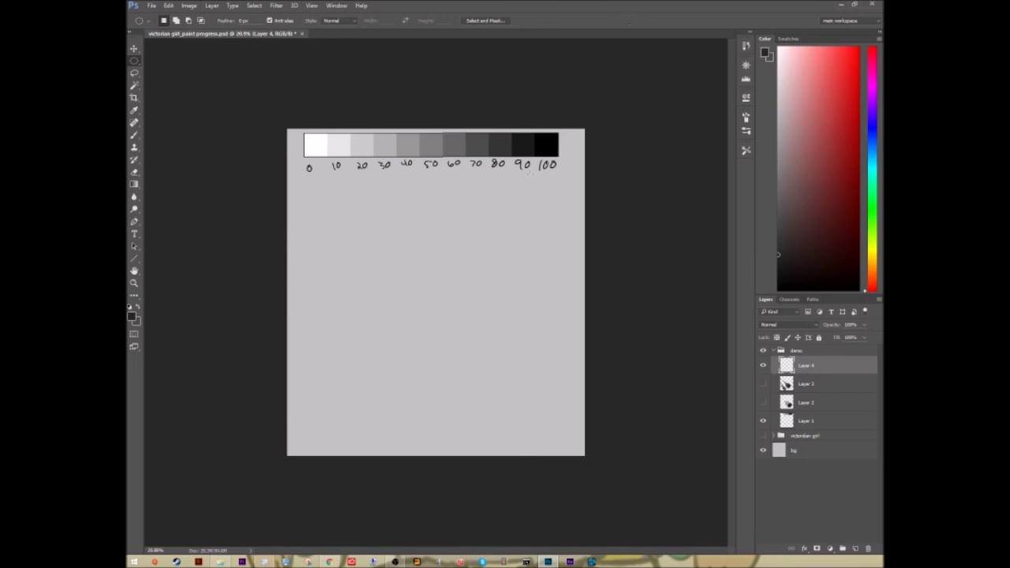
Draw a circle with the Elliptical Marquee below the value scale, fill it with white from the 0 swatch, and deselect
scroll(461, 282, up, 2)
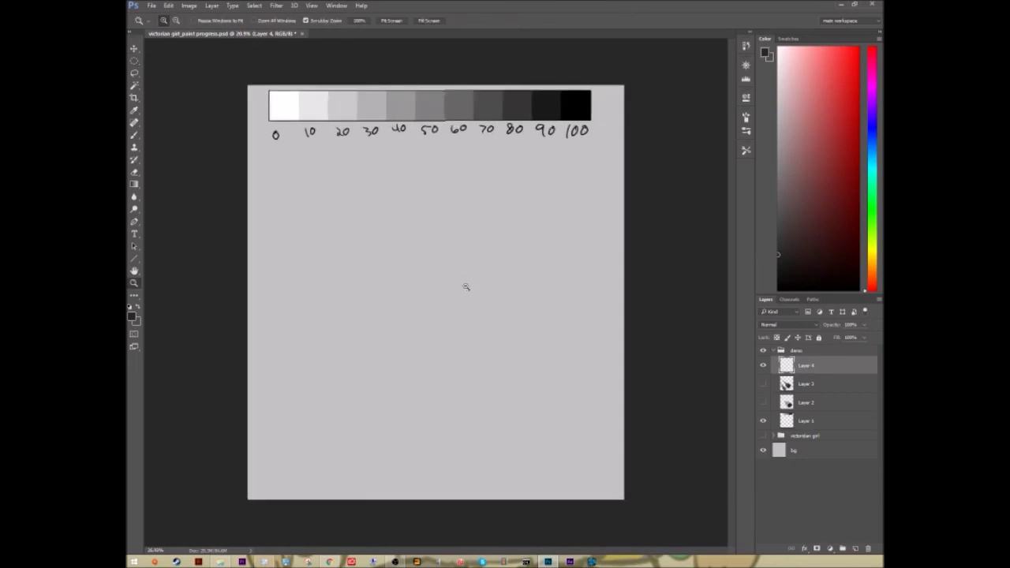
key(i)
click(286, 102)
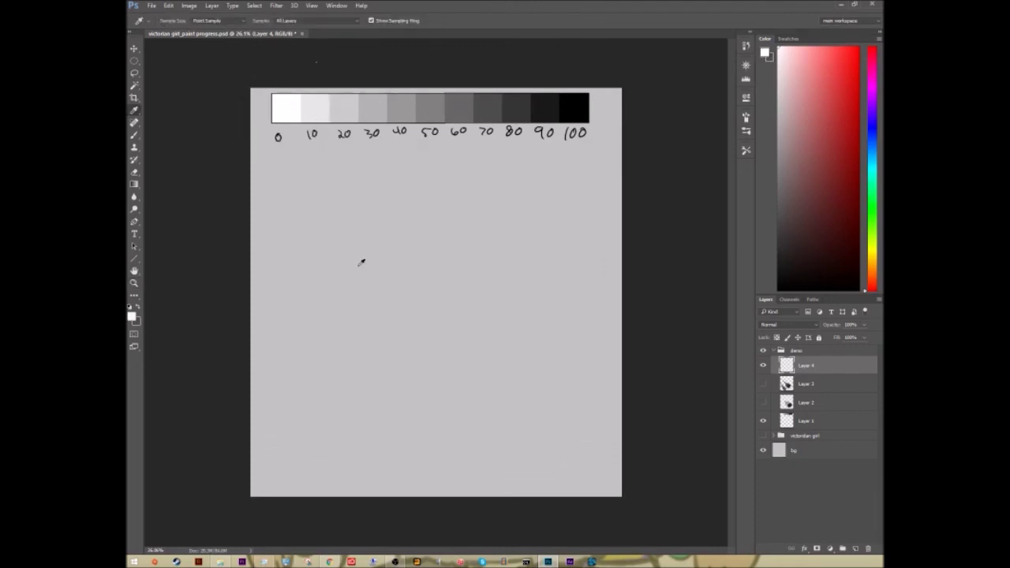
key(m)
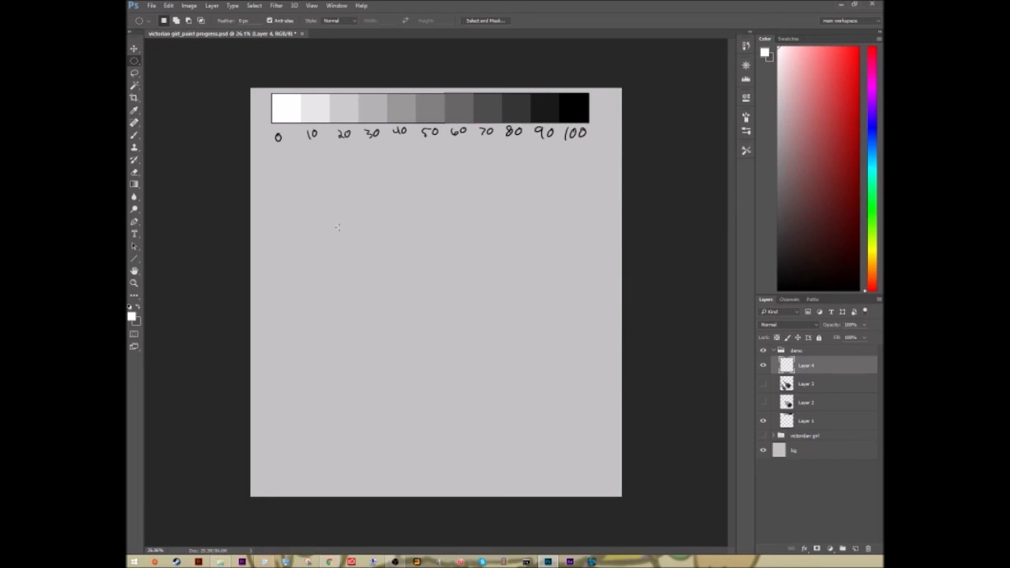
right_click(136, 63)
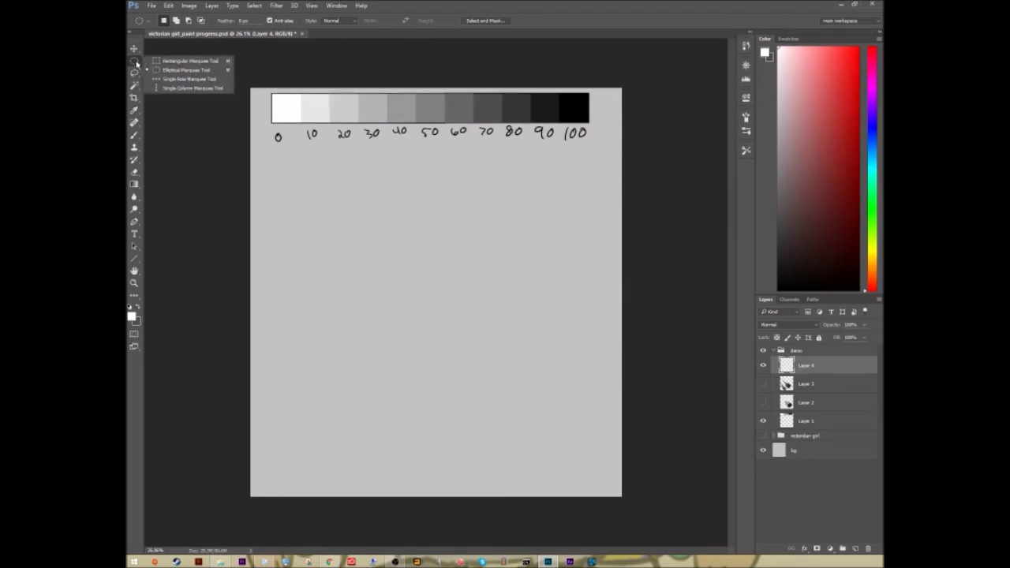
click(203, 71)
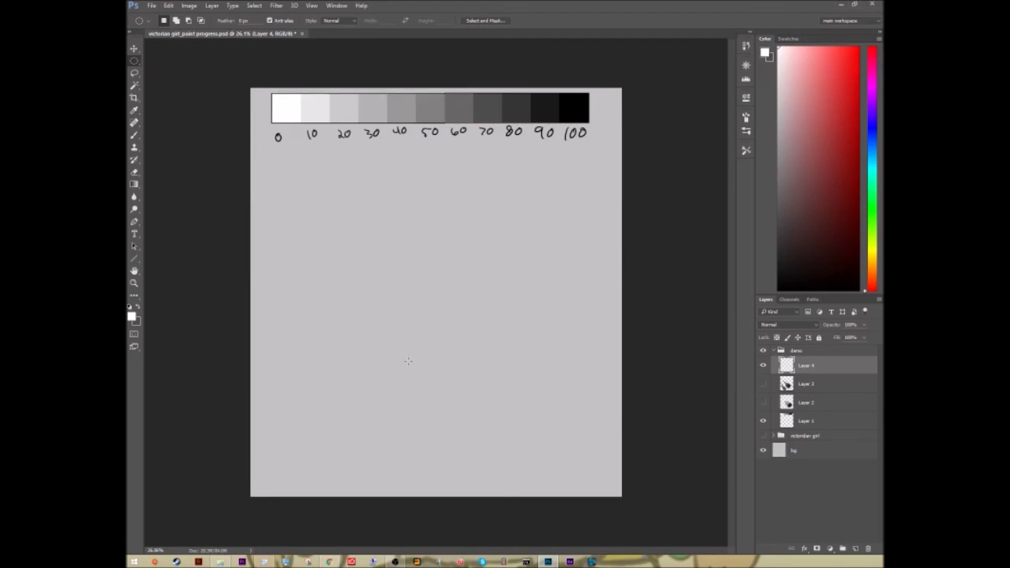
drag(334, 198, 461, 350)
key(i)
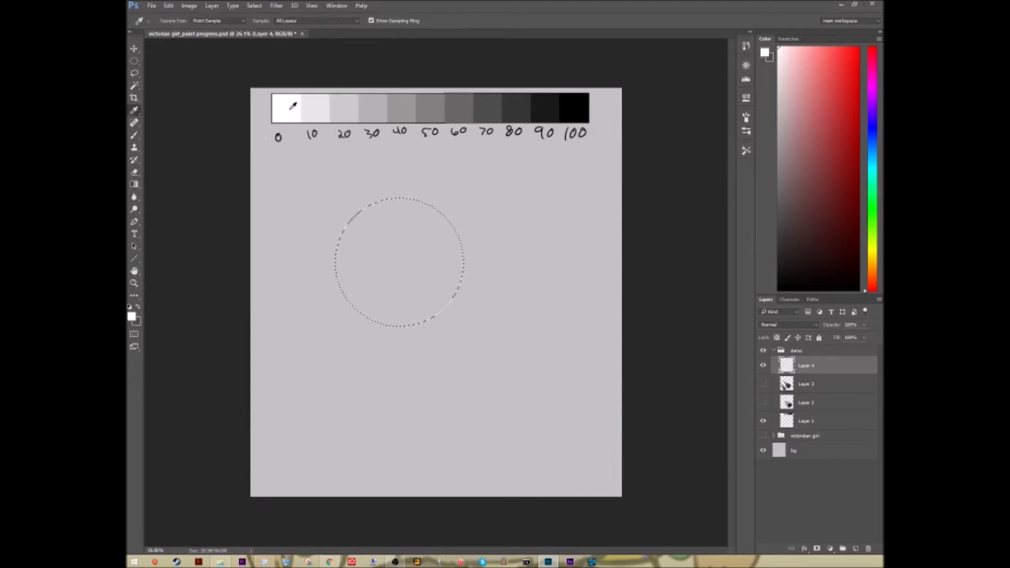
key(alt+BackSpace)
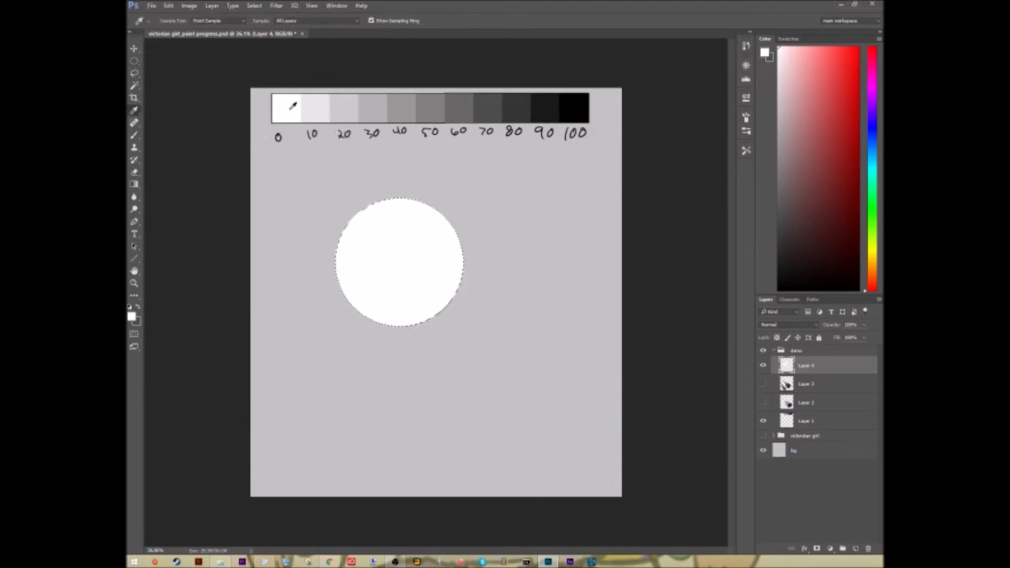
key(m)
key(ctrl+d)
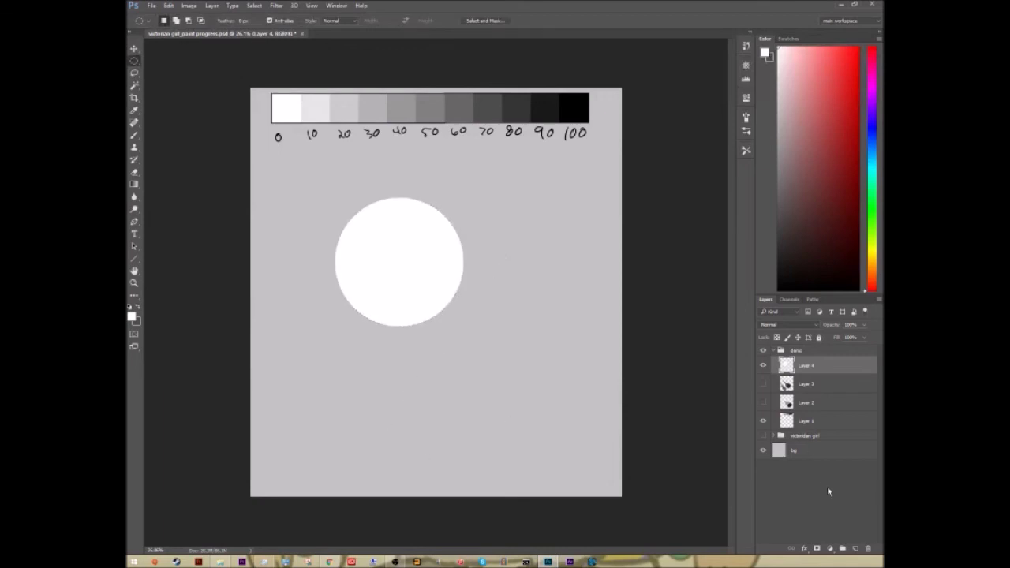
Add a layer beneath the white circle's layer and create a flat cast-shadow ellipse under the circle in dark gray from the 80 swatch
click(856, 550)
drag(805, 365, 798, 383)
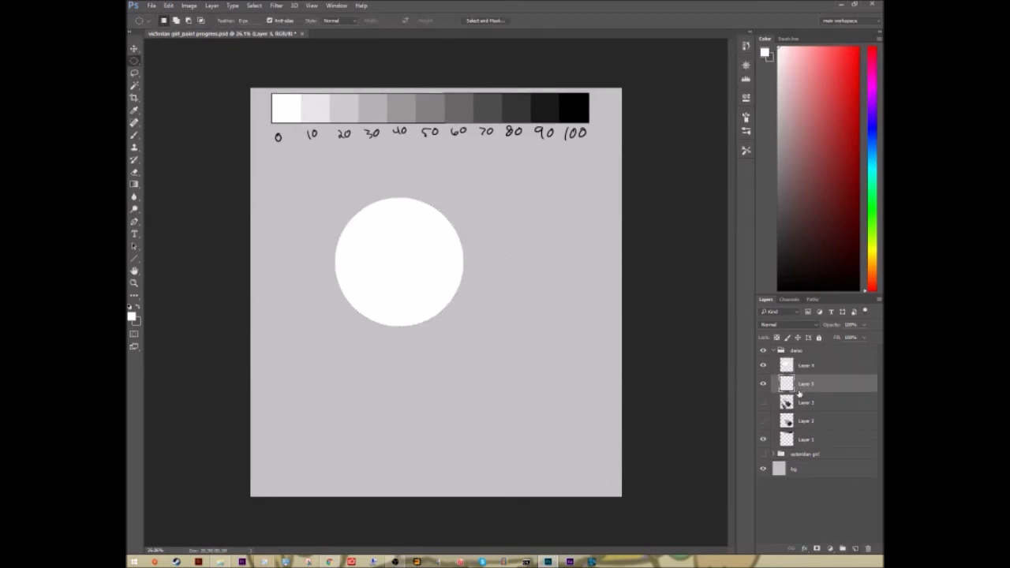
key(i)
click(524, 108)
key(m)
drag(392, 341, 566, 335)
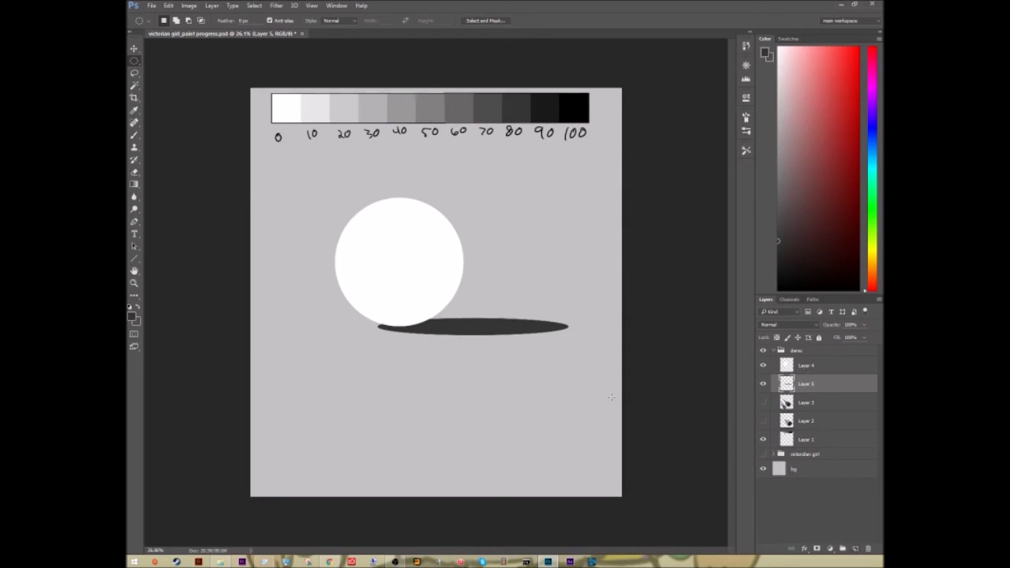
Add a new layer above the white circle's layer and clip it to the circle
click(810, 369)
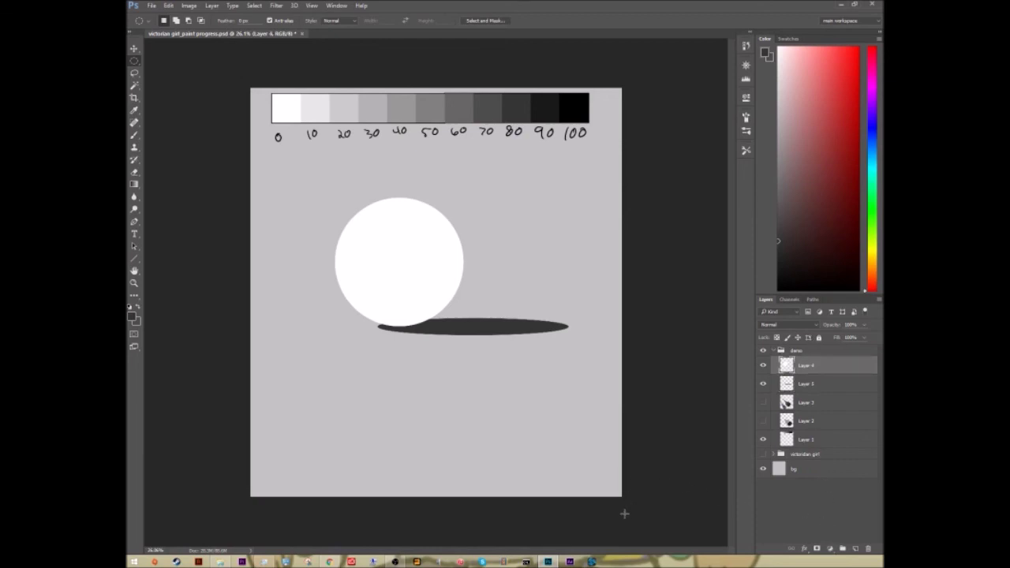
click(855, 547)
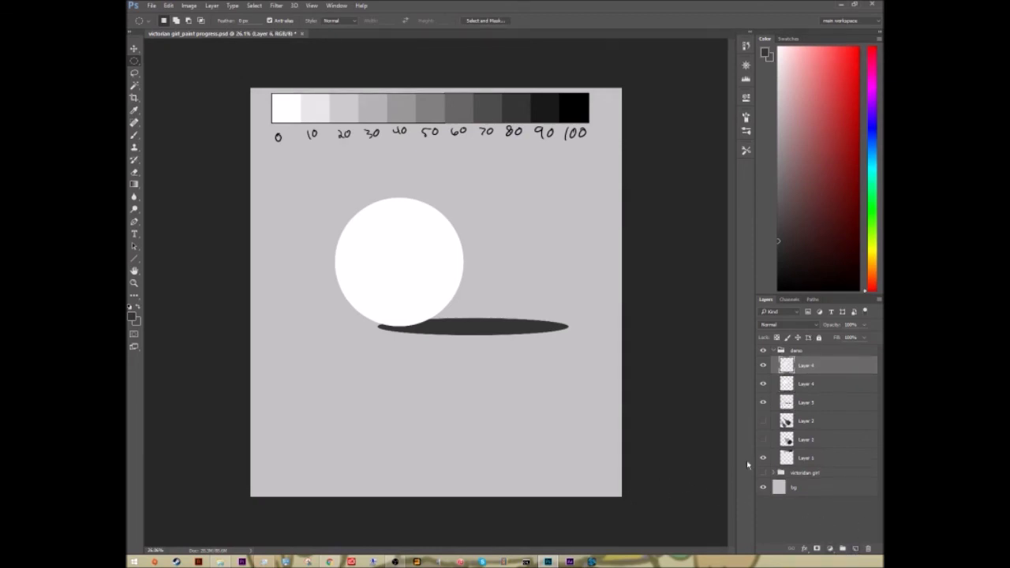
alt+click(822, 369)
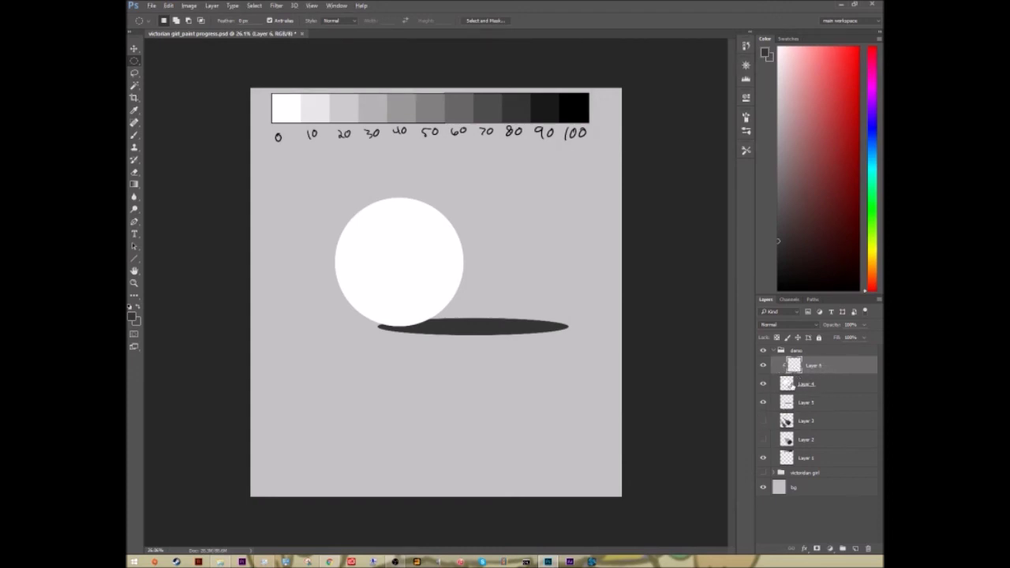
Shade the circle's lower-right part with broad near-black brush strokes, and toggle the layer's clipping off and on to inspect them
key(b)
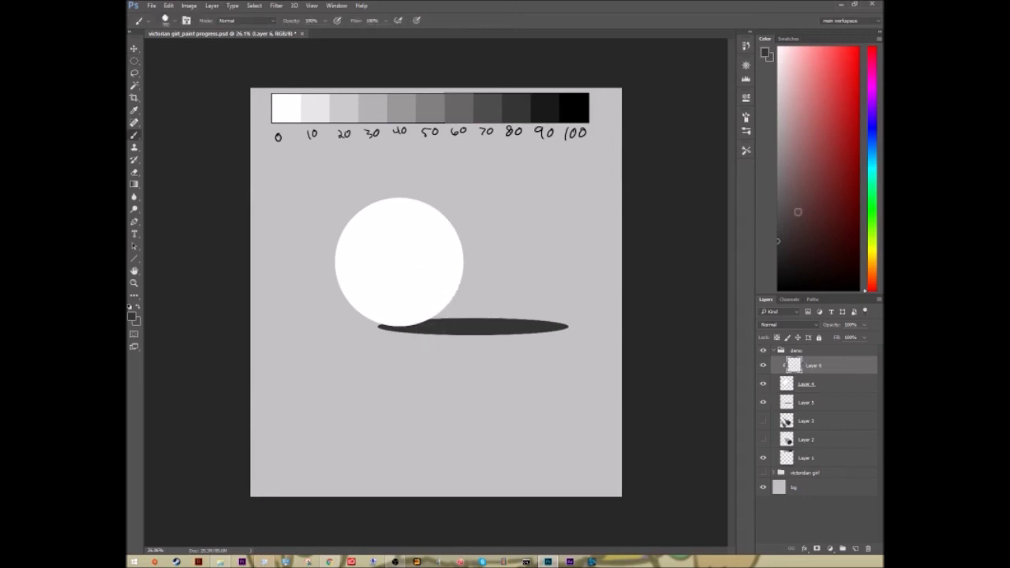
click(778, 272)
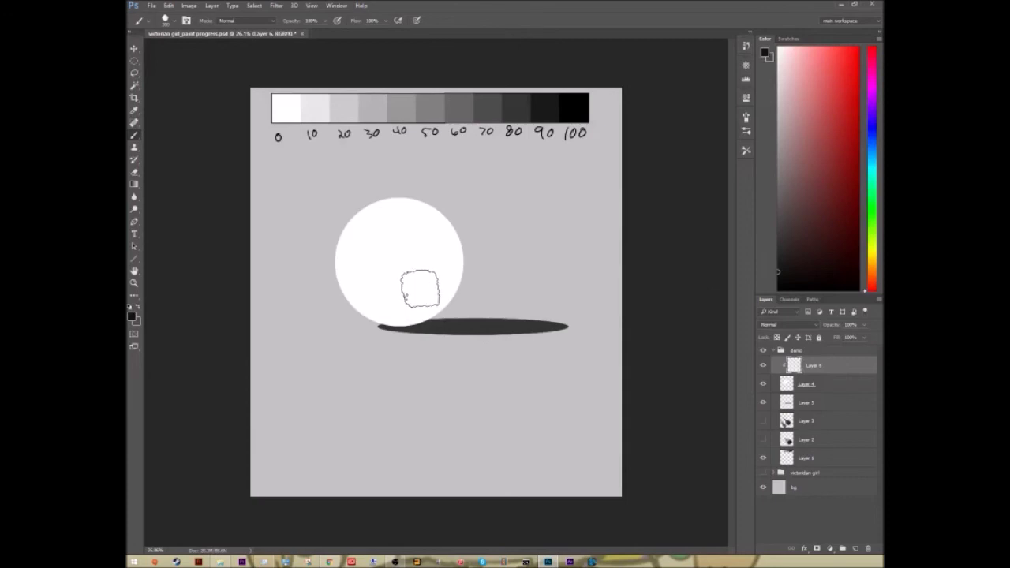
drag(480, 163, 315, 417)
mouse_move(358, 491)
mouse_down()
mouse_move(496, 299)
mouse_move(548, 282)
mouse_move(564, 478)
mouse_up()
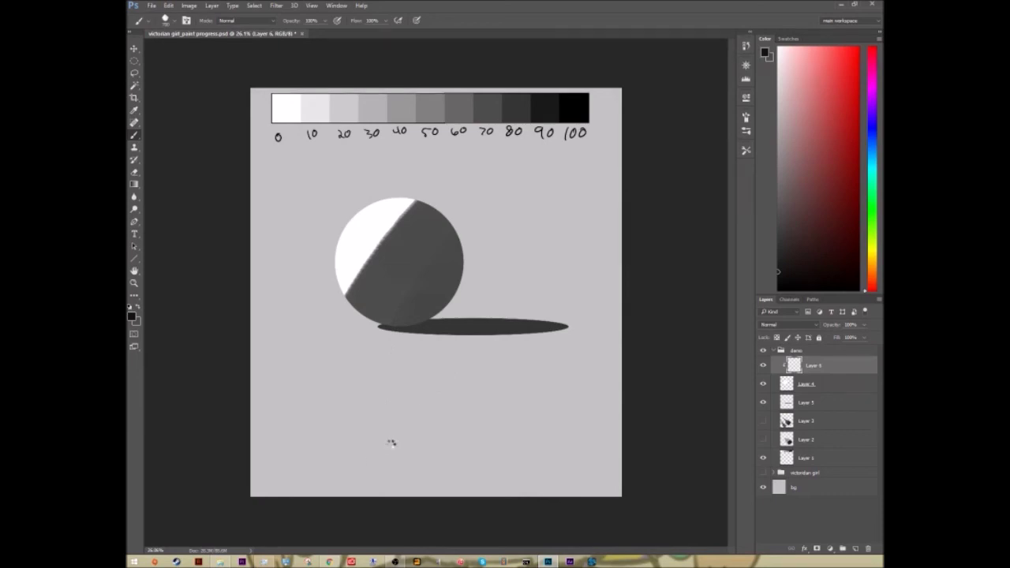
alt+click(820, 374)
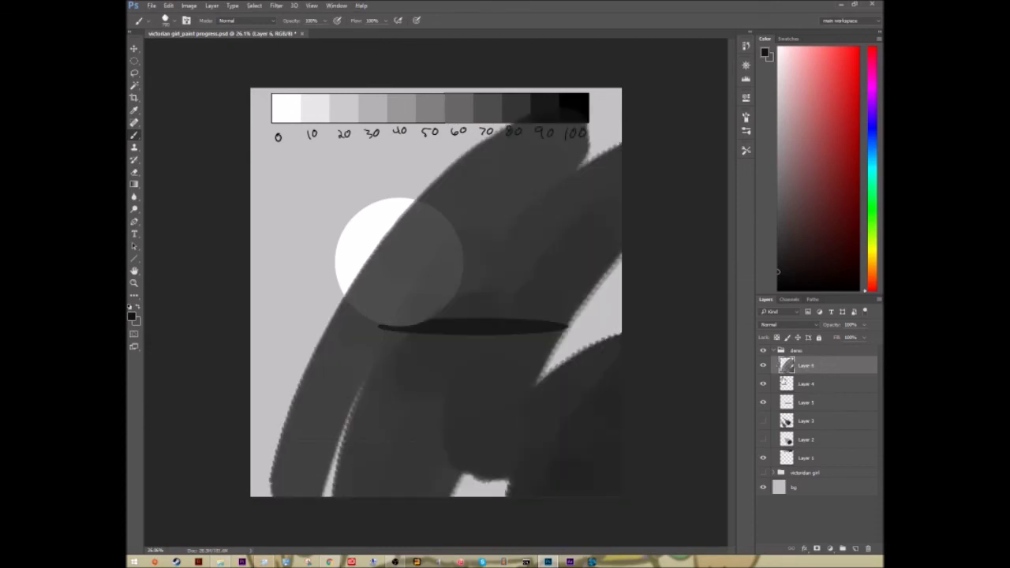
alt+click(812, 374)
Swap to white and brush diagonally over the circle's light-shadow boundary to lighten the shading's edge
key(z)
mouse_move(429, 214)
mouse_down()
mouse_move(445, 203)
mouse_move(468, 228)
mouse_move(487, 285)
mouse_move(452, 301)
mouse_up()
key(h)
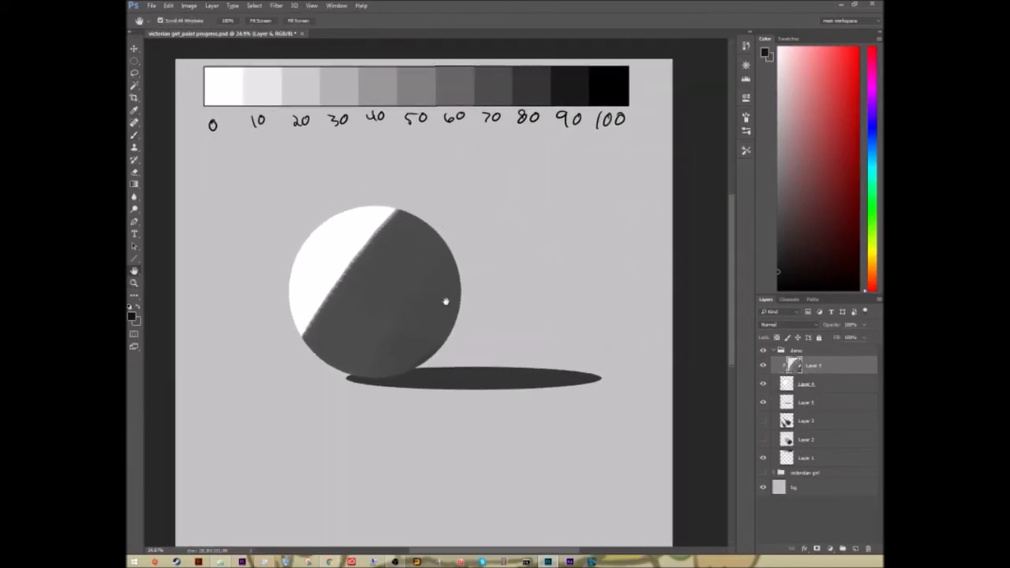
key(b)
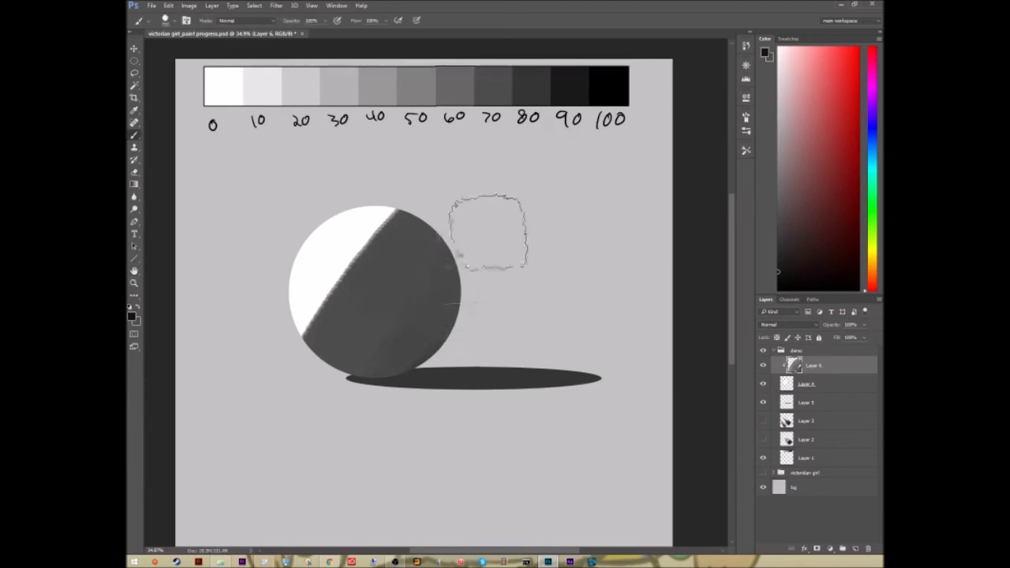
key(x)
click(403, 189)
mouse_move(264, 368)
mouse_down()
mouse_move(423, 192)
mouse_move(306, 328)
mouse_move(312, 341)
mouse_move(430, 192)
mouse_move(377, 203)
mouse_move(301, 314)
mouse_move(395, 190)
mouse_move(303, 312)
mouse_move(255, 408)
mouse_move(416, 186)
mouse_move(290, 327)
mouse_move(405, 194)
mouse_move(252, 401)
mouse_up()
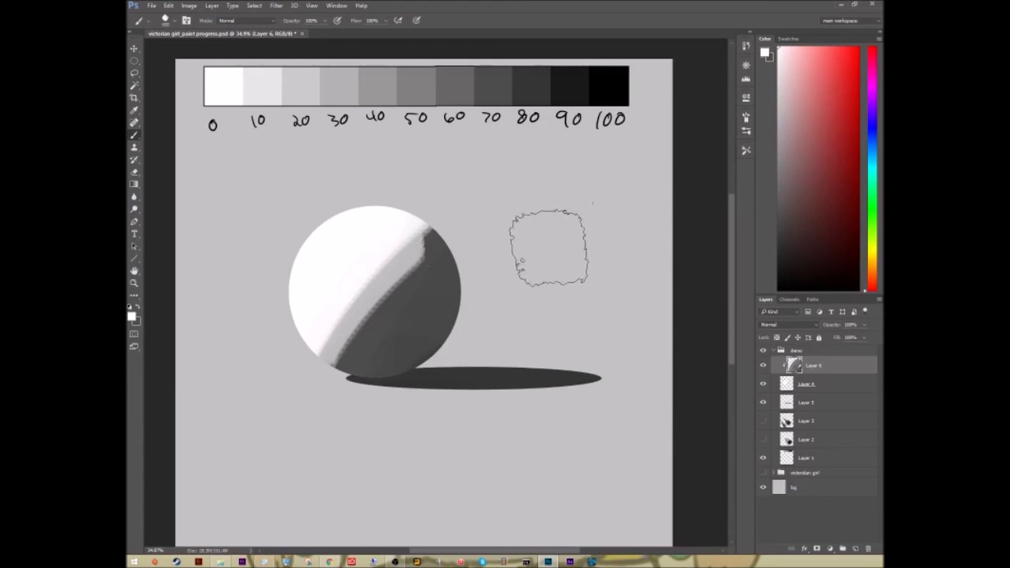
Switch to the square-tipped blending brush from the saved tool presets and check its brush tip settings
click(296, 23)
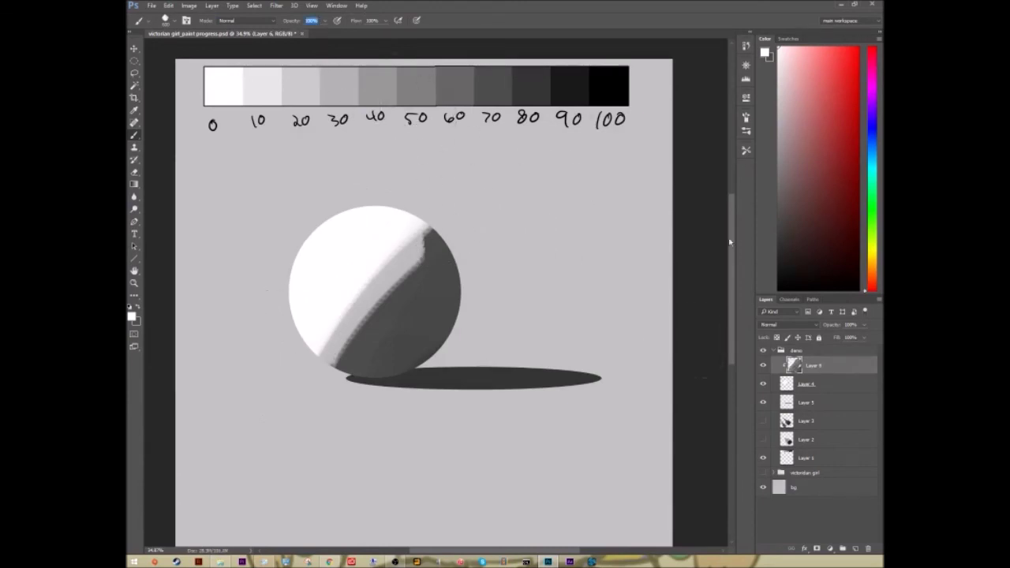
click(746, 117)
click(747, 131)
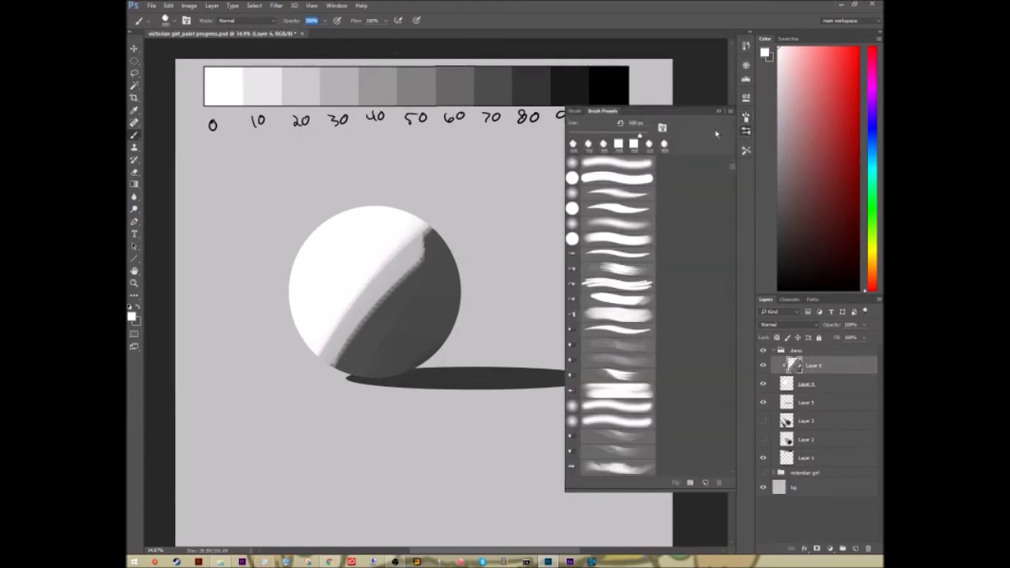
click(745, 116)
click(747, 149)
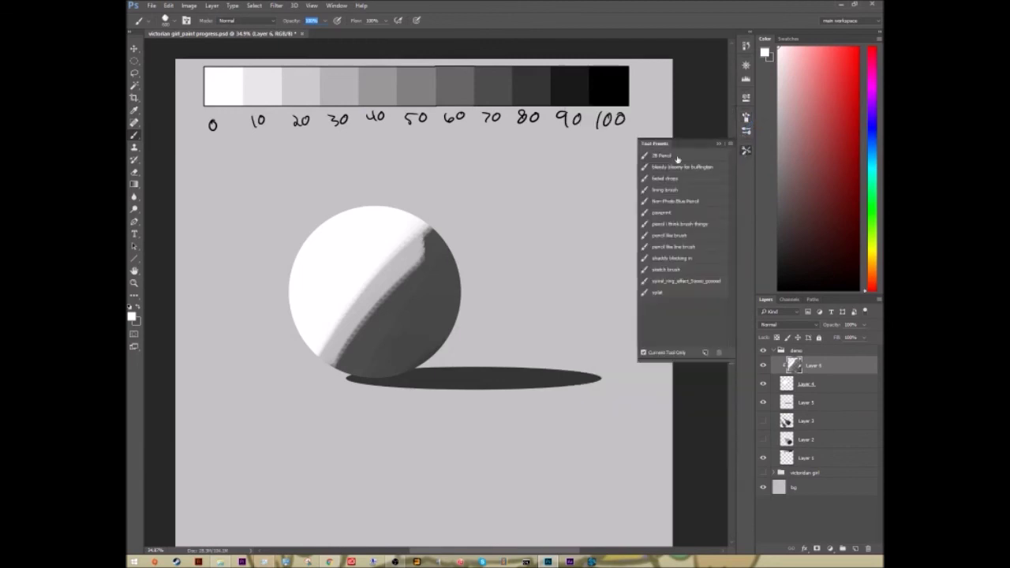
click(710, 168)
click(718, 144)
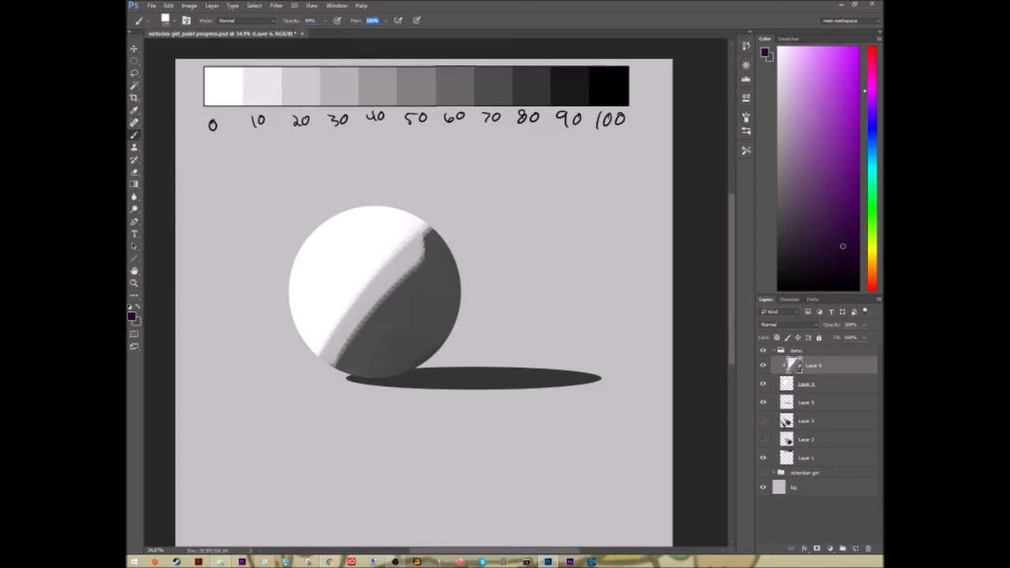
click(746, 117)
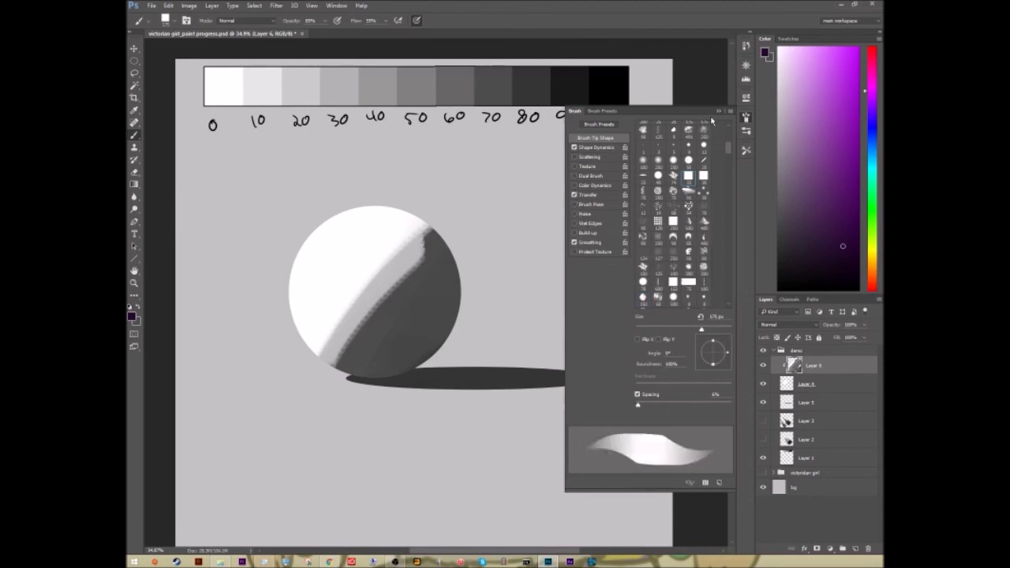
click(716, 113)
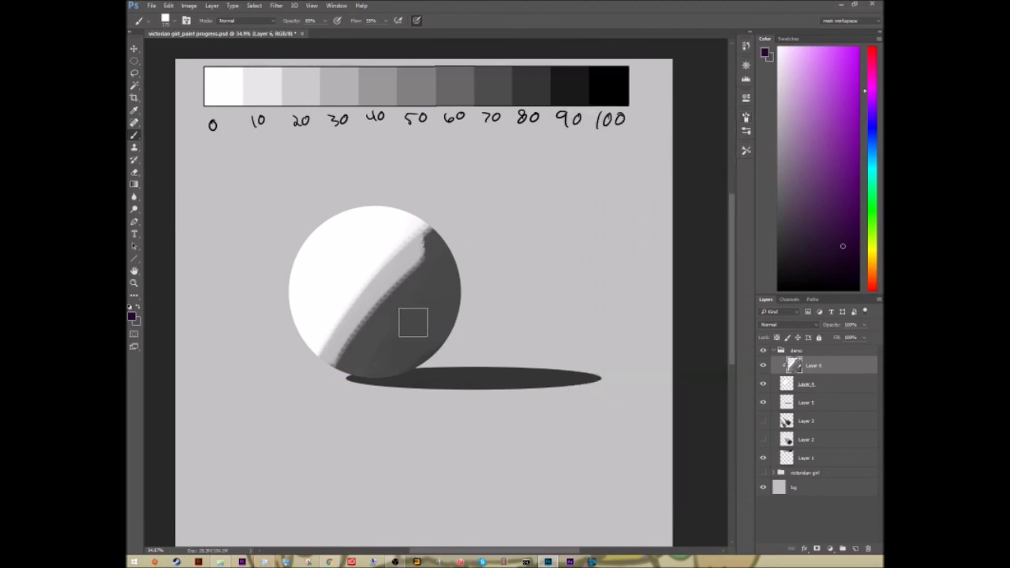
Sample the sphere's light and shadow tones in turn and repaint their boundary as a cleaner diagonal edge
alt+click(402, 226)
drag(424, 209, 293, 361)
alt+click(439, 260)
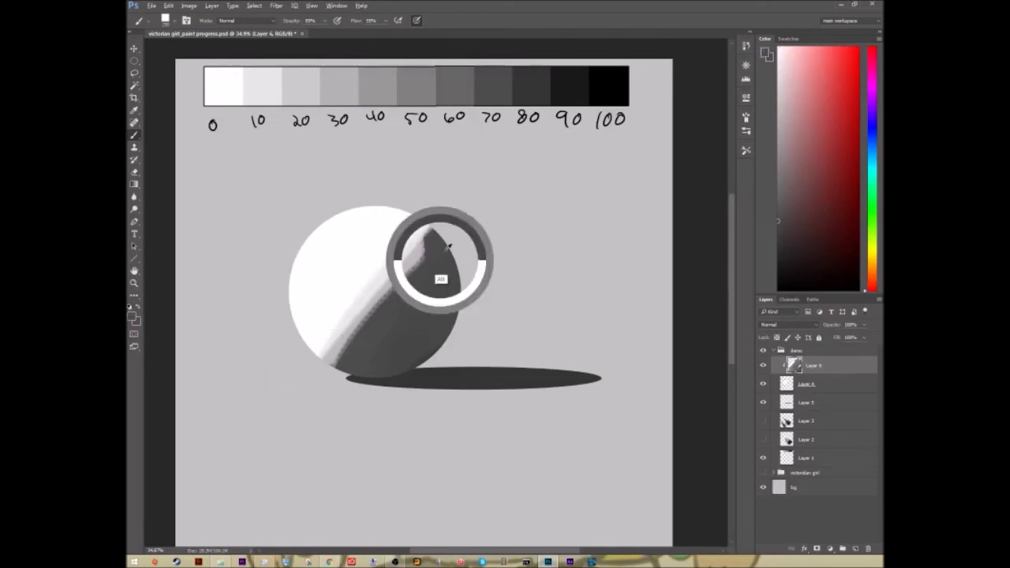
drag(440, 257, 302, 415)
drag(345, 344, 440, 253)
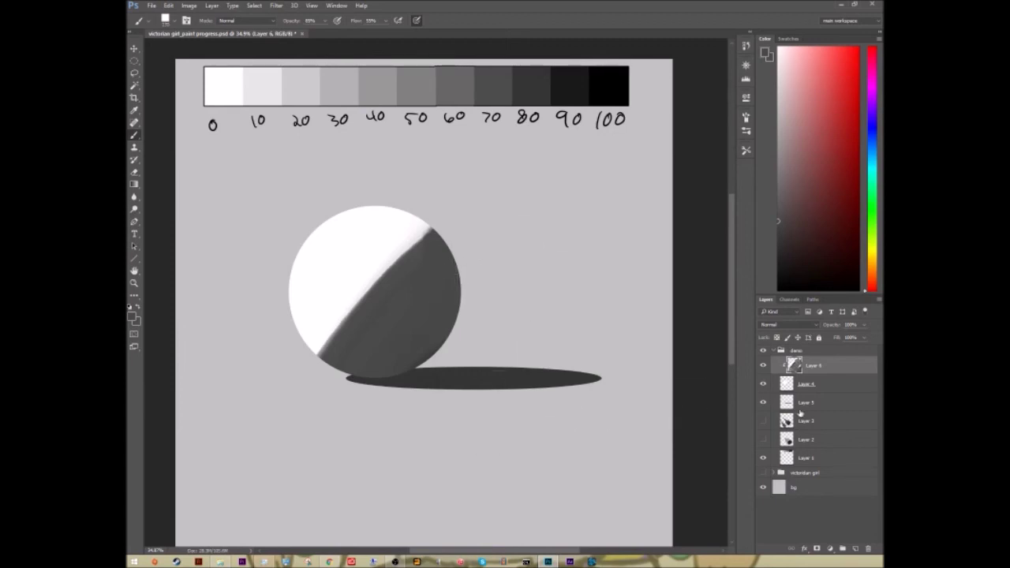
Sample the background gray and paint a thin reflected-light rim along the sphere's lower-right edge
key(alt)
alt+click(475, 409)
alt+click(476, 415)
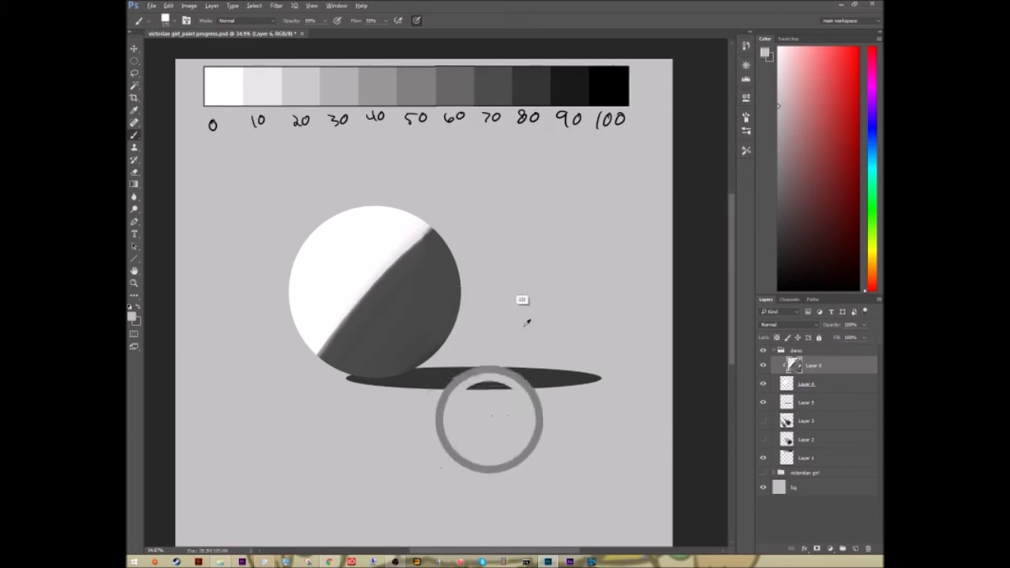
mouse_move(466, 293)
mouse_down()
mouse_move(455, 329)
mouse_move(429, 359)
mouse_up()
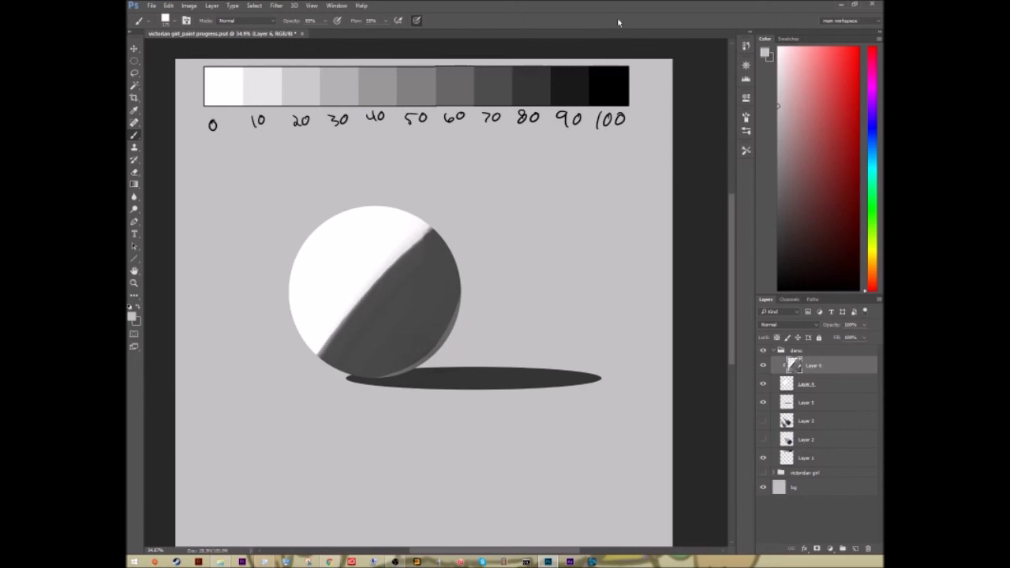
Sample the sphere's shadow gray, change the color picker to a grayscale slider, and darken the color to about 88%
key(alt)
alt+click(419, 282)
alt+click(418, 298)
click(878, 39)
click(844, 64)
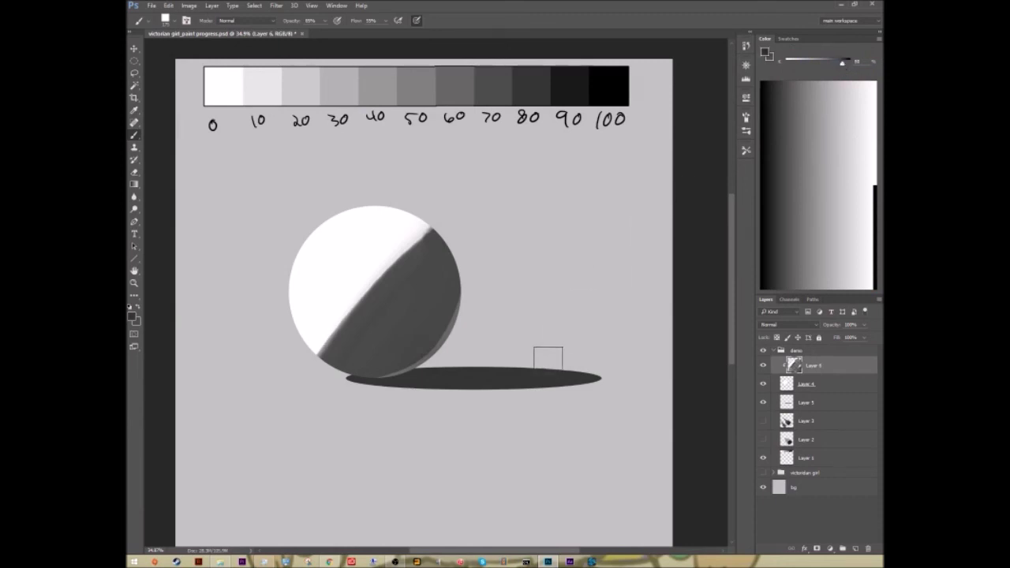
Enlarge the brush and paint a broad, darker diagonal core-shadow band just inside the light-shadow boundary
key(bracketright)
key(bracketright)
key(bracketright)
drag(455, 225, 330, 376)
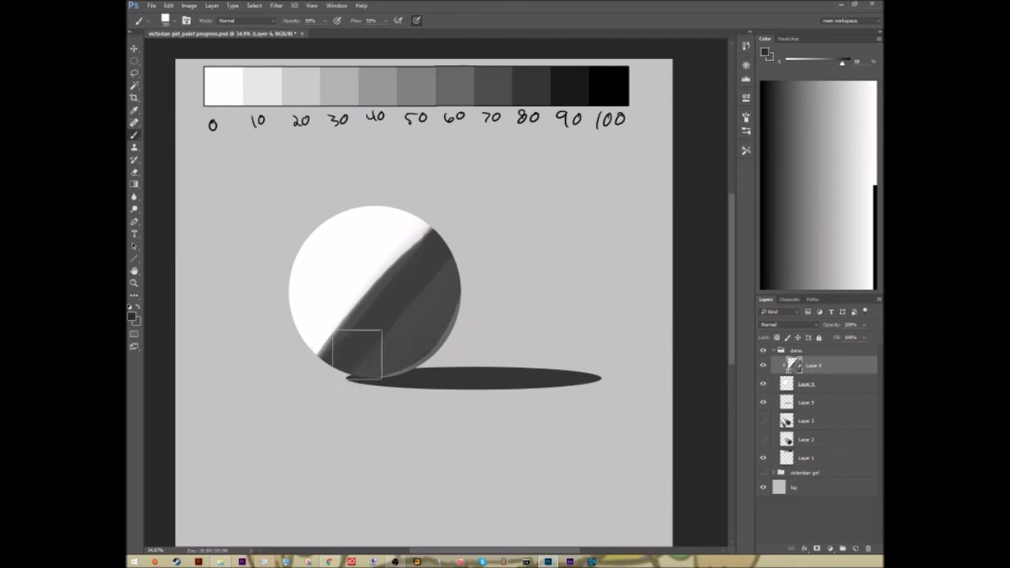
mouse_move(329, 371)
mouse_down()
mouse_move(481, 203)
mouse_move(324, 376)
mouse_move(452, 252)
mouse_move(463, 237)
mouse_move(324, 386)
mouse_move(462, 229)
mouse_move(331, 370)
mouse_move(441, 263)
mouse_move(342, 367)
mouse_move(430, 267)
mouse_up()
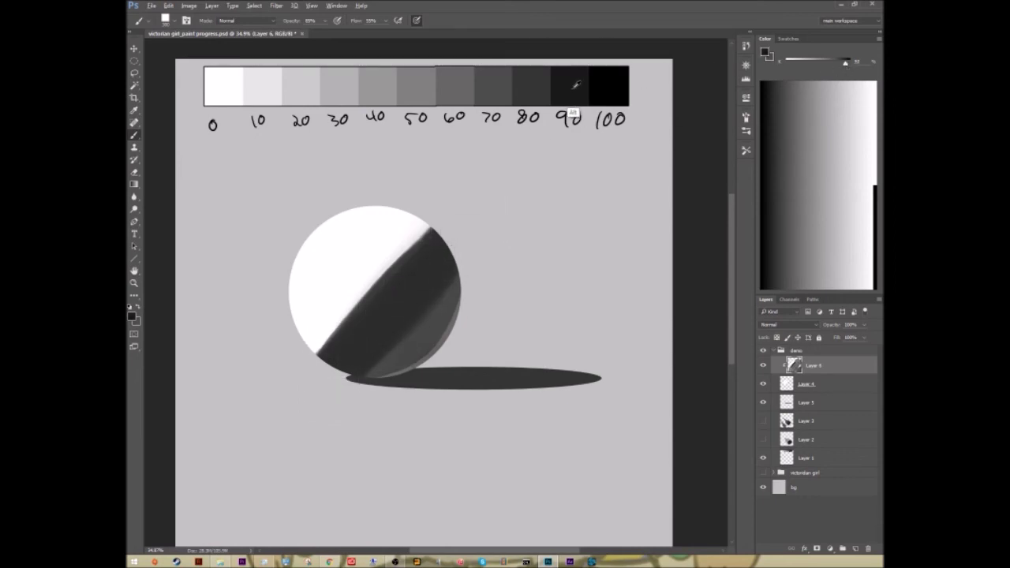
Set the gray to about 97%, shrink the brush, and deepen the middle of the core-shadow band
click(848, 66)
key([)
key([)
key([)
mouse_move(447, 254)
mouse_down()
mouse_move(318, 389)
mouse_move(452, 257)
mouse_move(349, 367)
mouse_move(455, 233)
mouse_move(323, 374)
mouse_move(440, 244)
mouse_move(369, 348)
mouse_move(453, 261)
mouse_move(358, 365)
mouse_move(426, 303)
mouse_move(372, 350)
mouse_move(461, 257)
mouse_move(364, 334)
mouse_move(447, 239)
mouse_up()
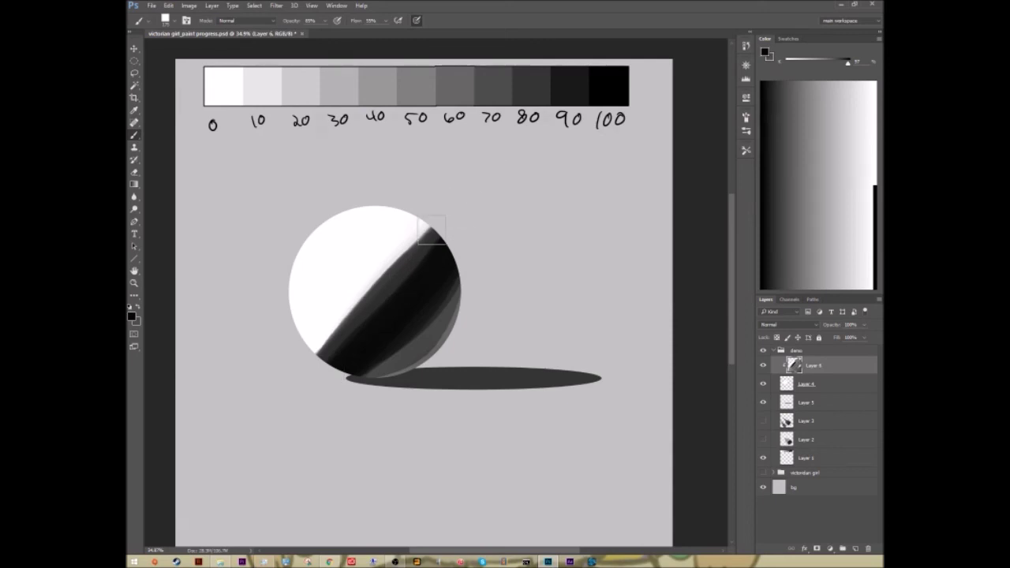
Blend the core shadow toward the light side with diagonal strokes of progressively lighter grays sampled along the boundary
alt+click(428, 225)
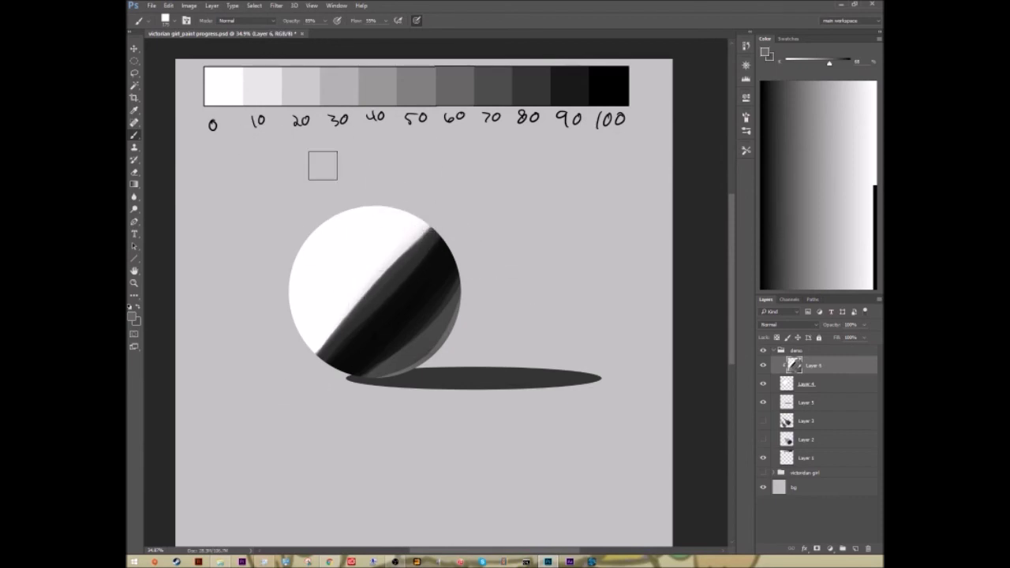
alt+click(428, 231)
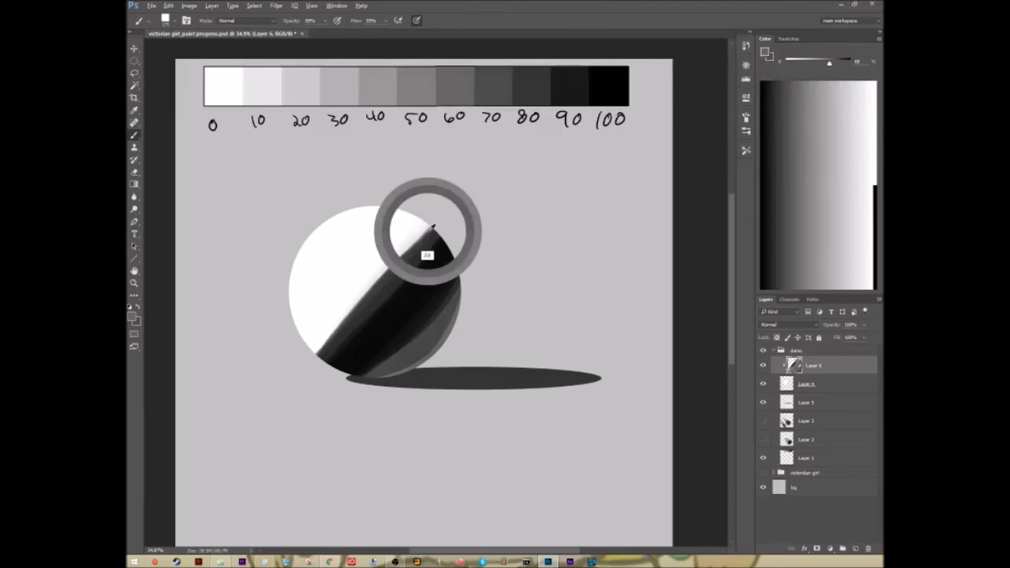
drag(430, 224, 360, 302)
drag(417, 231, 302, 363)
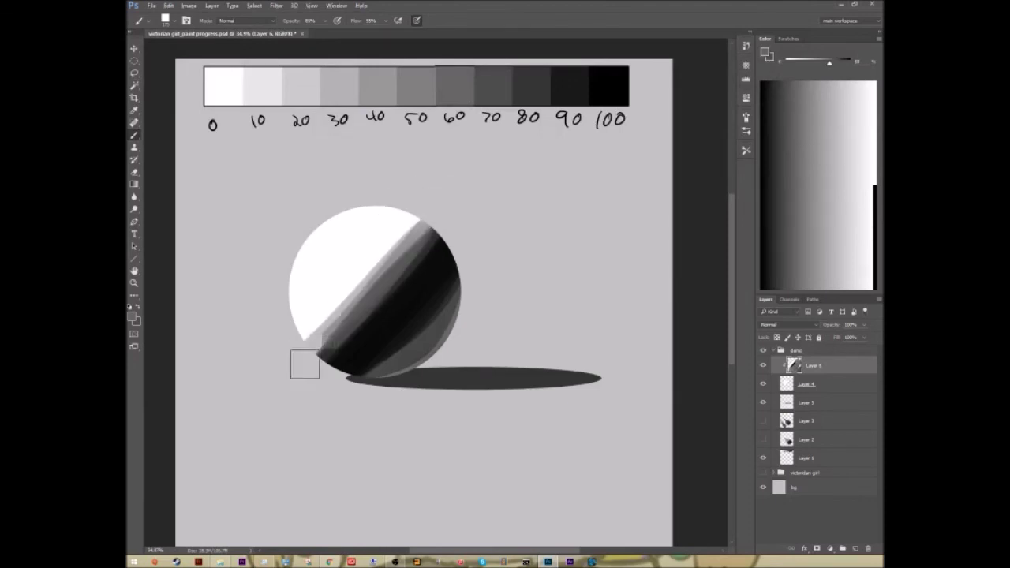
alt+click(413, 227)
mouse_move(416, 223)
mouse_down()
mouse_move(336, 307)
mouse_move(341, 314)
mouse_up()
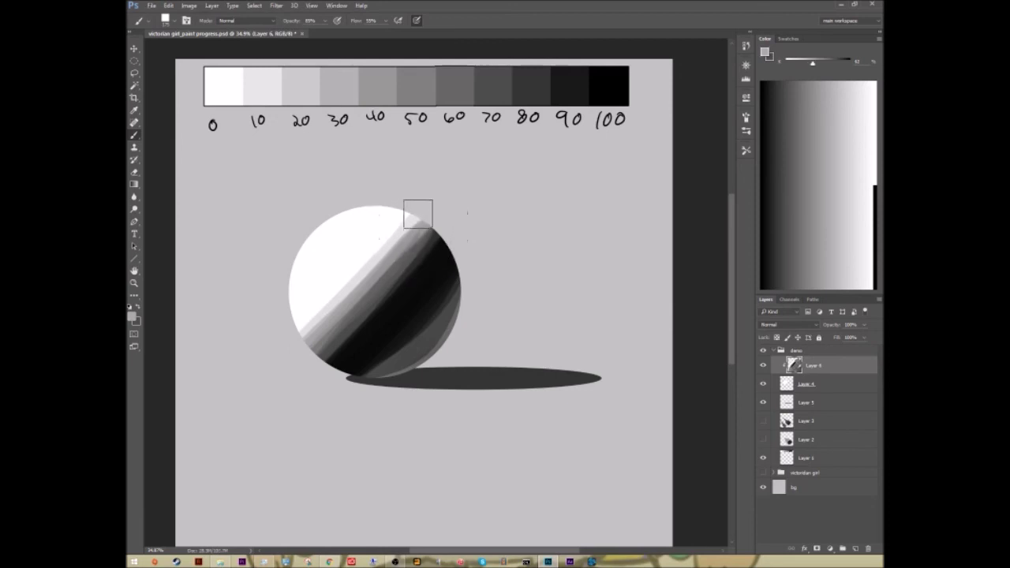
drag(417, 218, 293, 336)
alt+click(400, 230)
drag(410, 212, 289, 344)
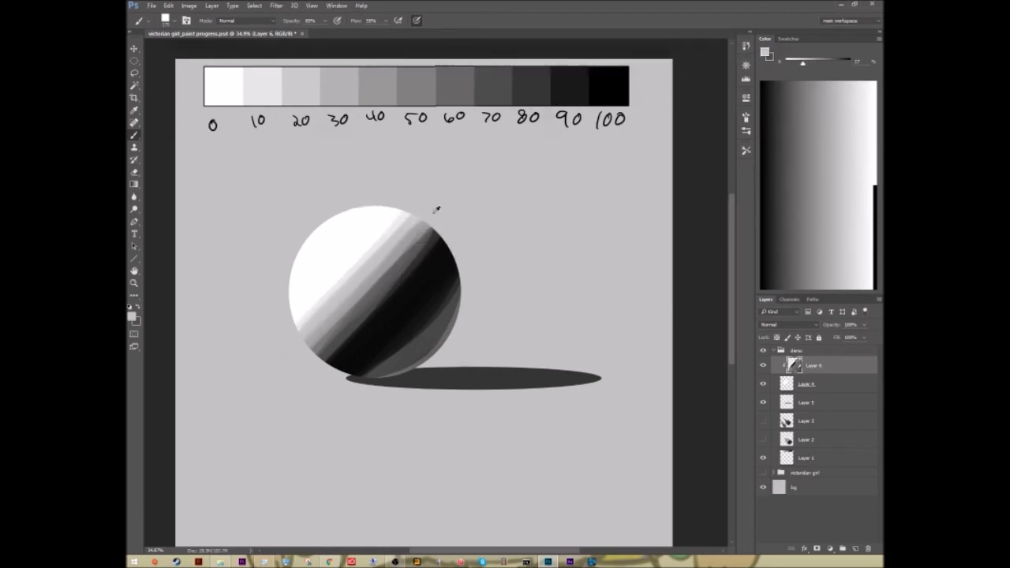
Blend the core shadow into the reflected-light area by sampling and painting the dark tones between them
alt+click(442, 294)
mouse_move(447, 286)
mouse_down()
mouse_move(439, 310)
mouse_move(383, 361)
mouse_move(447, 290)
mouse_move(367, 364)
mouse_up()
alt+click(415, 300)
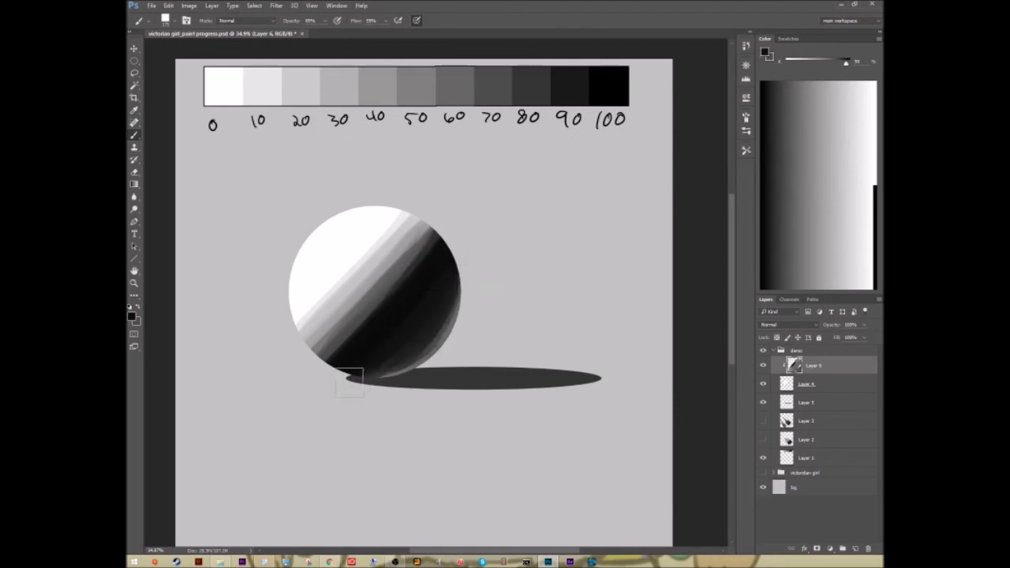
alt+click(420, 272)
mouse_move(401, 282)
mouse_down()
mouse_move(331, 344)
mouse_move(338, 359)
mouse_up()
alt+click(416, 302)
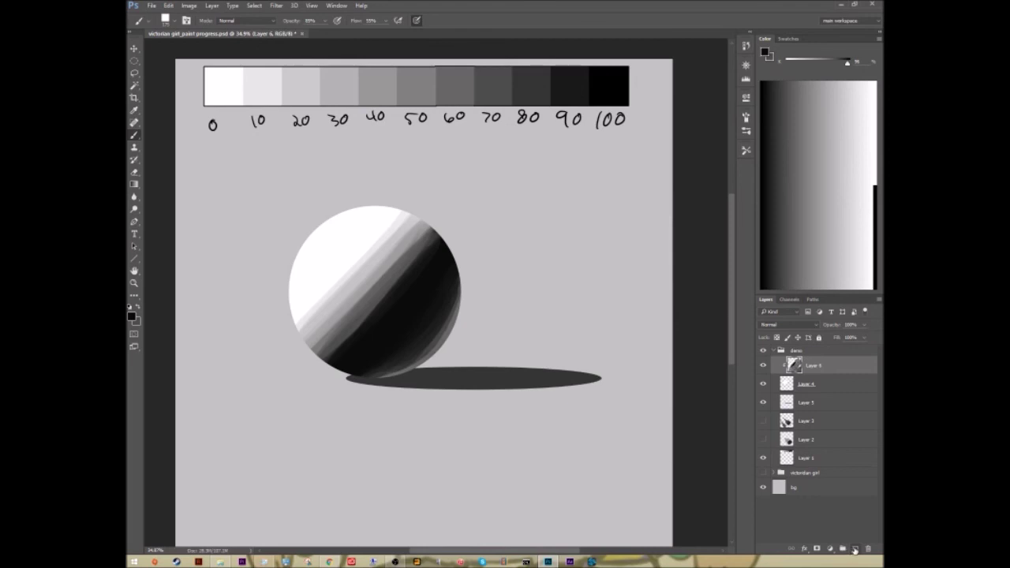
Add a new layer above the shading, clip it to the sphere, and brush mid-gray over the halftone bands
click(856, 549)
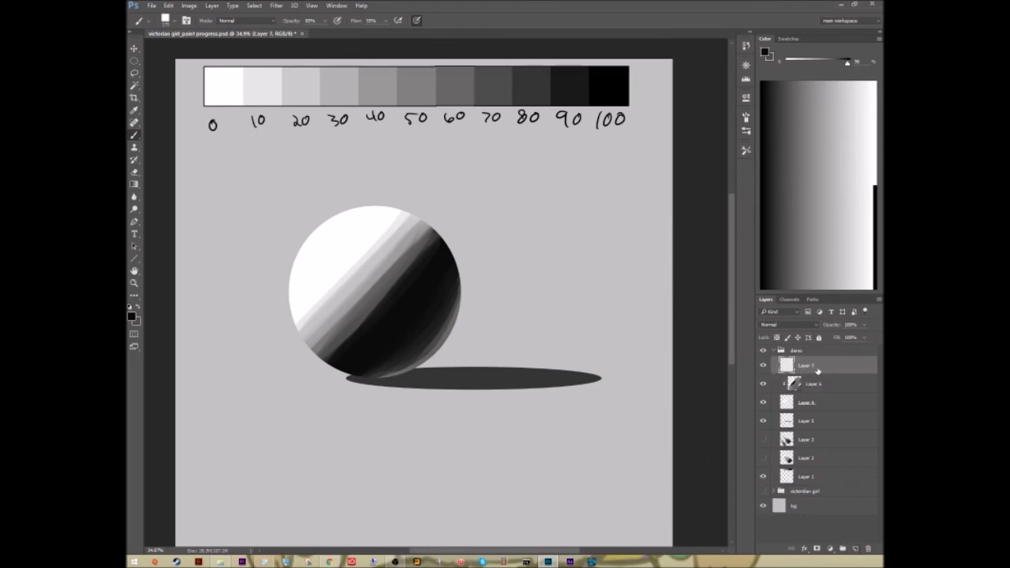
key(ctrl+alt+g)
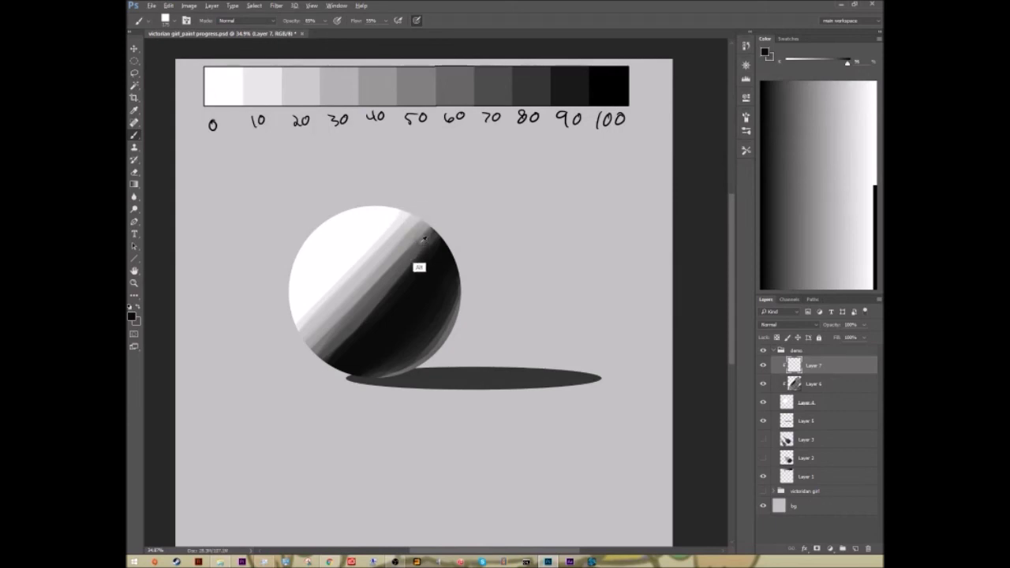
mouse_move(417, 223)
mouse_down()
mouse_move(278, 363)
mouse_move(397, 246)
mouse_move(362, 311)
mouse_up()
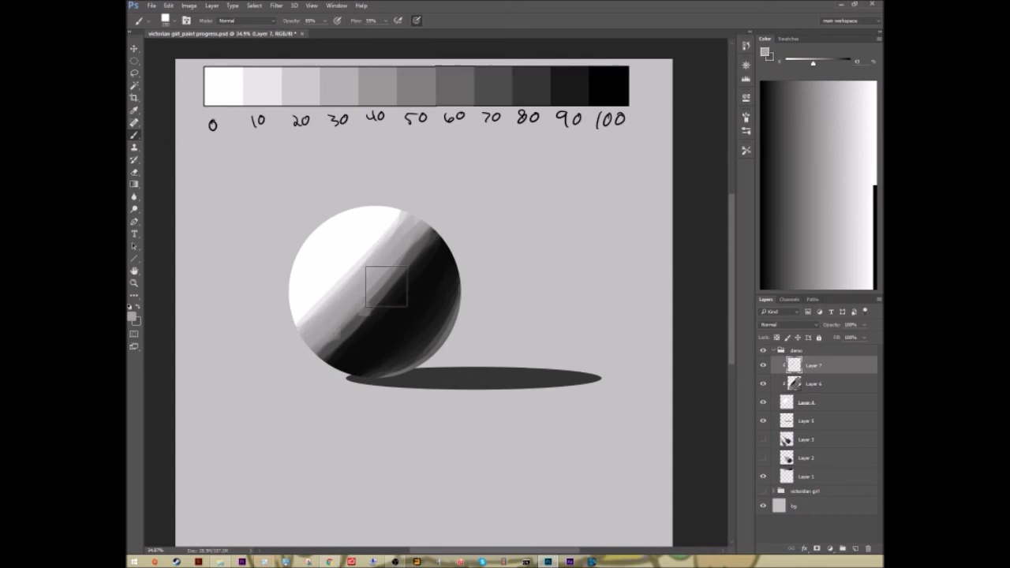
Curve the halftone bands around the sphere's form with strokes of sampled white, light gray and mid-gray
alt+click(394, 214)
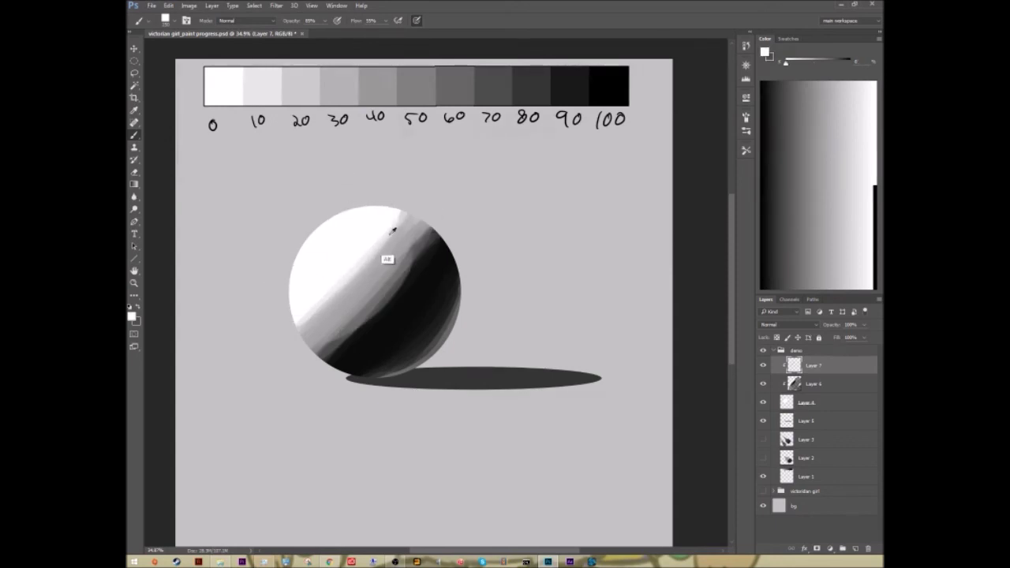
mouse_move(393, 203)
mouse_down()
mouse_move(357, 280)
mouse_move(291, 317)
mouse_move(359, 264)
mouse_move(283, 301)
mouse_move(395, 211)
mouse_move(393, 224)
mouse_move(297, 306)
mouse_move(334, 295)
mouse_up()
mouse_move(403, 215)
mouse_down()
mouse_move(397, 248)
mouse_move(296, 331)
mouse_move(323, 323)
mouse_move(404, 225)
mouse_move(428, 222)
mouse_move(407, 269)
mouse_move(335, 342)
mouse_up()
alt+click(412, 266)
drag(335, 342, 379, 306)
alt+click(426, 251)
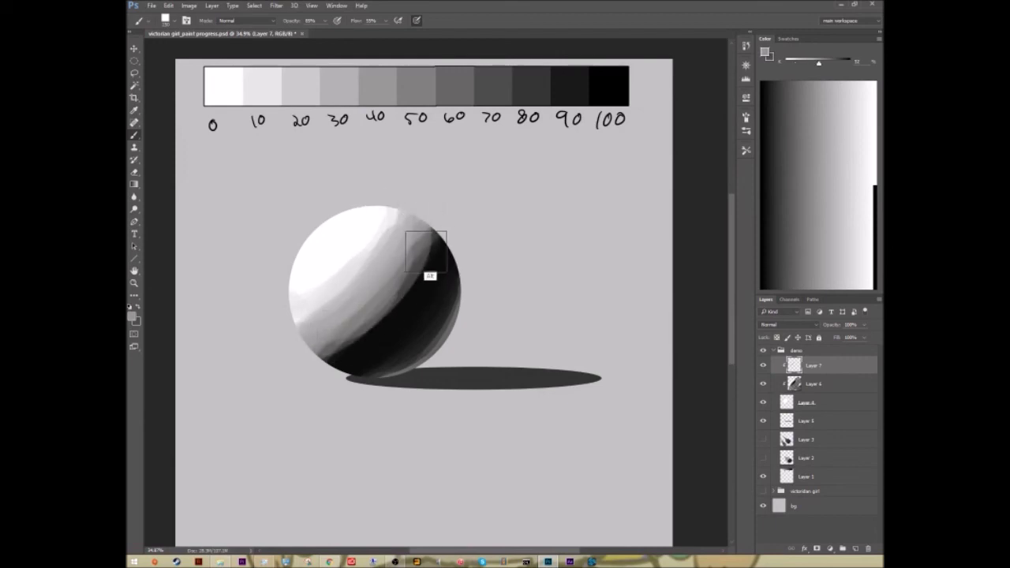
mouse_move(431, 227)
mouse_down()
mouse_move(345, 335)
mouse_move(323, 346)
mouse_move(374, 316)
mouse_move(356, 334)
mouse_move(302, 357)
mouse_move(434, 234)
mouse_move(381, 273)
mouse_up()
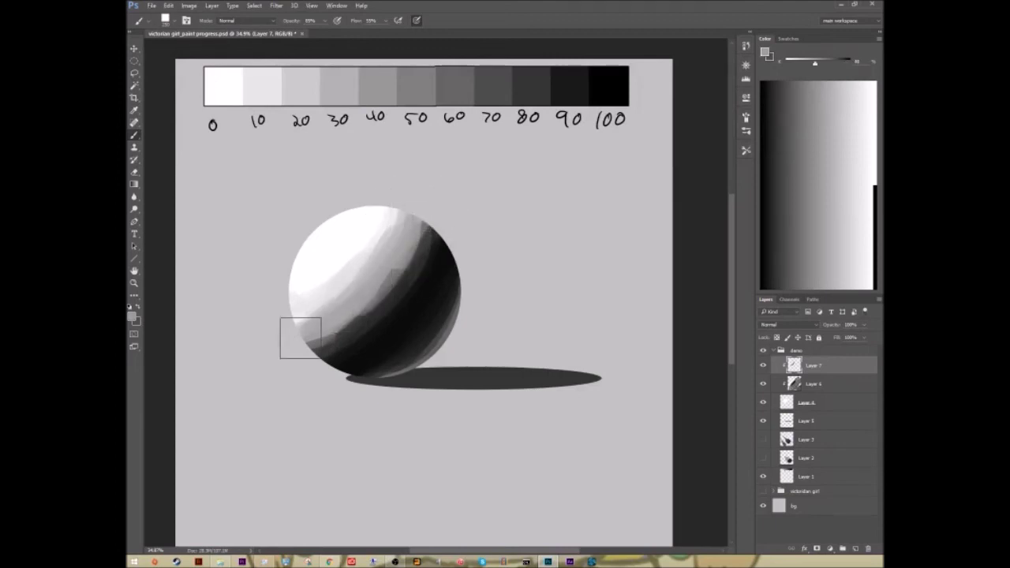
Sample dark gray and near-black tones and round off the core shadow's edge toward both ends of the band
alt+click(428, 227)
alt+click(424, 229)
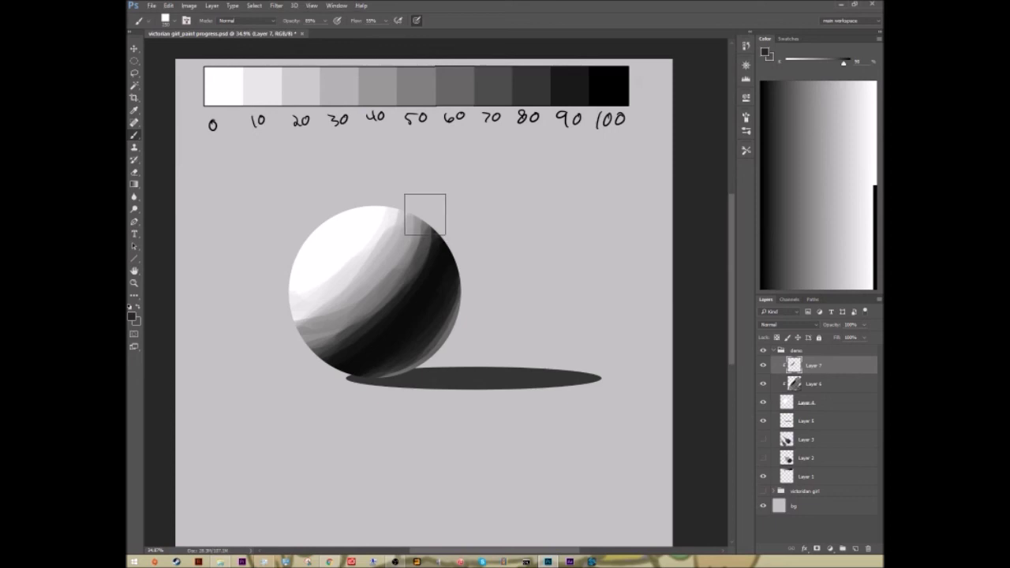
alt+click(377, 310)
alt+click(444, 264)
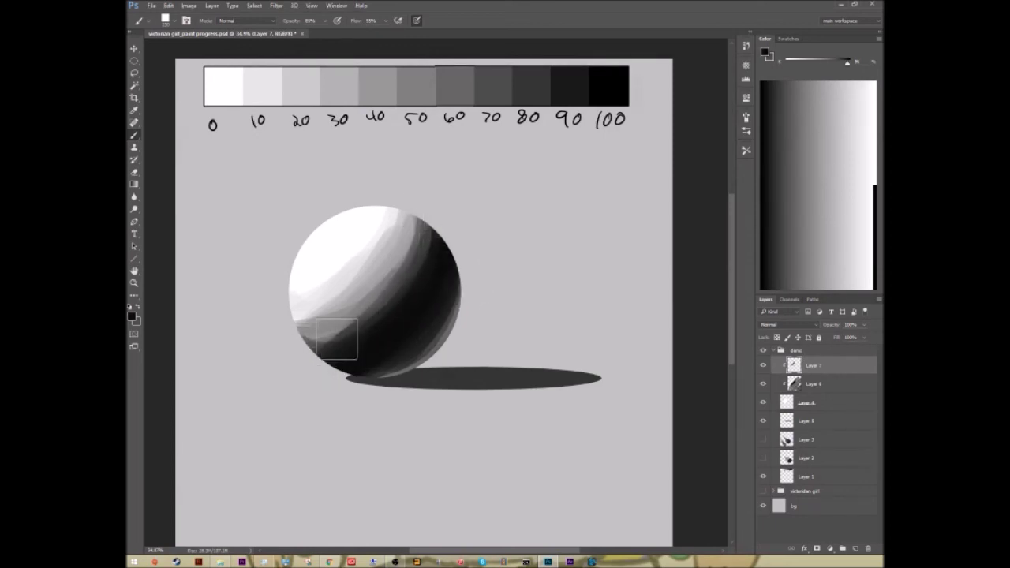
Soften the reflected-light rim on the sphere's lower-right edge with sampled dark grays and a reduced brush size
alt+click(457, 306)
mouse_move(457, 290)
mouse_down()
mouse_move(433, 345)
mouse_move(374, 370)
mouse_move(385, 371)
mouse_up()
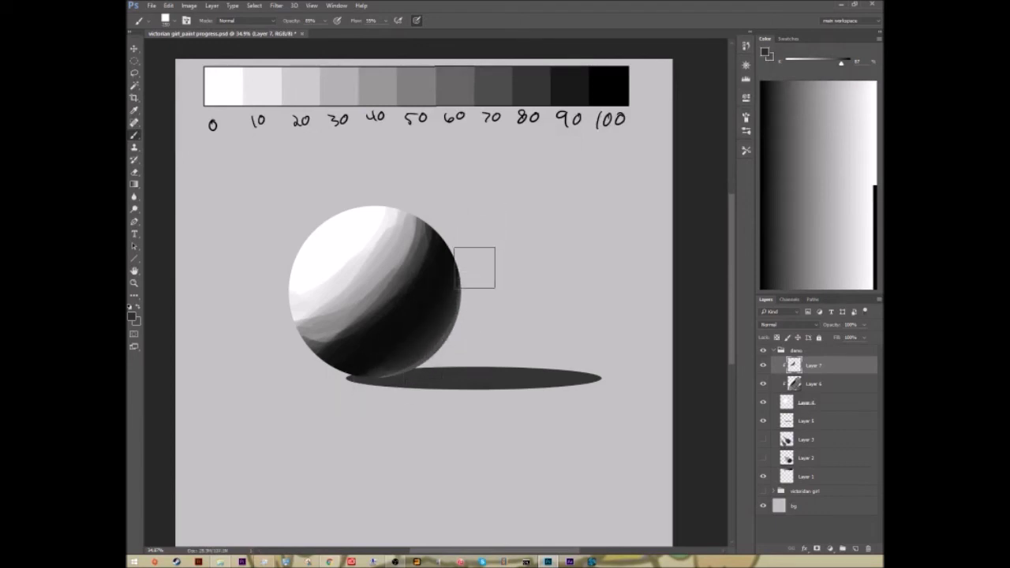
alt+click(407, 234)
alt+click(447, 336)
mouse_move(398, 236)
alt+mouse_down()
mouse_move(402, 262)
mouse_move(393, 249)
alt+mouse_up()
mouse_move(378, 248)
alt+mouse_down()
mouse_move(399, 289)
mouse_move(430, 236)
mouse_move(360, 324)
mouse_move(365, 348)
mouse_move(445, 317)
mouse_move(446, 334)
alt+mouse_up()
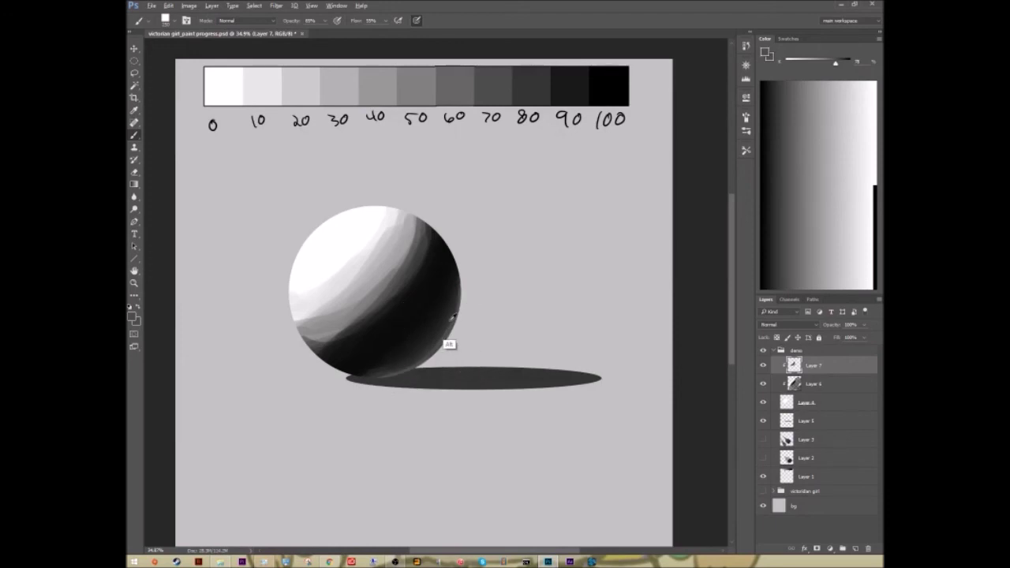
alt+click(440, 366)
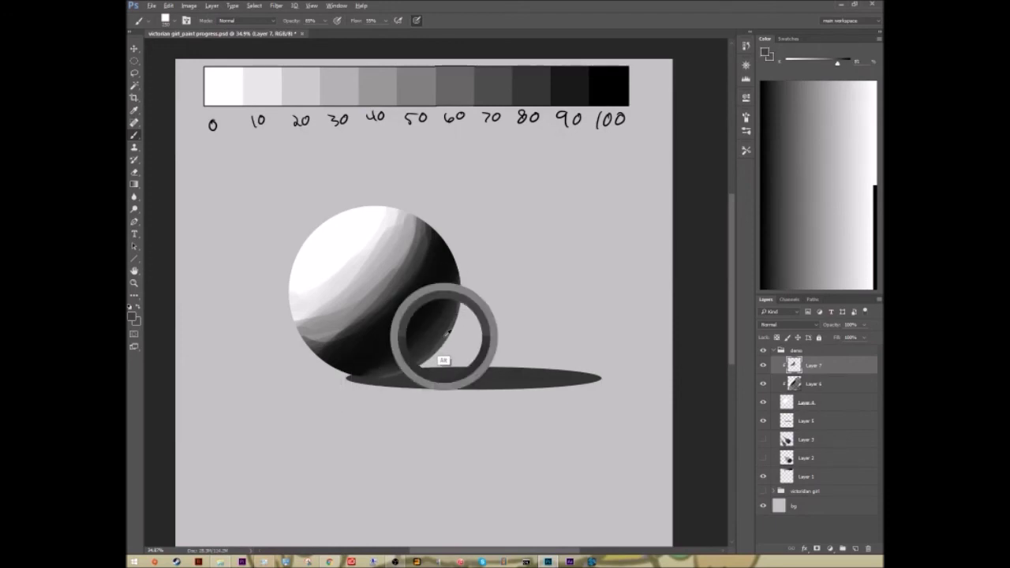
key(bracketleft)
key(bracketleft)
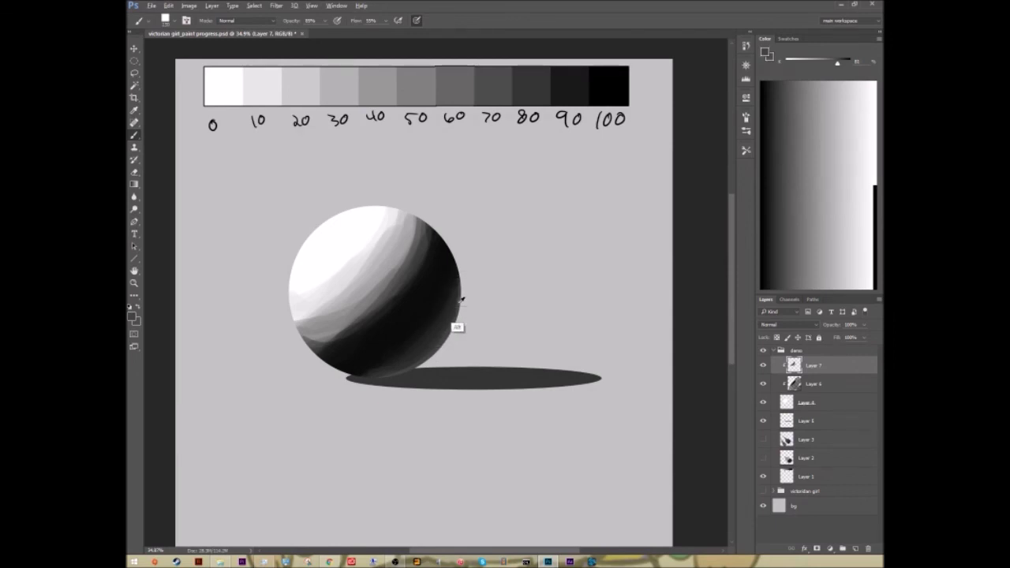
alt+click(447, 319)
Smooth the transition from core shadow to halftone with curved strokes of successively lighter sampled tones
alt+click(451, 275)
mouse_move(426, 224)
mouse_down()
mouse_move(396, 290)
mouse_move(293, 340)
mouse_up()
alt+click(420, 228)
mouse_move(419, 218)
mouse_down()
mouse_move(399, 268)
mouse_move(317, 336)
mouse_up()
alt+click(408, 239)
drag(410, 214, 281, 338)
Blend the light halftones across the sphere's left side with curved strokes of sampled light gray and white
alt+click(318, 304)
alt+click(332, 303)
mouse_move(335, 301)
mouse_down()
mouse_move(292, 322)
mouse_move(330, 287)
mouse_up()
alt+click(296, 295)
alt+click(337, 282)
mouse_move(320, 286)
mouse_down()
mouse_move(374, 230)
mouse_move(377, 204)
mouse_move(359, 263)
mouse_up()
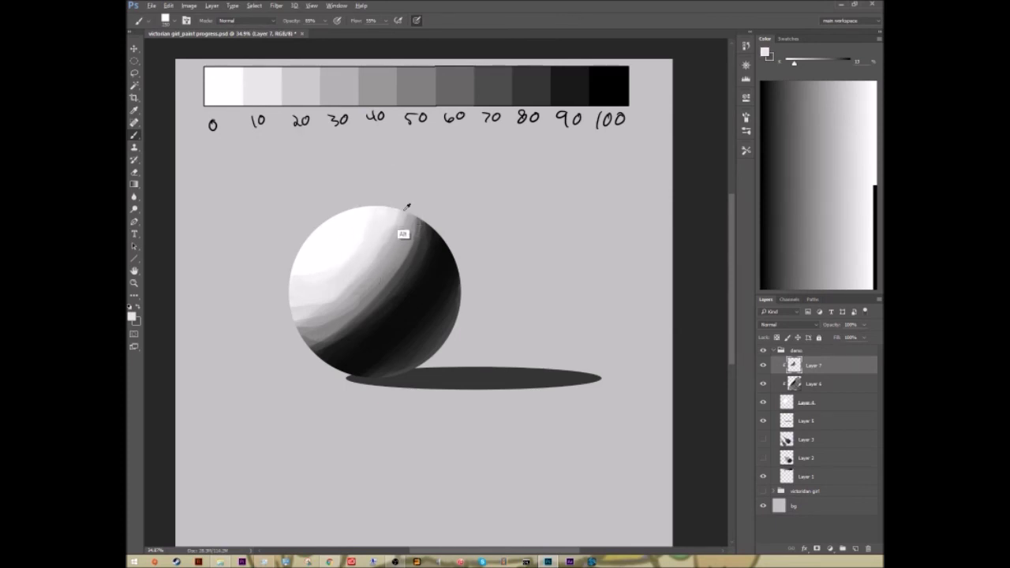
Blend the halftone bands from the sphere's upper edge down its form with progressively darker sampled grays
alt+click(408, 218)
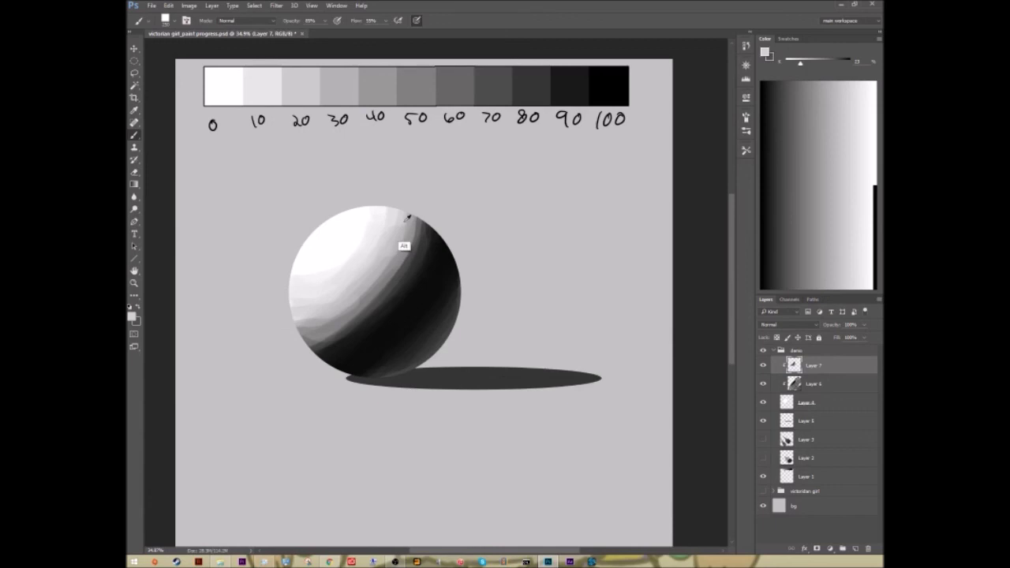
alt+click(412, 218)
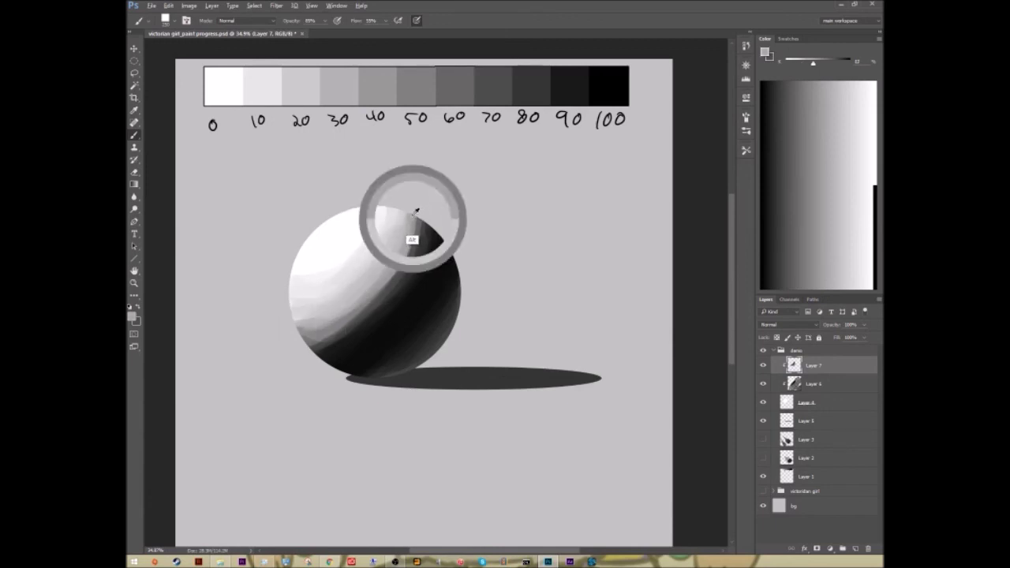
alt+click(421, 258)
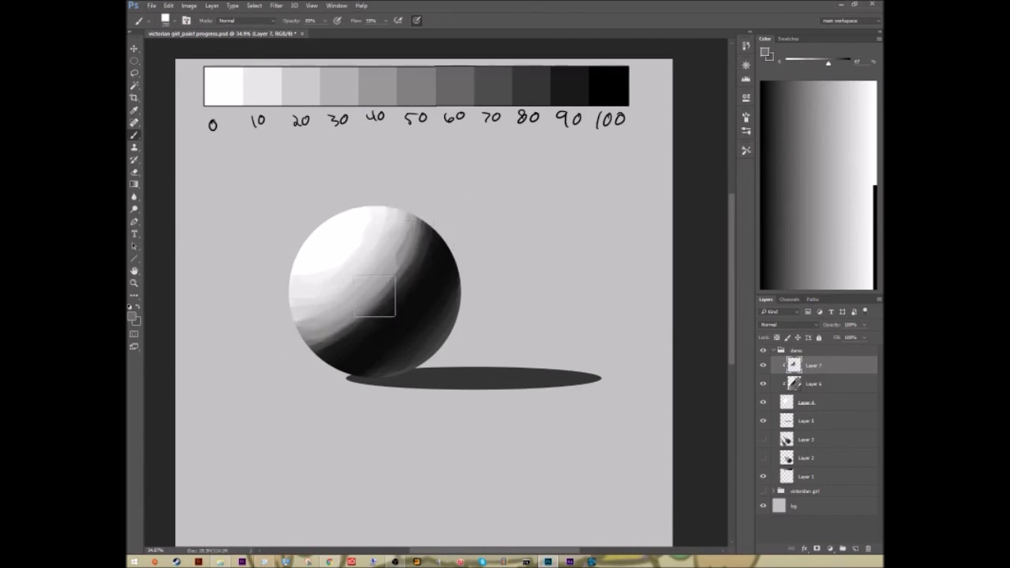
drag(400, 271, 324, 331)
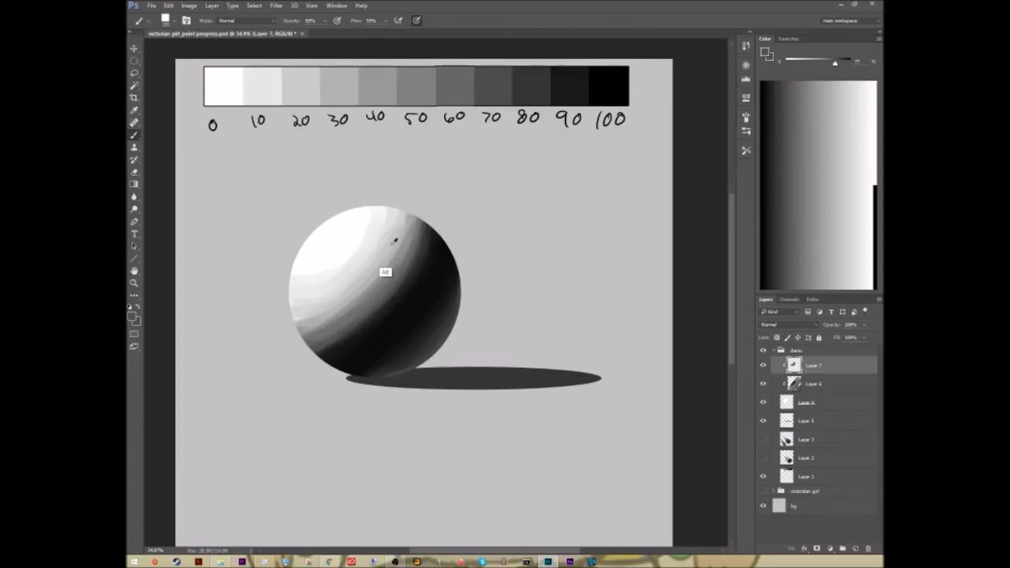
Smooth the core shadow's lit edge with long diagonal strokes of sampled dark gray and near-black
alt+click(427, 236)
drag(398, 272, 311, 347)
alt+click(431, 266)
mouse_move(426, 267)
mouse_down()
mouse_move(359, 350)
mouse_move(318, 362)
mouse_up()
drag(431, 272, 380, 321)
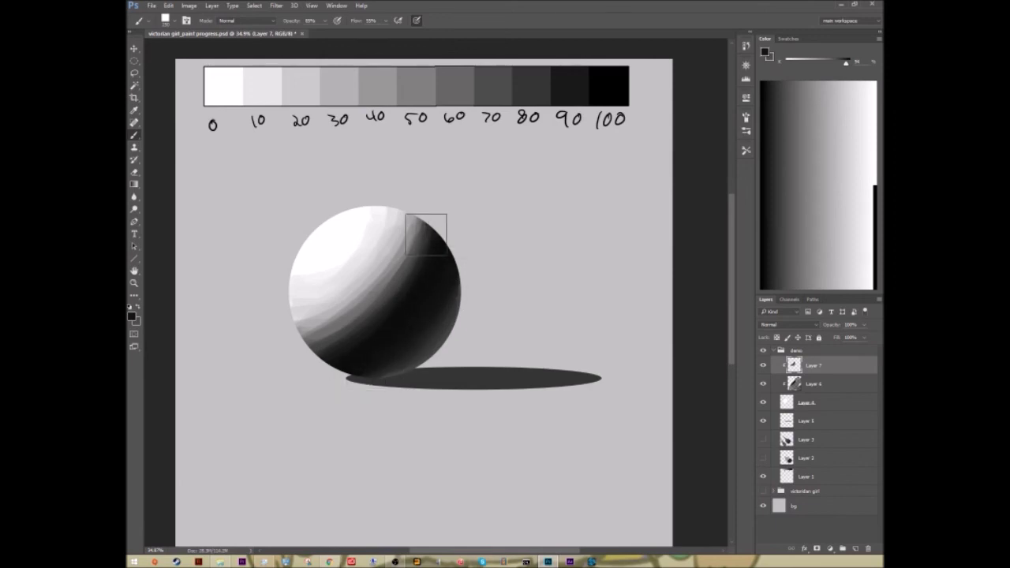
Soften the upper ends of the halftone bands along the sphere's top edge with sampled mid-gray and light tones
alt+click(418, 229)
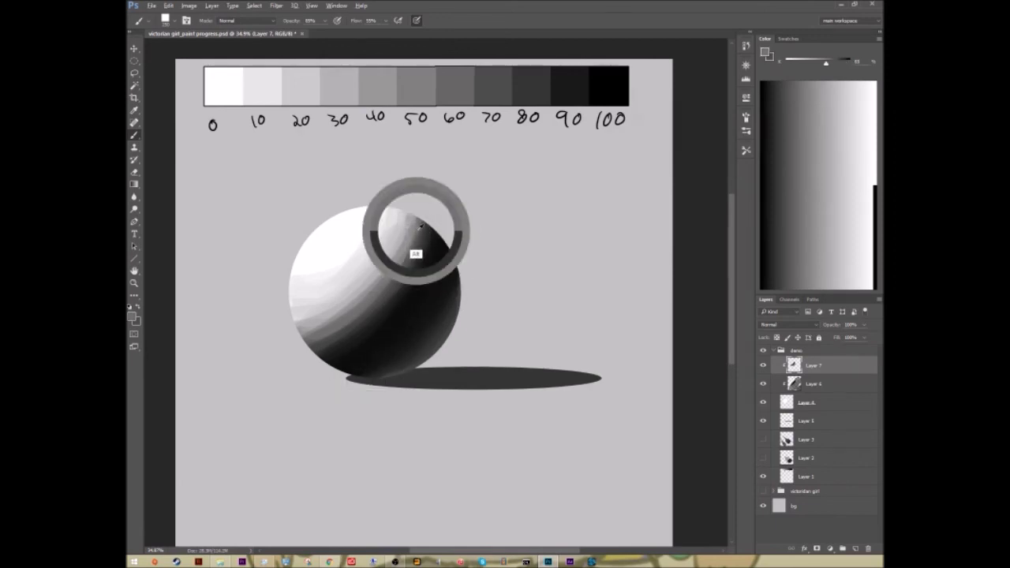
alt+click(419, 212)
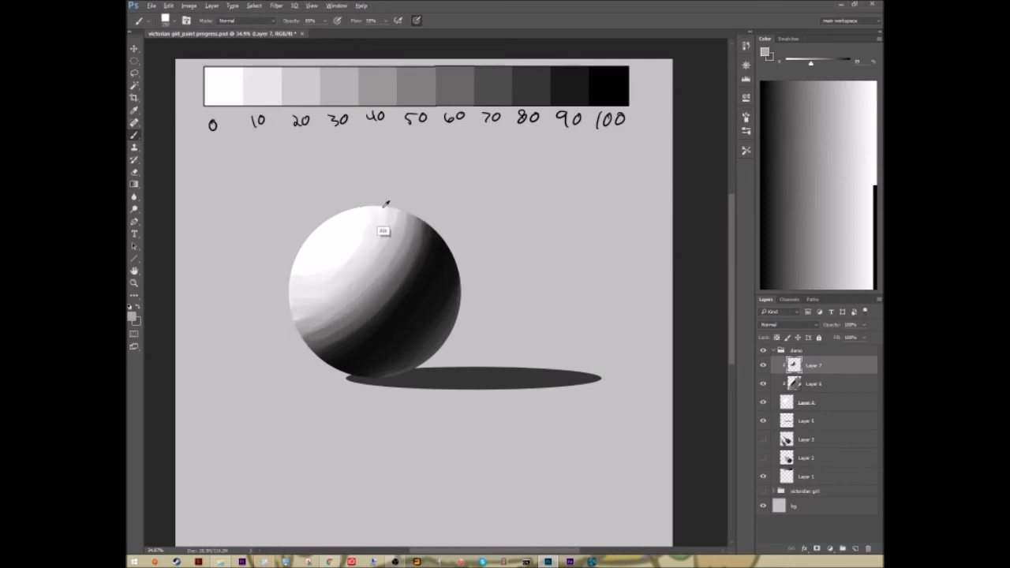
alt+click(377, 209)
alt+click(392, 209)
Even out the remaining steps between halftone and core shadow with alternately sampled dark, mid-gray and near-black tones
alt+click(427, 232)
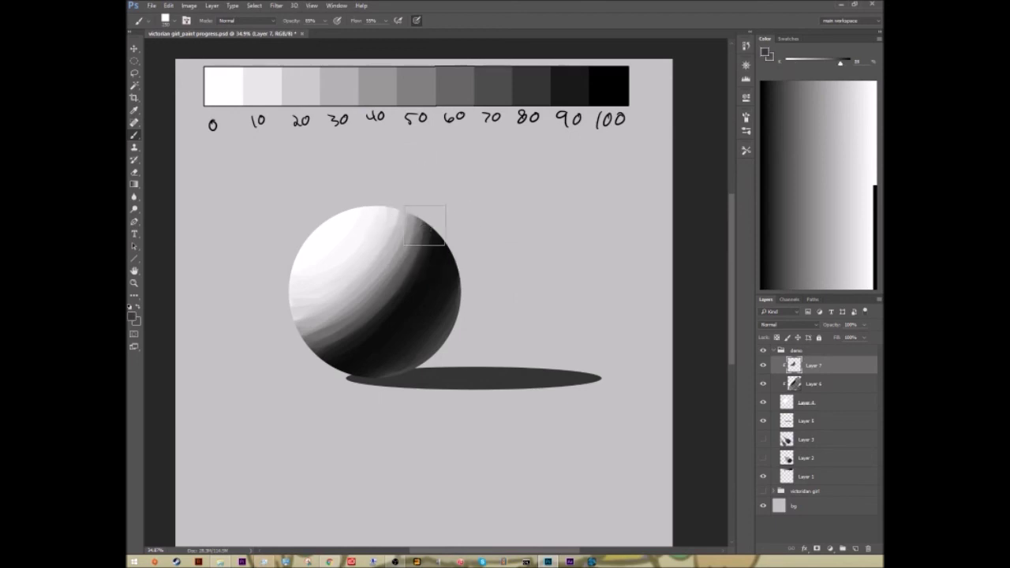
alt+click(409, 213)
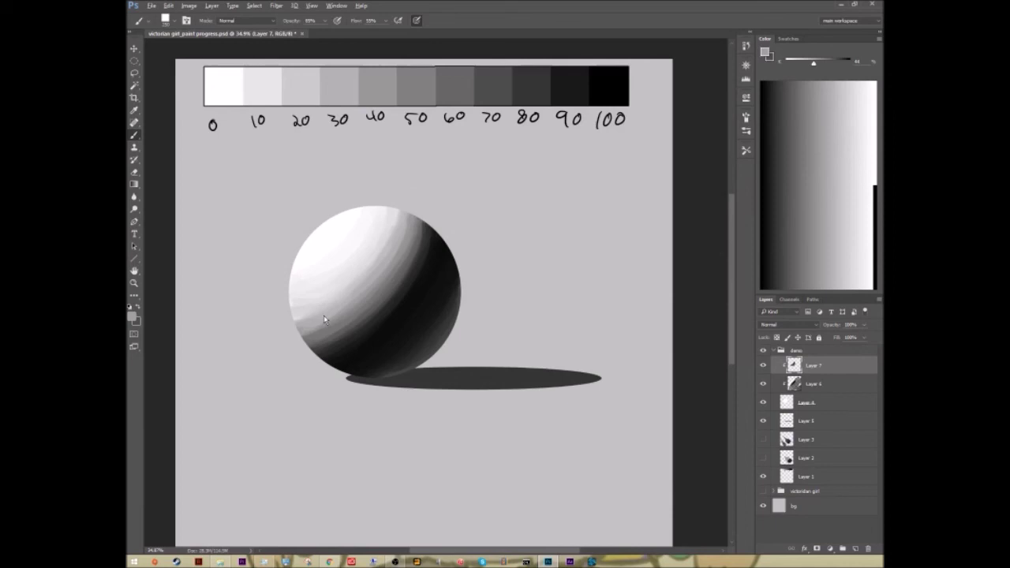
alt+click(399, 214)
alt+click(432, 266)
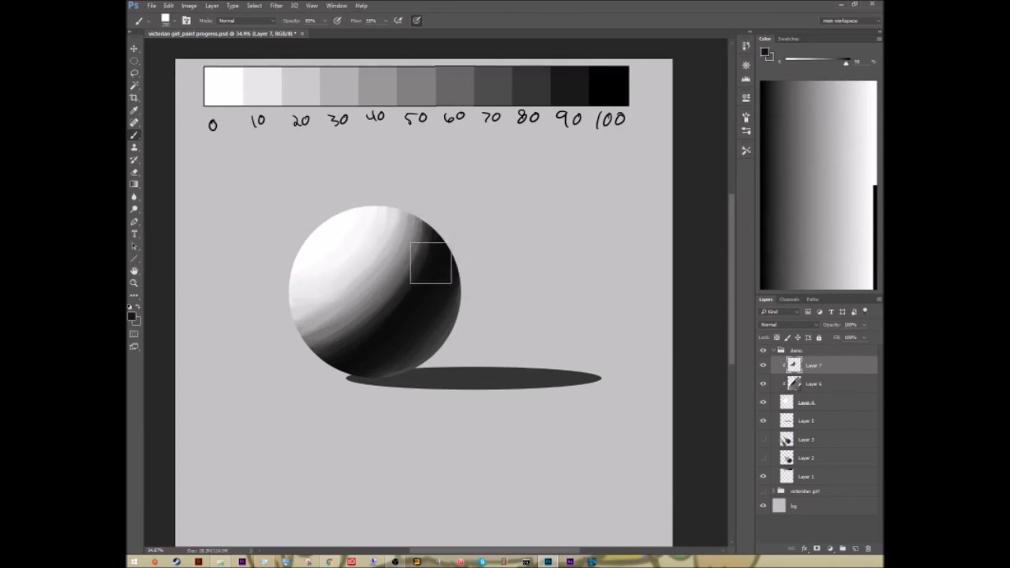
alt+click(416, 206)
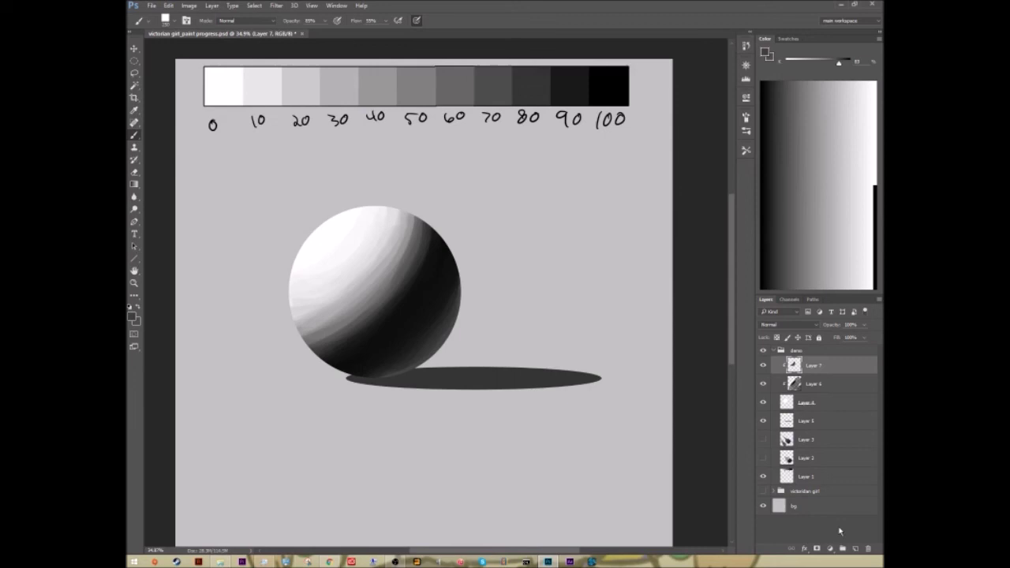
Add a new layer above the cast-shadow Layer 5 and clip it to that layer
click(813, 423)
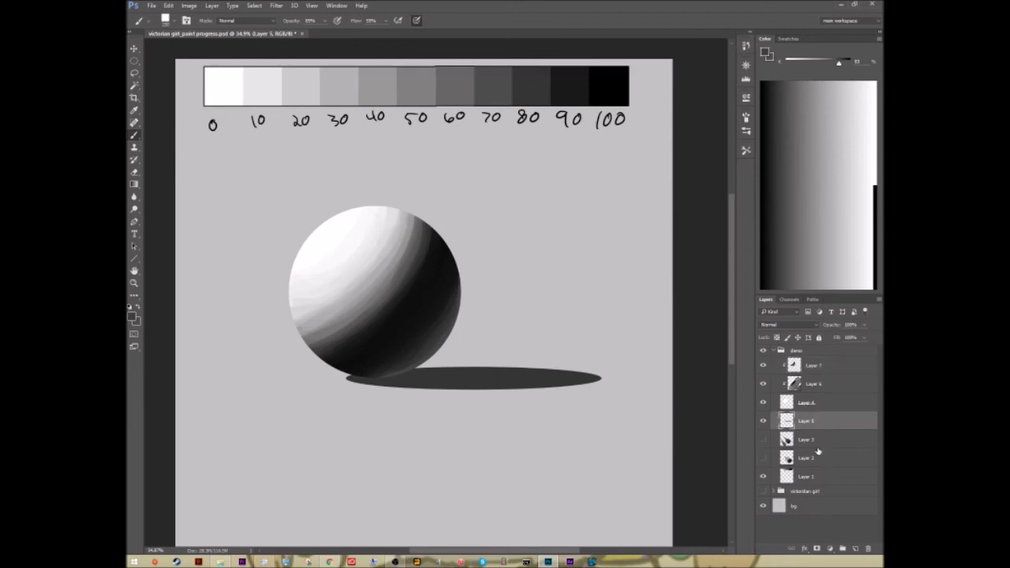
click(852, 547)
alt+click(805, 431)
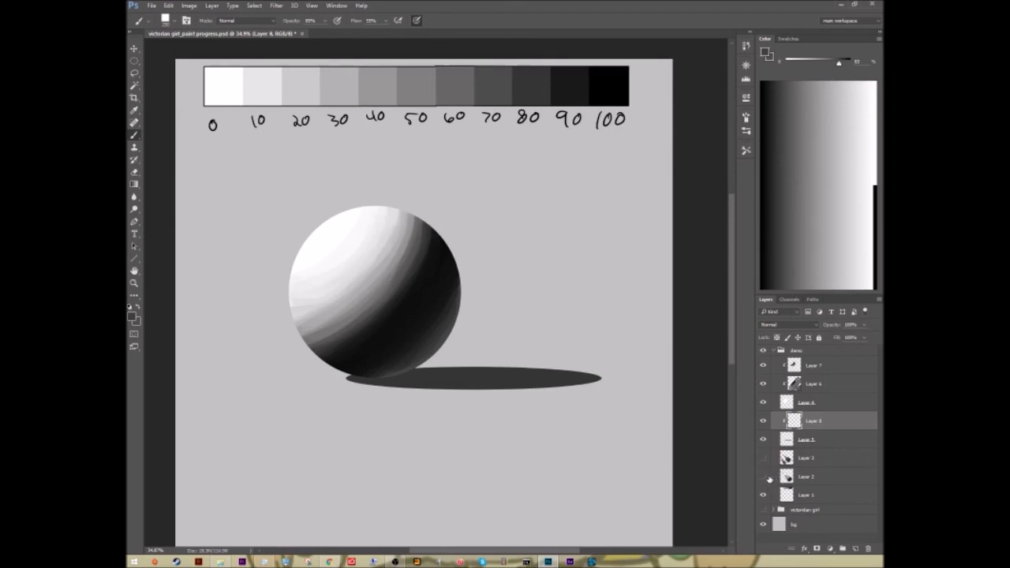
Rename the sphere's base layer "sphere" and the cast-shadow layer "shadow"
click(806, 403)
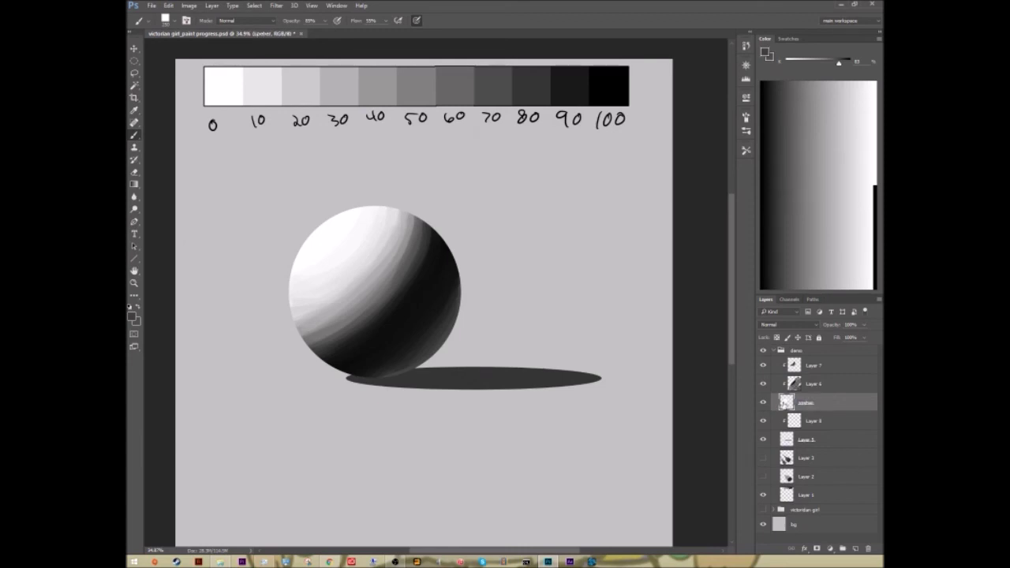
click(812, 439)
double_click(818, 439)
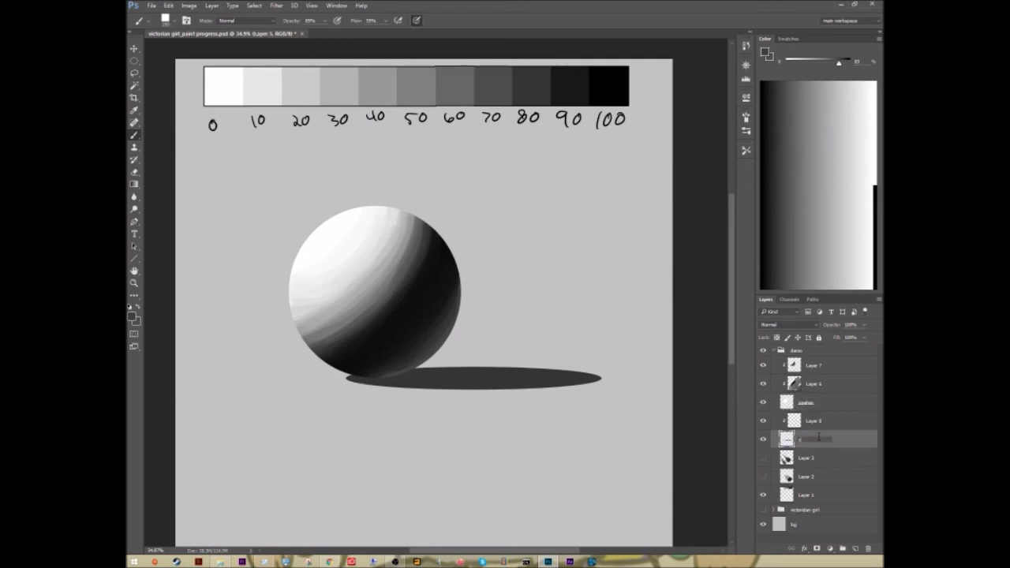
key(Return)
Rename the hidden Layer 3 "blend examples" and the hidden Layer 2 "blend example"
double_click(820, 457)
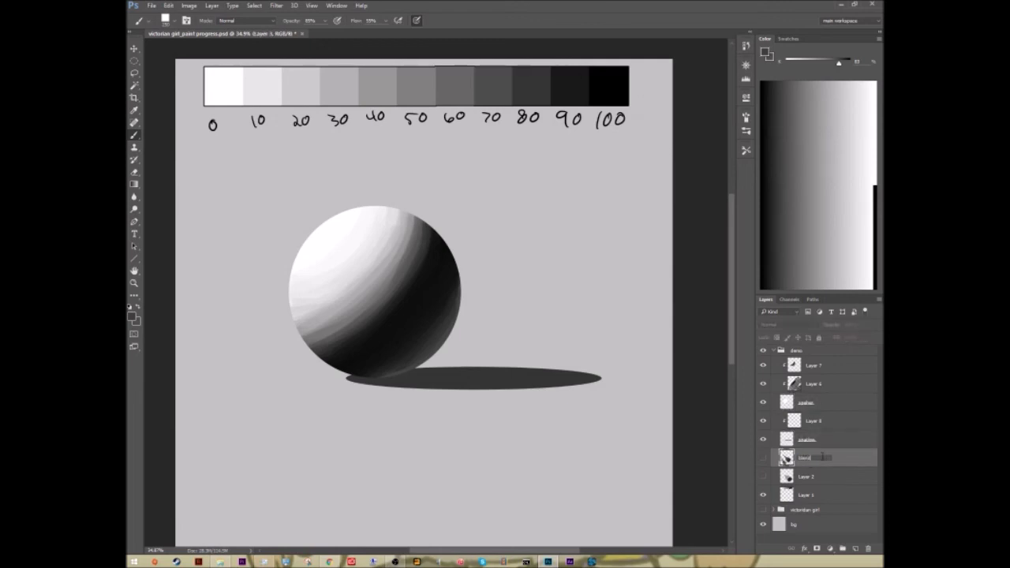
key(Return)
key(0)
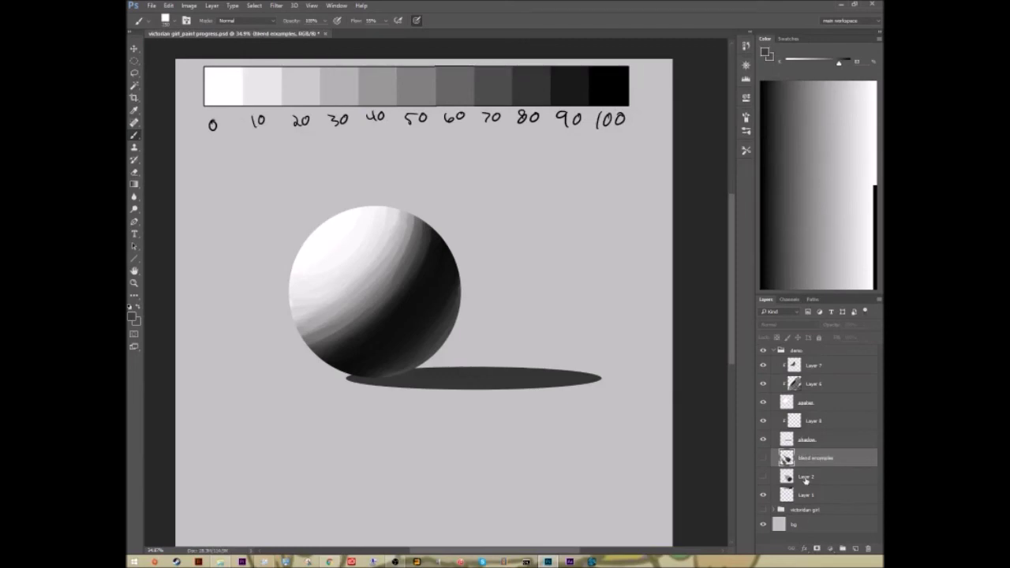
double_click(805, 478)
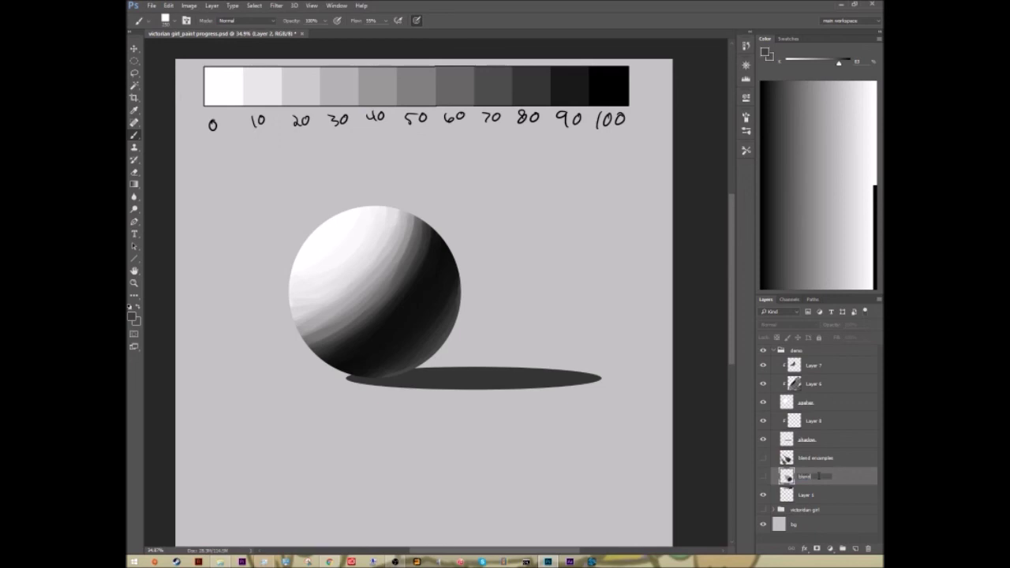
key(Return)
Rename Layer 1, which holds the value scale, "grayscale"
double_click(805, 494)
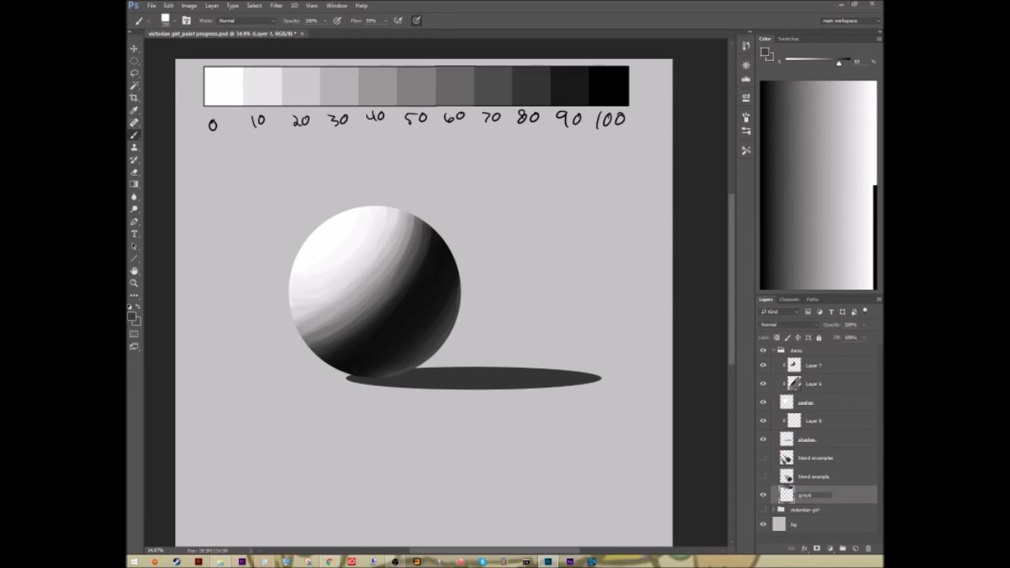
text(grayscale)
key(Return)
On clipped Layer 8, paint black sampled from the 100 swatch into the cast shadow beneath the sphere, using a larger brush
click(812, 423)
alt+click(486, 385)
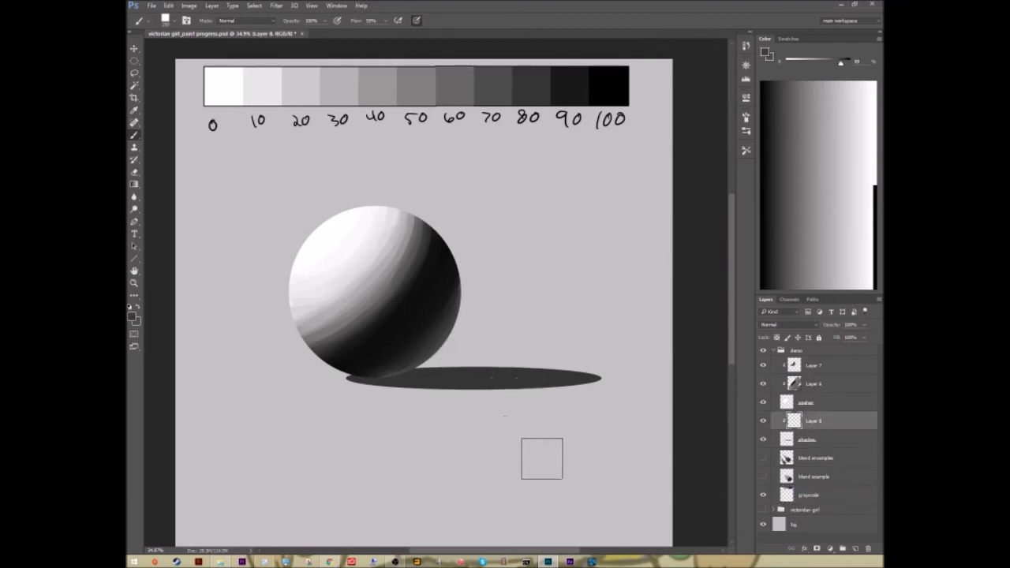
key(])
alt+click(608, 85)
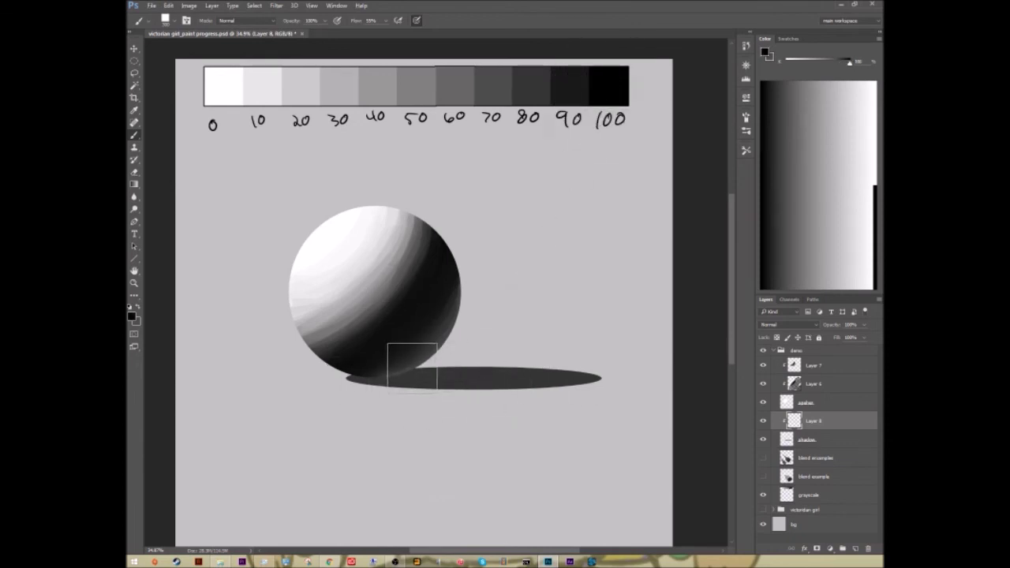
mouse_move(381, 375)
mouse_down()
mouse_move(371, 380)
mouse_move(404, 374)
mouse_move(370, 386)
mouse_move(416, 374)
mouse_move(419, 364)
mouse_up()
Extend sampled dark tones from the sphere's contact point across the cast shadow toward its far end
alt+click(432, 368)
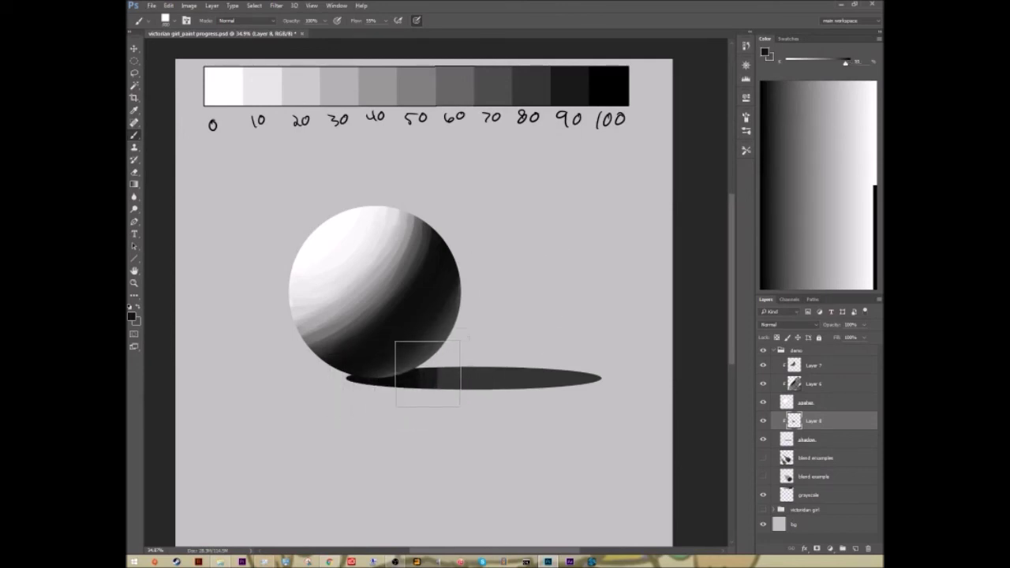
drag(465, 394, 544, 382)
alt+click(478, 374)
mouse_move(478, 373)
mouse_down()
mouse_move(550, 370)
mouse_move(536, 380)
mouse_move(569, 375)
mouse_up()
alt+click(431, 375)
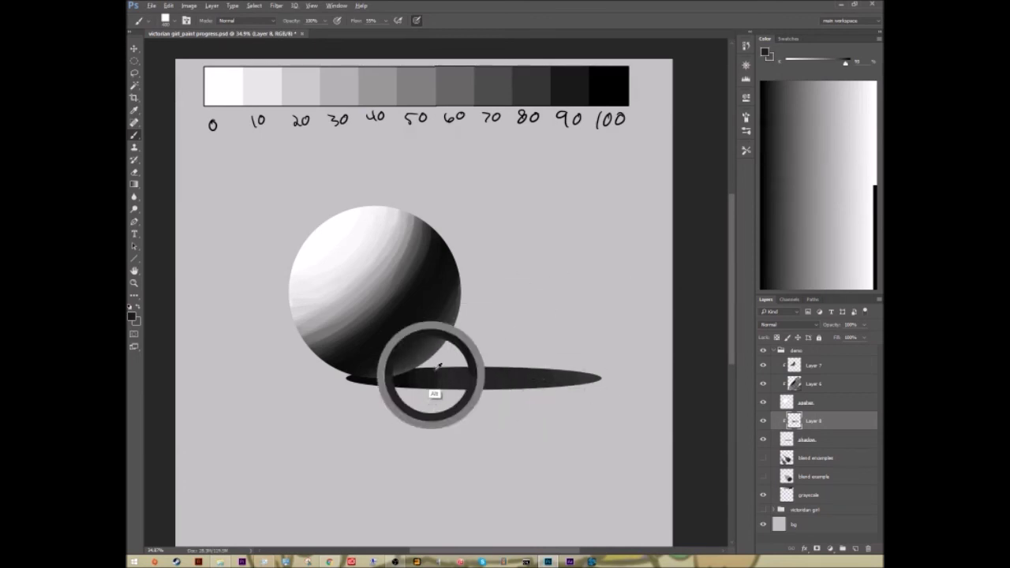
Blend the cast shadow's near-black area into its middle with strokes of sampled darker tones
alt+click(399, 378)
drag(405, 371, 494, 367)
alt+click(402, 384)
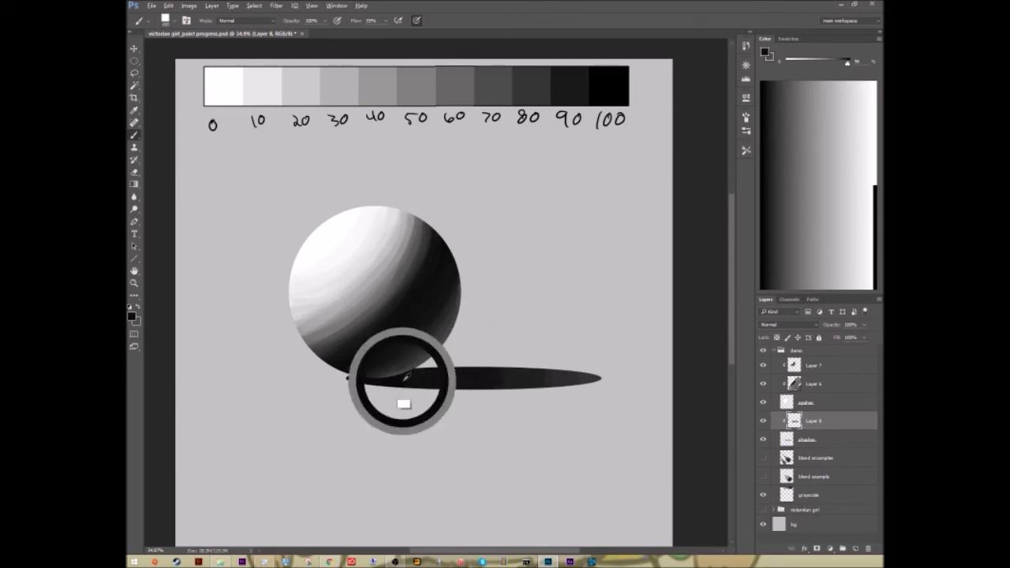
alt+click(493, 373)
drag(501, 368, 518, 385)
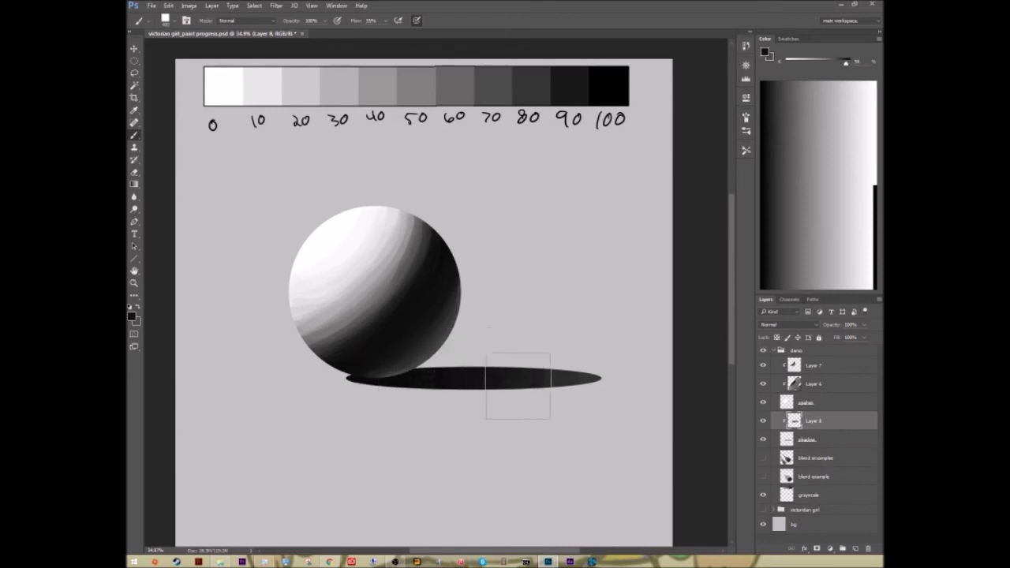
Smooth the cast shadow's gradation between its far end and the sphere with resampled dark grays
alt+click(545, 368)
alt+click(559, 374)
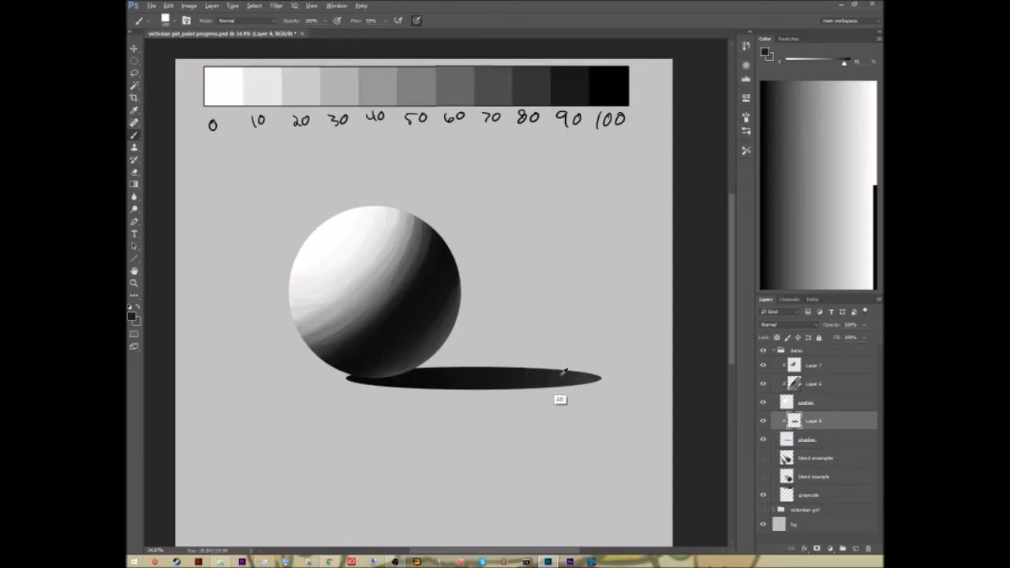
mouse_move(513, 379)
mouse_down()
mouse_move(487, 392)
mouse_move(477, 368)
mouse_move(455, 390)
mouse_move(399, 364)
mouse_up()
alt+click(479, 379)
Shrink the brush and refine the halftone bands near the sphere's upper-right edge with sampled mid-gray on Layer 7
key(z)
drag(592, 356, 576, 351)
click(490, 276)
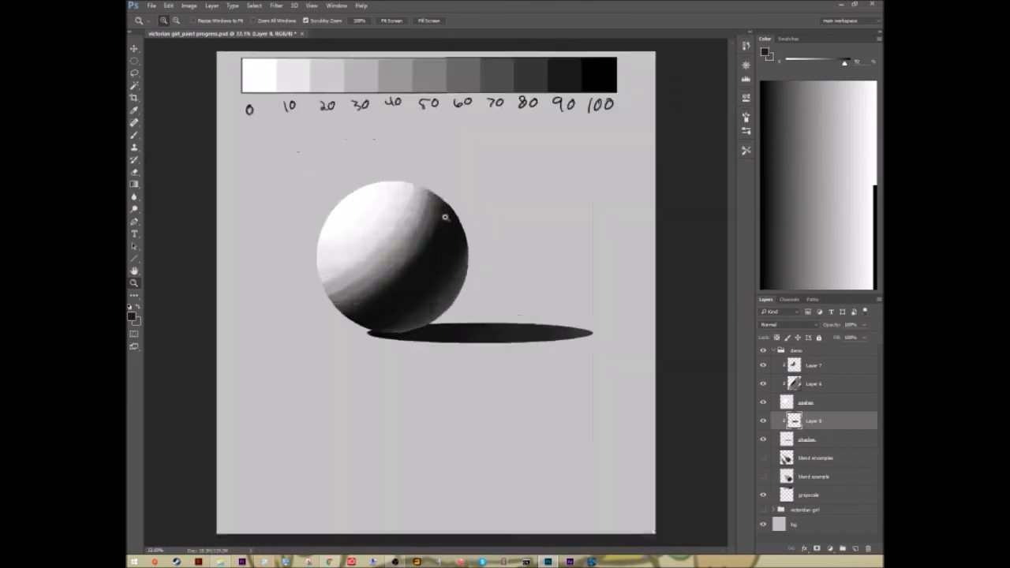
click(441, 216)
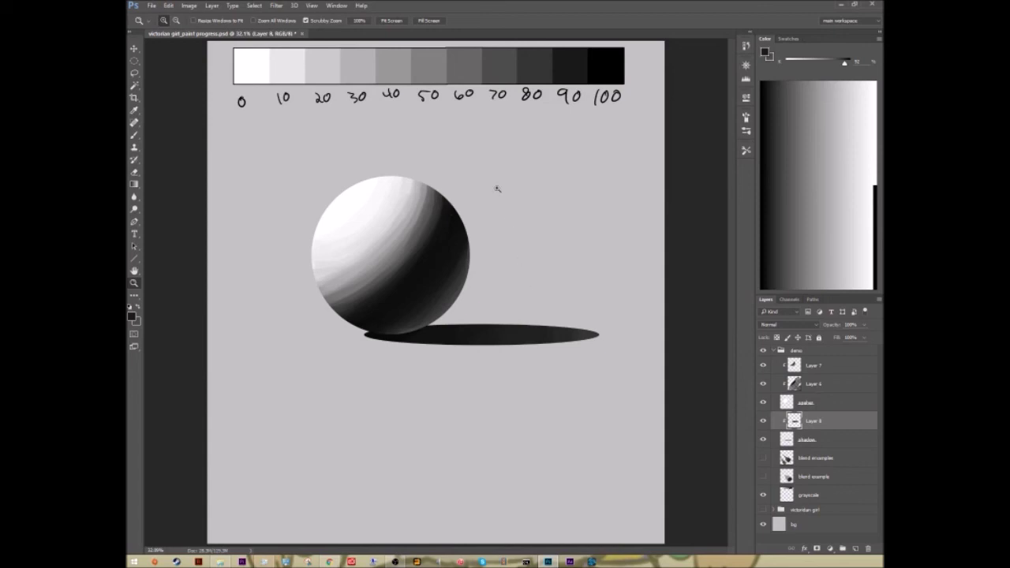
drag(431, 181, 462, 162)
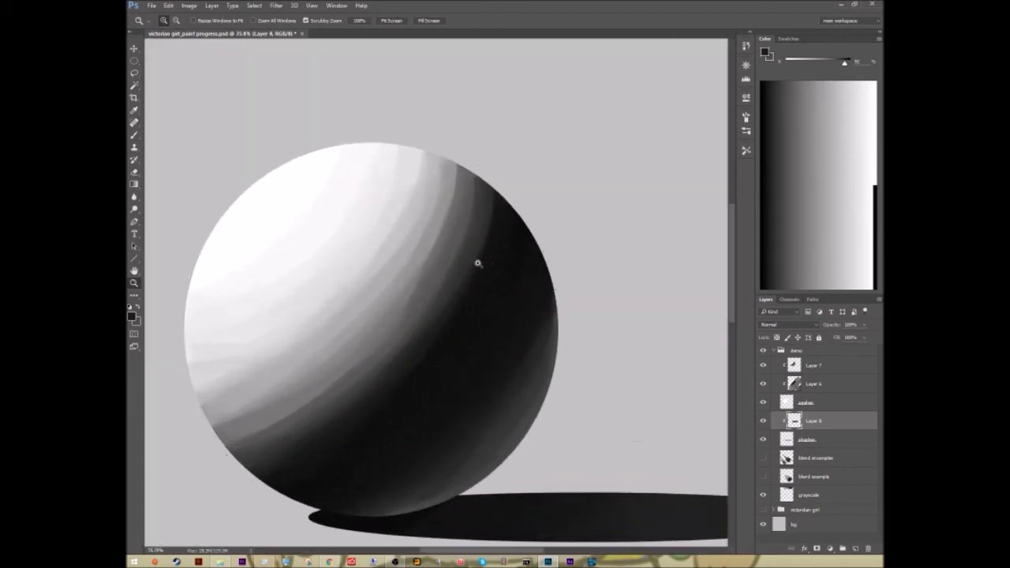
key(b)
alt+click(459, 170)
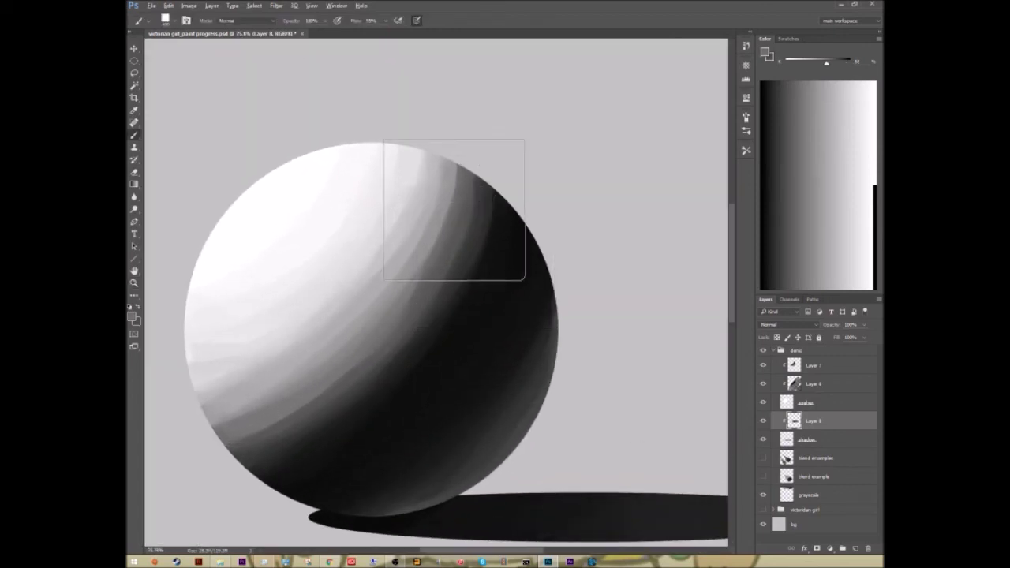
key(bracketleft)
key(bracketleft)
key(bracketleft)
key(bracketleft)
key(bracketleft)
key(bracketleft)
key(bracketleft)
key(bracketleft)
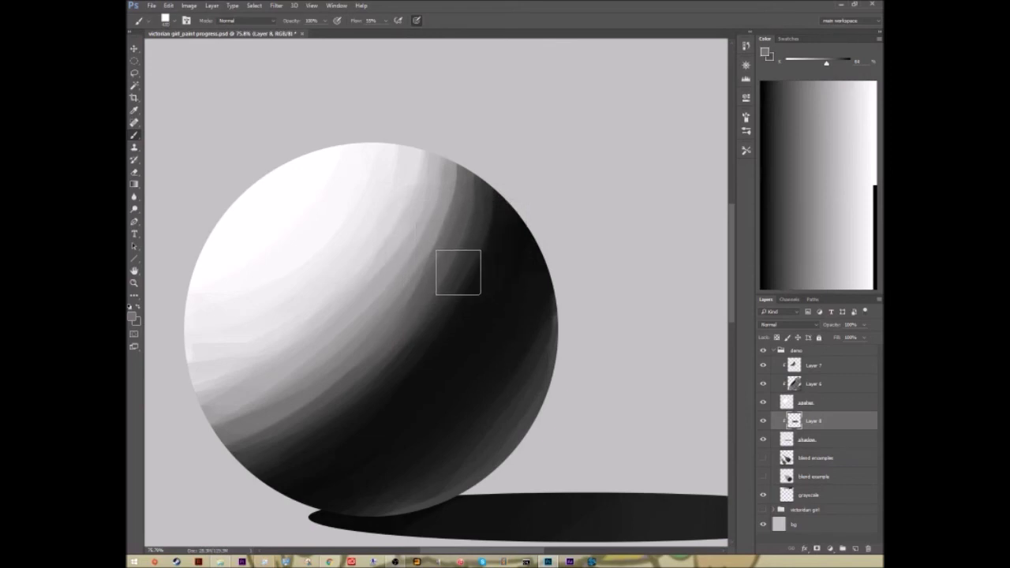
key(bracketleft)
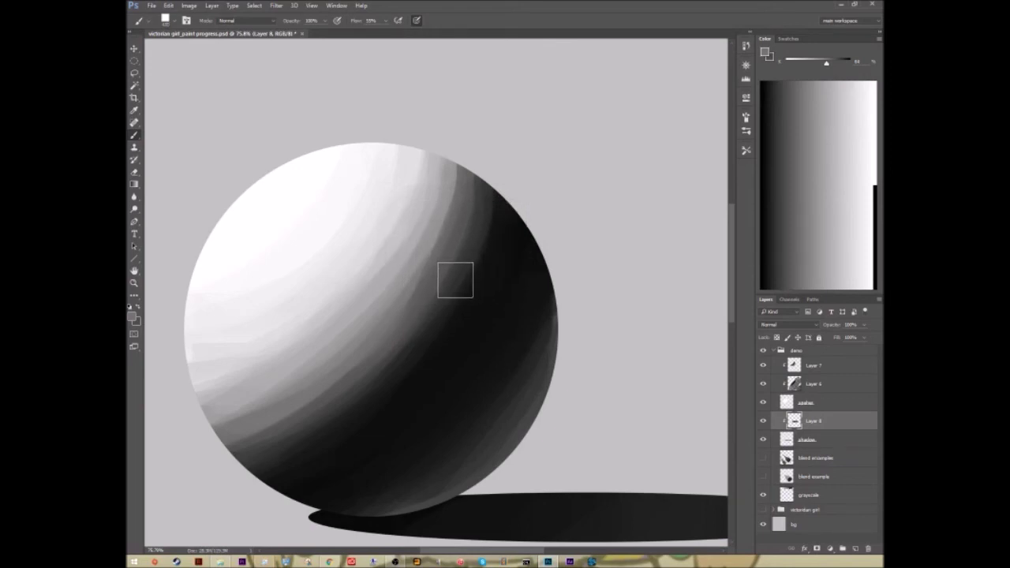
alt+click(462, 162)
click(817, 368)
alt+click(460, 176)
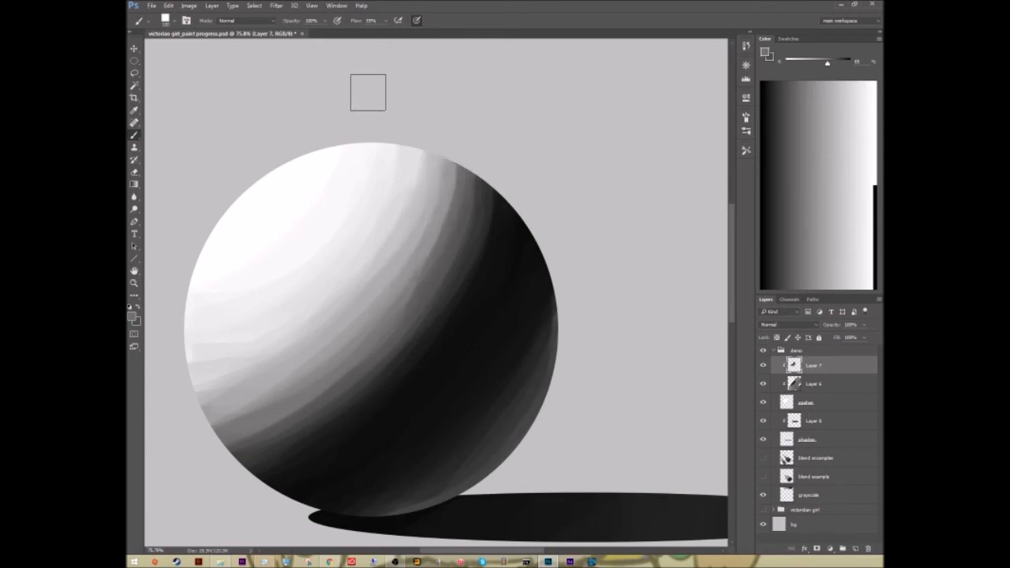
Lower the brush's opacity and flow for softer blending on the sphere
key(z)
drag(525, 162, 519, 159)
drag(475, 92, 383, 63)
key(b)
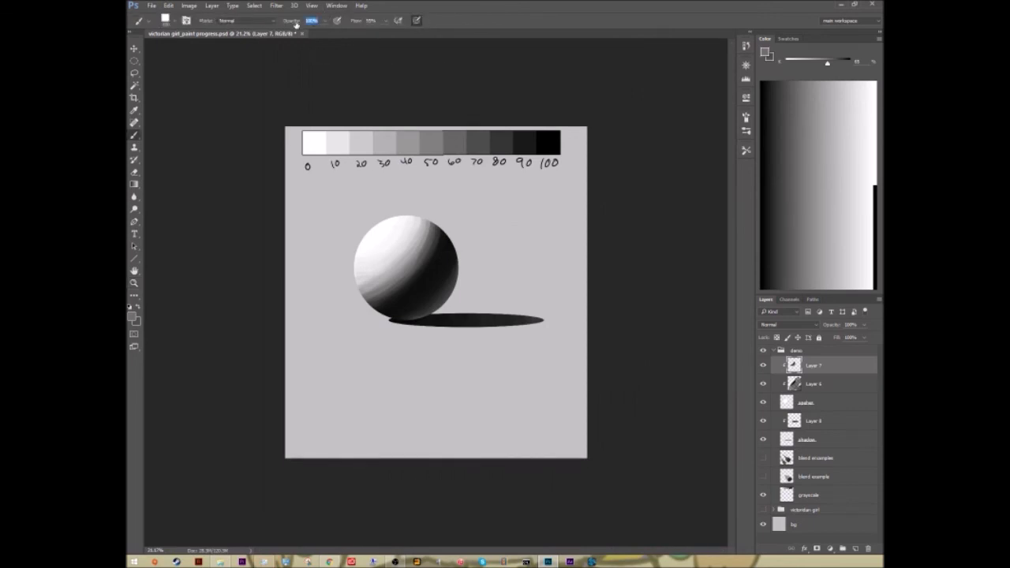
key(8)
key(5)
key(ctrl+space)
drag(381, 240, 446, 209)
key(space)
drag(573, 302, 532, 283)
key(b)
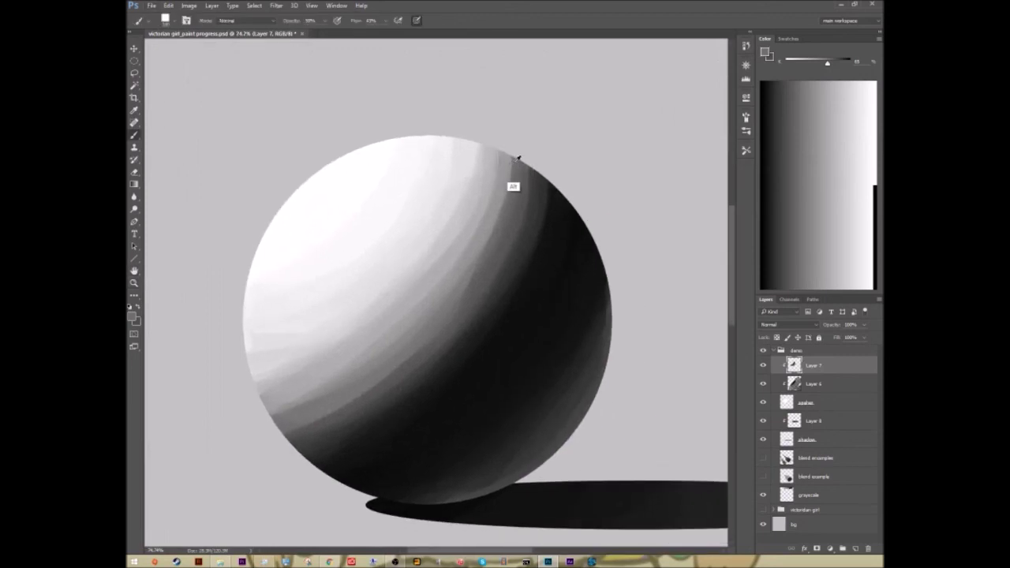
Soften the halftone bands near the sphere's upper-right edge with strokes of repeatedly sampled mid to light grays
alt+click(500, 195)
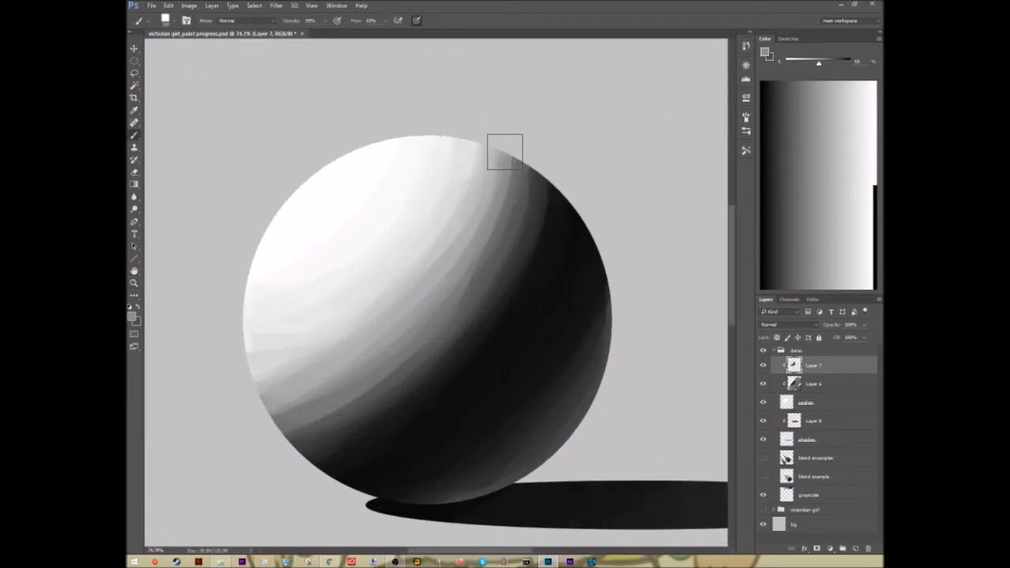
alt+click(501, 158)
alt+click(492, 157)
alt+click(479, 152)
alt+click(476, 209)
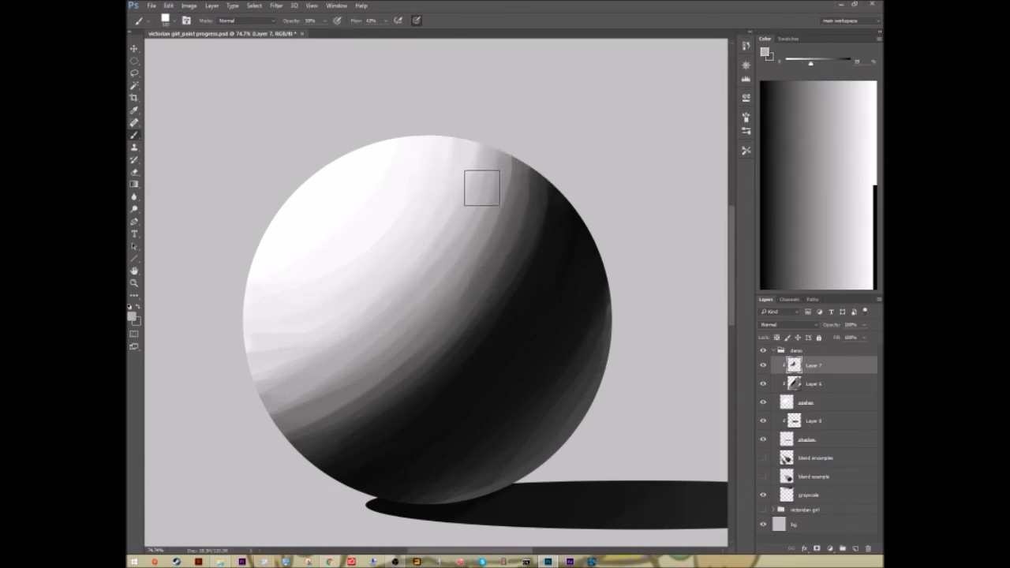
Blend the light bands along the sphere's lower-left side using resampled light grays
alt+click(332, 352)
alt+click(263, 347)
alt+click(263, 344)
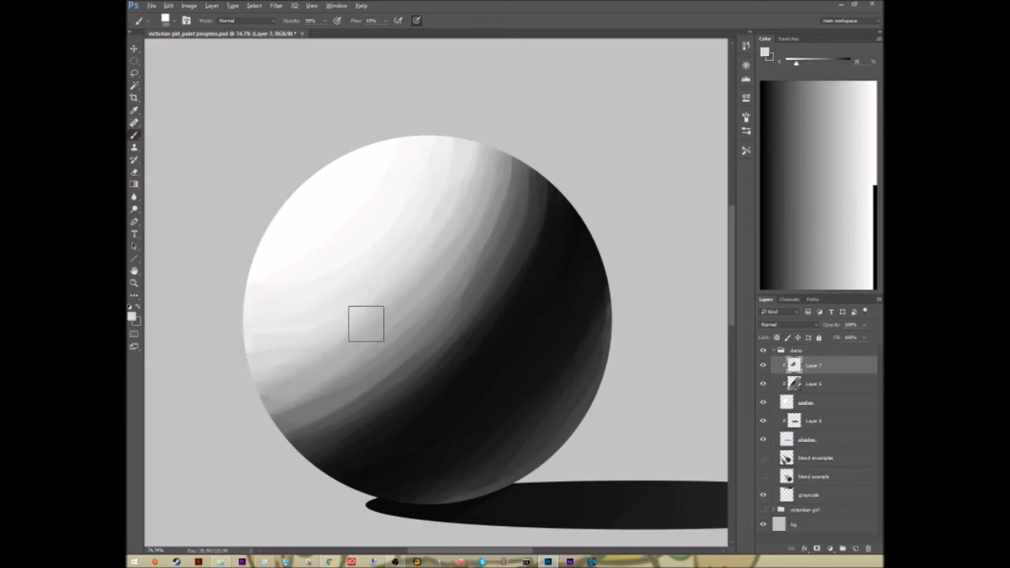
alt+click(299, 367)
Examine the sphere's overall shading at thumbnail size, both zoomed far out and in the Navigator preview
key(z)
mouse_move(426, 268)
mouse_down()
mouse_move(509, 248)
mouse_move(482, 263)
mouse_move(514, 245)
mouse_move(445, 288)
mouse_move(499, 264)
mouse_move(466, 275)
mouse_up()
drag(624, 226, 597, 227)
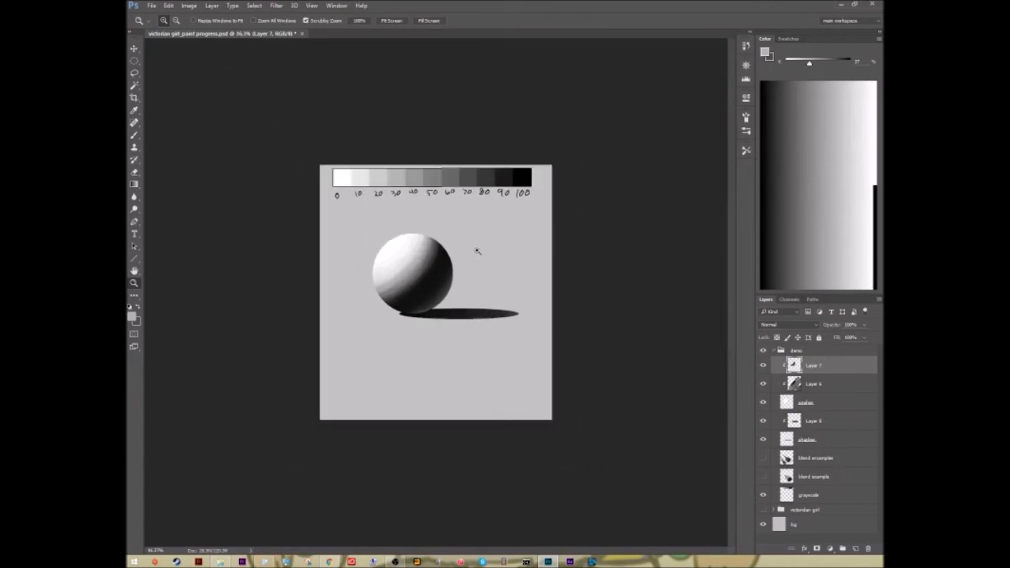
drag(513, 259, 459, 265)
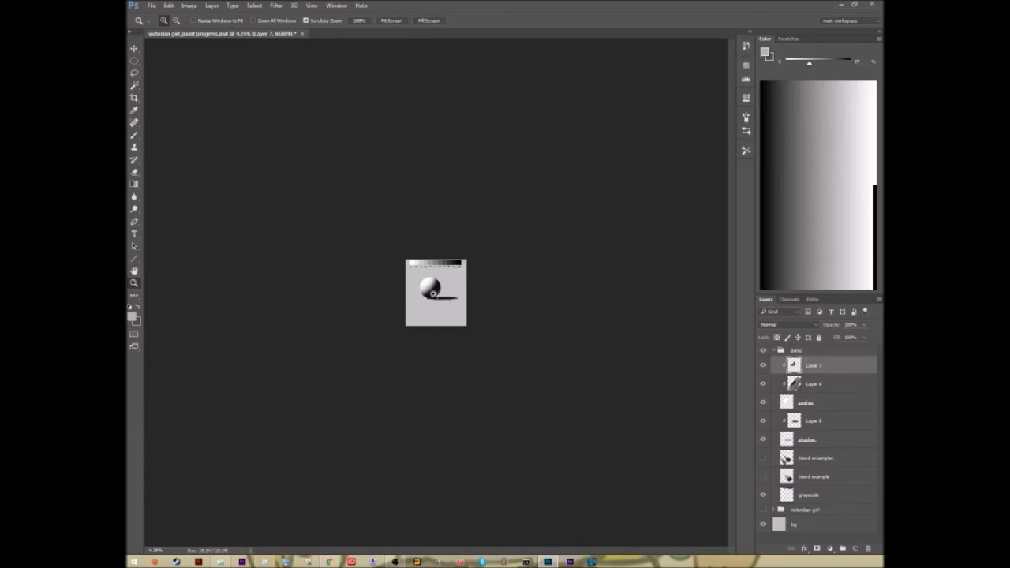
drag(441, 282, 583, 193)
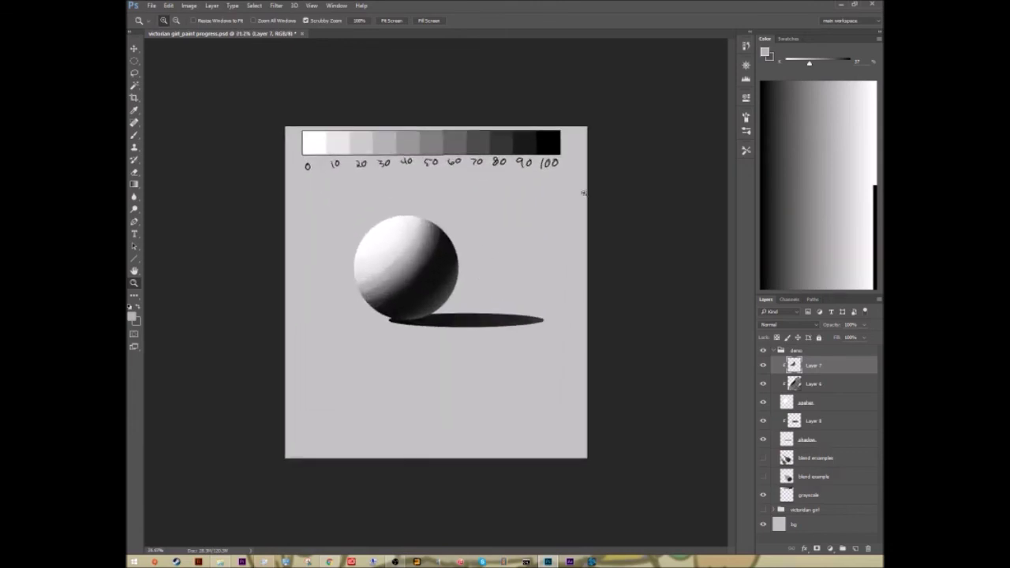
click(746, 65)
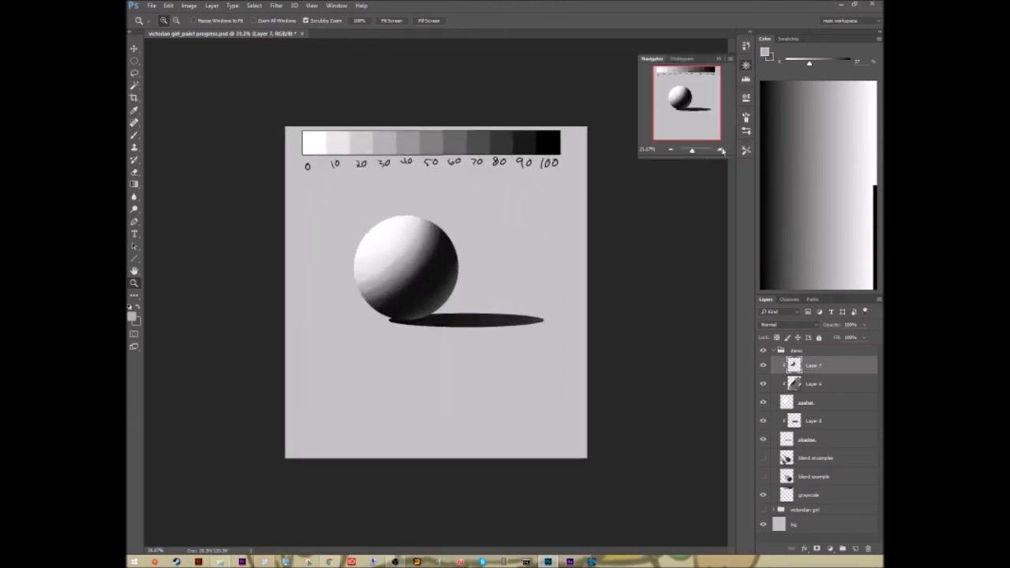
click(342, 7)
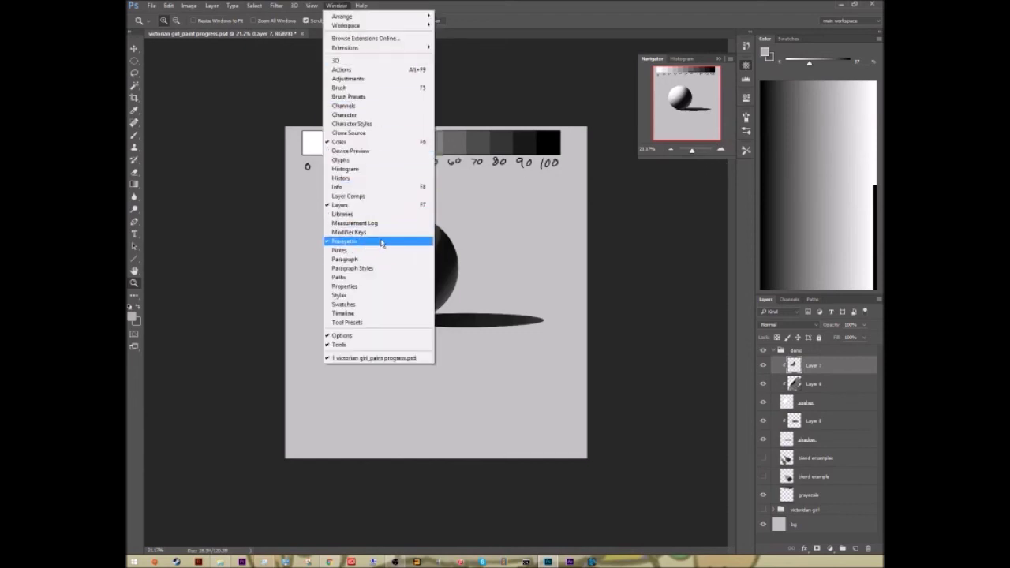
click(719, 62)
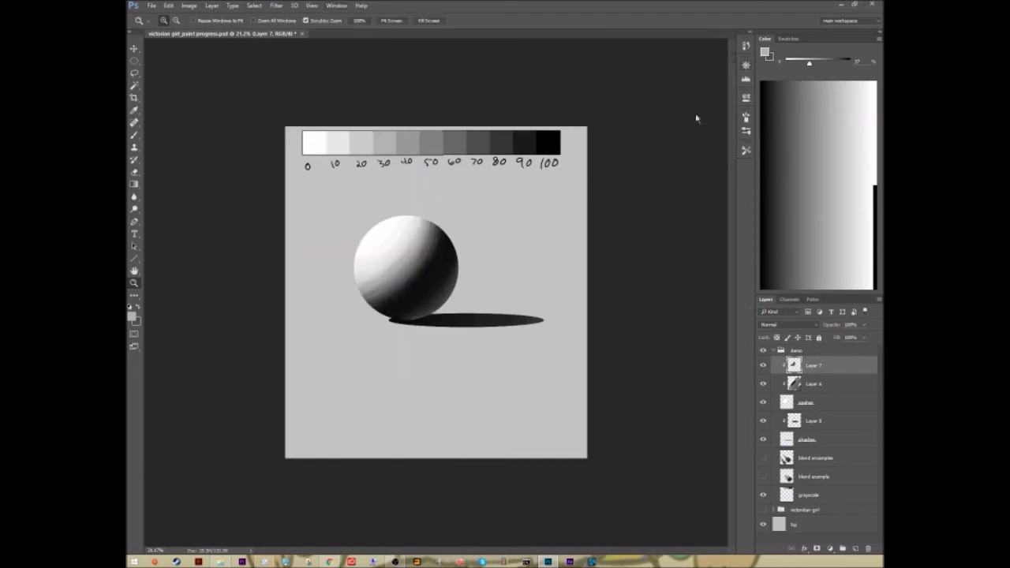
click(745, 65)
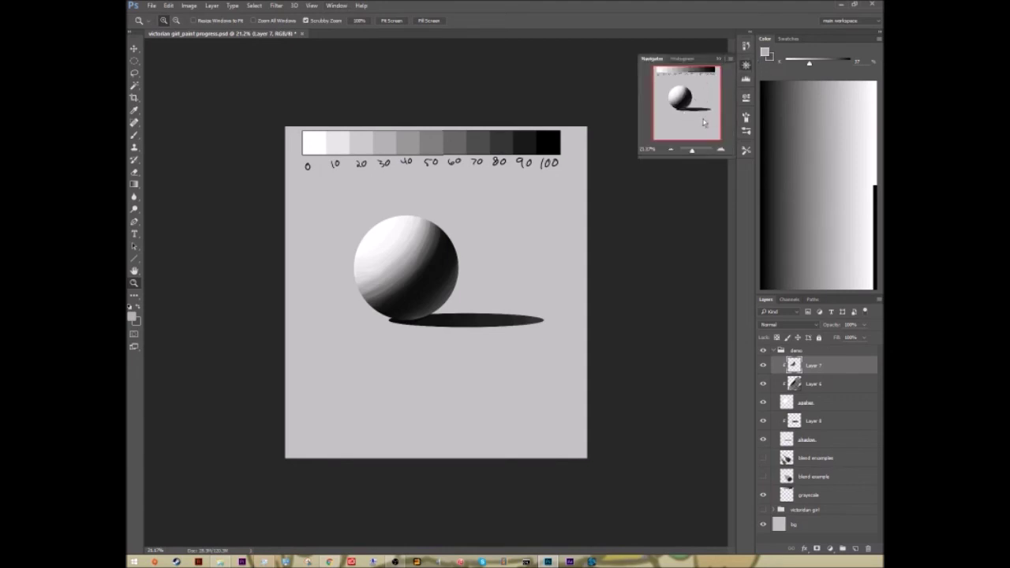
drag(438, 263, 590, 165)
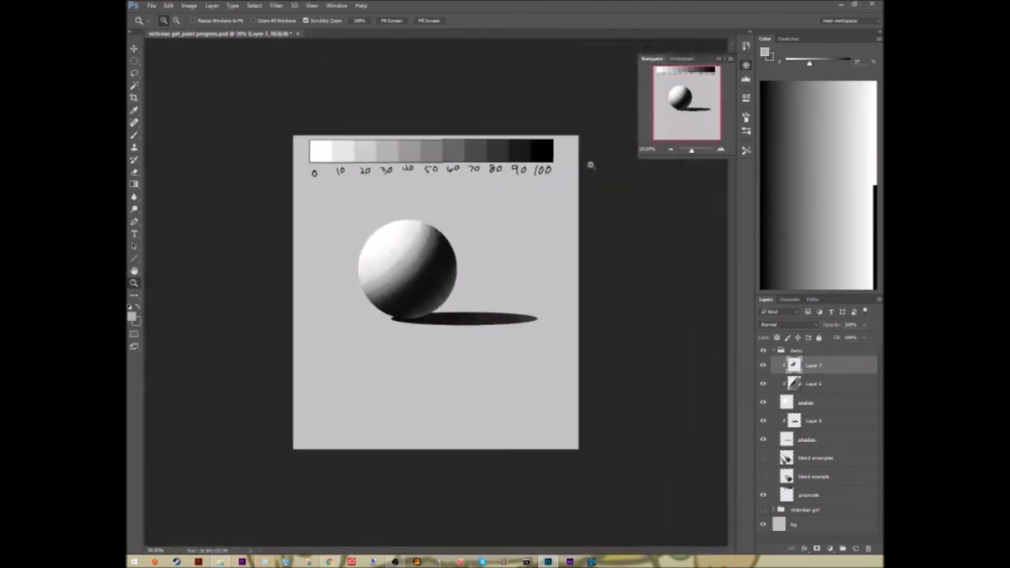
click(719, 58)
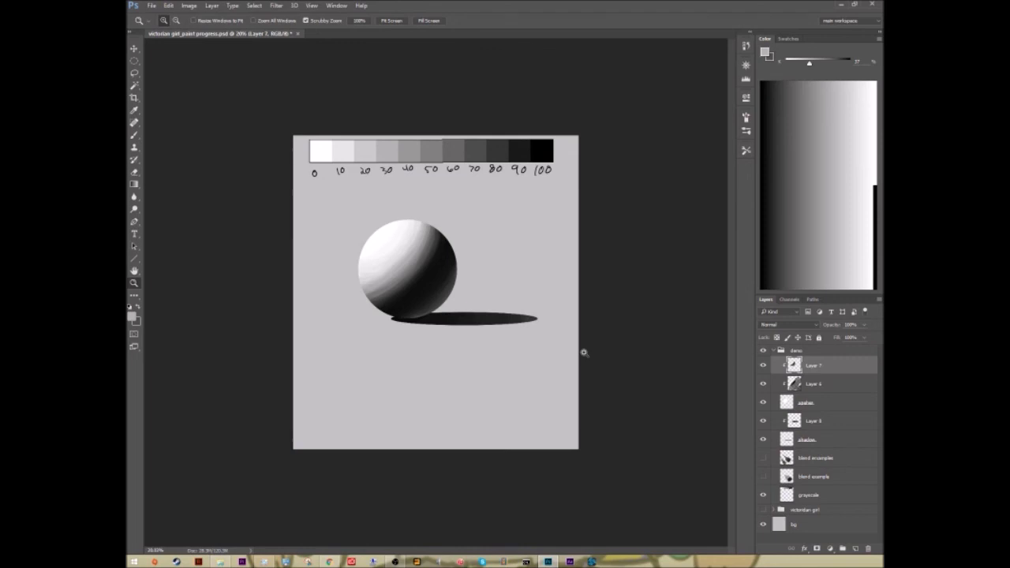
Collapse and hide the demo group, and show and expand the victorian girl group
click(774, 352)
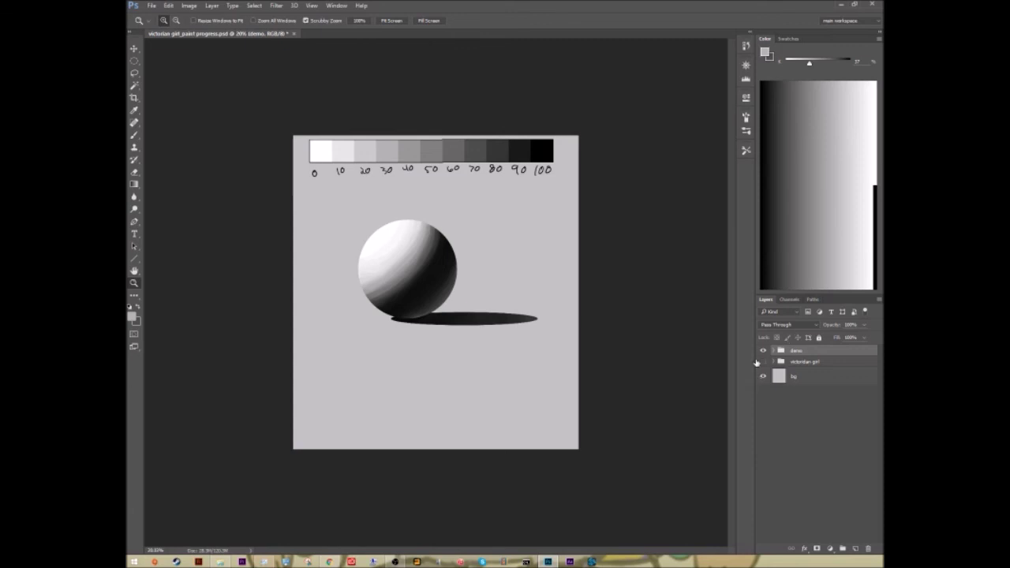
click(763, 351)
click(763, 361)
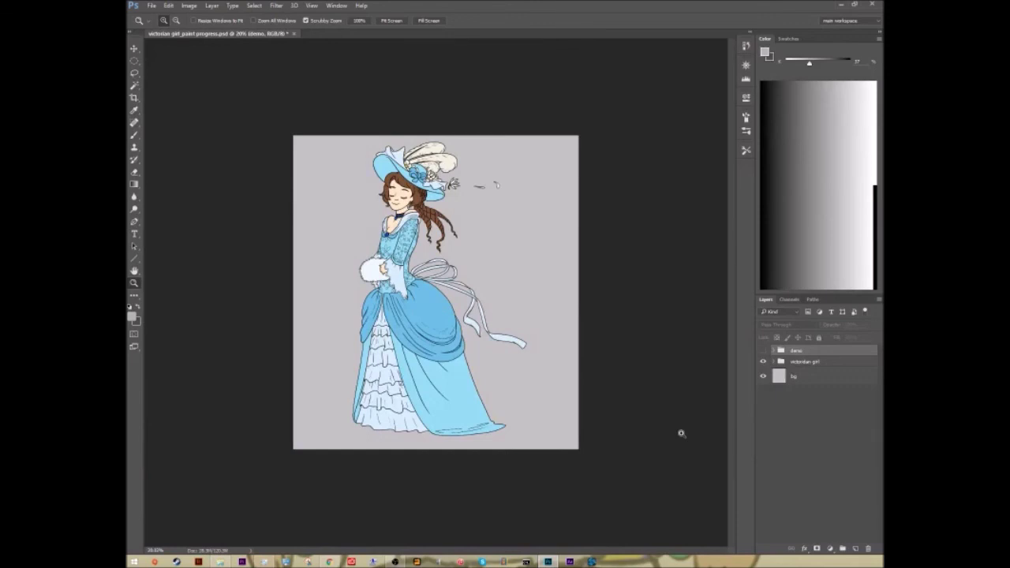
drag(450, 270, 452, 274)
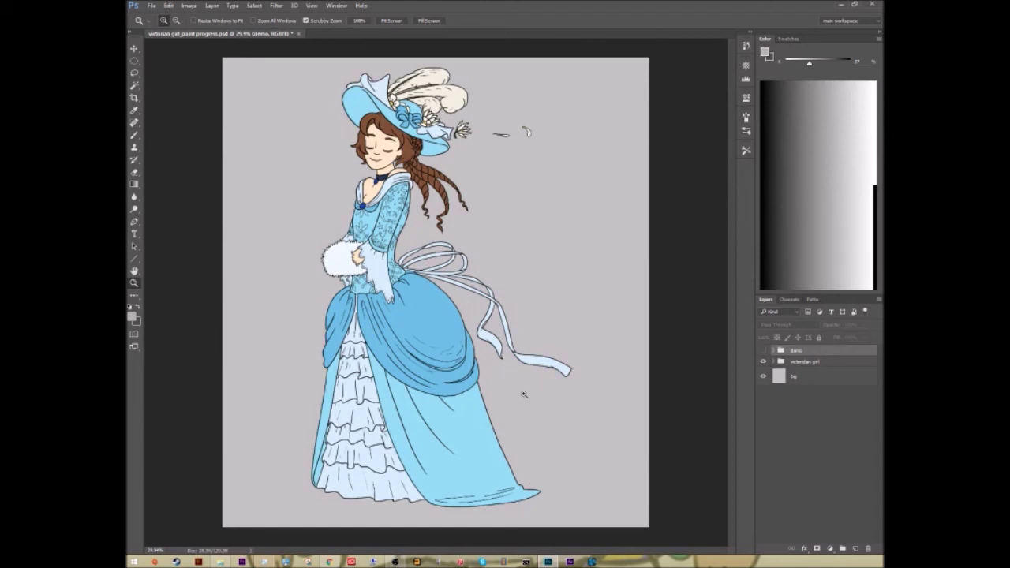
key(b)
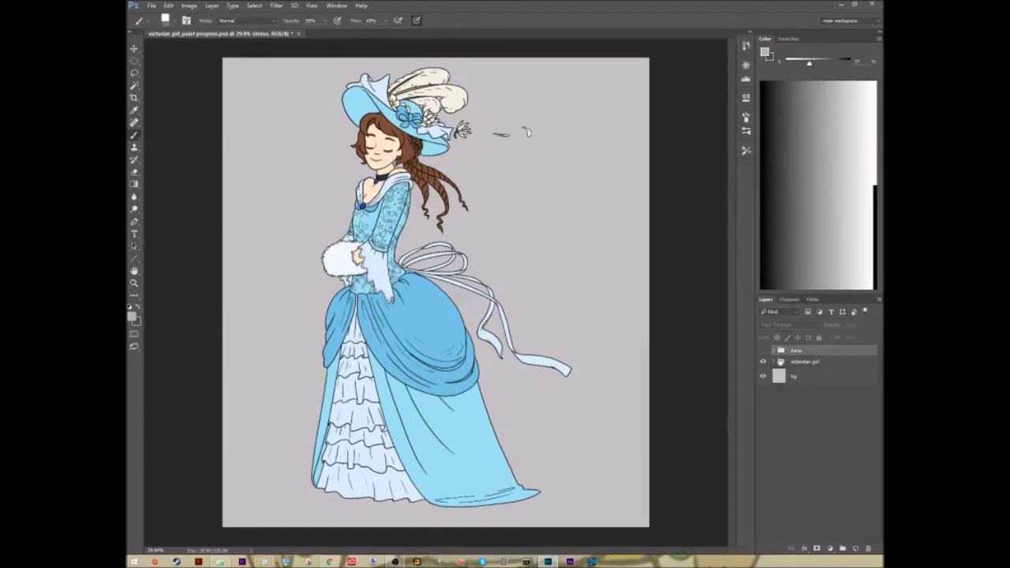
click(793, 364)
click(772, 362)
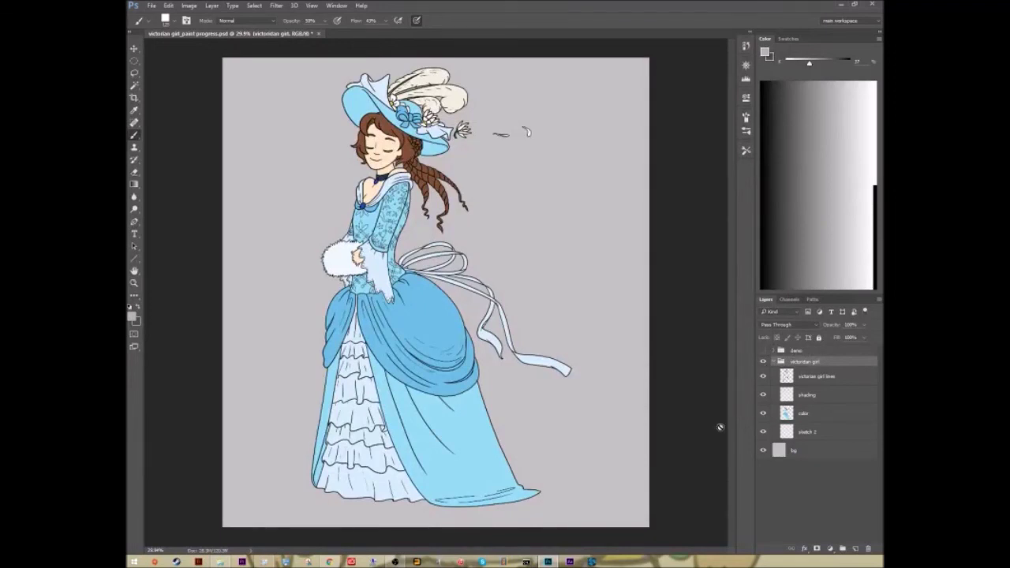
Compare the demo group's shaded sphere with the victorian girl drawing by swapping the two groups' visibility and switching back
click(763, 361)
click(763, 351)
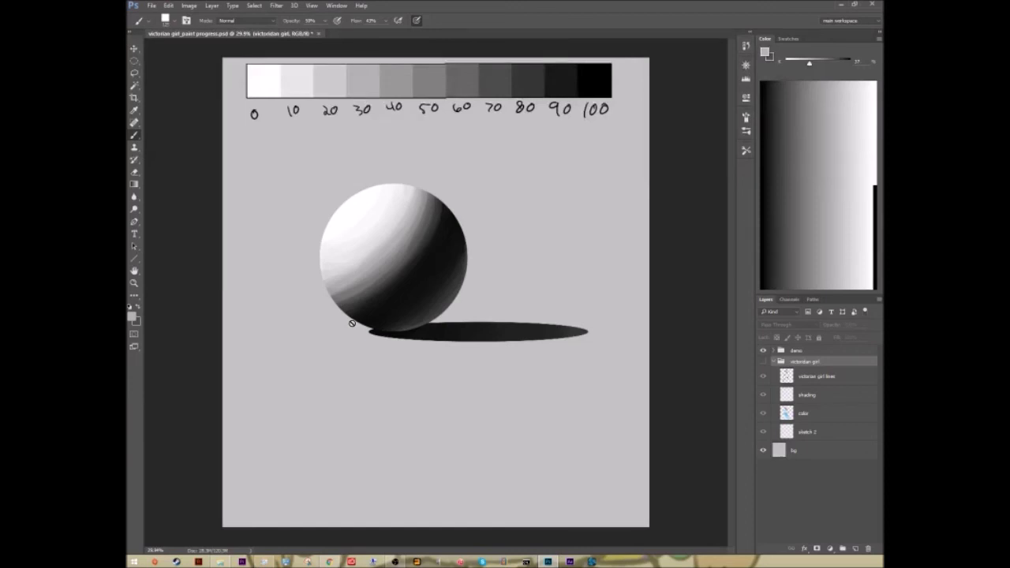
key(z)
alt+click(580, 436)
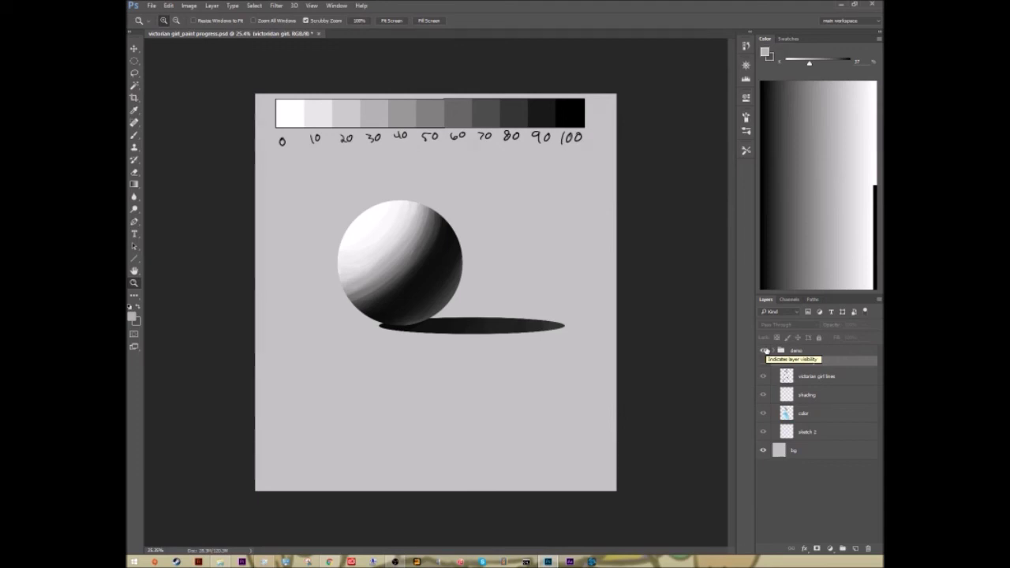
click(763, 350)
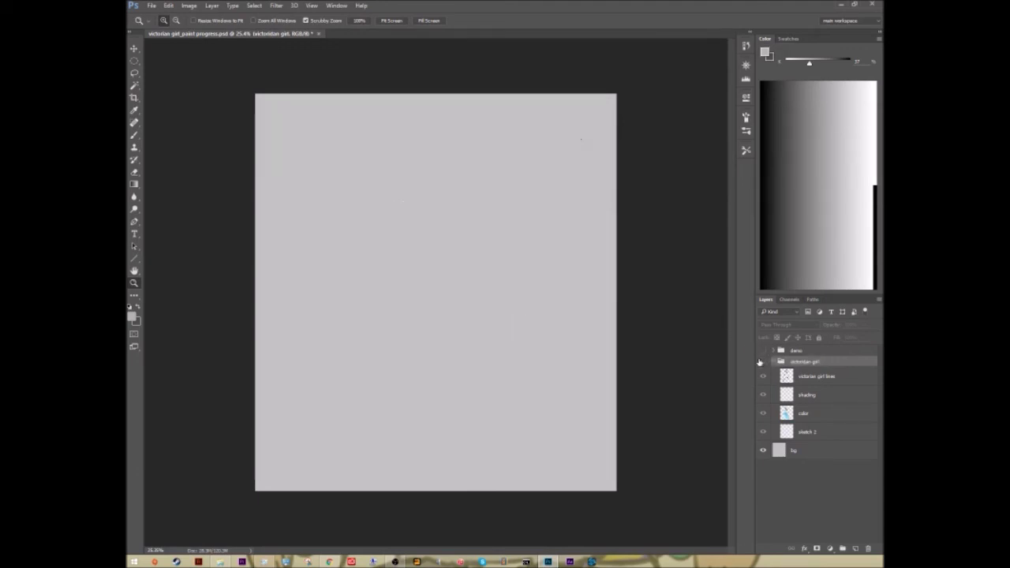
click(763, 361)
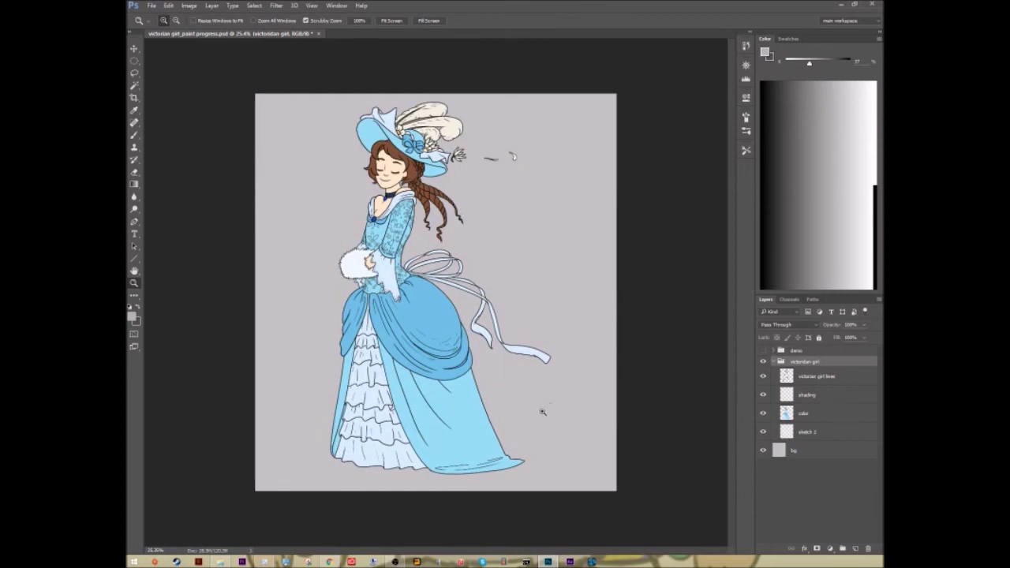
Switch the color picker to a hue cube and add a new layer between the color and sketch 2 layers
drag(531, 418, 541, 415)
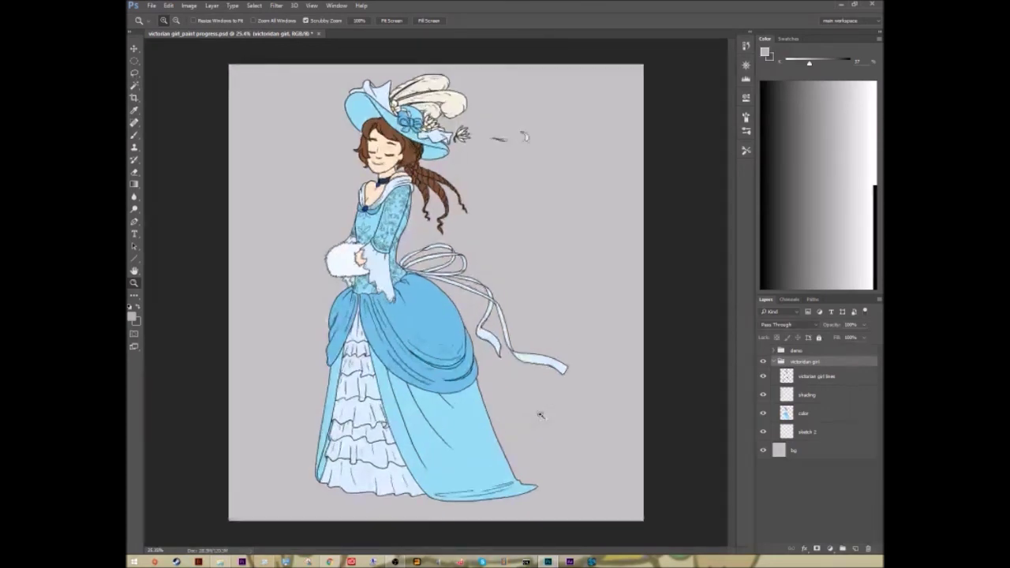
click(878, 38)
click(820, 46)
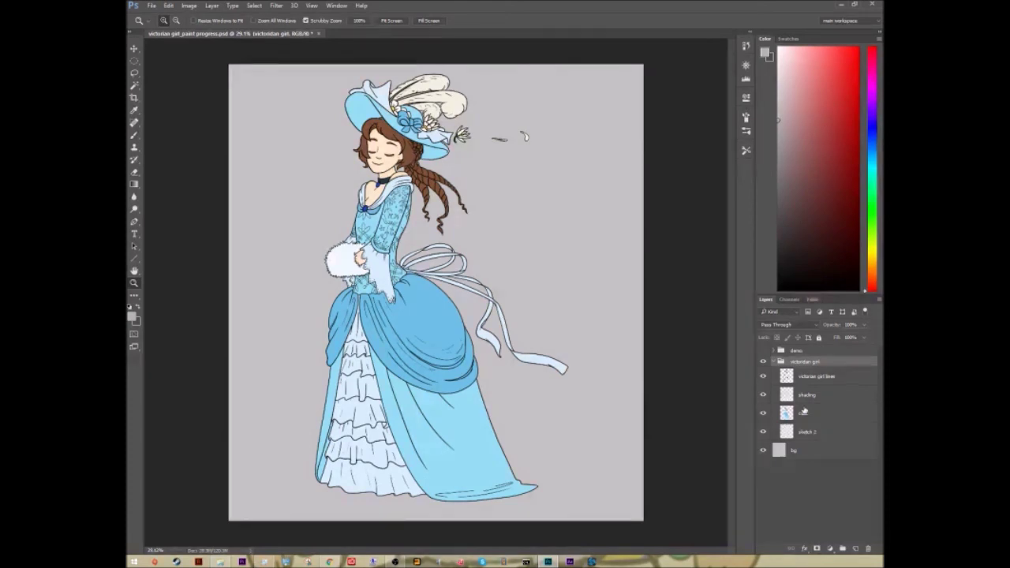
click(856, 550)
drag(806, 451, 818, 442)
Fill the new background layer with deep royal blue, and refill it with a slightly greener medium blue
key(i)
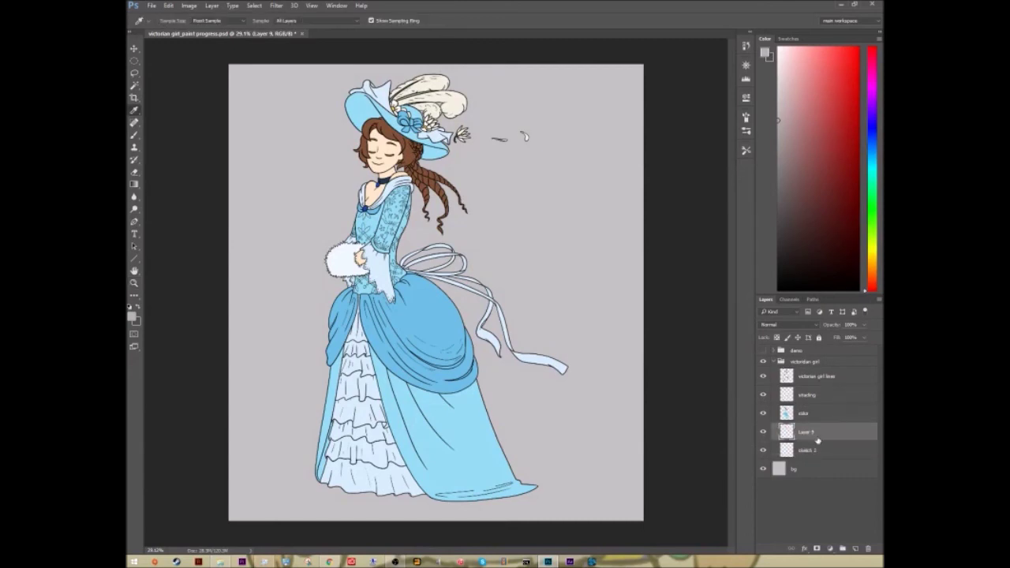
drag(868, 125, 868, 140)
click(840, 133)
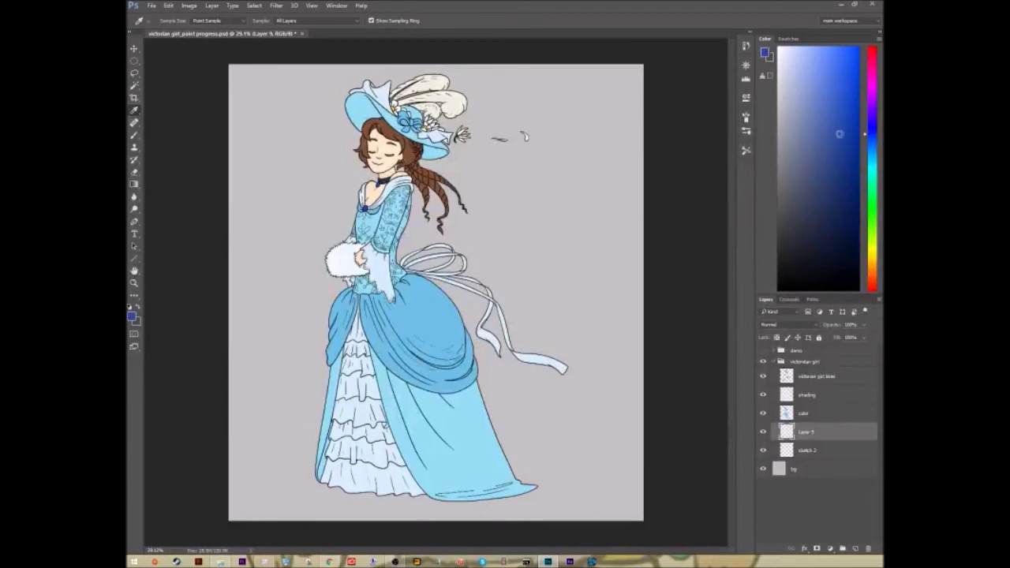
key(alt+BackSpace)
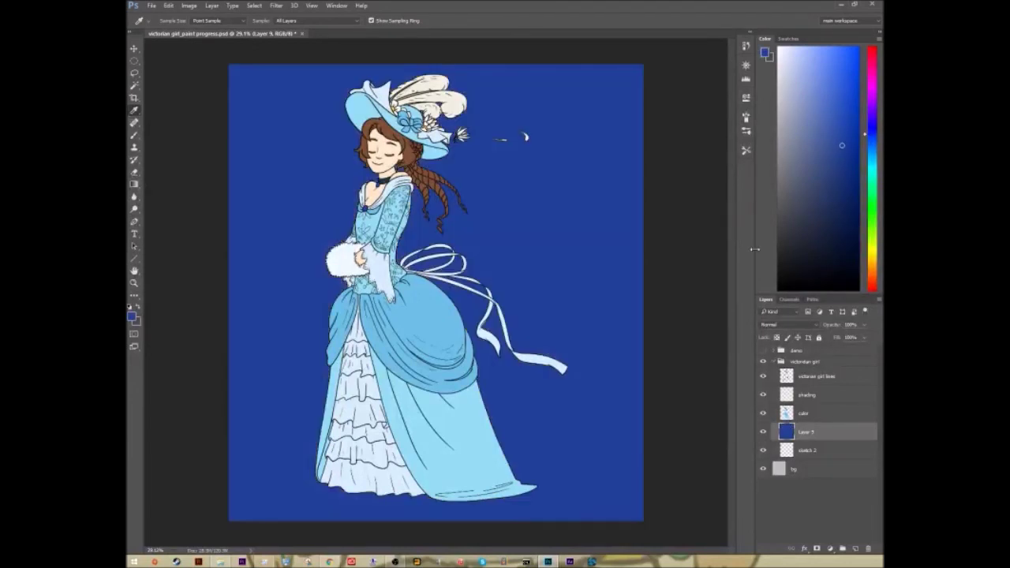
drag(869, 143, 867, 149)
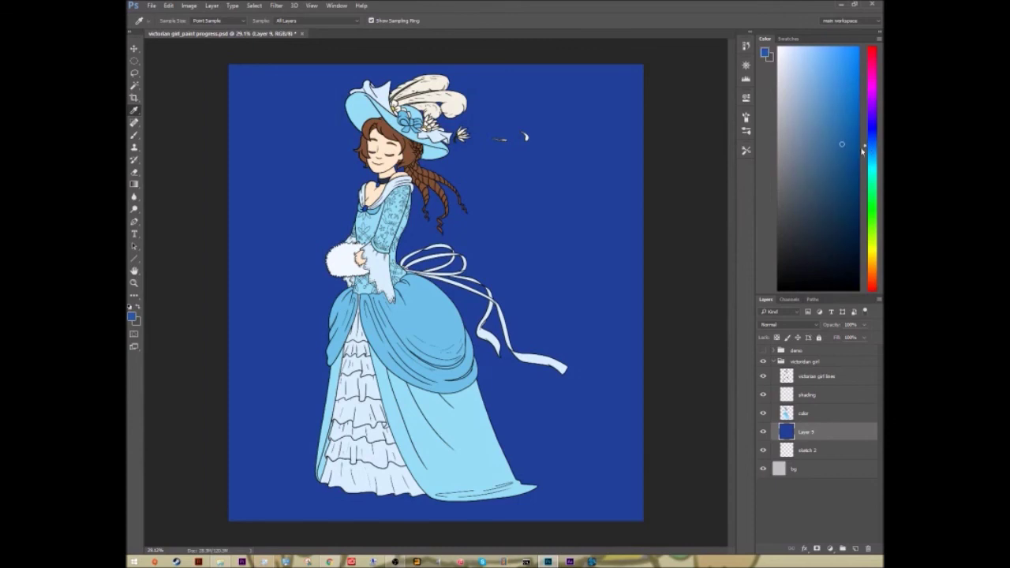
key(alt+BackSpace)
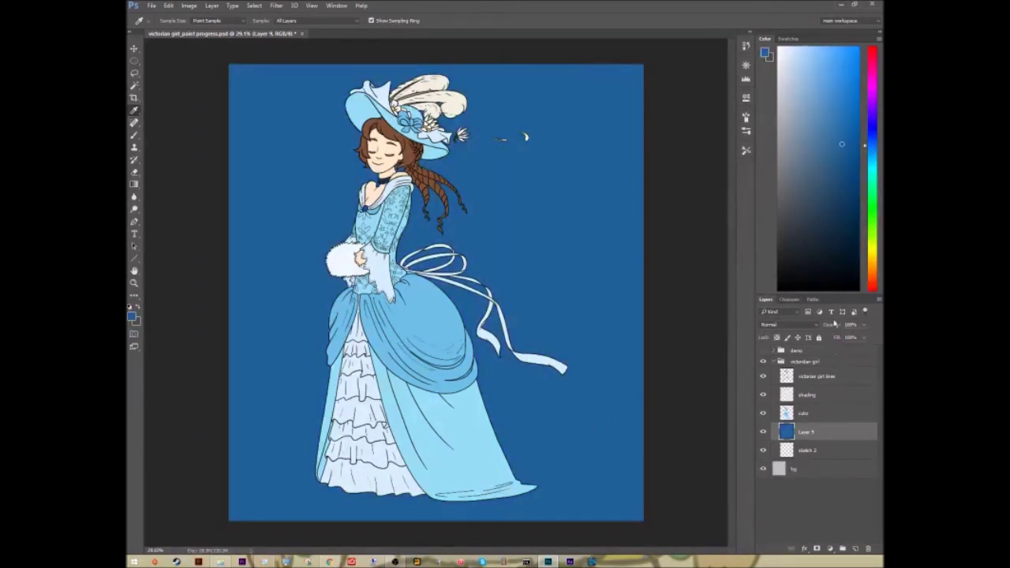
Refill the background layer with light pink, review it against the figure, and shift the fill to light lavender
mouse_move(875, 117)
mouse_down()
mouse_move(875, 81)
mouse_move(874, 257)
mouse_move(876, 72)
mouse_up()
click(813, 59)
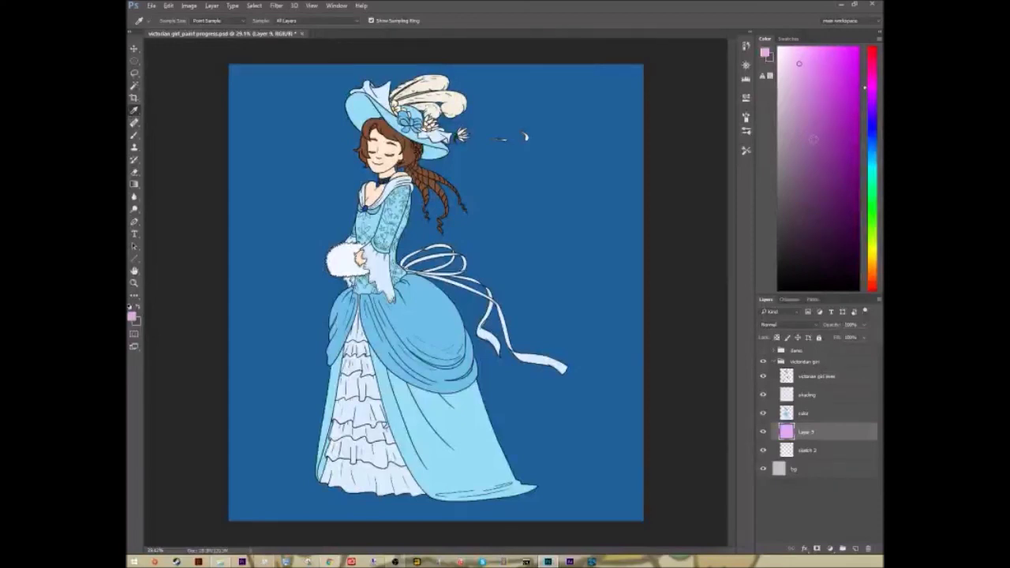
key(alt+BackSpace)
key(z)
drag(580, 405, 566, 406)
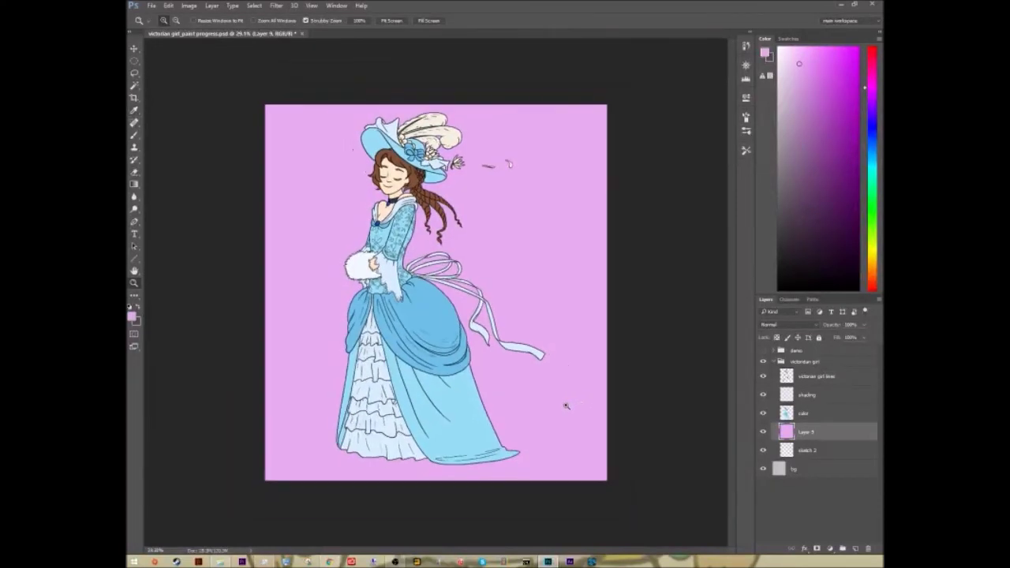
drag(519, 228, 605, 168)
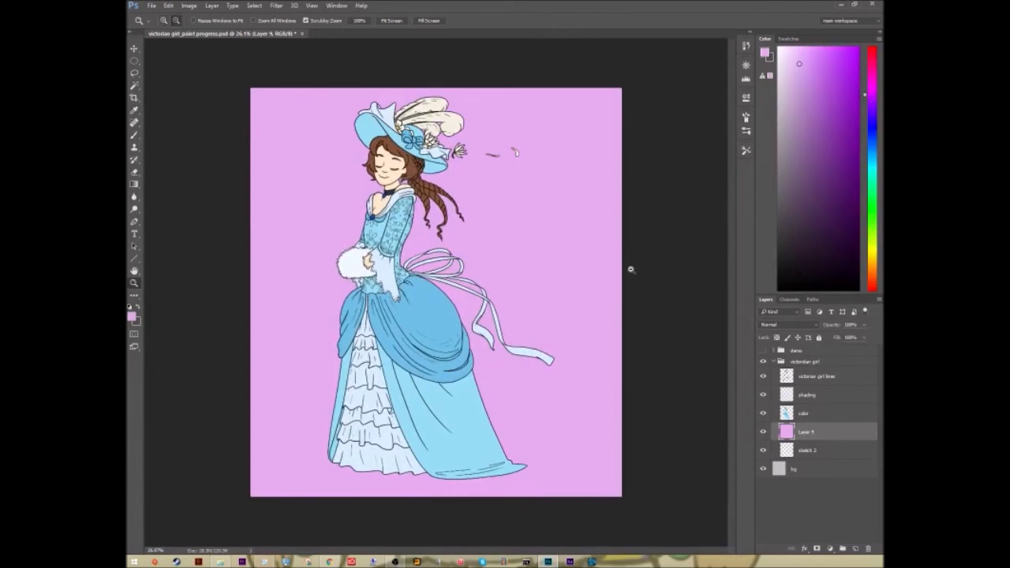
drag(533, 228, 523, 255)
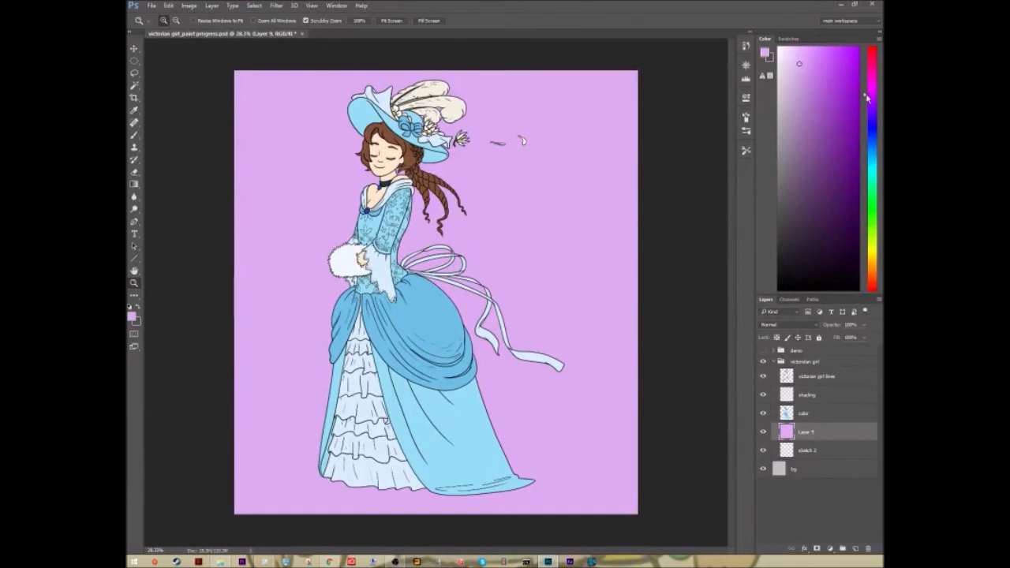
Try light cyan-blue, pale aqua and soft sky blue as successive fills on the background layer
drag(867, 96, 866, 161)
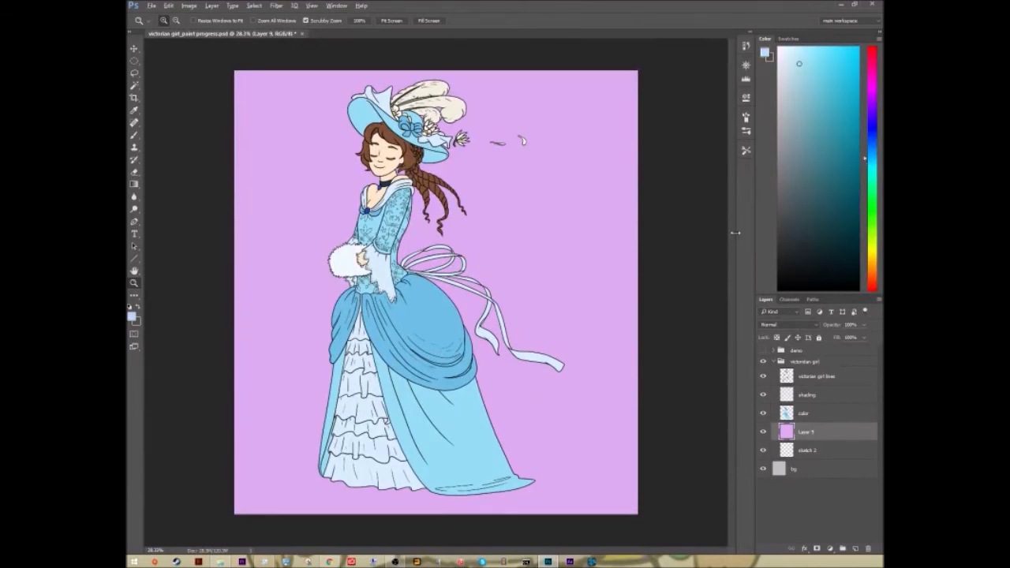
key(alt+BackSpace)
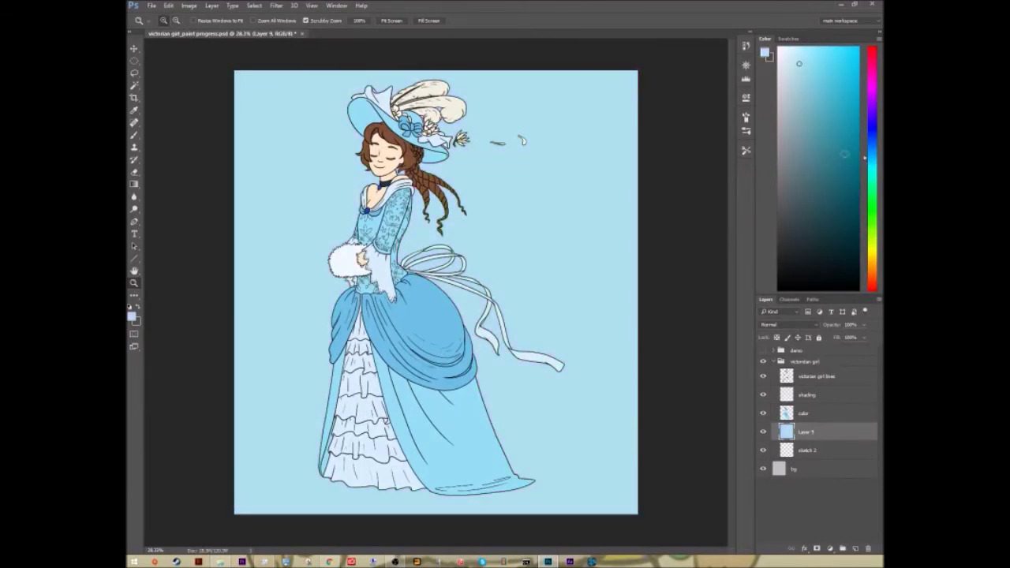
drag(867, 157, 866, 176)
key(alt+BackSpace)
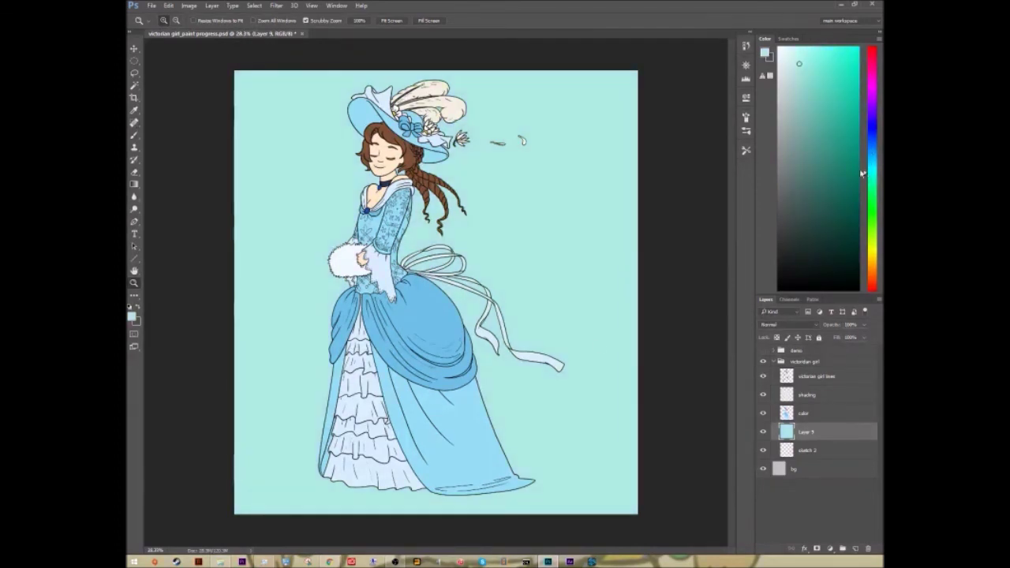
drag(865, 162, 867, 147)
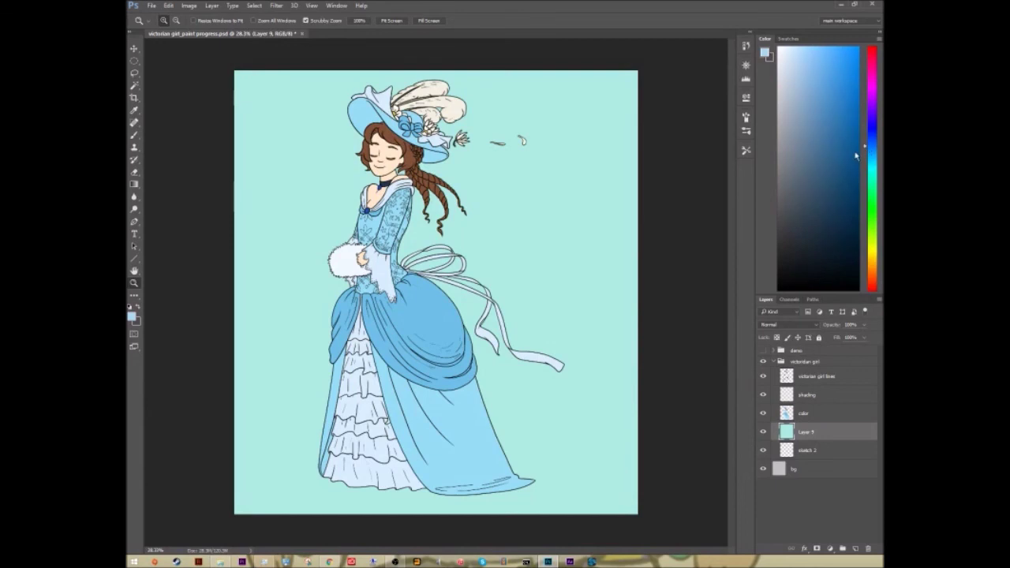
key(alt+BackSpace)
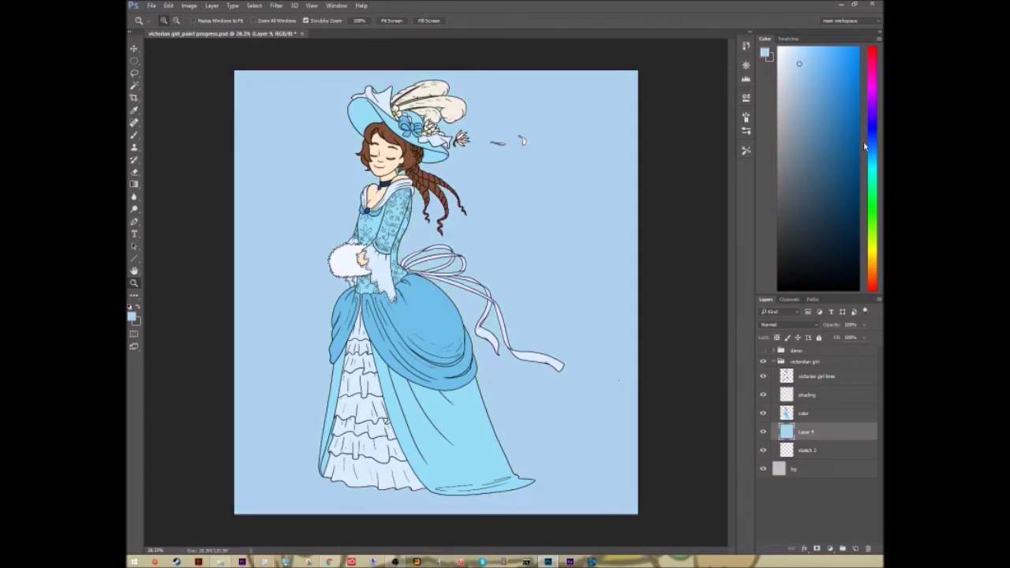
Shift the background fill to periwinkle and refill the layer with a slightly darker, more muted periwinkle blue
drag(865, 146, 866, 143)
key(alt+BackSpace)
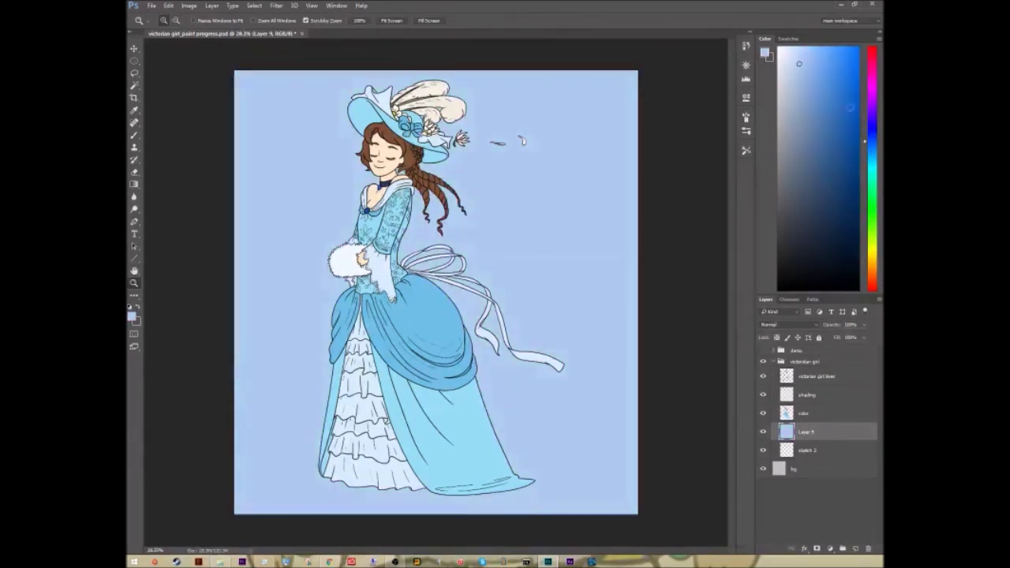
drag(803, 73, 804, 80)
key(alt+BackSpace)
drag(605, 397, 599, 401)
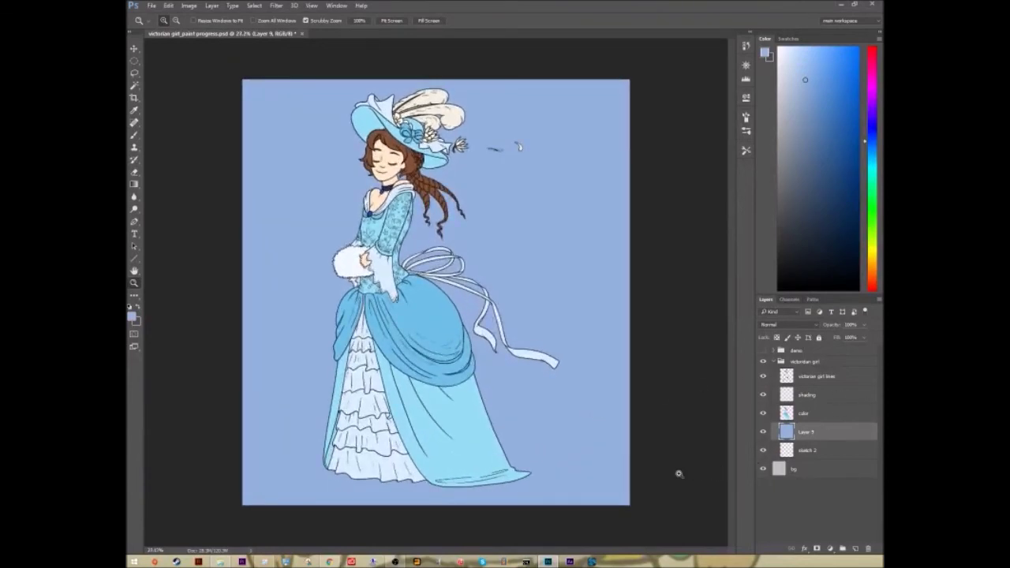
Sample the periwinkle background color and load the lining brush tool preset
key(i)
drag(594, 446, 610, 474)
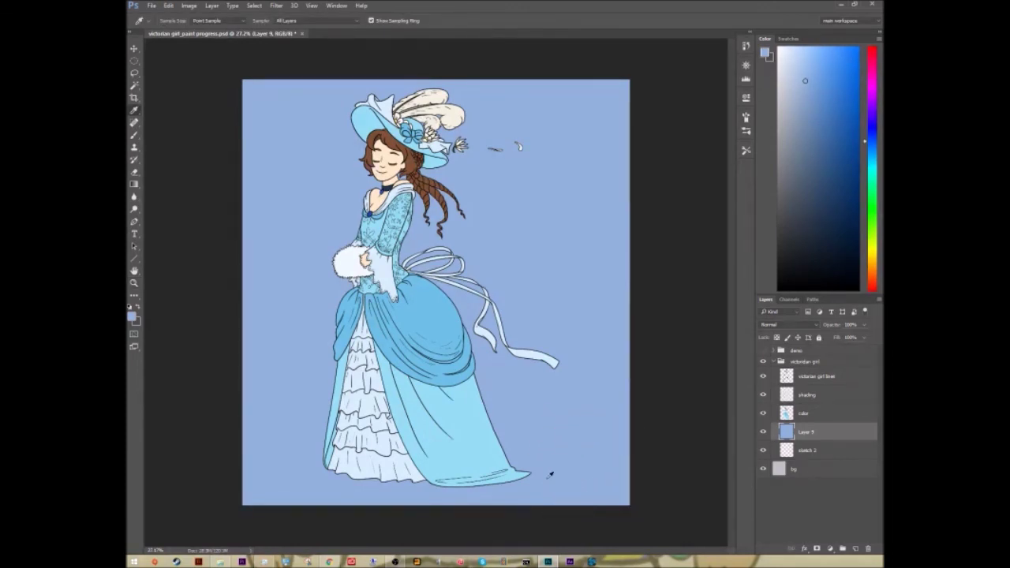
key(b)
click(746, 150)
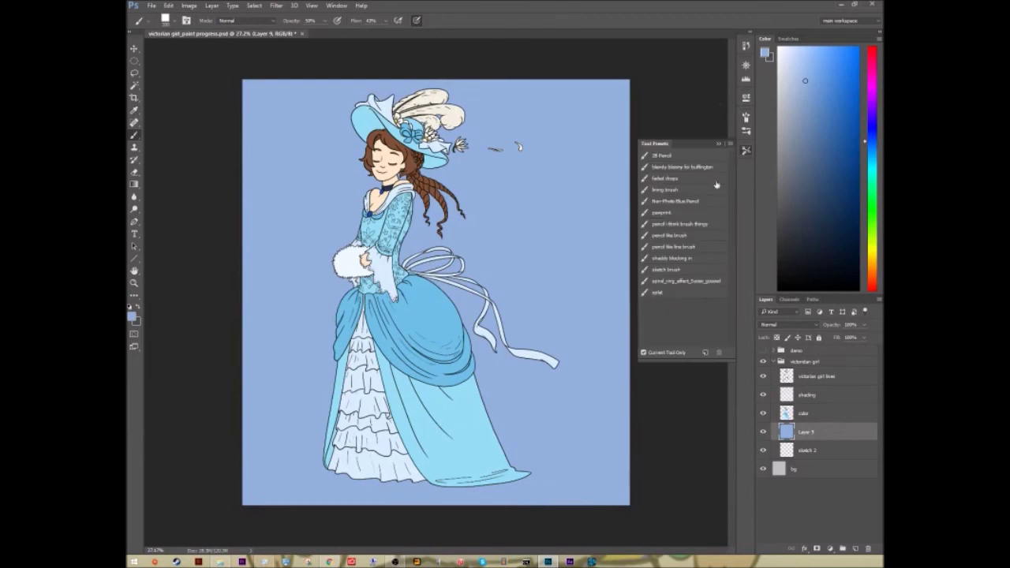
click(670, 192)
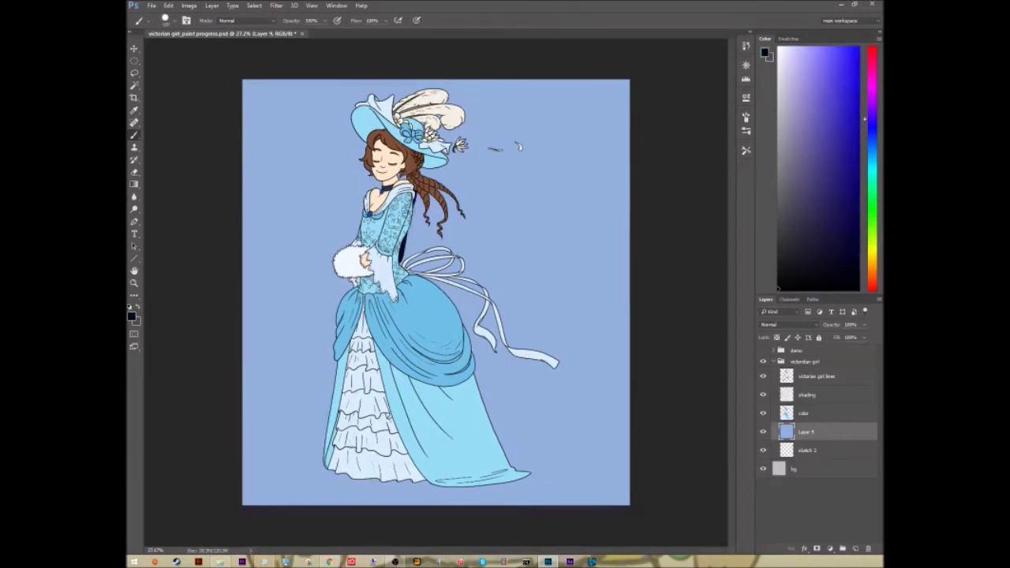
Test a black stroke along the back of the bodice on the color layer and undo it
key(alt+bracketright)
drag(413, 214, 401, 263)
key(ctrl+z)
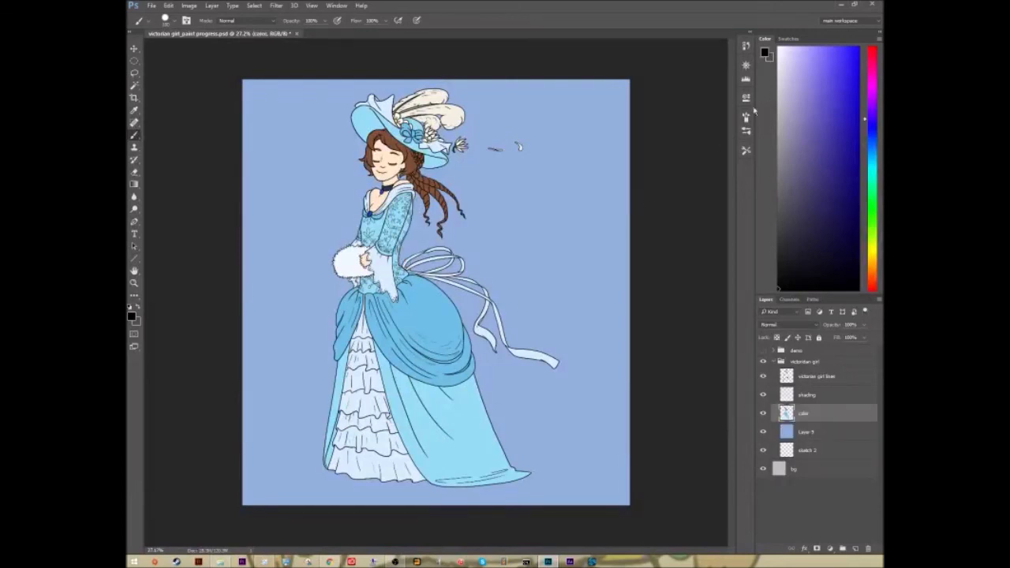
Recover the background blue from the swatches, test shadow strokes along the bodice back and skirt edge, and undo them
click(787, 39)
click(786, 62)
click(765, 38)
drag(405, 210, 404, 278)
drag(508, 479, 473, 381)
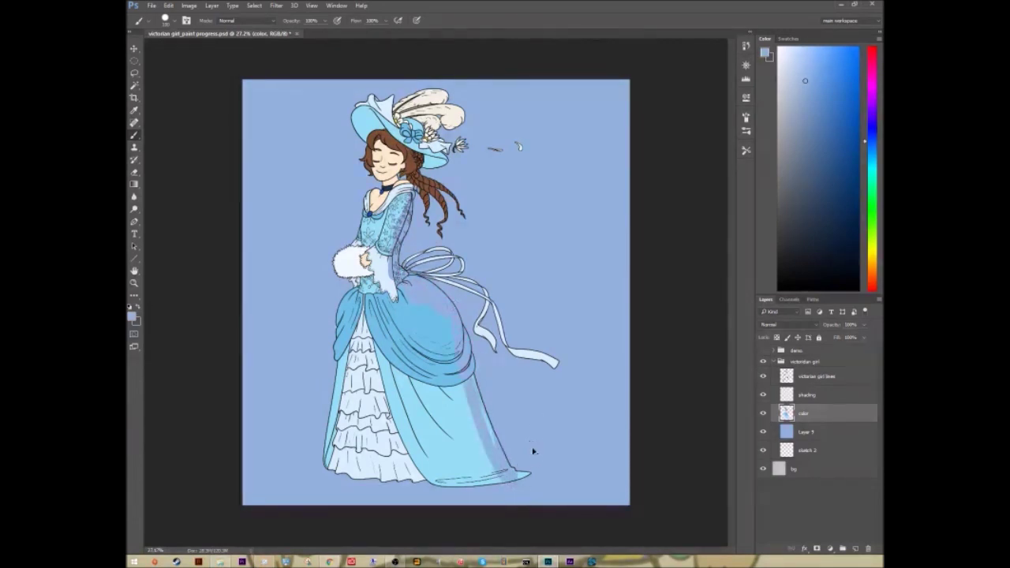
key(ctrl+z)
key(ctrl+alt+z)
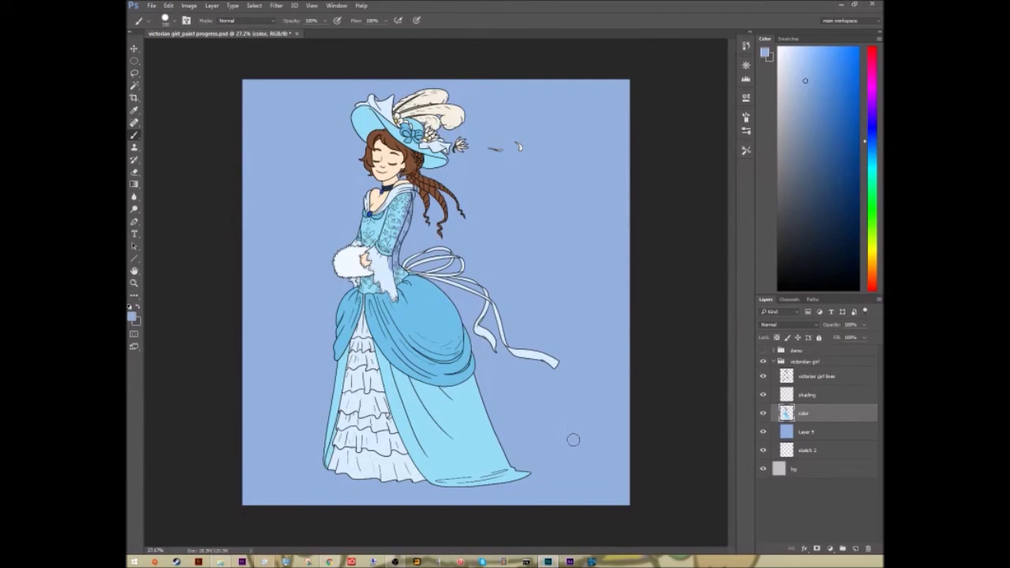
Sample the periwinkle background and shift it to a darker, slightly more violet blue as the shading color
key(i)
click(594, 473)
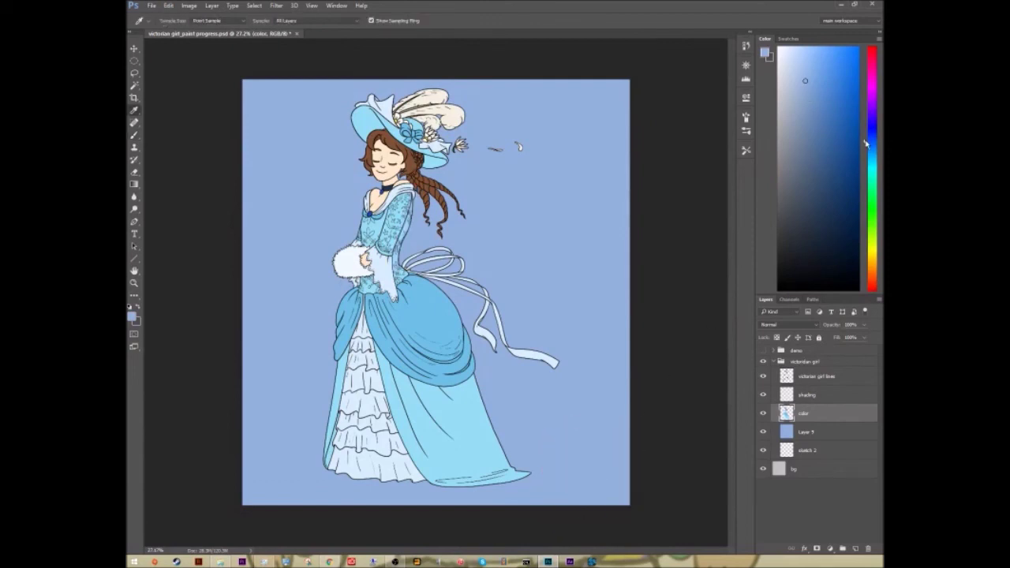
drag(866, 139, 866, 136)
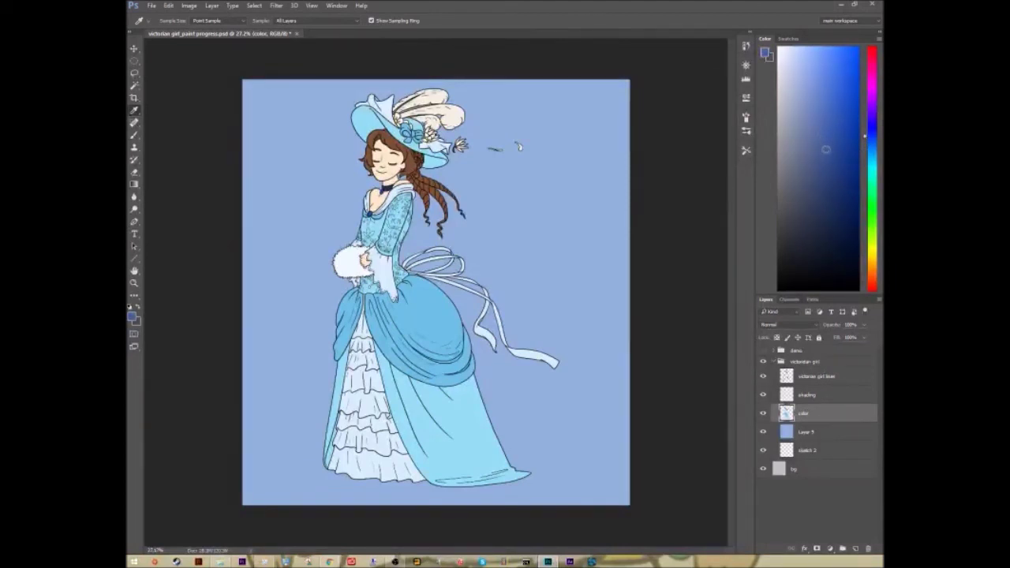
Clip the shading layer to the color layer so the shading stays within the figure
key(z)
drag(406, 159, 726, 130)
key(space)
drag(501, 86, 500, 304)
key(b)
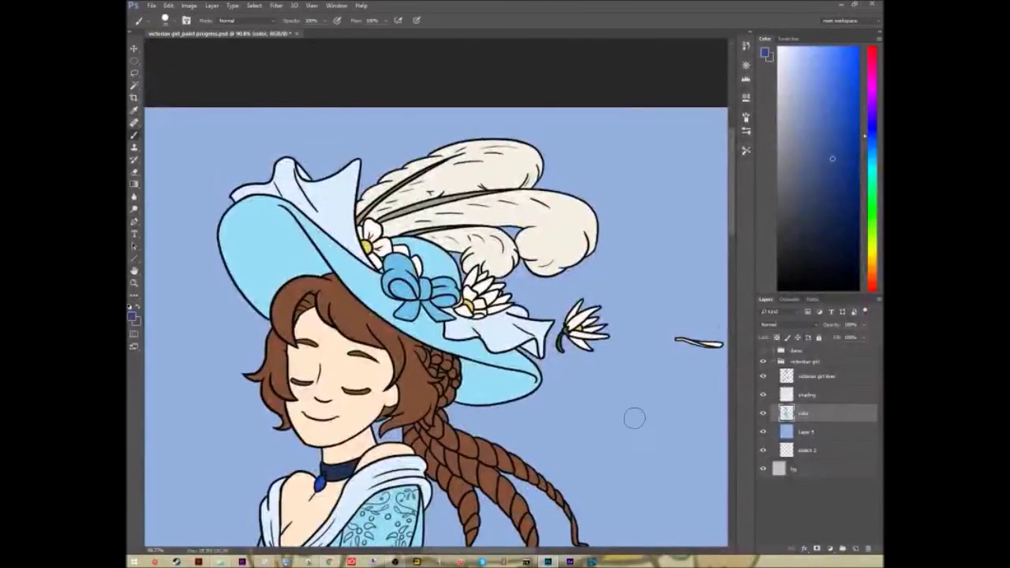
click(806, 401)
alt+click(814, 402)
Add a layer above the victorian girl lines and draw a light source mark with rays in the canvas's upper-left corner
key(z)
drag(559, 394, 616, 353)
key(space)
drag(727, 330, 774, 317)
key(z)
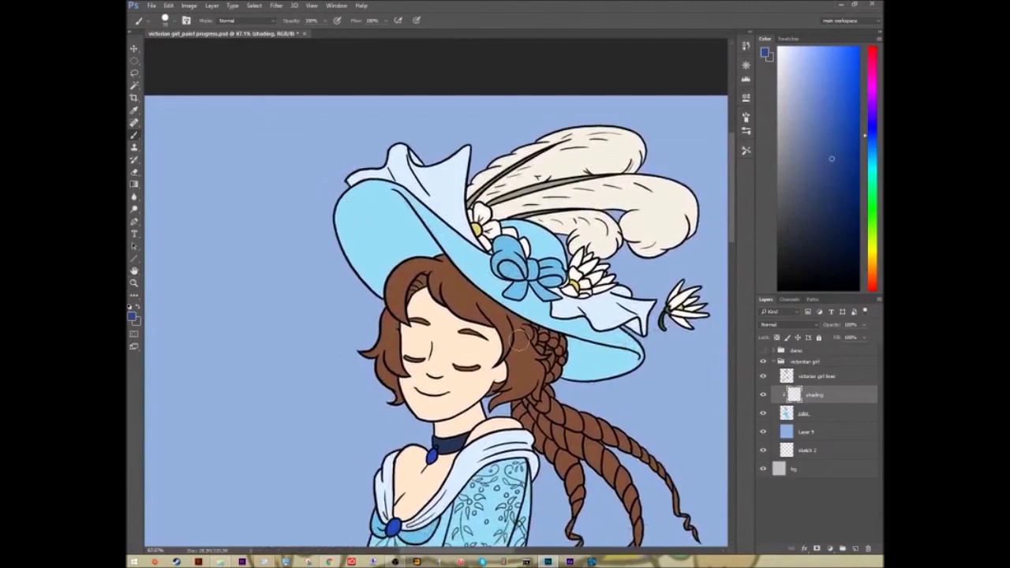
drag(529, 282, 437, 281)
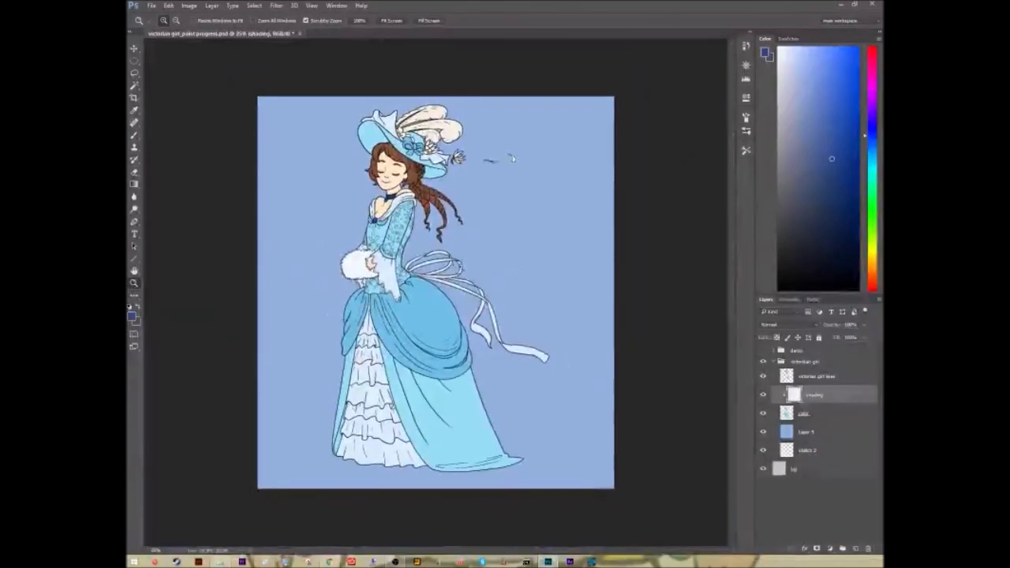
key(b)
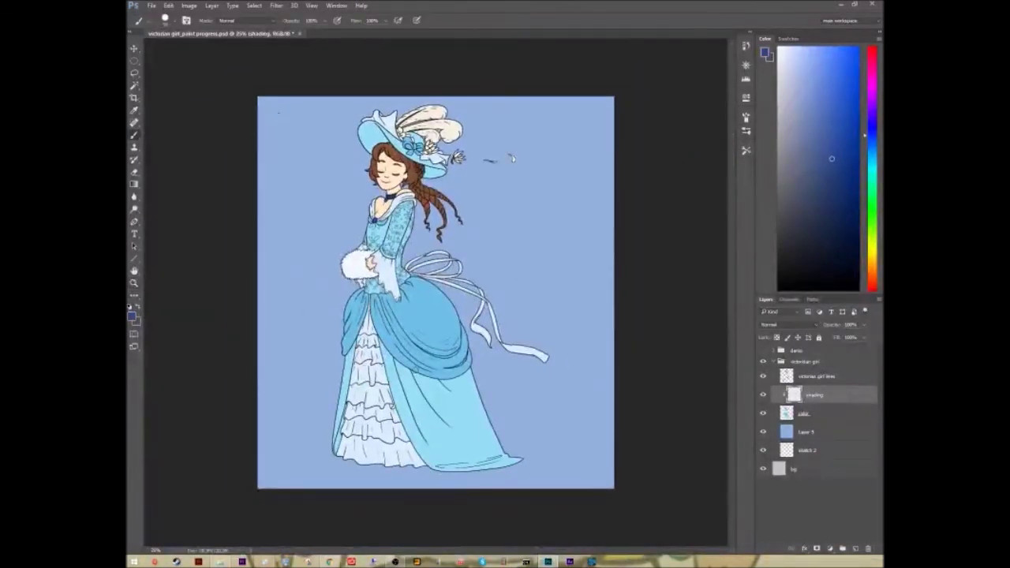
click(811, 382)
click(855, 548)
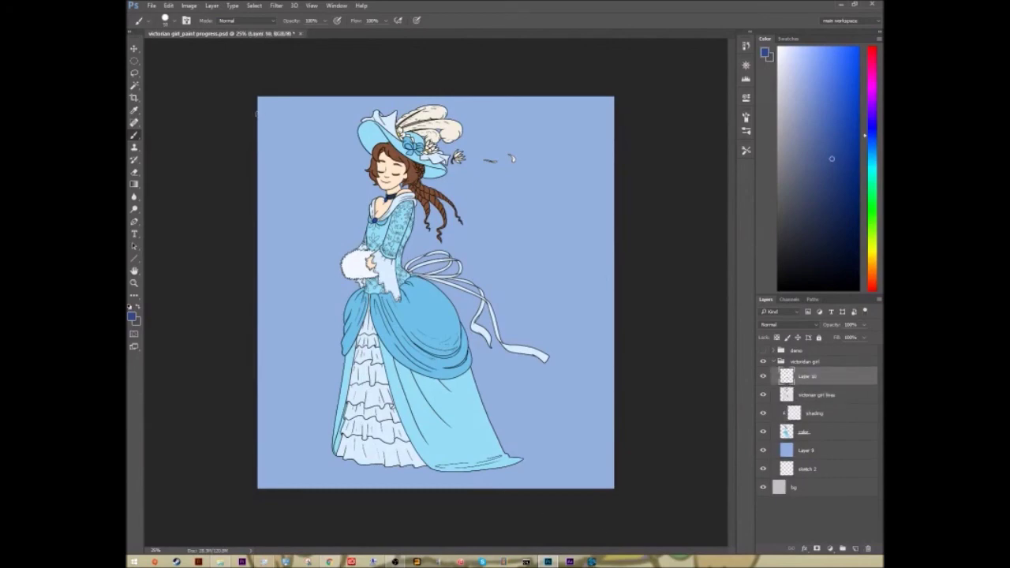
mouse_move(274, 115)
mouse_down()
mouse_move(316, 173)
mouse_move(332, 108)
mouse_up()
Paint dark blue shadow on the lower part of the hat's pale upright ribbon on the shading layer
key(z)
drag(406, 151, 496, 401)
key(space)
click(813, 413)
key(b)
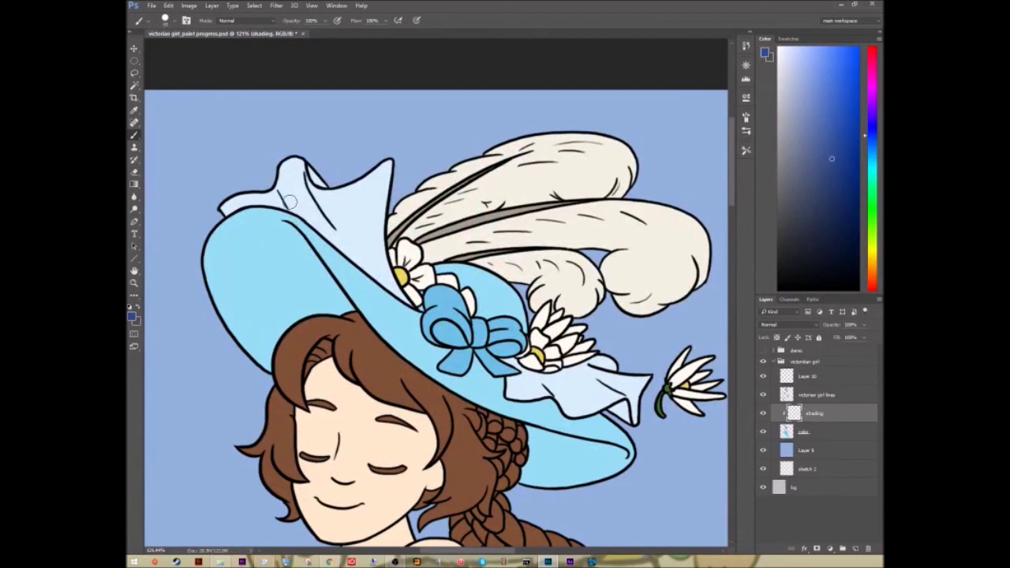
mouse_move(291, 207)
mouse_down()
mouse_move(325, 223)
mouse_move(332, 234)
mouse_move(304, 213)
mouse_move(340, 247)
mouse_move(324, 217)
mouse_move(371, 229)
mouse_move(385, 220)
mouse_up()
drag(392, 162, 381, 257)
mouse_move(385, 201)
mouse_down()
mouse_move(383, 245)
mouse_move(411, 304)
mouse_move(345, 227)
mouse_move(325, 232)
mouse_move(377, 254)
mouse_up()
Fill the remaining gaps in the hat ribbon's shadow and clean up its edge with the Eraser
key(z)
drag(373, 194, 570, 311)
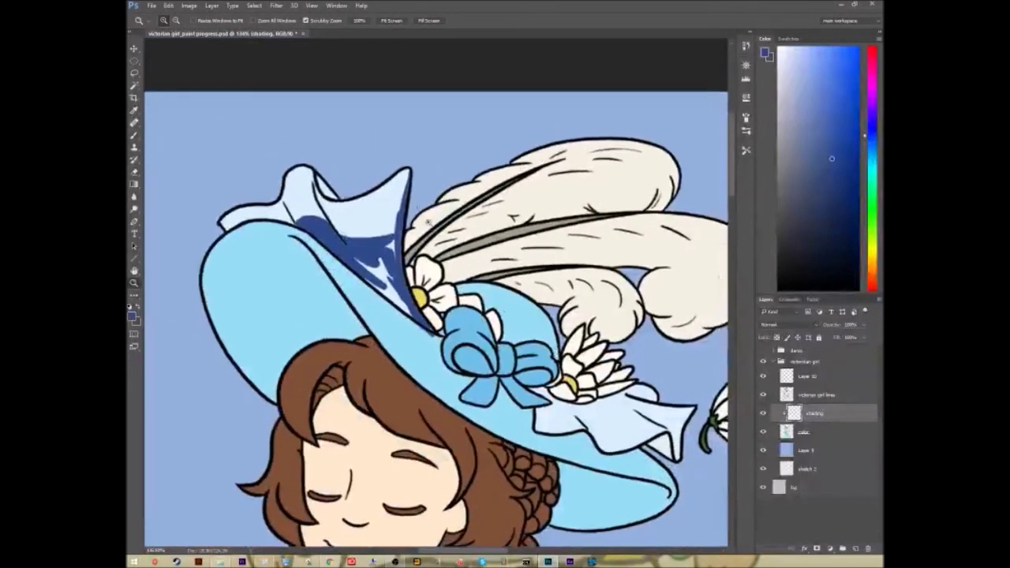
mouse_move(385, 232)
mouse_down()
mouse_move(368, 265)
mouse_move(376, 280)
mouse_move(359, 259)
mouse_move(403, 306)
mouse_move(367, 272)
mouse_move(389, 247)
mouse_up()
key(b)
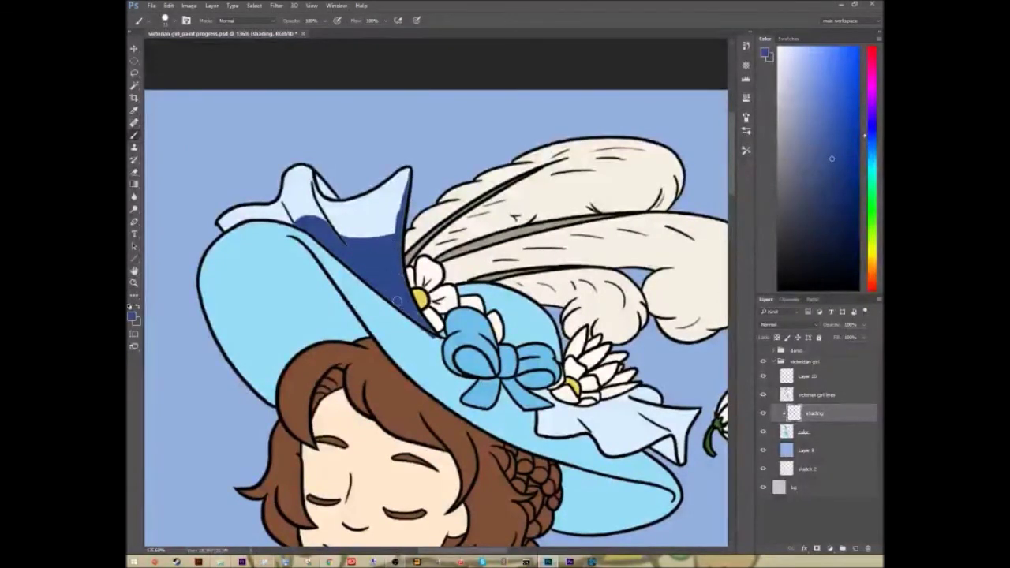
key(e)
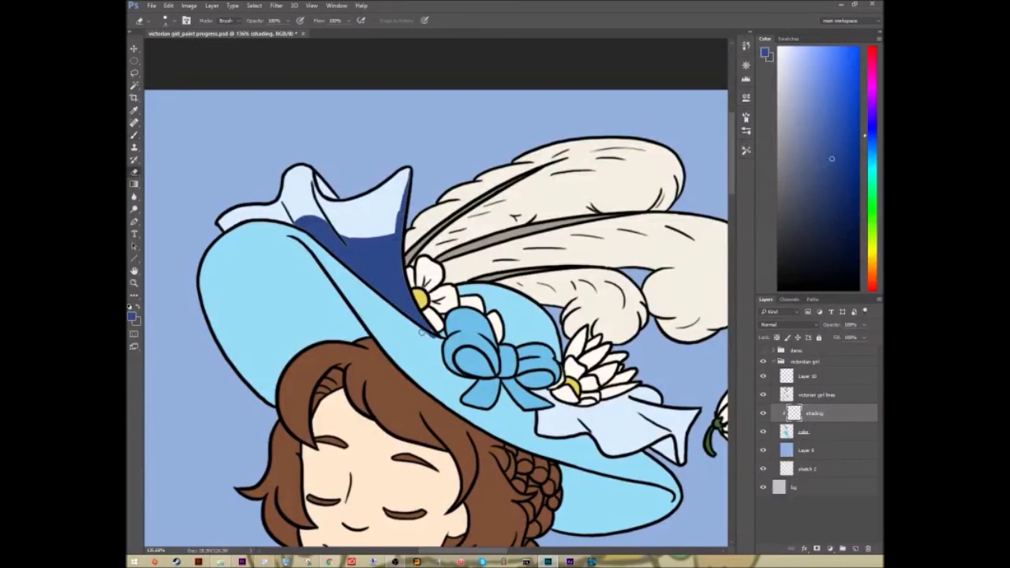
key(space)
drag(502, 353, 539, 421)
key(e)
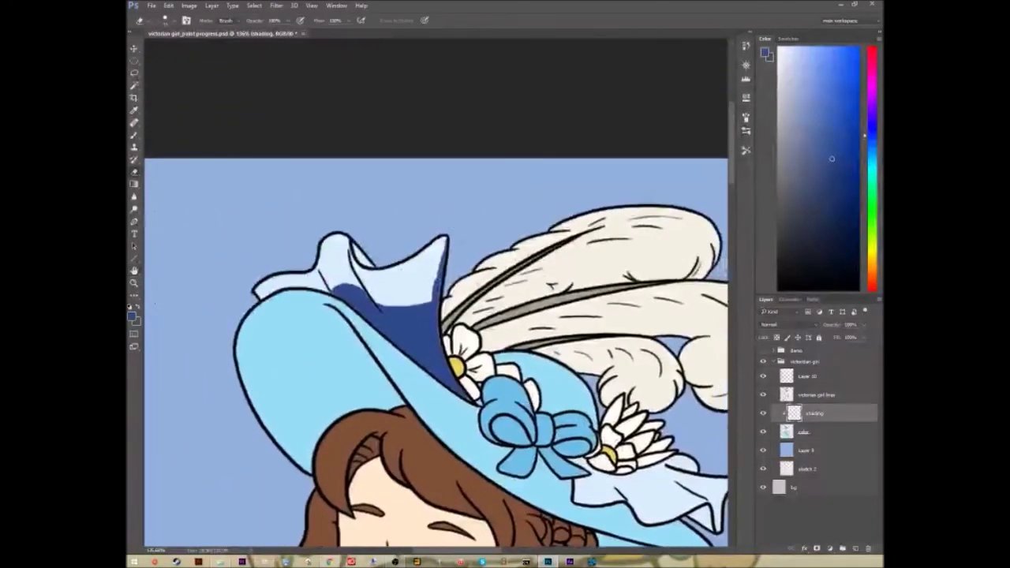
Block in dark blue shadow with a large brush over the figure's side facing away from the light, from hat feathers to skirt hem
key(ctrl+space)
key(space)
mouse_move(587, 386)
mouse_down()
mouse_move(552, 387)
mouse_move(559, 358)
mouse_up()
mouse_move(586, 477)
mouse_down()
mouse_move(580, 351)
mouse_move(609, 383)
mouse_up()
key(ctrl+space)
key(space)
mouse_move(574, 417)
mouse_down()
mouse_move(497, 456)
mouse_move(511, 495)
mouse_up()
key(b)
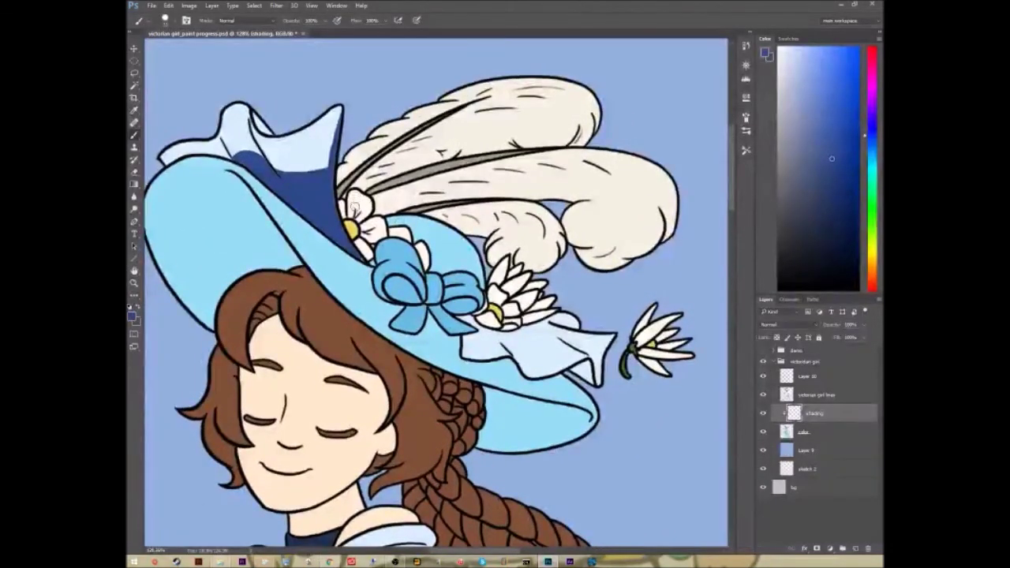
key(ctrl+space)
drag(517, 265, 507, 260)
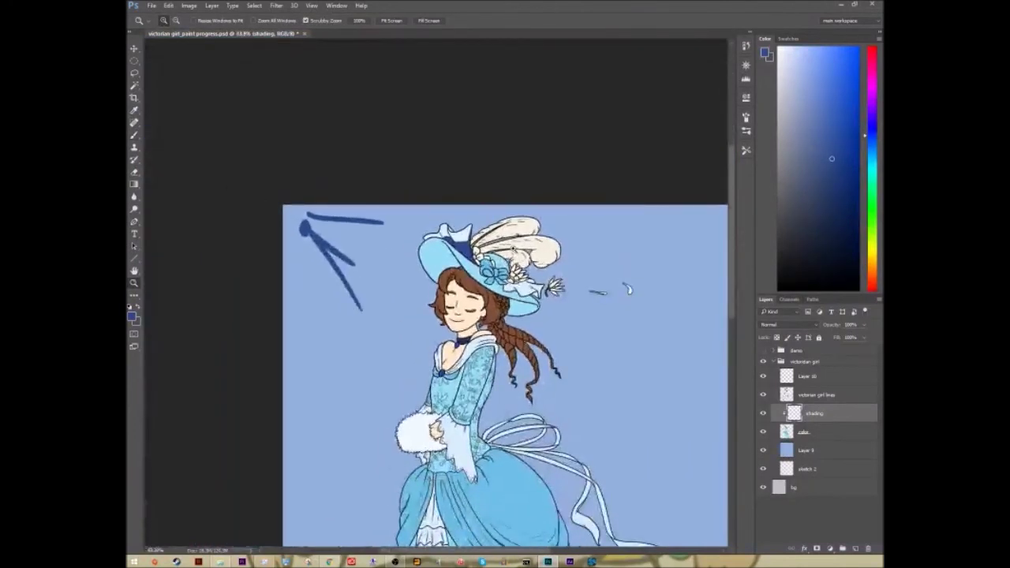
mouse_move(536, 262)
mouse_down()
mouse_move(426, 226)
mouse_move(471, 236)
mouse_up()
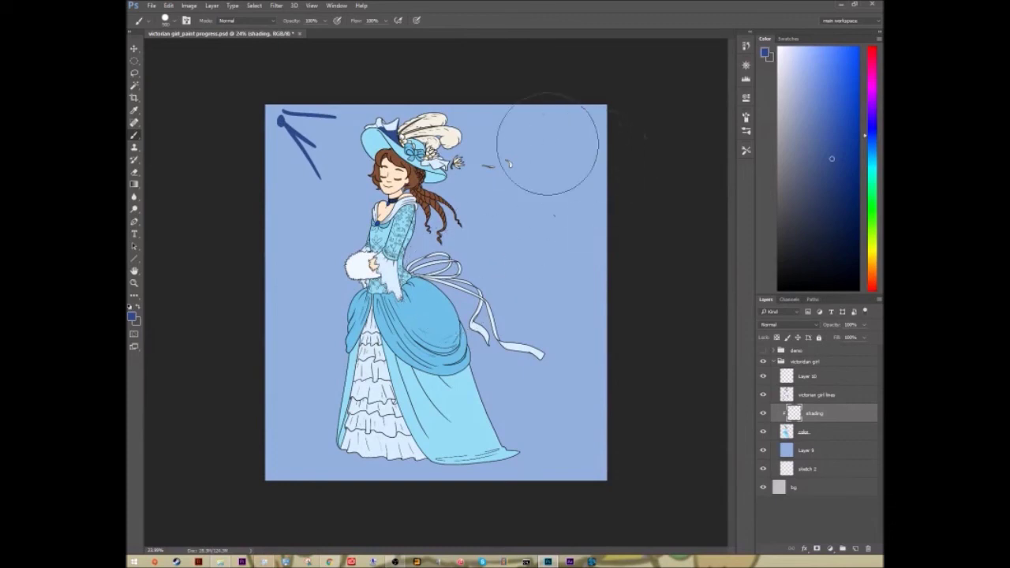
mouse_move(445, 119)
mouse_down()
mouse_move(442, 141)
mouse_move(402, 189)
mouse_move(395, 235)
mouse_move(426, 288)
mouse_move(418, 303)
mouse_move(457, 438)
mouse_move(470, 456)
mouse_move(509, 456)
mouse_up()
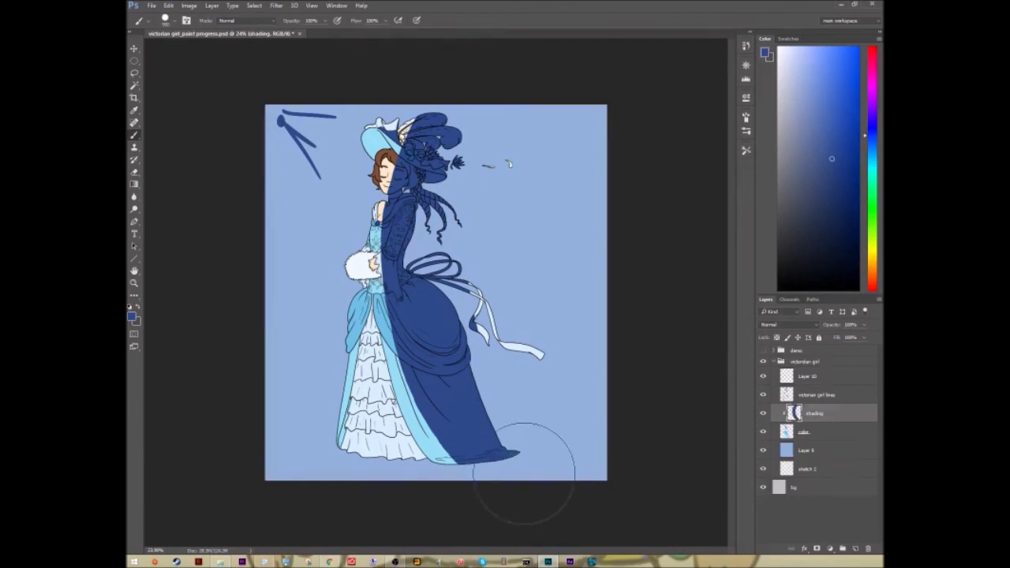
Paint dark blue shadow across the lower half of the white fur muff
key(z)
drag(415, 306, 423, 307)
drag(366, 238, 559, 348)
key(space)
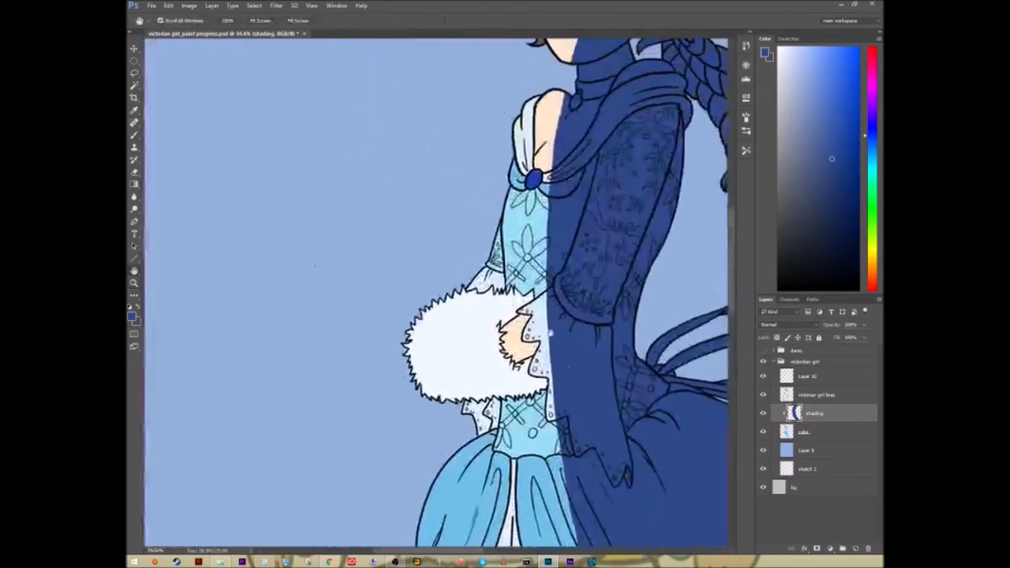
key(b)
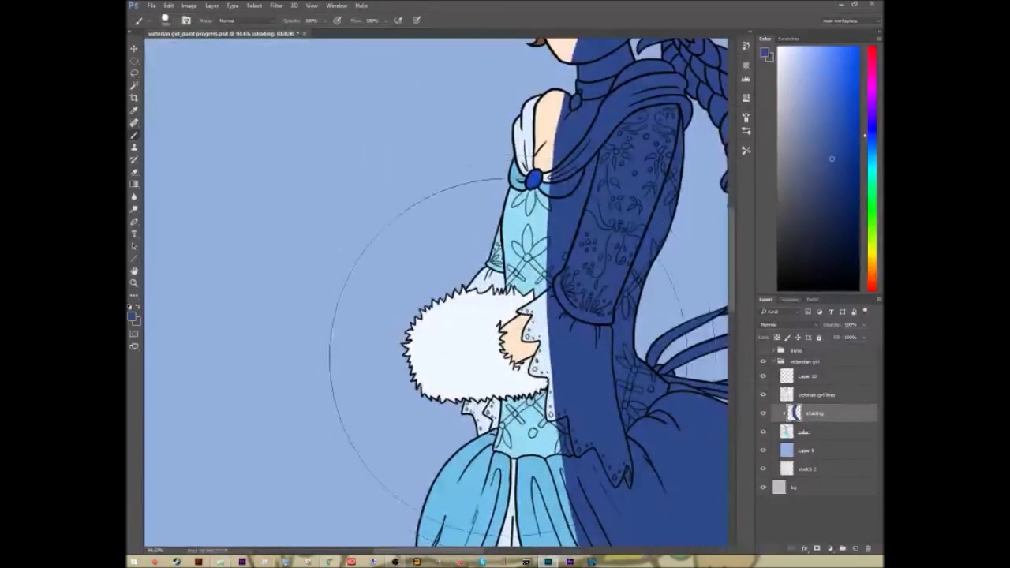
mouse_move(433, 372)
mouse_down()
mouse_move(537, 379)
mouse_move(490, 399)
mouse_move(430, 390)
mouse_move(477, 397)
mouse_up()
Shade the left overskirt drape and side panel, and the petticoat's right inner edge, in dark blue
key(ctrl+space)
drag(552, 350, 473, 350)
mouse_move(536, 395)
mouse_down()
mouse_move(462, 170)
mouse_move(427, 289)
mouse_move(391, 525)
mouse_up()
key(b)
mouse_move(446, 189)
mouse_down()
mouse_move(418, 268)
mouse_move(412, 363)
mouse_up()
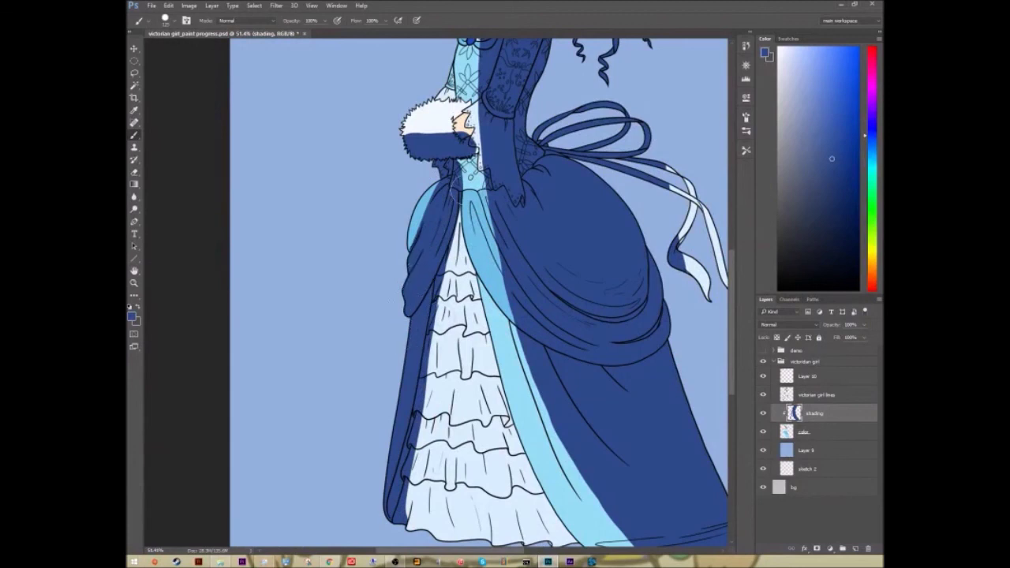
drag(482, 259, 505, 323)
drag(472, 254, 498, 394)
Paint dark blue shadow bands across the petticoat's ruffle tiers and extend the shadow down its right edge
key(z)
drag(535, 366, 517, 366)
drag(575, 428, 511, 376)
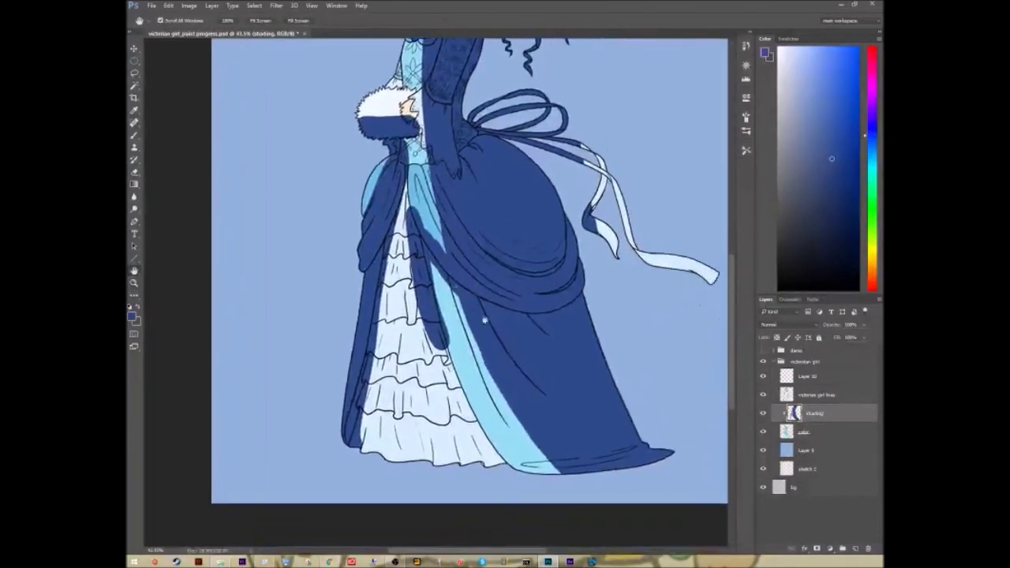
drag(438, 335, 486, 466)
mouse_move(392, 256)
mouse_down()
mouse_move(418, 261)
mouse_move(416, 248)
mouse_move(389, 282)
mouse_move(427, 355)
mouse_move(384, 365)
mouse_move(455, 387)
mouse_move(435, 383)
mouse_move(356, 415)
mouse_move(443, 418)
mouse_move(378, 432)
mouse_move(462, 426)
mouse_up()
key(z)
drag(479, 314, 403, 314)
key(b)
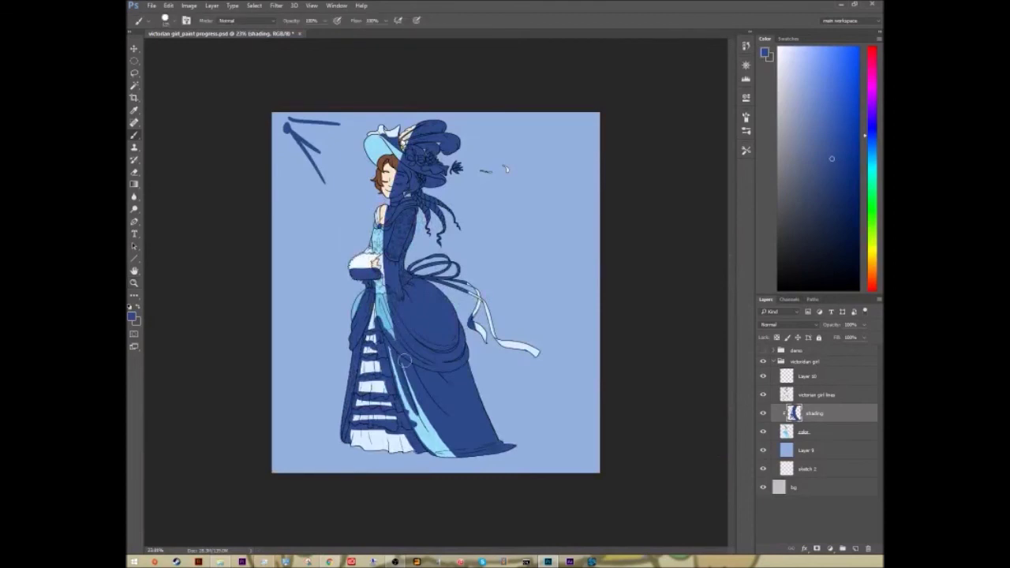
key(z)
click(505, 168)
key(b)
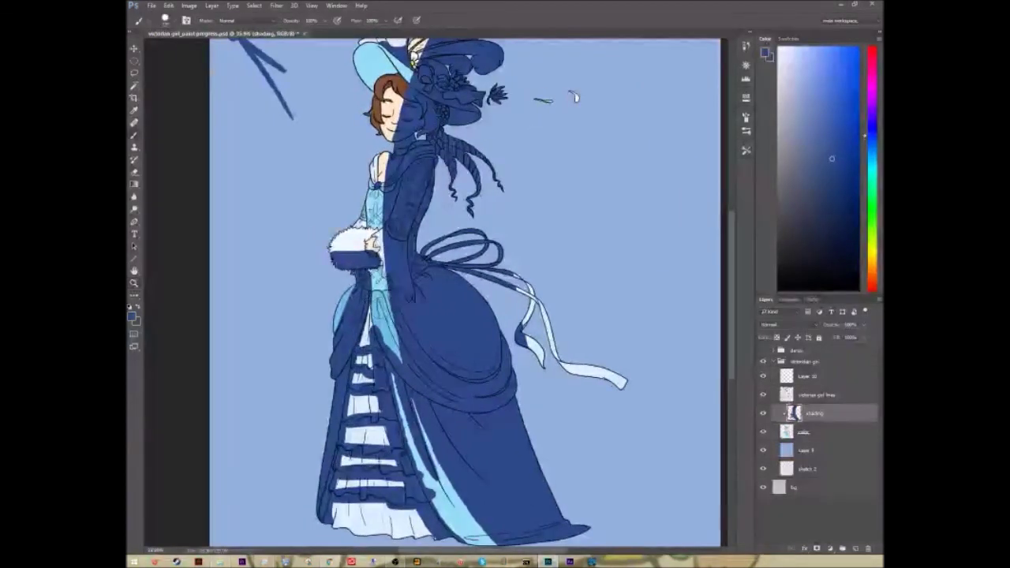
Paint dark blue shadow on the bodice above the muff and along the near shoulder's neckline trim
key(z)
drag(379, 252, 474, 341)
key(h)
mouse_move(440, 269)
mouse_down()
mouse_move(448, 324)
mouse_move(433, 336)
mouse_up()
key(ctrl+space)
mouse_move(383, 384)
mouse_down()
mouse_move(386, 398)
mouse_move(412, 384)
mouse_move(405, 393)
mouse_up()
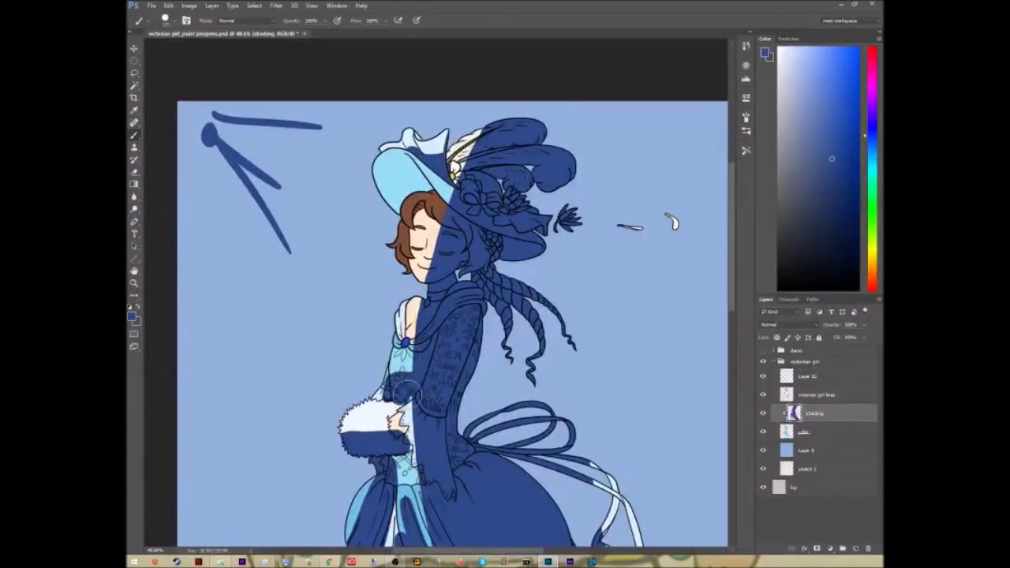
drag(397, 318, 405, 338)
Shade the underside of the hat brim and the front hair strands around the face in dark blue
mouse_move(420, 203)
mouse_down()
mouse_move(408, 260)
mouse_move(409, 235)
mouse_up()
mouse_move(446, 204)
mouse_down()
mouse_move(399, 156)
mouse_move(415, 178)
mouse_move(395, 210)
mouse_move(387, 178)
mouse_move(380, 207)
mouse_move(418, 158)
mouse_move(430, 193)
mouse_up()
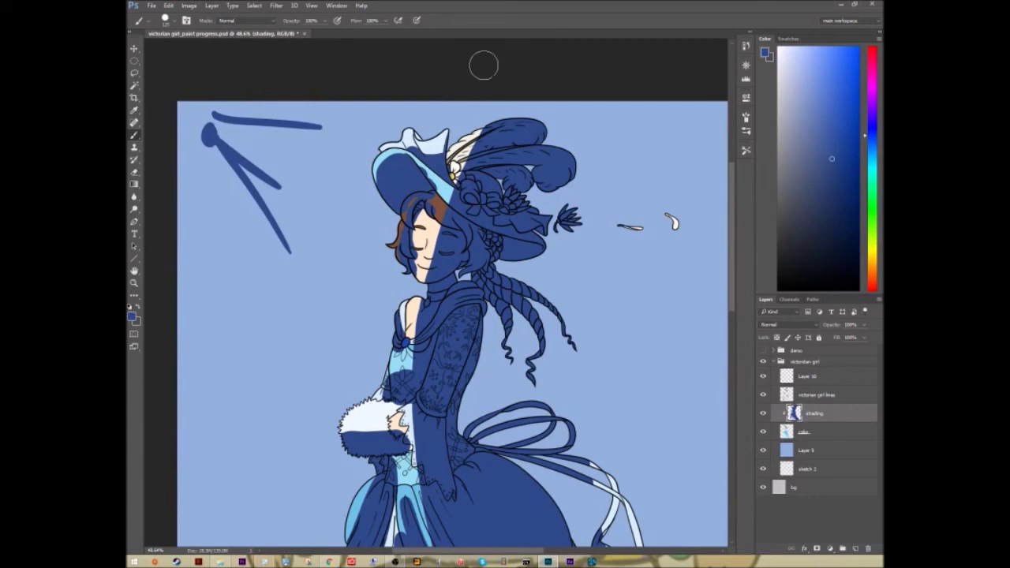
key(z)
click(472, 189)
mouse_move(489, 181)
mouse_down()
mouse_move(497, 185)
mouse_move(482, 267)
mouse_move(422, 217)
mouse_move(444, 222)
mouse_up()
key(space)
key(b)
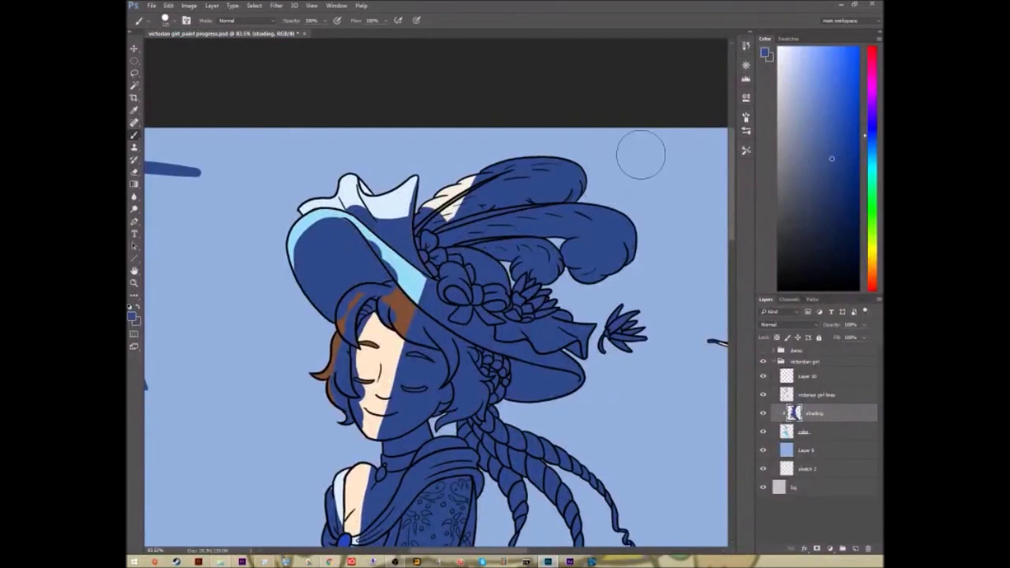
Paint dark blue shadow over the trailing sash ribbon tails behind the skirt
key(z)
drag(559, 236, 541, 248)
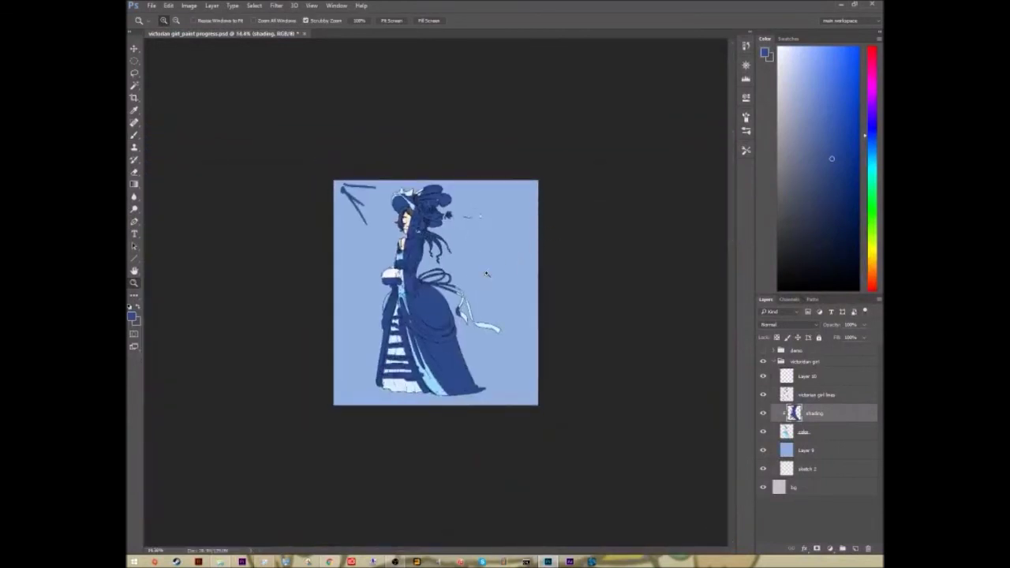
drag(471, 279, 510, 248)
key(b)
drag(489, 342, 478, 292)
mouse_move(491, 345)
mouse_down()
mouse_move(531, 356)
mouse_move(500, 307)
mouse_move(515, 346)
mouse_move(541, 360)
mouse_up()
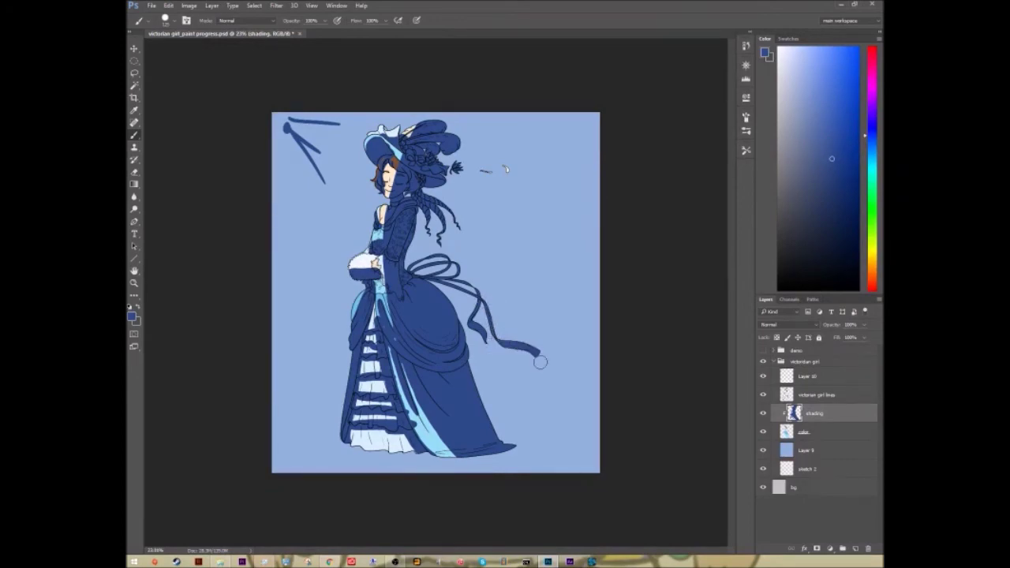
Erase stray shadow from the light blue upper brim edge and shape the shadow in the hat crown's fold
key(z)
drag(399, 142, 475, 97)
key(space)
drag(499, 235, 562, 337)
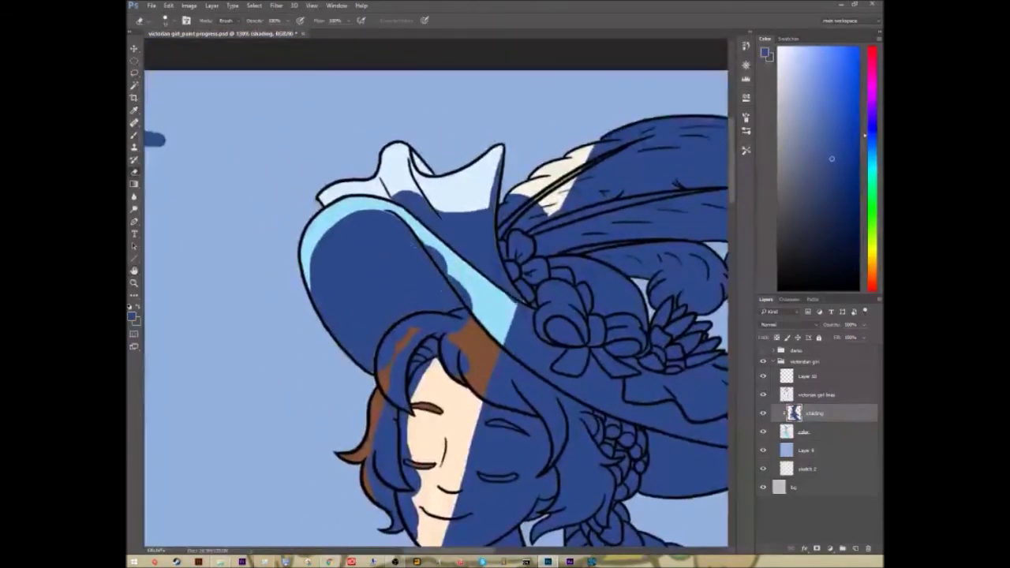
drag(420, 229, 464, 293)
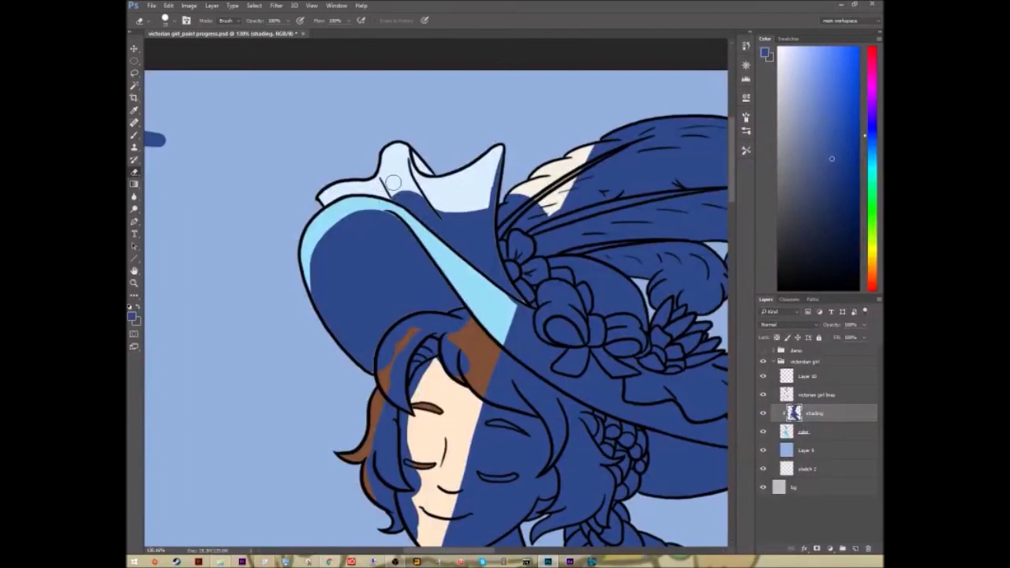
key(b)
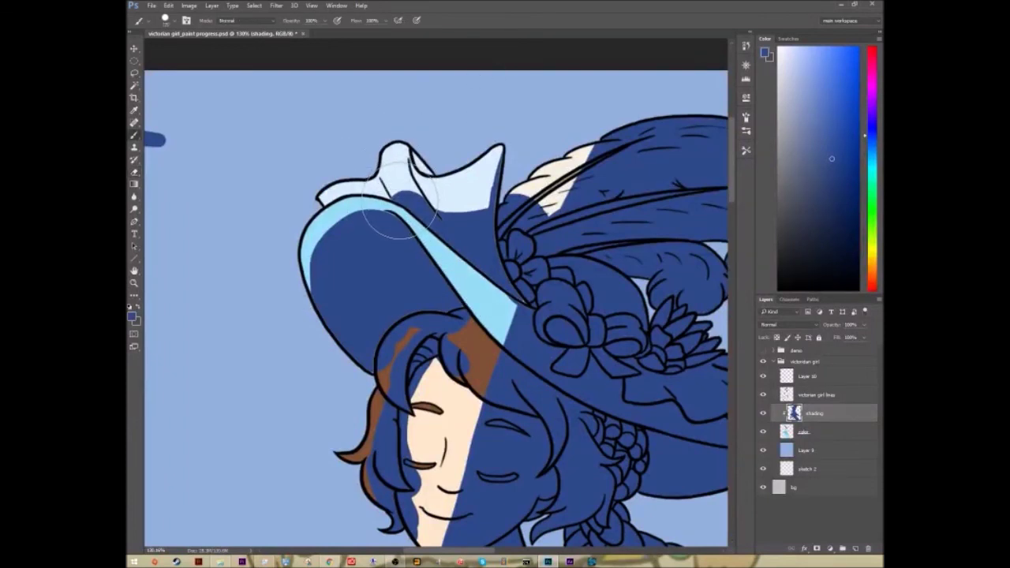
mouse_move(400, 191)
mouse_down()
mouse_move(388, 196)
mouse_move(420, 191)
mouse_up()
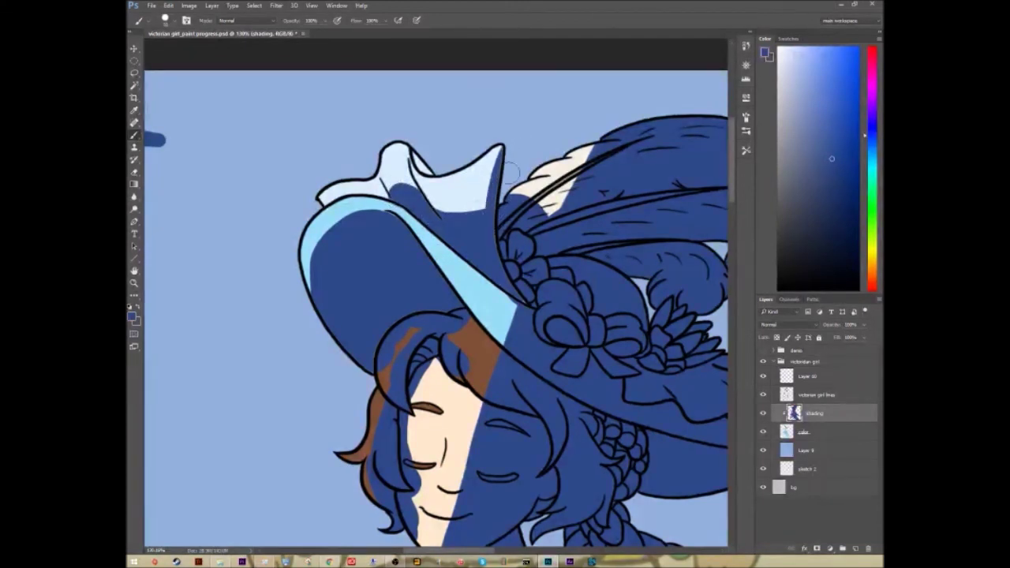
Erase the shadow from the uppermost hat feather and repaint a dark blue shadow along its lower edge and tip
key(space)
mouse_move(590, 207)
mouse_down()
mouse_move(510, 268)
mouse_move(500, 254)
mouse_up()
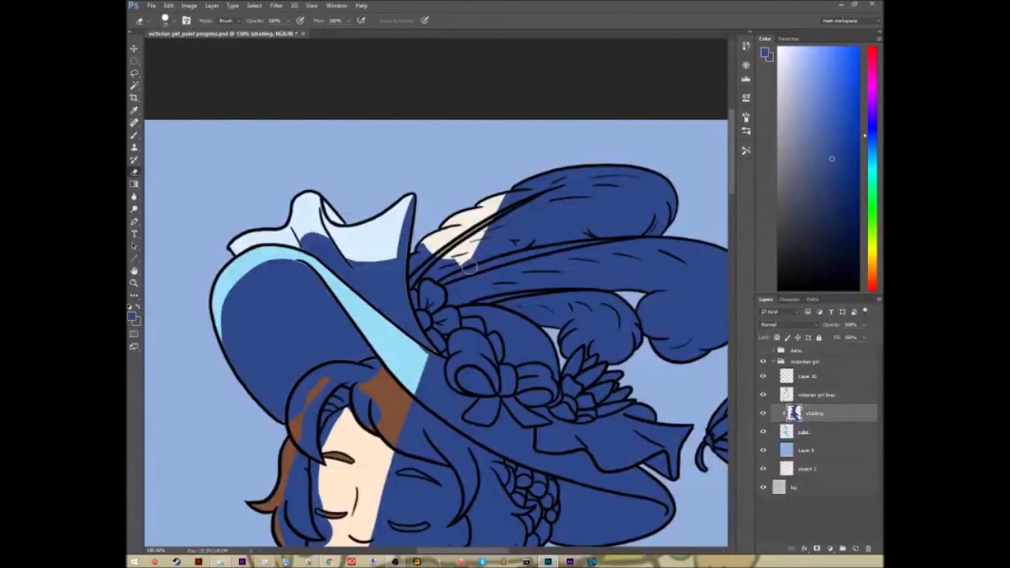
mouse_move(523, 183)
mouse_down()
mouse_move(602, 165)
mouse_move(510, 206)
mouse_move(613, 172)
mouse_move(580, 192)
mouse_move(662, 187)
mouse_move(590, 212)
mouse_move(652, 187)
mouse_move(563, 188)
mouse_move(483, 224)
mouse_move(462, 258)
mouse_move(484, 237)
mouse_move(476, 250)
mouse_move(602, 215)
mouse_move(673, 178)
mouse_move(650, 204)
mouse_move(487, 246)
mouse_move(607, 205)
mouse_move(581, 210)
mouse_move(572, 199)
mouse_move(510, 216)
mouse_move(464, 254)
mouse_move(633, 207)
mouse_up()
key(b)
mouse_move(455, 272)
mouse_down()
mouse_move(625, 240)
mouse_move(518, 263)
mouse_move(629, 223)
mouse_up()
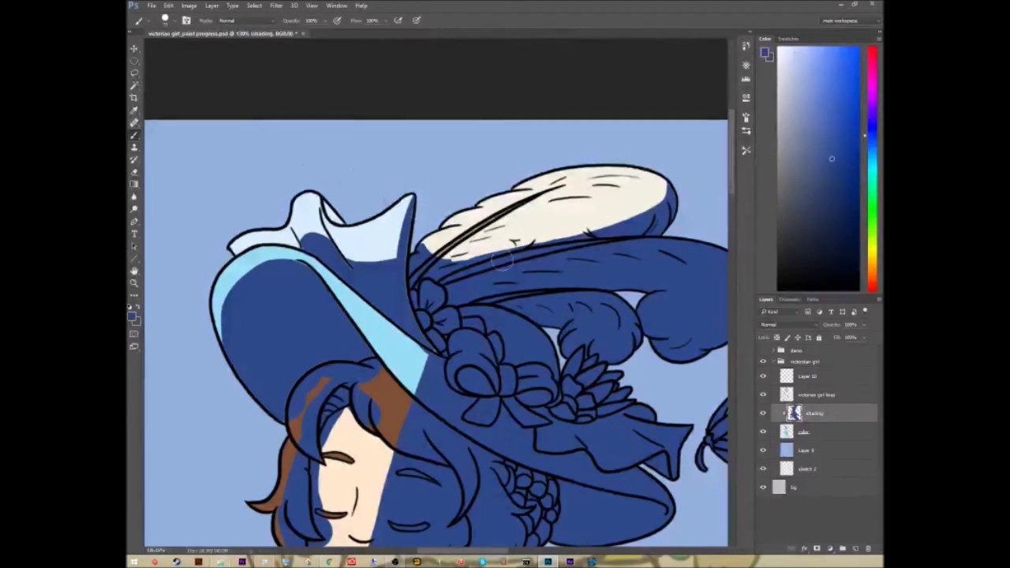
Erase shadow from the base and upper edge of the second hat feather, touching up its shadow edge with the brush
key(e)
mouse_move(501, 255)
mouse_down()
mouse_move(510, 273)
mouse_move(497, 253)
mouse_move(464, 250)
mouse_up()
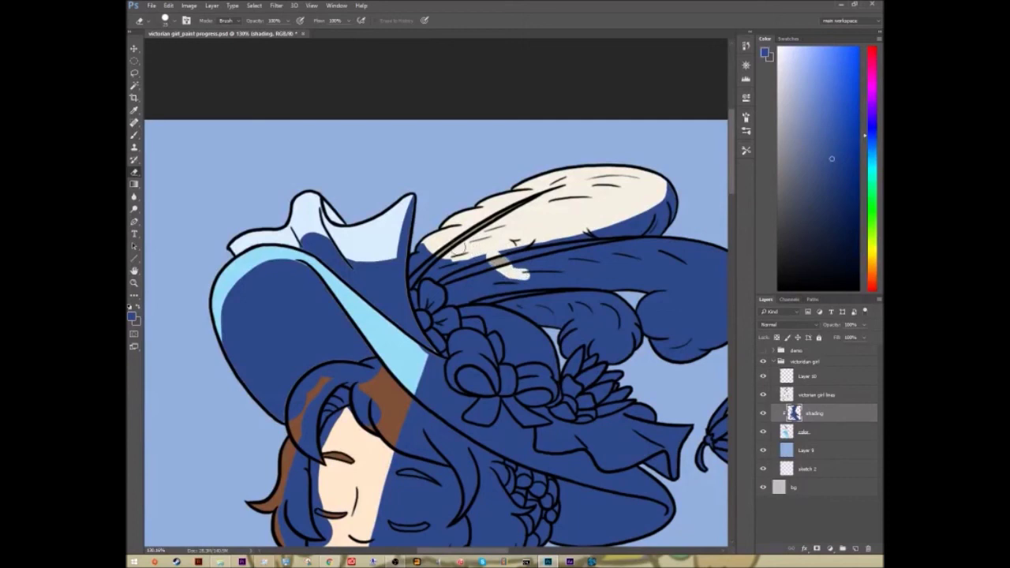
key(b)
mouse_move(430, 261)
mouse_down()
mouse_move(480, 282)
mouse_move(467, 261)
mouse_move(468, 276)
mouse_move(455, 266)
mouse_move(485, 288)
mouse_move(475, 225)
mouse_move(486, 251)
mouse_move(537, 282)
mouse_move(509, 247)
mouse_move(602, 229)
mouse_move(661, 178)
mouse_move(623, 227)
mouse_move(589, 231)
mouse_move(555, 256)
mouse_move(601, 248)
mouse_move(570, 260)
mouse_up()
key(e)
key(r)
mouse_move(542, 316)
mouse_down()
mouse_move(627, 248)
mouse_move(562, 314)
mouse_up()
key(space)
key(b)
mouse_move(521, 151)
mouse_down()
mouse_move(517, 175)
mouse_move(401, 287)
mouse_up()
key(e)
mouse_move(491, 222)
mouse_down()
mouse_move(379, 324)
mouse_move(399, 306)
mouse_up()
key(b)
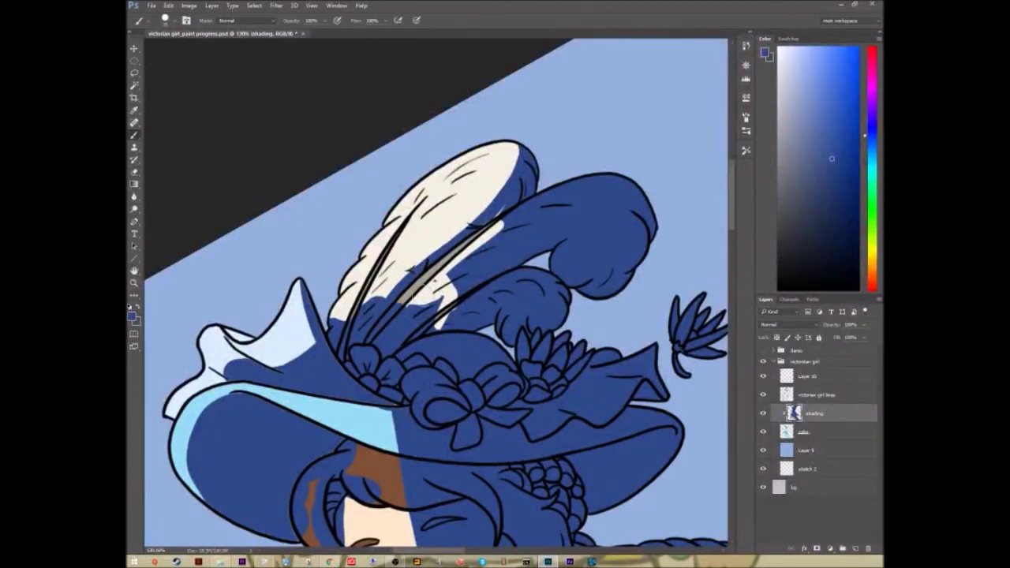
Extend the lit area along the second feather's upper edge toward its curl and repaint the shadow beneath it
key(e)
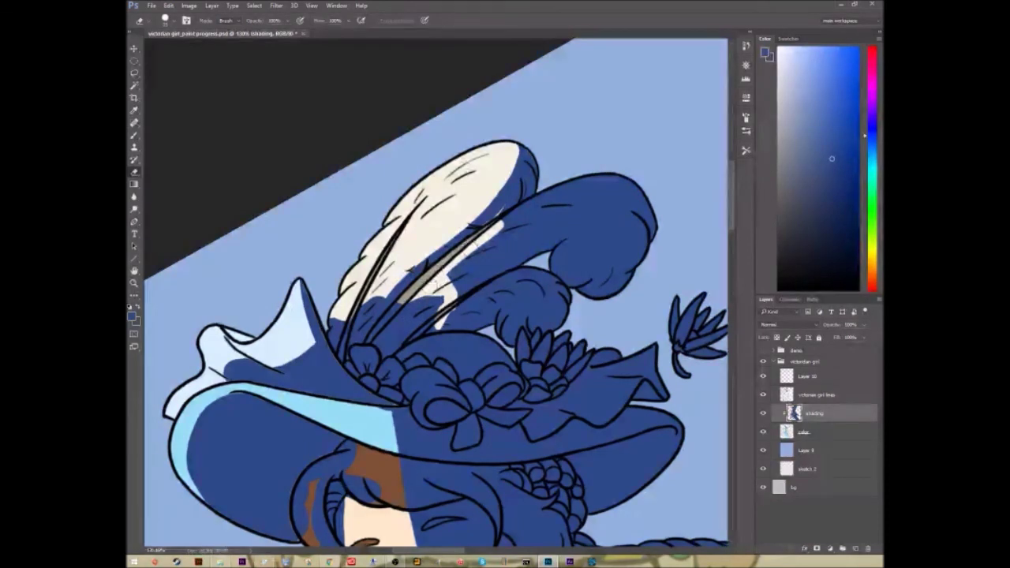
mouse_move(489, 232)
mouse_down()
mouse_move(552, 191)
mouse_move(474, 251)
mouse_up()
mouse_move(580, 182)
mouse_down()
mouse_move(462, 267)
mouse_move(579, 168)
mouse_move(591, 180)
mouse_move(528, 259)
mouse_move(598, 176)
mouse_move(592, 171)
mouse_move(565, 236)
mouse_up()
key(b)
key(ctrl+z)
drag(478, 225, 509, 211)
mouse_move(574, 174)
mouse_down()
mouse_move(521, 262)
mouse_move(438, 331)
mouse_move(460, 274)
mouse_move(405, 316)
mouse_move(434, 300)
mouse_move(420, 319)
mouse_up()
drag(464, 294, 449, 312)
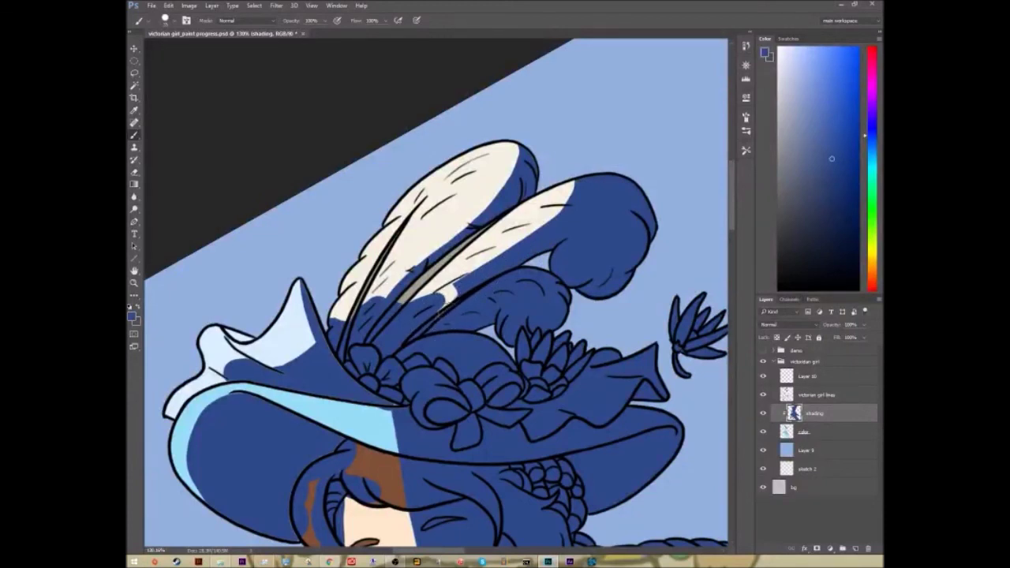
Smooth the boundary between light and shadow near the base of the second feather
key(r)
drag(519, 289, 495, 237)
key(e)
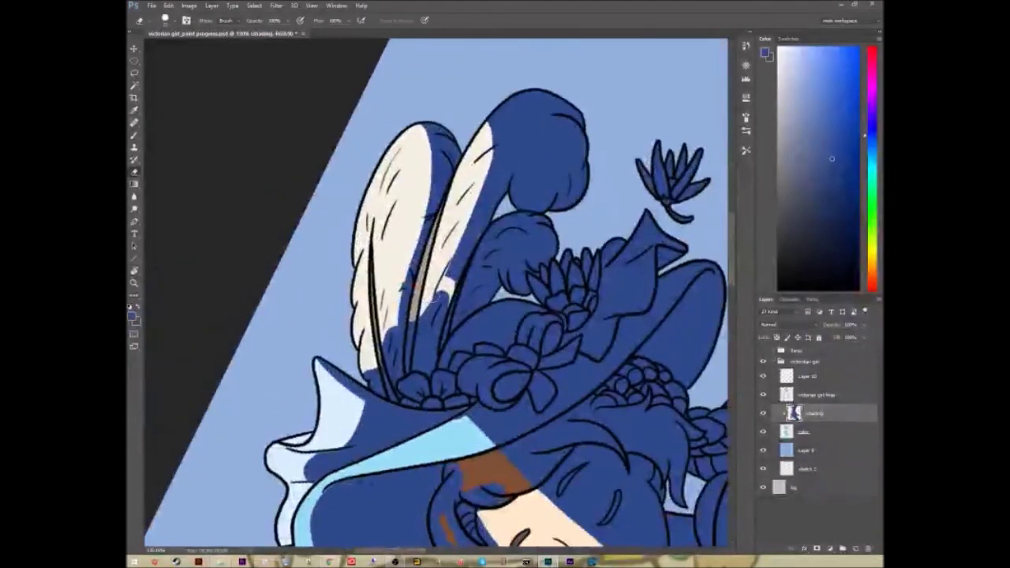
key(b)
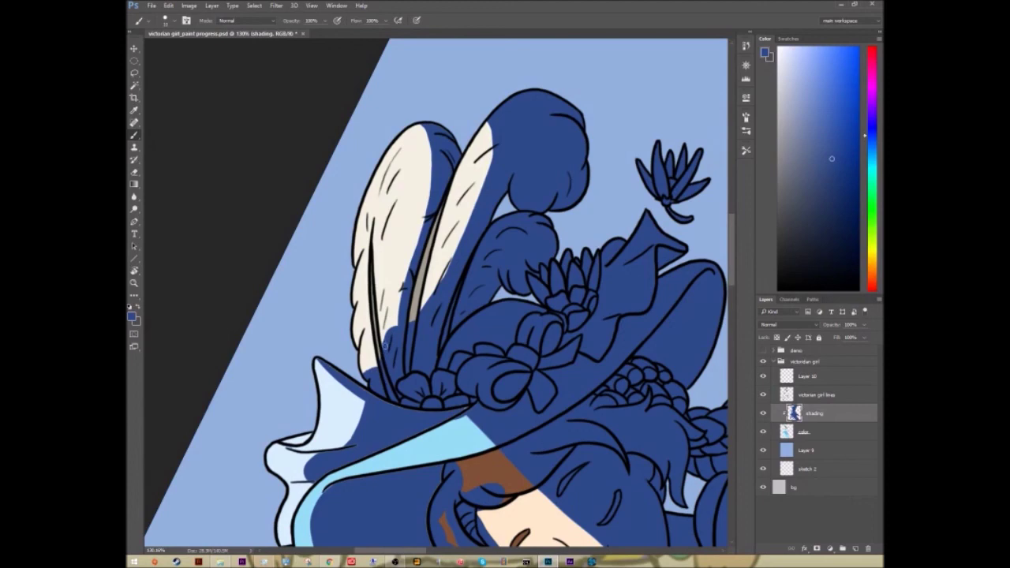
Repaint the hat brim's shadow and erase a thin, tapering light strip along the brim's front edge
key(r)
mouse_move(558, 298)
mouse_down()
mouse_move(495, 428)
mouse_move(549, 391)
mouse_move(505, 419)
mouse_move(588, 406)
mouse_up()
key(z)
key(b)
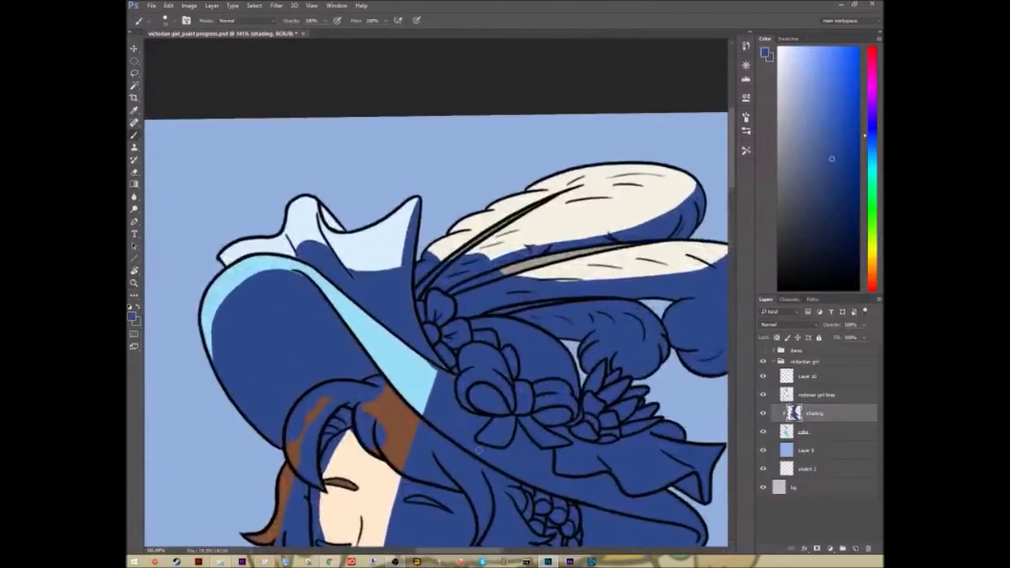
mouse_move(381, 338)
mouse_down()
mouse_move(409, 368)
mouse_move(426, 370)
mouse_move(425, 360)
mouse_move(429, 401)
mouse_move(402, 374)
mouse_move(412, 392)
mouse_move(440, 388)
mouse_move(397, 351)
mouse_move(395, 375)
mouse_move(421, 370)
mouse_move(412, 362)
mouse_move(403, 381)
mouse_move(422, 385)
mouse_move(406, 294)
mouse_move(400, 361)
mouse_move(396, 333)
mouse_move(373, 346)
mouse_move(441, 424)
mouse_move(421, 403)
mouse_move(402, 351)
mouse_up()
key(e)
key(b)
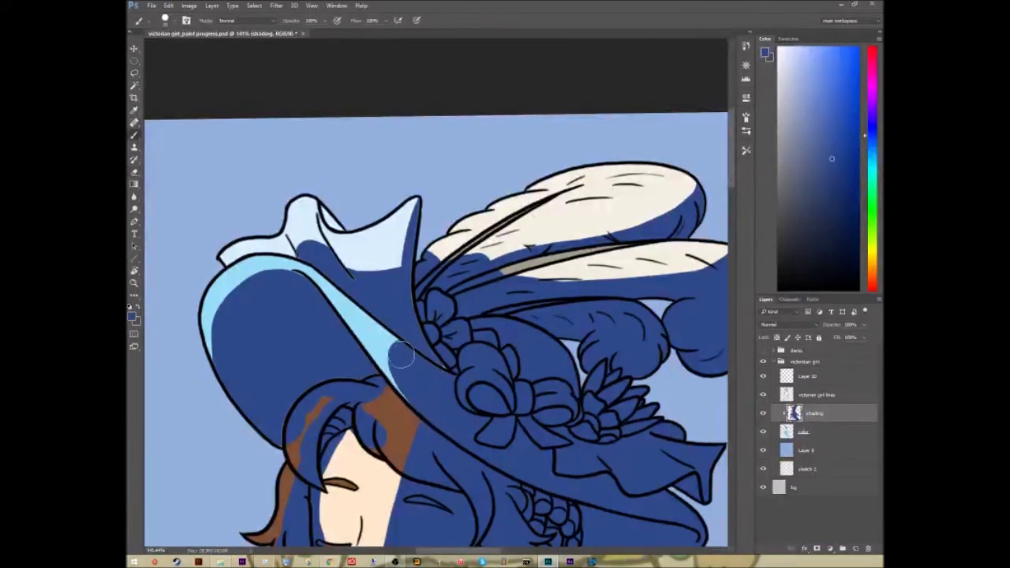
mouse_move(355, 294)
mouse_down()
mouse_move(421, 367)
mouse_move(361, 300)
mouse_move(405, 372)
mouse_move(341, 283)
mouse_move(397, 367)
mouse_up()
key(e)
drag(335, 288, 446, 432)
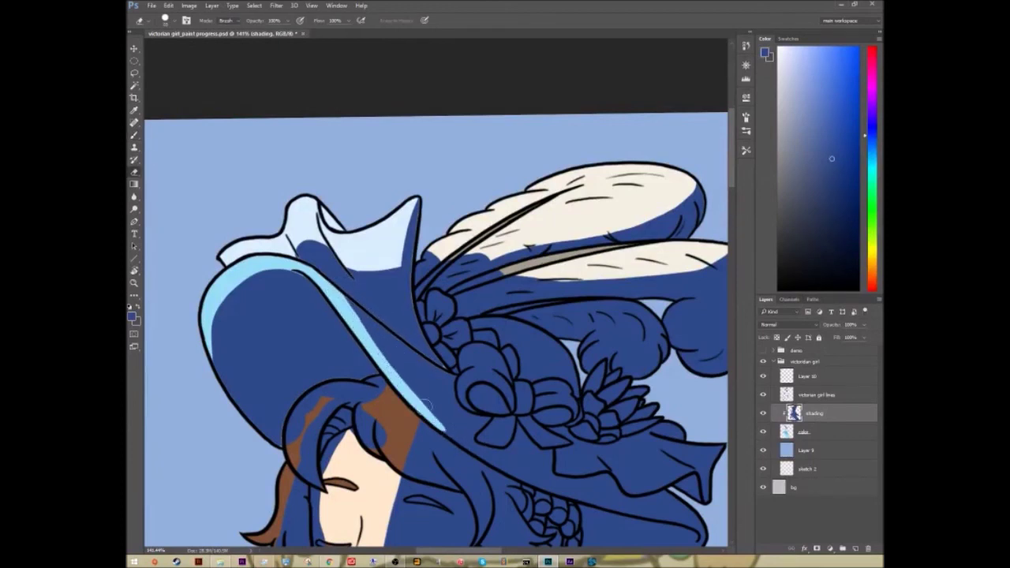
key(b)
mouse_move(382, 346)
mouse_down()
mouse_move(436, 415)
mouse_move(472, 365)
mouse_move(479, 382)
mouse_move(495, 380)
mouse_move(463, 351)
mouse_move(487, 357)
mouse_up()
Erase curved highlights into the left loop of the hat's bow and refine the shadow between them
key(e)
key(ctrl+z)
key(b)
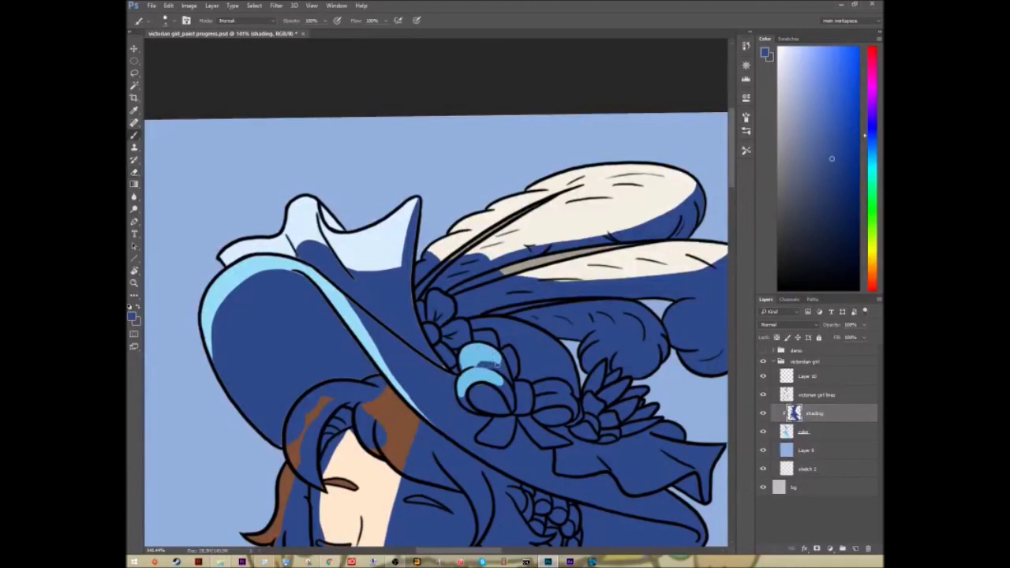
key(e)
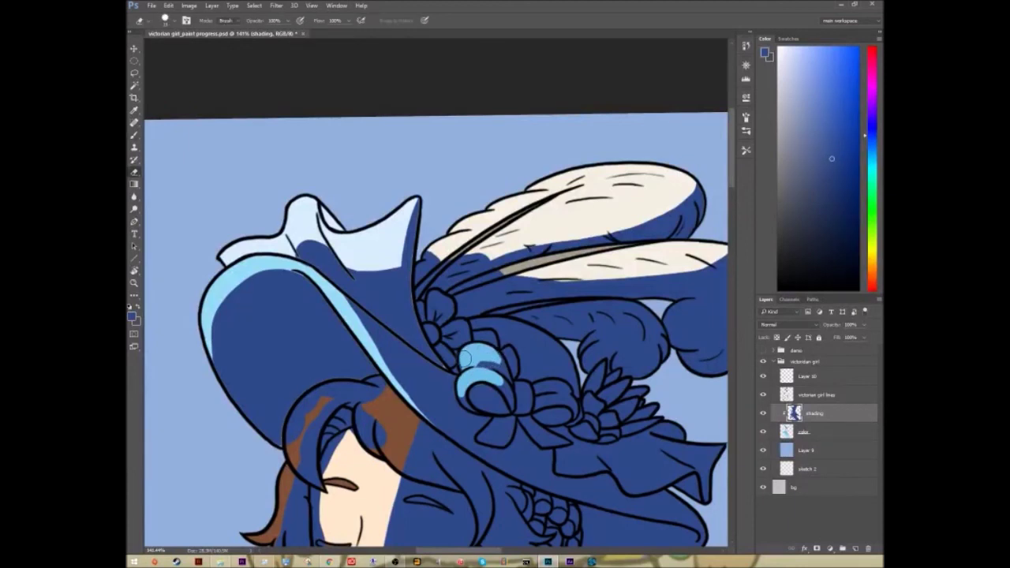
key(b)
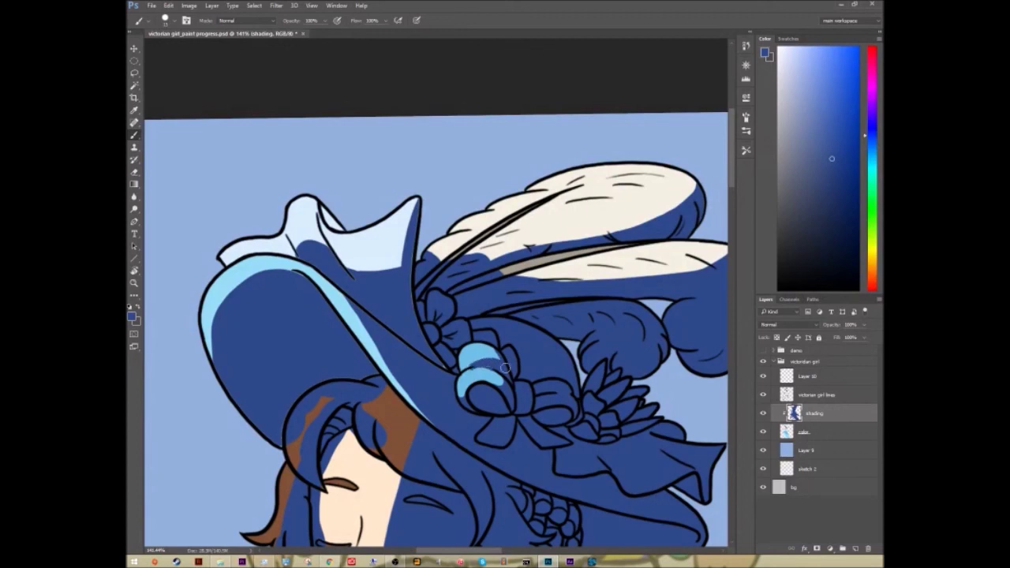
key(e)
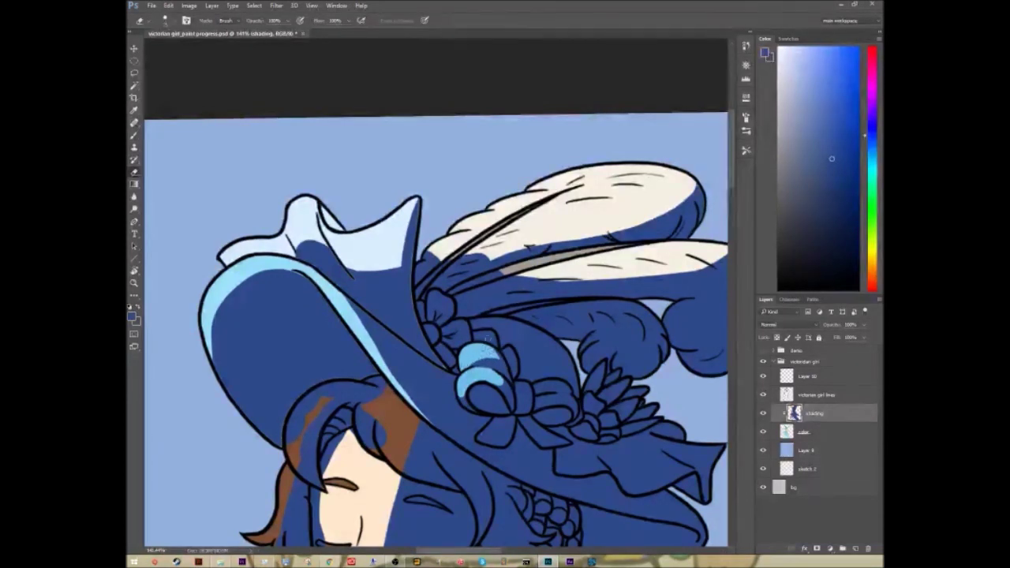
Erase highlights along the top of the bow's right loop and tidy their shadow edges
drag(548, 378, 513, 354)
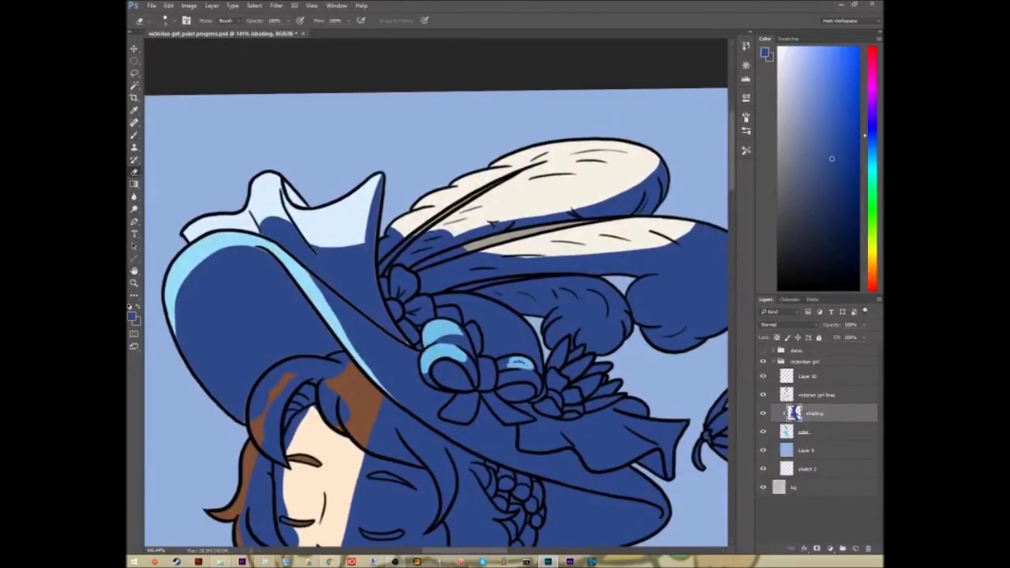
drag(513, 377, 533, 379)
key(b)
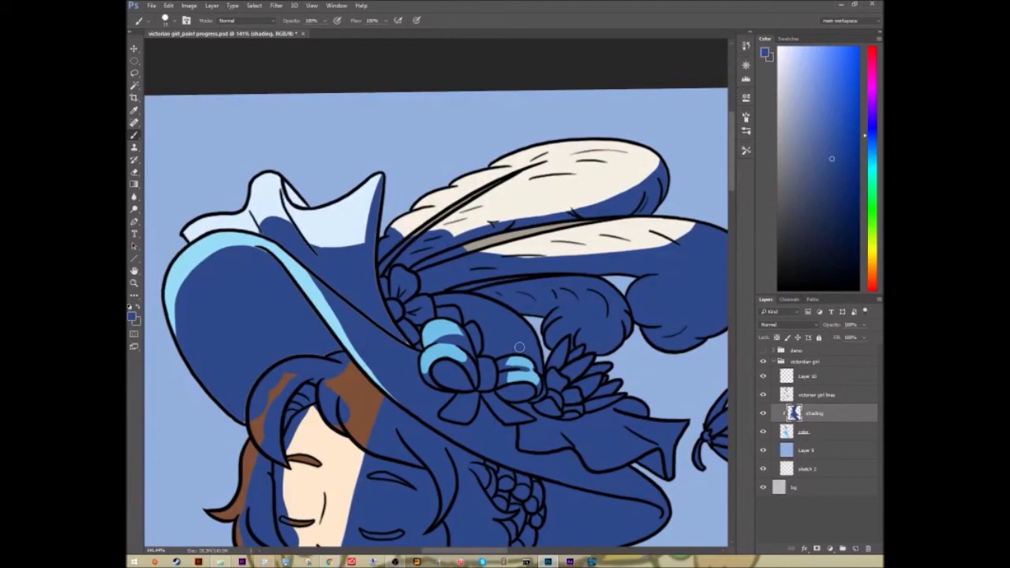
key(e)
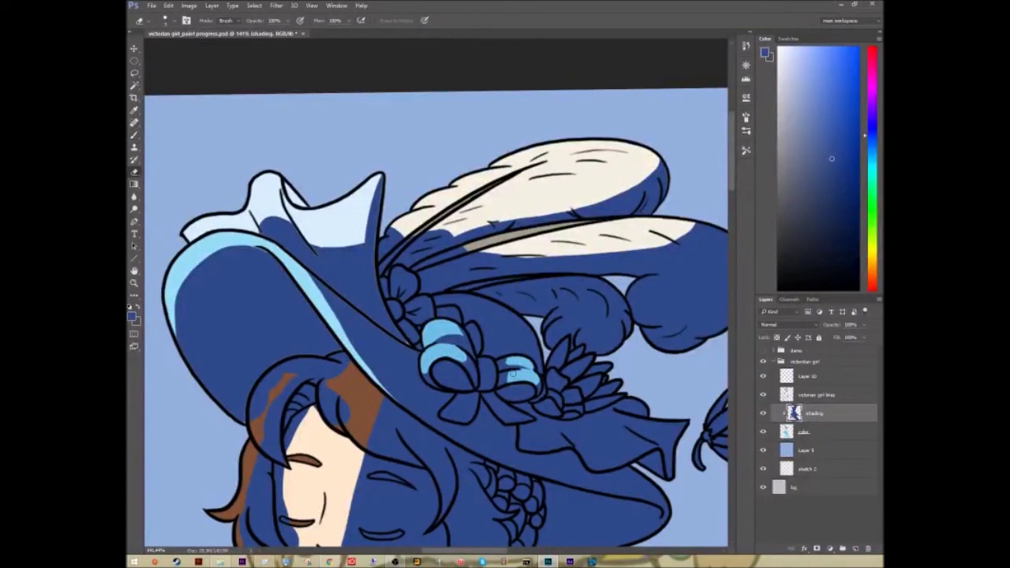
key(z)
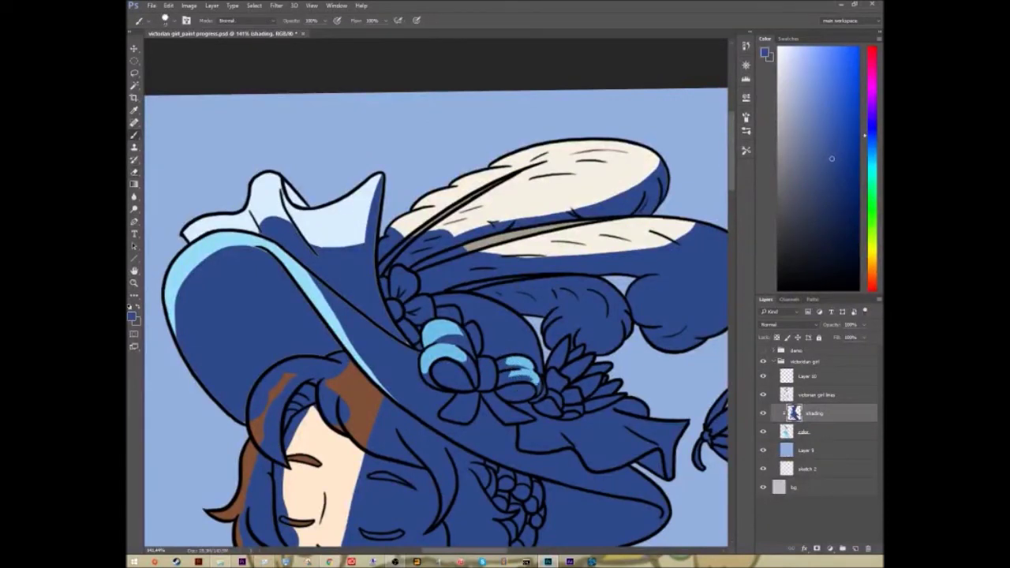
mouse_move(551, 371)
mouse_down()
mouse_move(441, 383)
mouse_move(544, 417)
mouse_move(590, 349)
mouse_up()
key(r)
key(e)
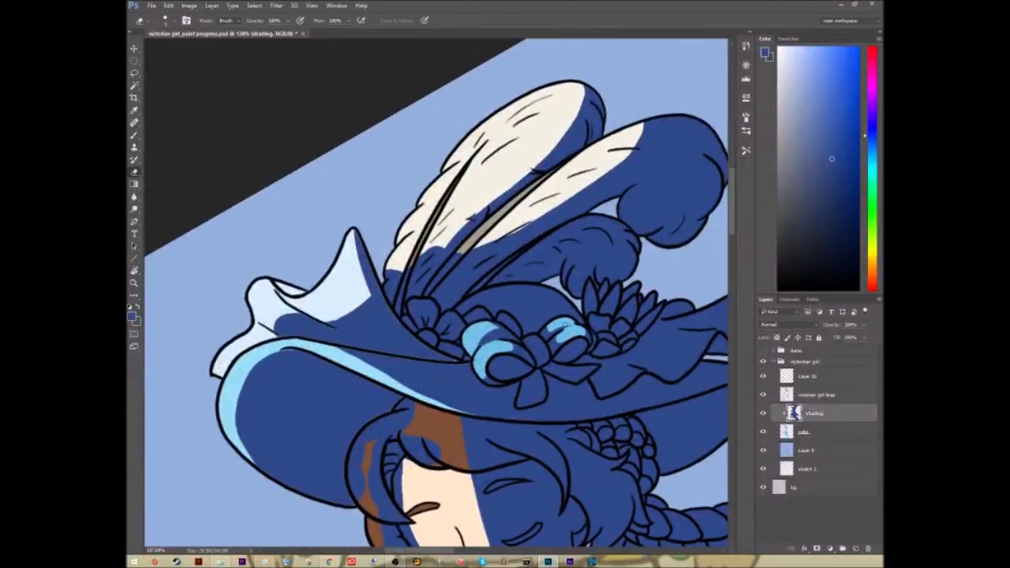
drag(557, 342, 570, 338)
Erase thin highlights on the pointed flower's petals beside the bow and shape a small highlight on the bow's knot
key(z)
drag(625, 383, 578, 428)
key(r)
key(z)
key(b)
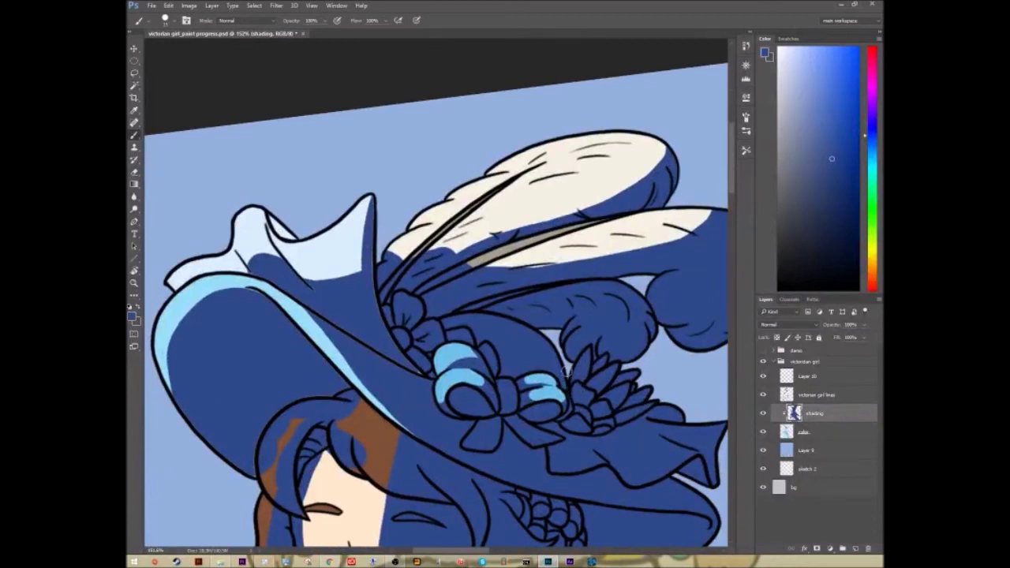
key(e)
drag(573, 390, 618, 365)
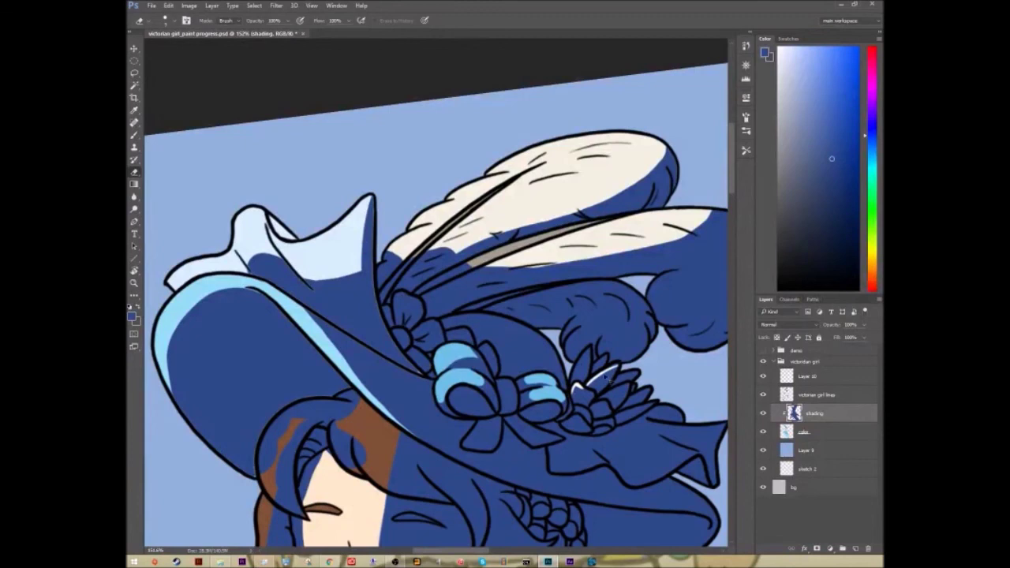
mouse_move(602, 398)
mouse_down()
mouse_move(623, 384)
mouse_move(585, 423)
mouse_up()
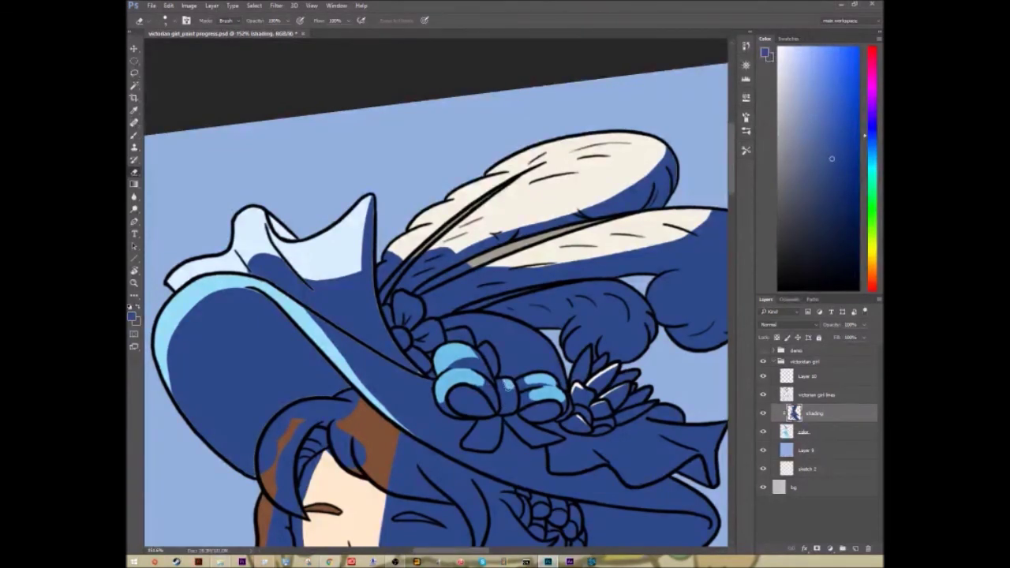
key(b)
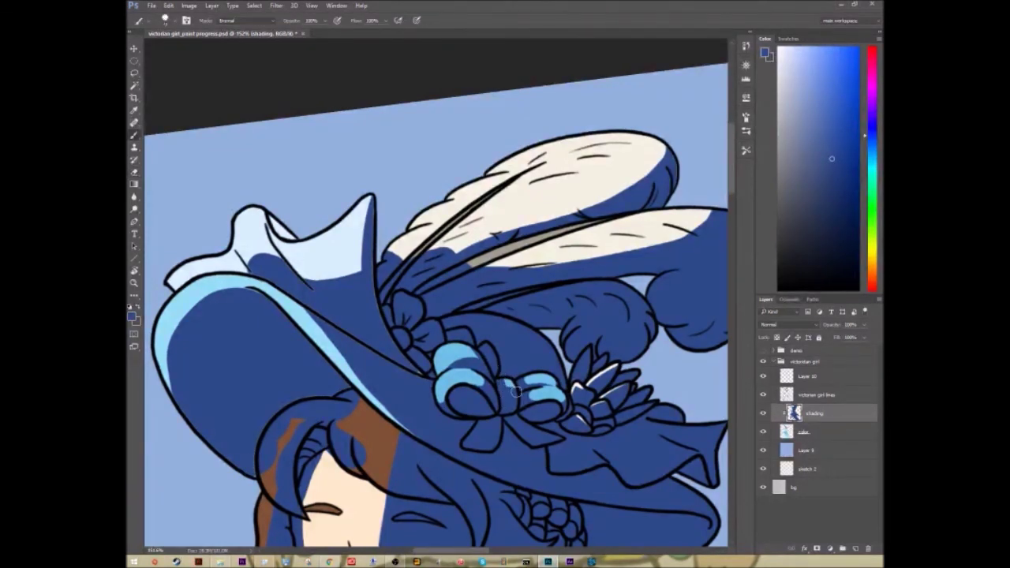
Break up the shadow edges on the two lit hat feathers with fine barb-like strokes
key(z)
drag(568, 394, 515, 394)
key(r)
mouse_move(640, 393)
mouse_down()
mouse_move(645, 436)
mouse_move(599, 436)
mouse_up()
key(z)
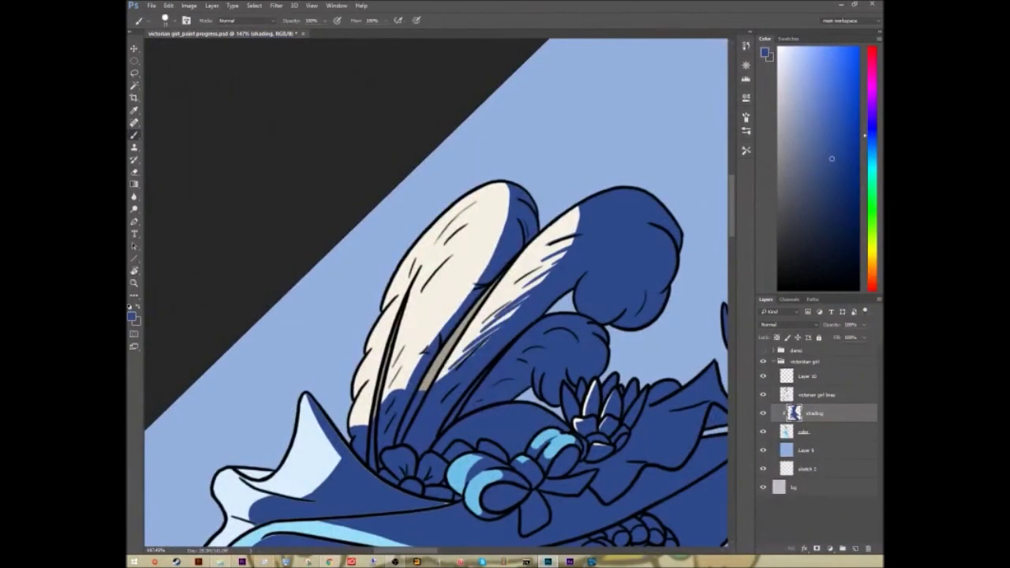
drag(581, 209, 550, 242)
key(z)
drag(635, 426, 596, 426)
drag(541, 206, 503, 300)
key(r)
key(Escape)
drag(379, 489, 450, 489)
mouse_move(464, 302)
mouse_down()
mouse_move(515, 310)
mouse_move(556, 335)
mouse_move(555, 323)
mouse_up()
Erase shadow from the sleeve's cuff and lace trim to bring out their lit areas
key(z)
drag(466, 465, 497, 465)
key(e)
key(z)
key(e)
mouse_move(535, 300)
mouse_down()
mouse_move(533, 348)
mouse_move(450, 347)
mouse_move(552, 347)
mouse_move(513, 346)
mouse_up()
key(z)
drag(513, 462, 576, 462)
key(e)
key(z)
drag(455, 469, 410, 469)
drag(438, 300, 490, 299)
drag(576, 221, 552, 371)
Rework the muff's shadow edge with jagged fur strokes and refine the shadow on the bodice below it
key(b)
mouse_move(454, 430)
mouse_down()
mouse_move(554, 292)
mouse_move(544, 367)
mouse_move(485, 479)
mouse_up()
key(e)
mouse_move(432, 296)
mouse_down()
mouse_move(449, 314)
mouse_move(514, 319)
mouse_move(455, 236)
mouse_up()
key(b)
mouse_move(261, 462)
mouse_down()
mouse_move(442, 465)
mouse_move(423, 441)
mouse_up()
key(z)
drag(378, 426, 552, 371)
Erase a little more shadow from the lower part of the lit hat feathers
key(e)
drag(458, 377, 553, 372)
key(z)
drag(568, 337, 465, 337)
Erase long lit folds down the front drape of the overskirt, just below the waist
drag(694, 434, 761, 434)
drag(291, 449, 451, 414)
key(b)
drag(491, 290, 337, 250)
key(z)
drag(441, 315, 473, 316)
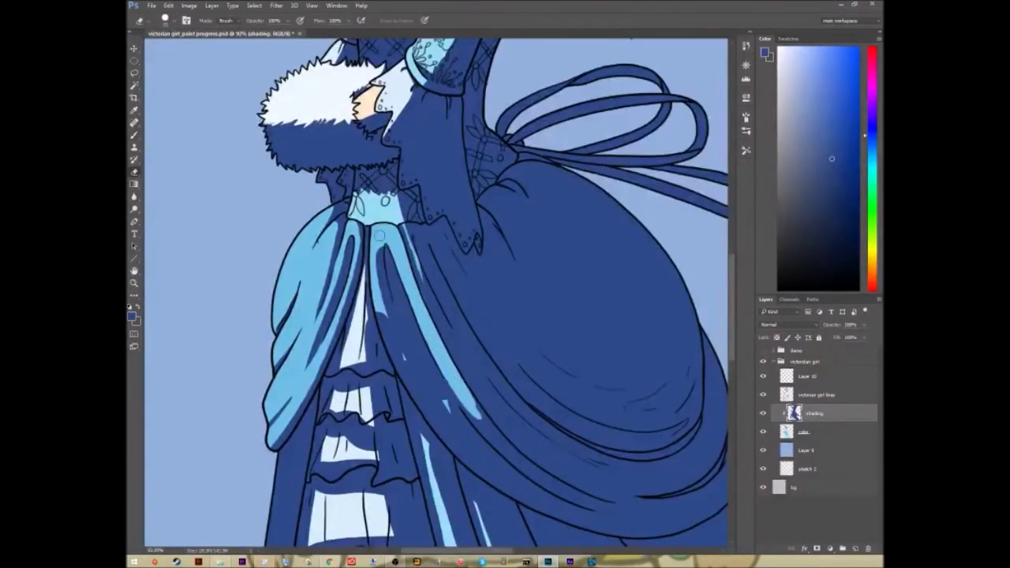
key(e)
drag(426, 355, 505, 465)
drag(442, 379, 478, 448)
key(b)
scroll(478, 446, down, 2)
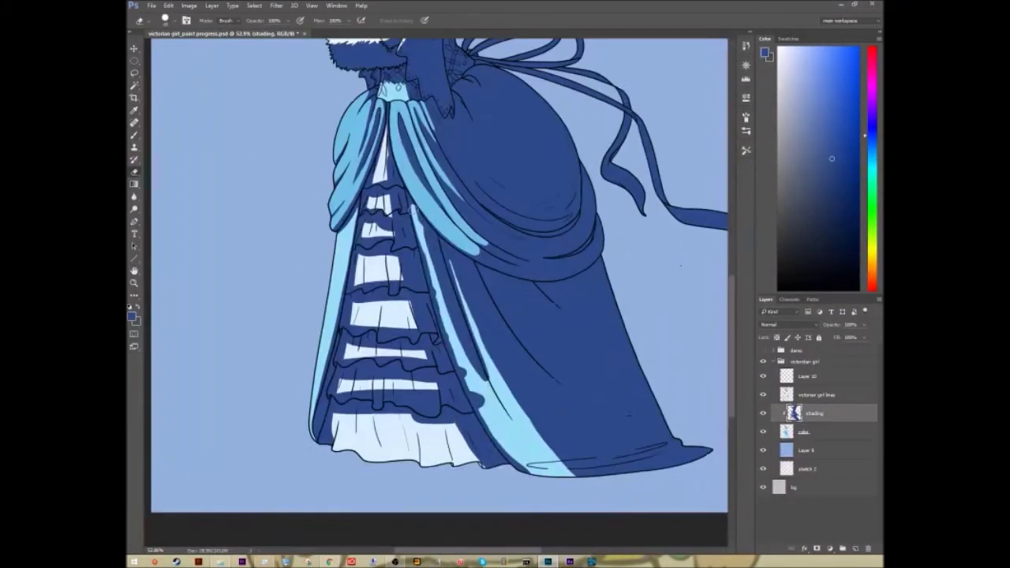
Shape the fold shadows and lit strips on the petticoat's top panel and uppermost ruffles
scroll(479, 434, up, 4)
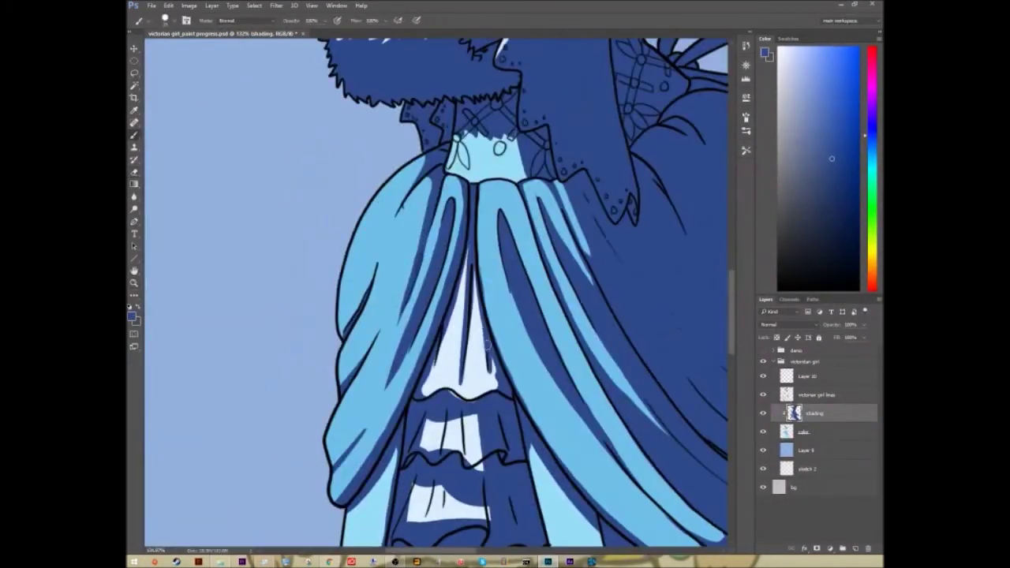
drag(486, 344, 446, 250)
key(e)
drag(375, 322, 368, 354)
scroll(431, 355, up, 1)
drag(431, 347, 426, 263)
drag(370, 299, 347, 385)
mouse_move(402, 331)
mouse_down()
mouse_move(482, 363)
mouse_move(472, 278)
mouse_up()
key(b)
drag(390, 316, 390, 399)
Carve vertical lit folds separated by shadow into the petticoat's middle ruffle tiers
key(e)
drag(544, 332, 547, 399)
drag(496, 307, 505, 177)
drag(365, 293, 335, 383)
key(b)
drag(399, 293, 355, 371)
mouse_move(505, 339)
mouse_down()
mouse_move(461, 328)
mouse_move(469, 399)
mouse_up()
key(e)
scroll(434, 245, down, 3)
scroll(434, 244, up, 1)
drag(572, 296, 590, 347)
drag(466, 288, 395, 323)
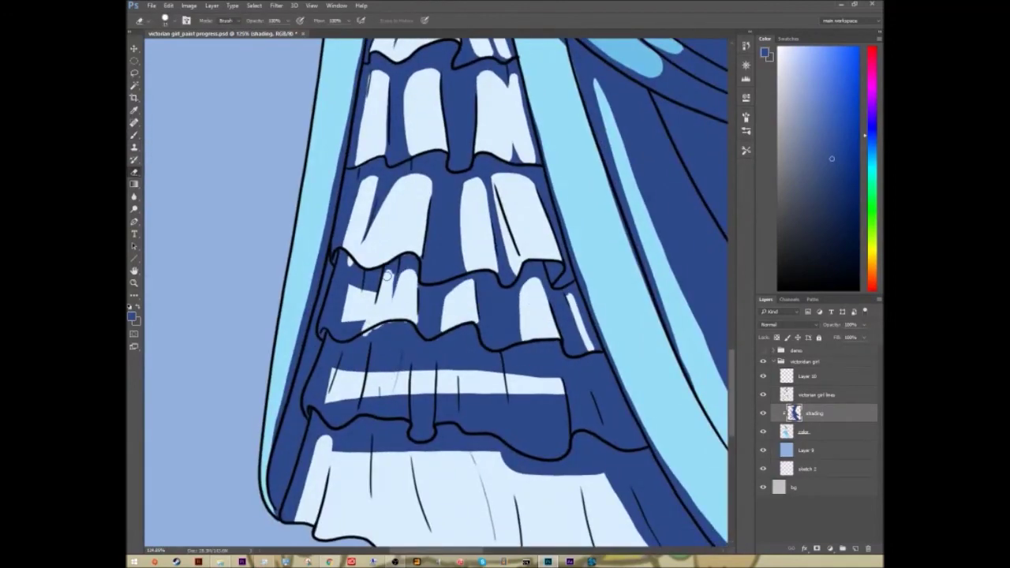
Break the lit bands on the petticoat's lowest ruffle tiers into alternating vertical folds of light and shadow
drag(473, 371, 440, 285)
scroll(395, 316, up, 1)
drag(315, 264, 355, 332)
key(b)
drag(359, 252, 387, 331)
key(e)
drag(422, 339, 407, 260)
mouse_move(505, 276)
mouse_down()
mouse_move(521, 371)
mouse_move(465, 316)
mouse_up()
key(b)
drag(430, 339, 462, 414)
drag(355, 324, 497, 351)
drag(505, 339, 536, 418)
key(e)
drag(568, 482, 425, 451)
scroll(426, 451, down, 8)
Lasso the light-direction marks in the canvas corner, delete them from Layer 10, and deselect
key(l)
drag(335, 93, 302, 76)
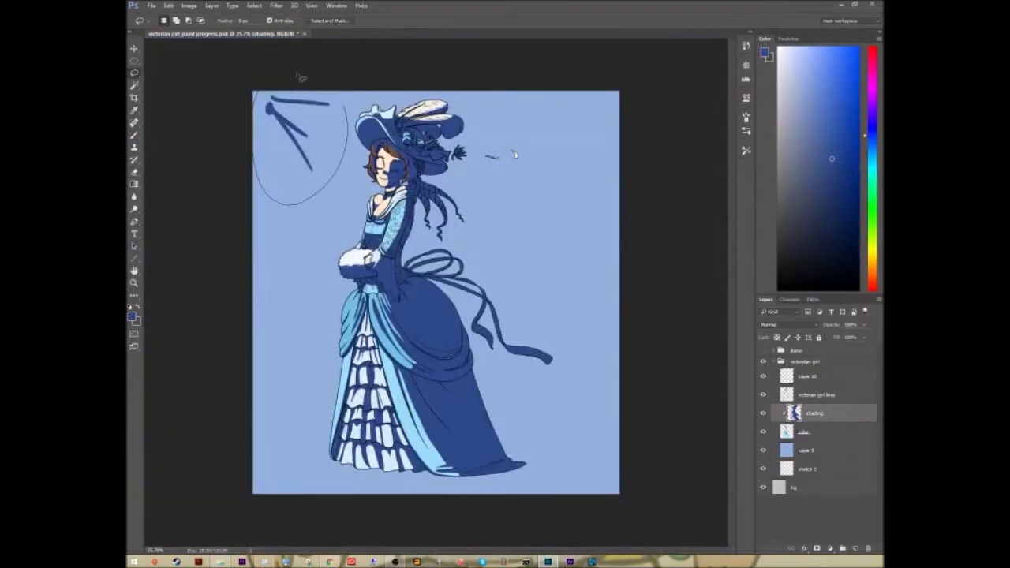
click(807, 376)
key(Delete)
key(m)
key(ctrl+d)
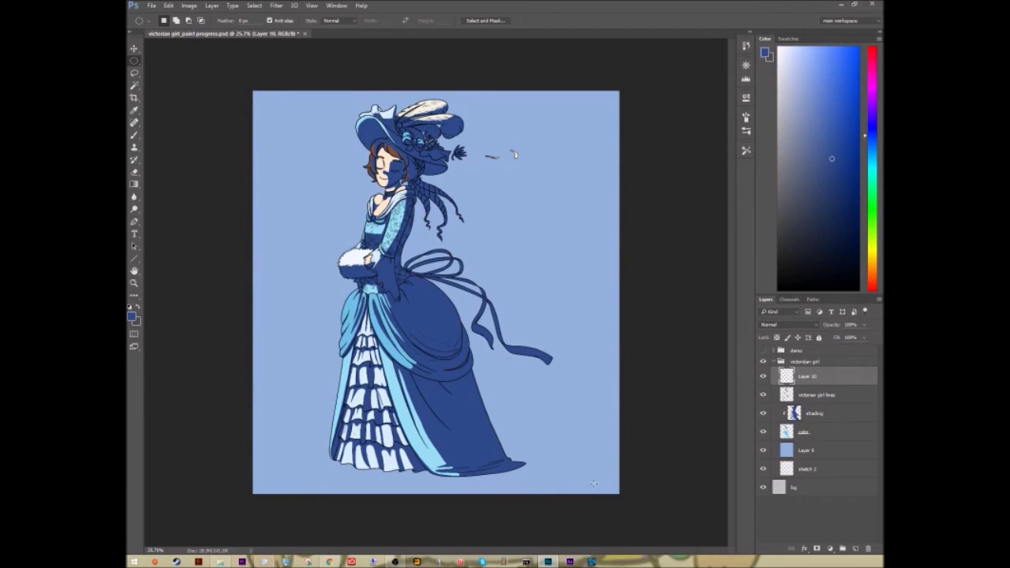
Paint shadow over the stray unshaded fragment floating beside the hat on the shading layer
click(826, 415)
key(b)
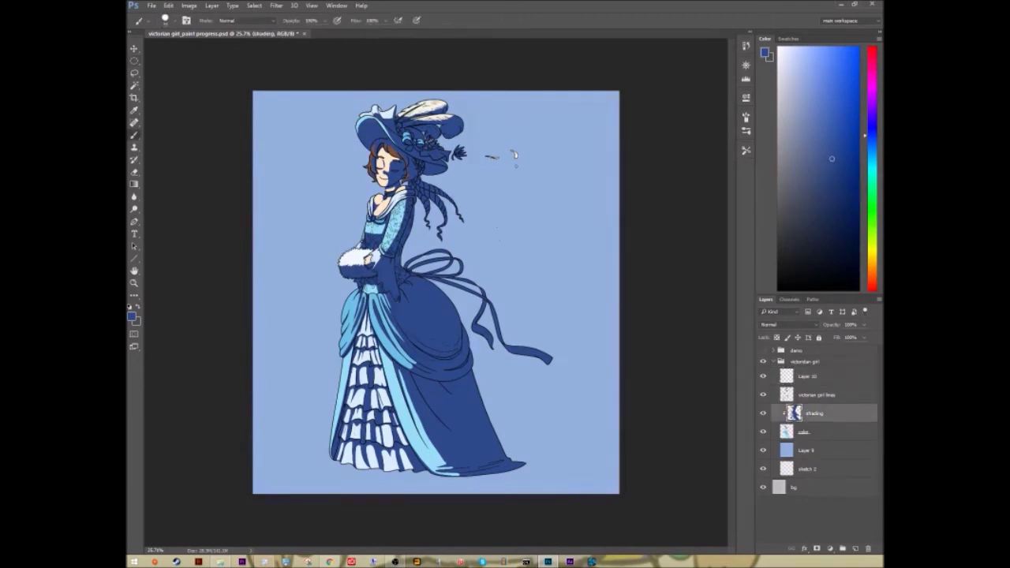
drag(515, 155, 504, 156)
key(z)
drag(411, 157, 422, 204)
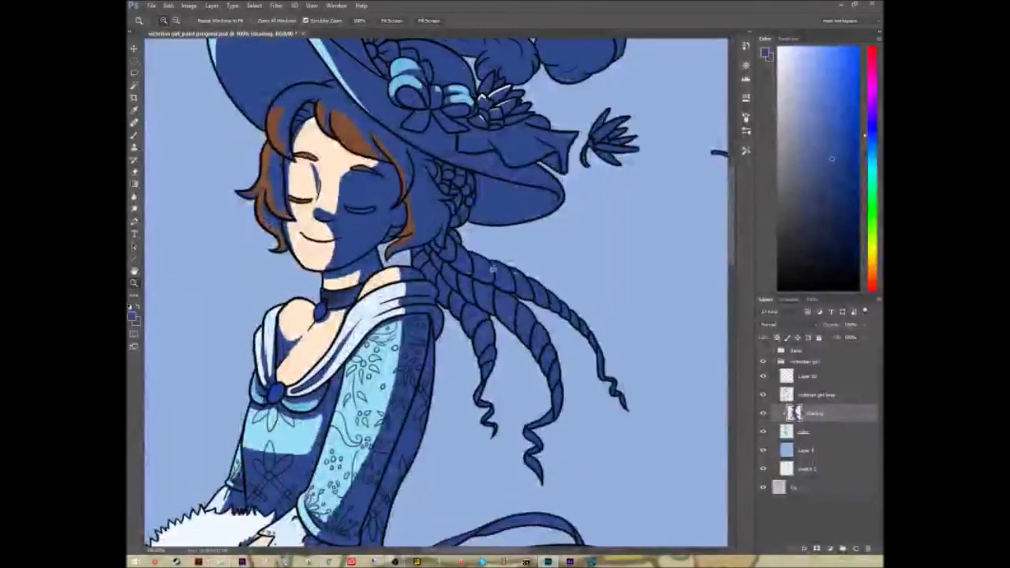
drag(606, 407, 546, 408)
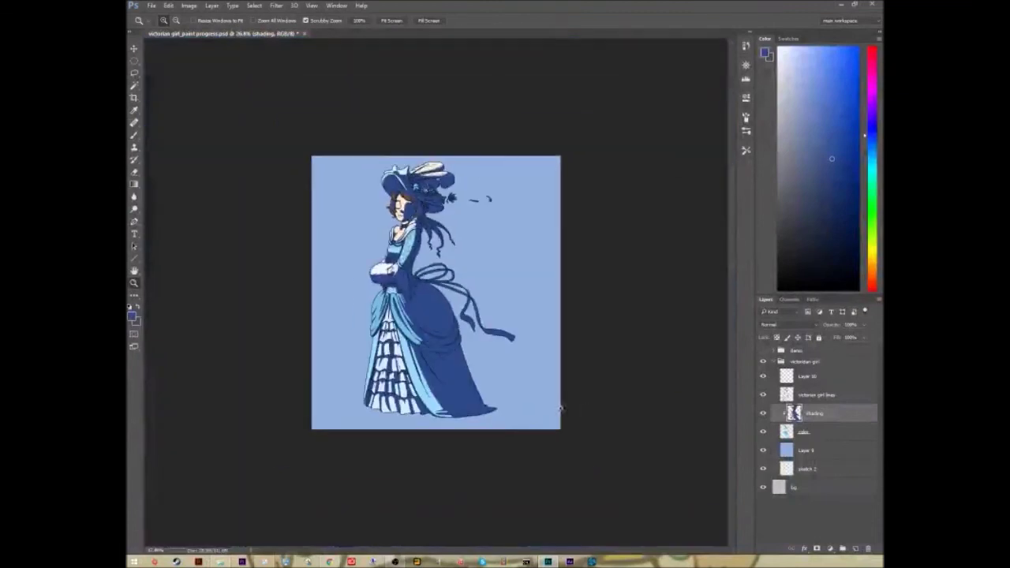
Try the Normal, Darken, Multiply and Color Burn blend modes on the shading layer
click(799, 323)
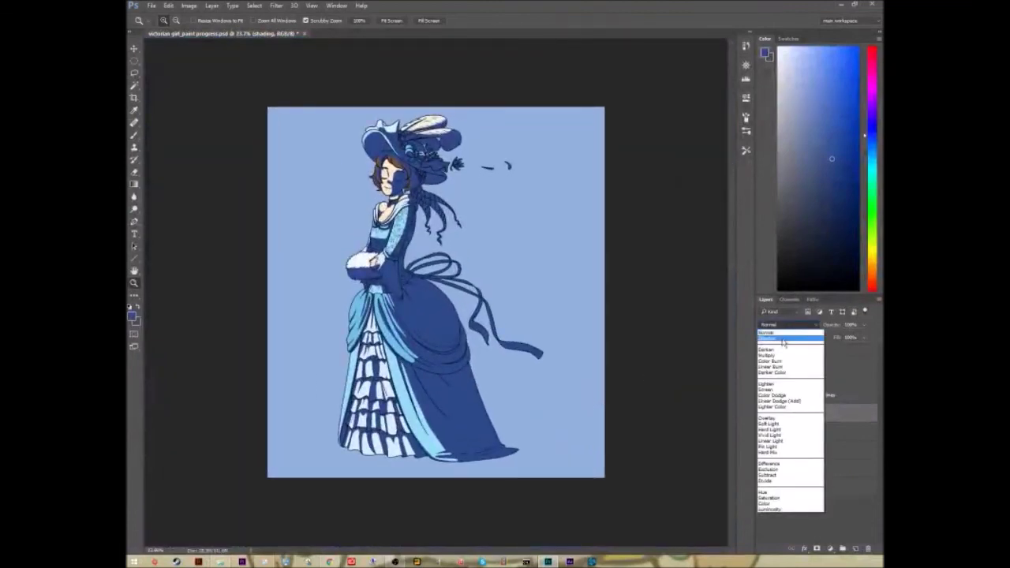
click(811, 332)
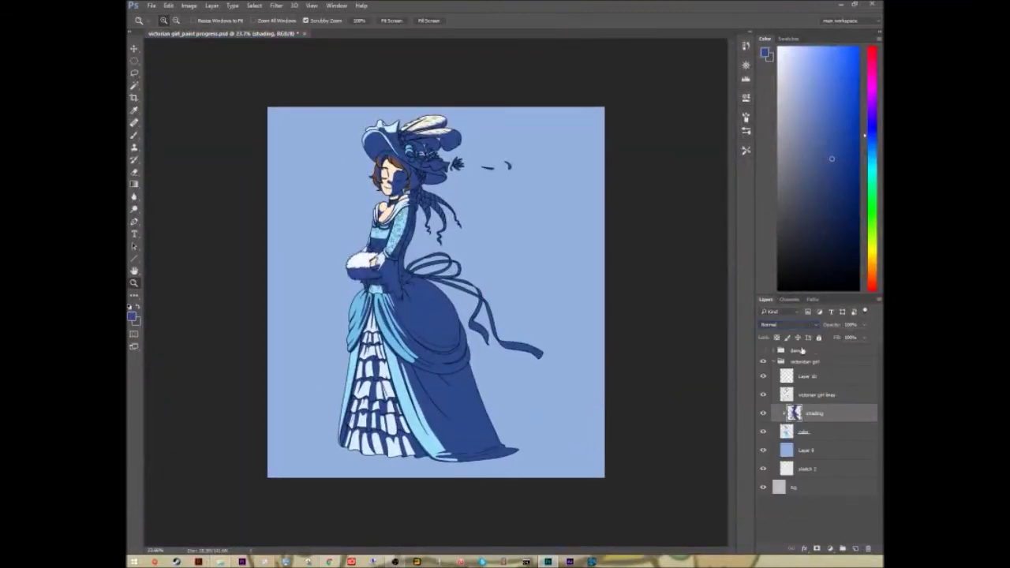
click(799, 327)
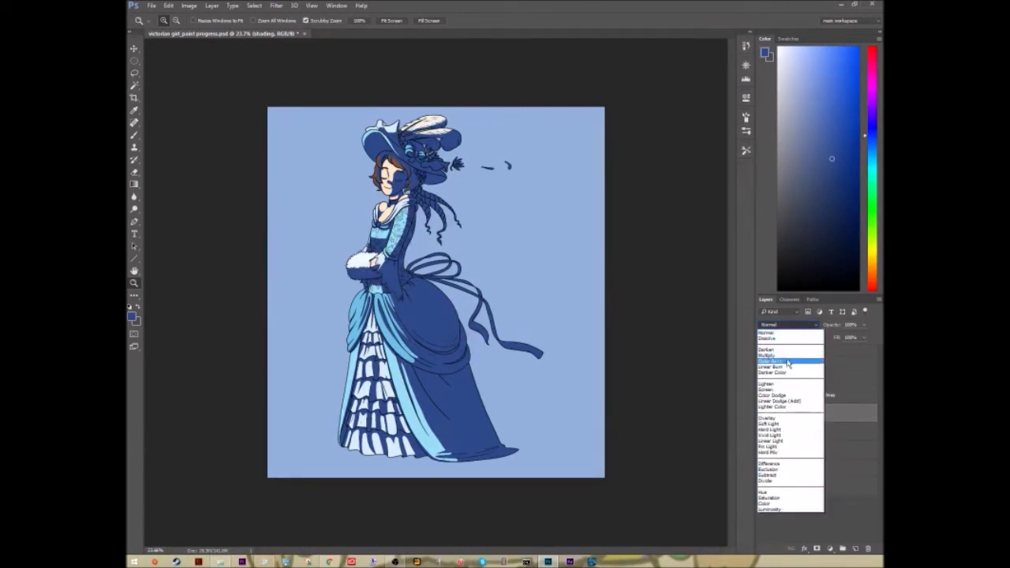
click(786, 350)
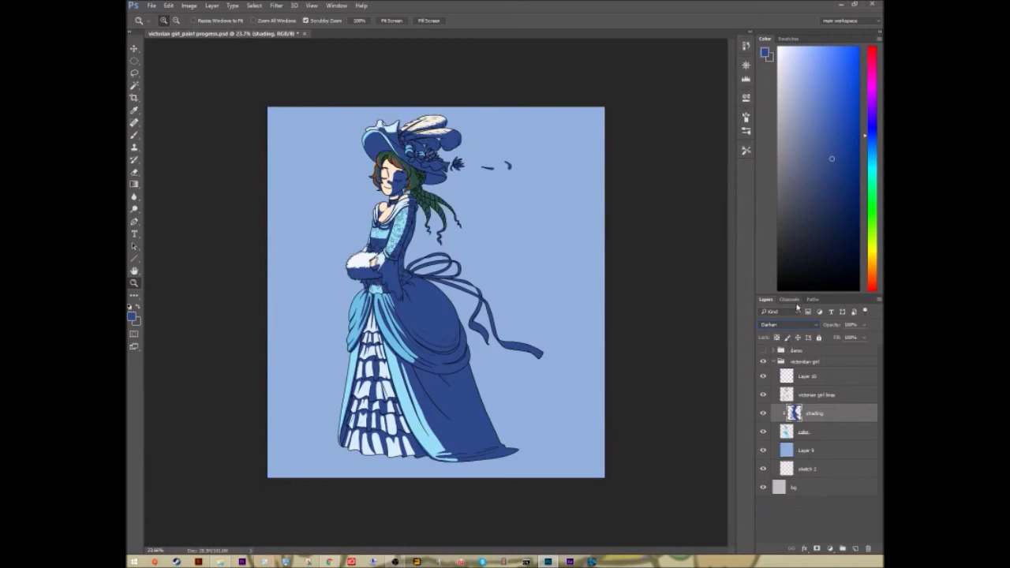
click(787, 325)
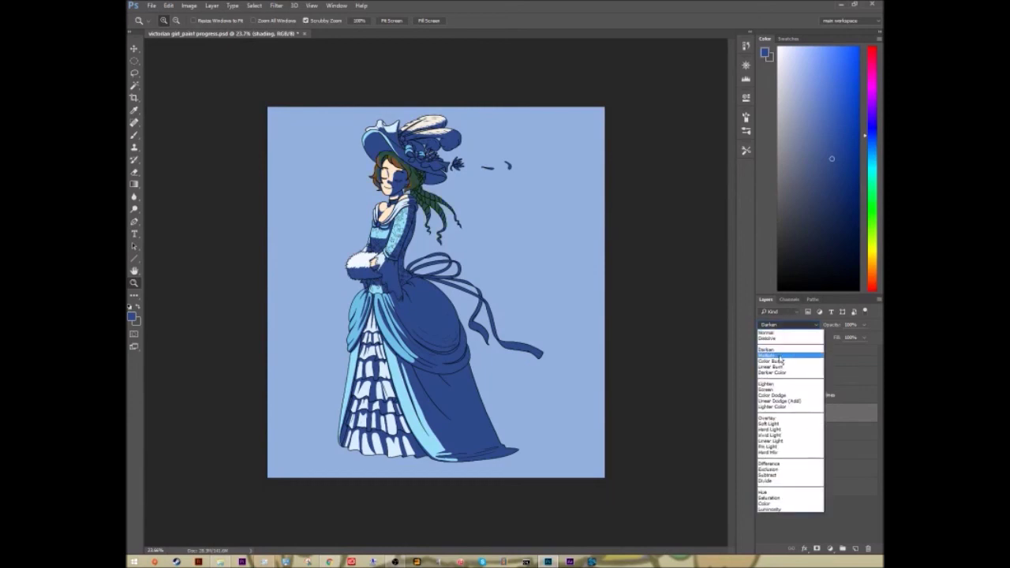
click(783, 357)
click(787, 325)
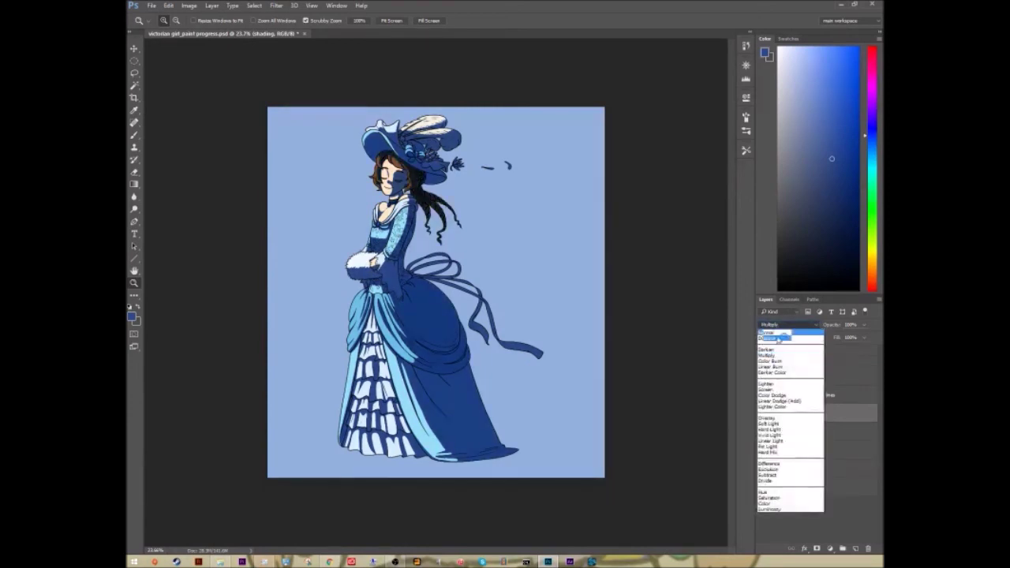
click(778, 360)
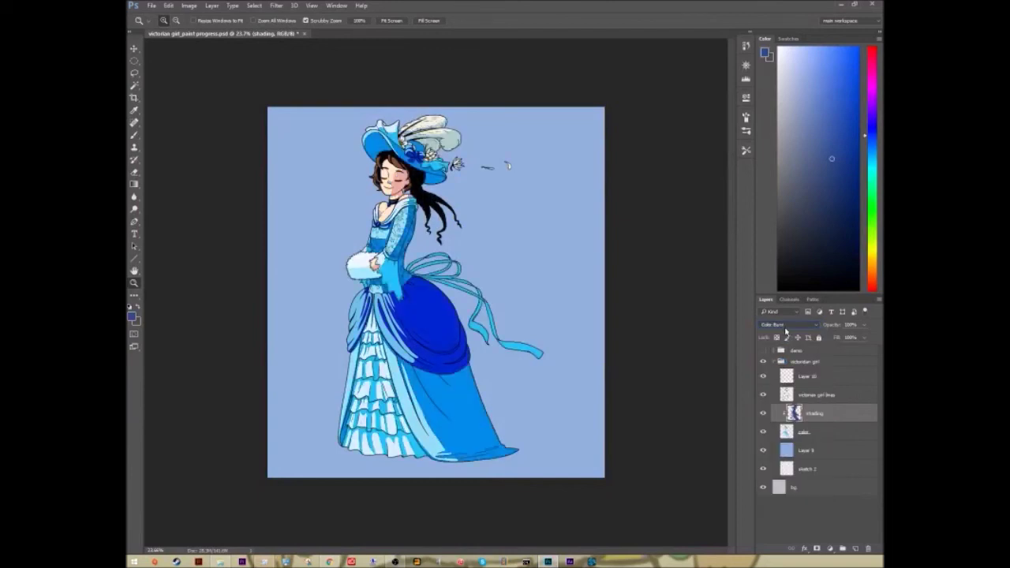
Compare Linear Burn with Multiply on the shading layer, and try Darker Color as well
click(786, 325)
click(787, 368)
click(786, 327)
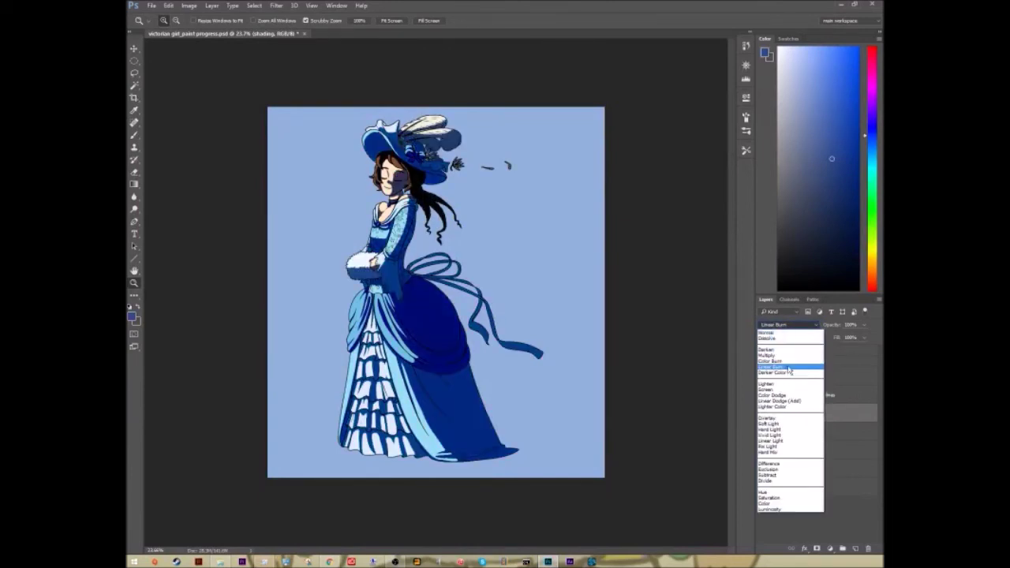
click(785, 357)
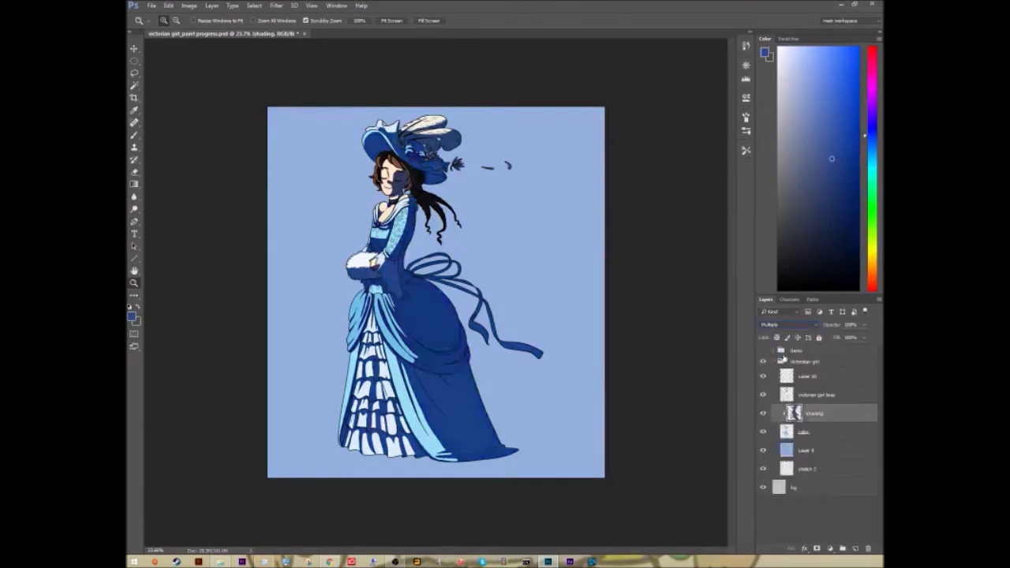
click(793, 328)
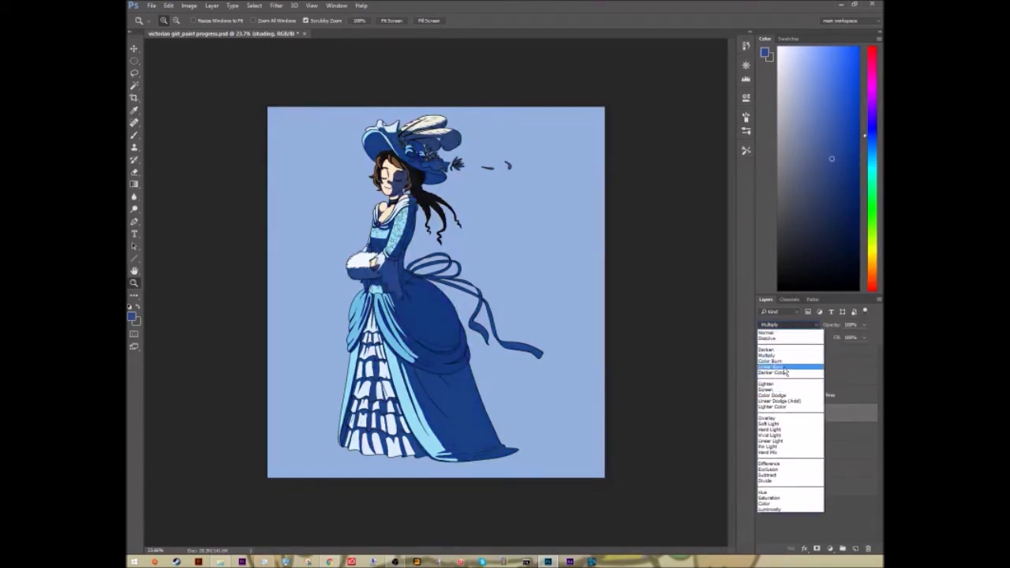
click(784, 368)
click(792, 327)
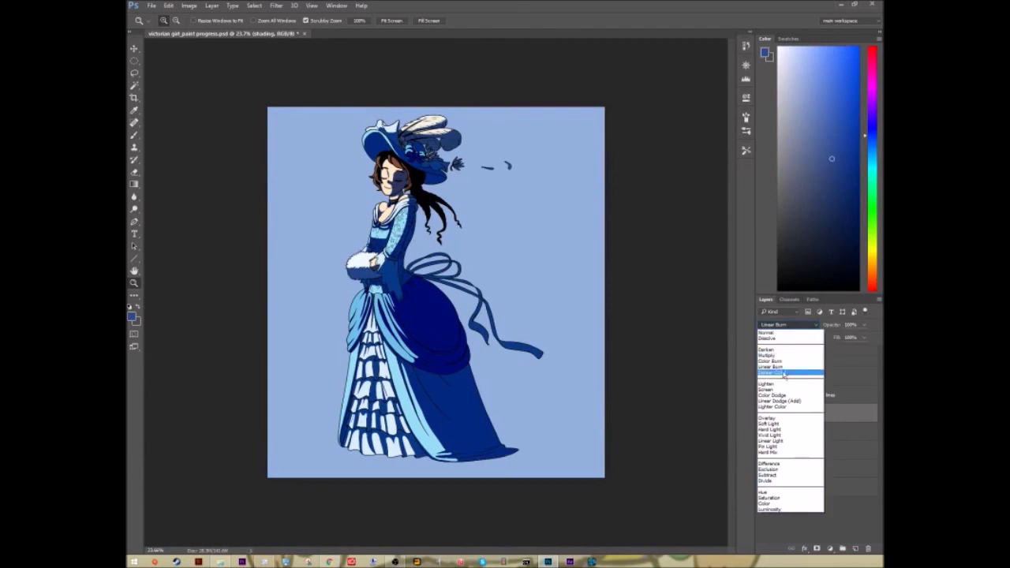
click(785, 372)
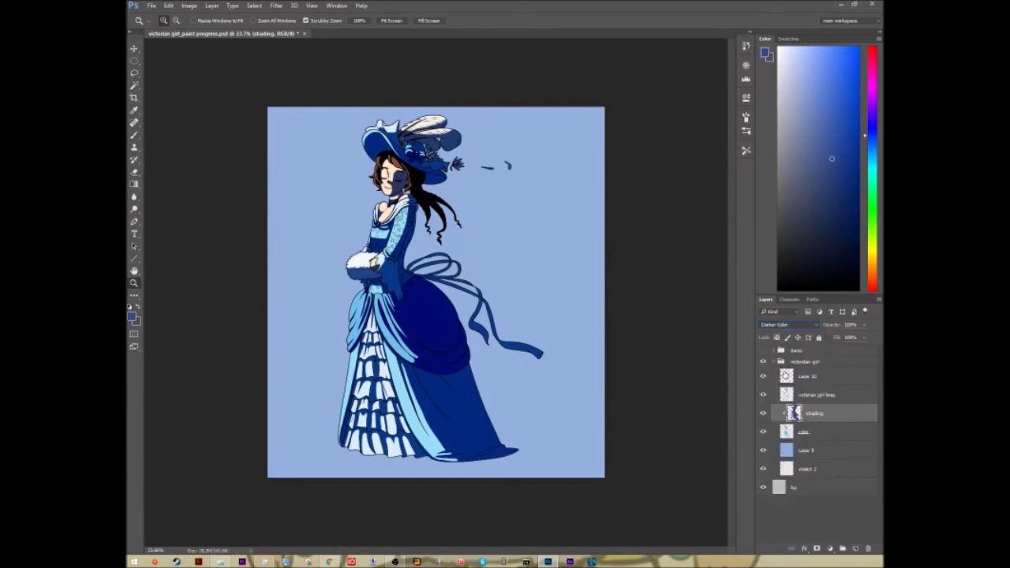
Try the Lighten, Darken, Overlay and Soft Light blend modes on the shading layer
click(789, 323)
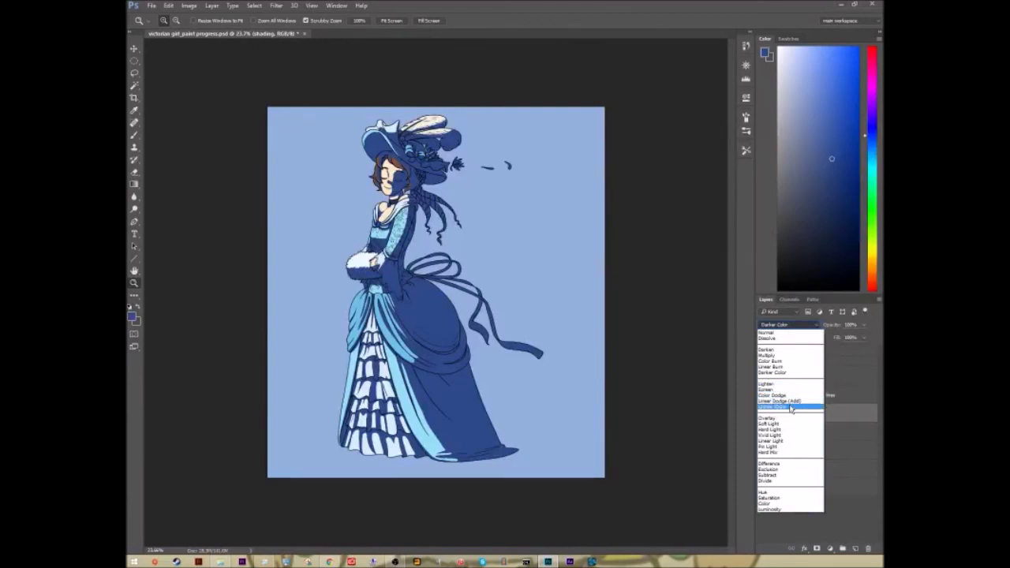
click(785, 385)
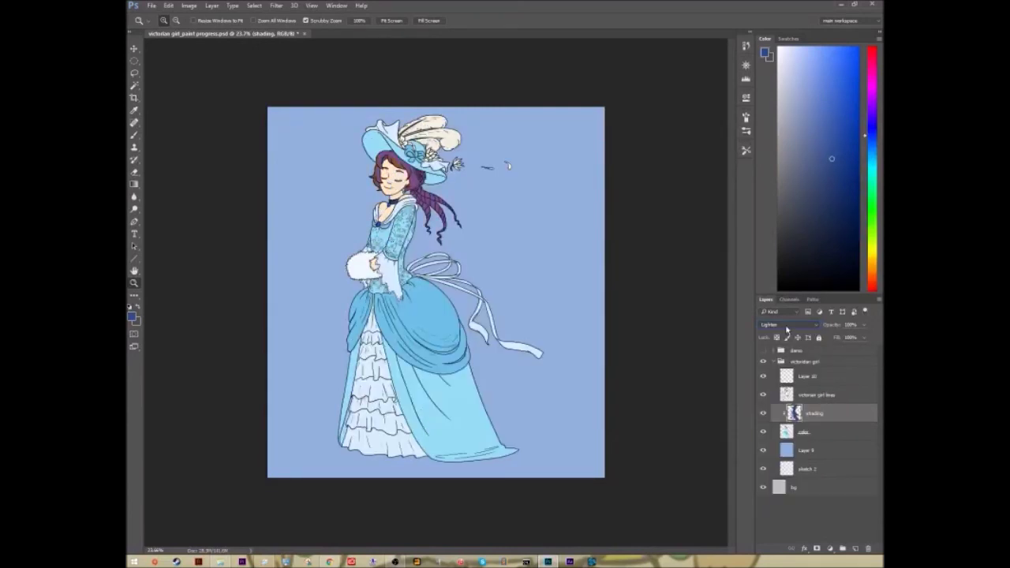
click(788, 327)
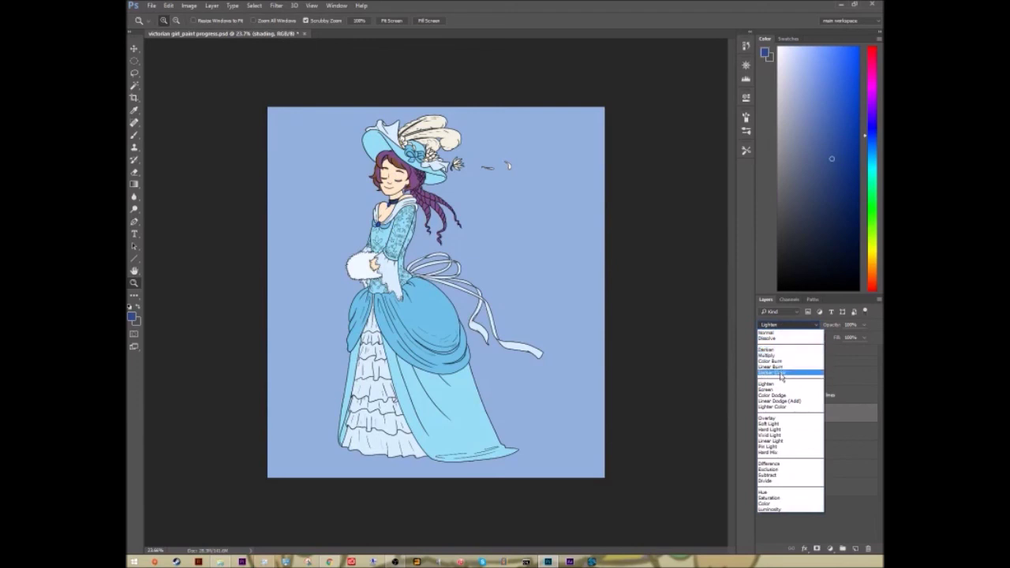
click(777, 367)
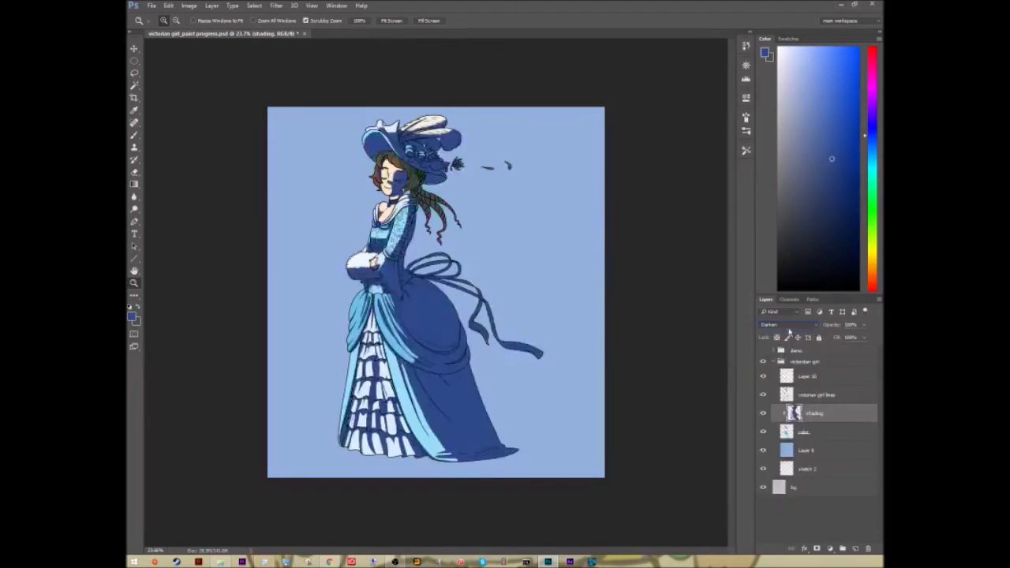
click(790, 325)
click(781, 418)
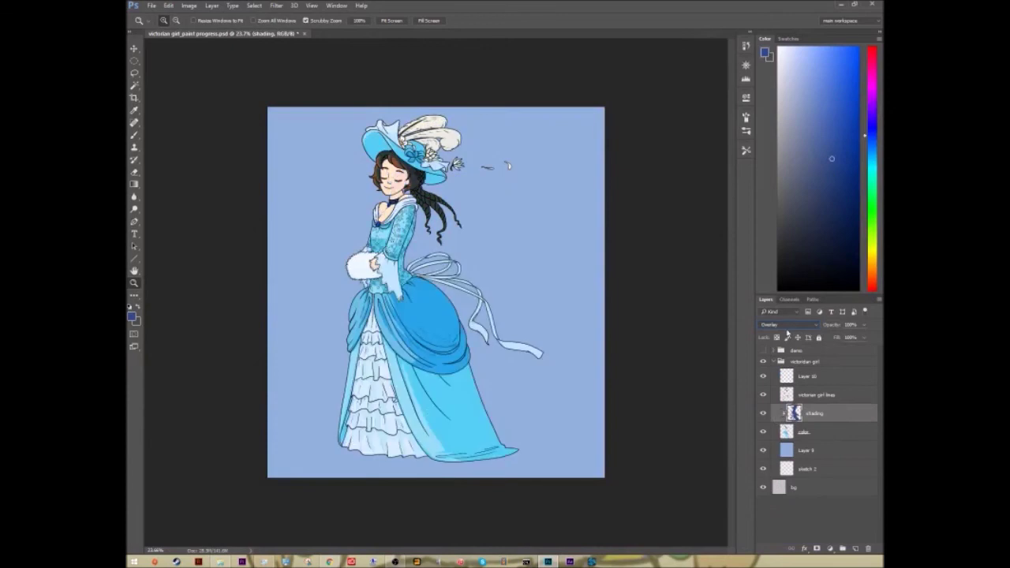
click(786, 327)
click(781, 424)
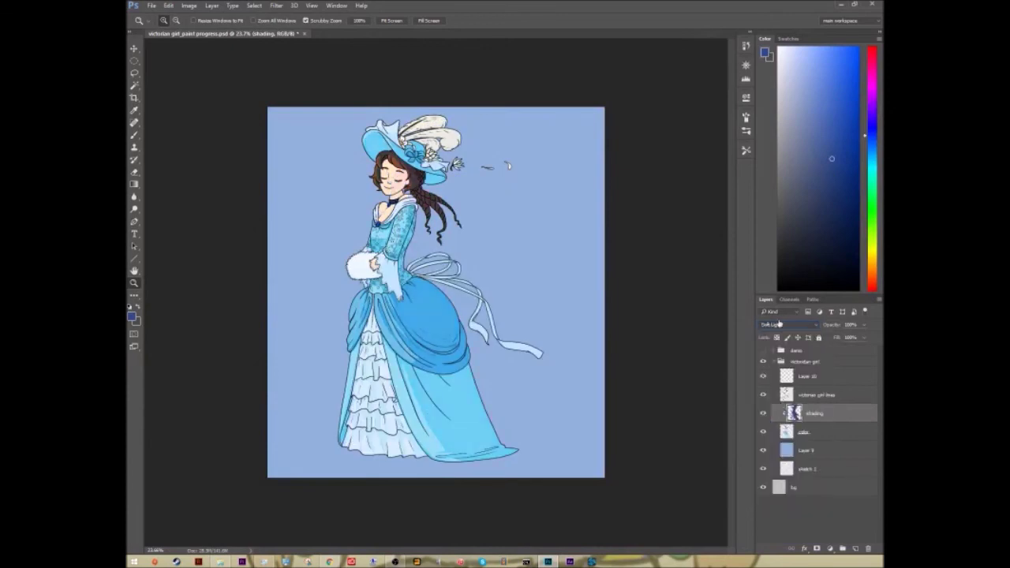
Try the Hard Light blend mode on the shading layer
click(786, 327)
click(781, 430)
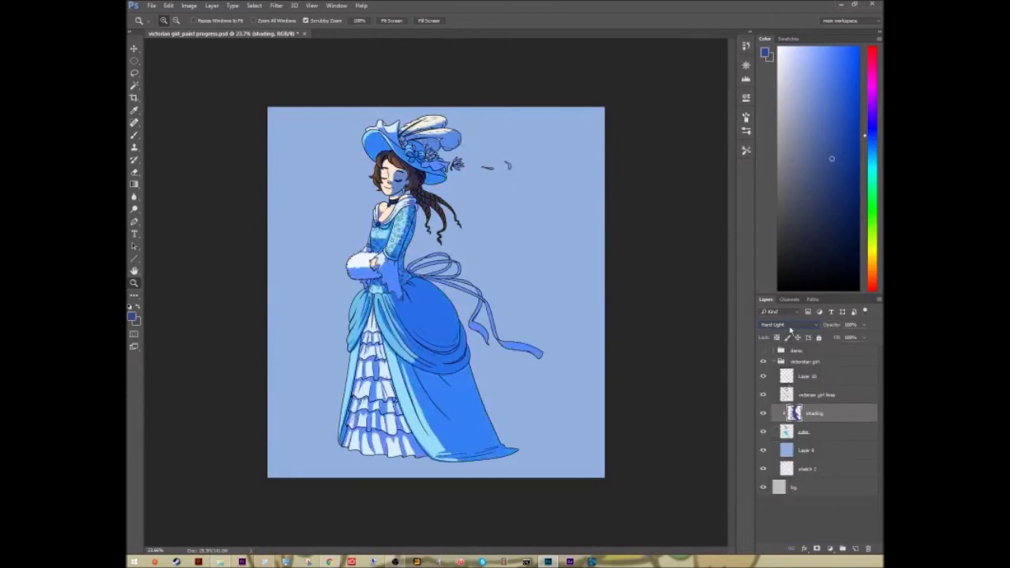
click(785, 326)
click(780, 431)
click(794, 326)
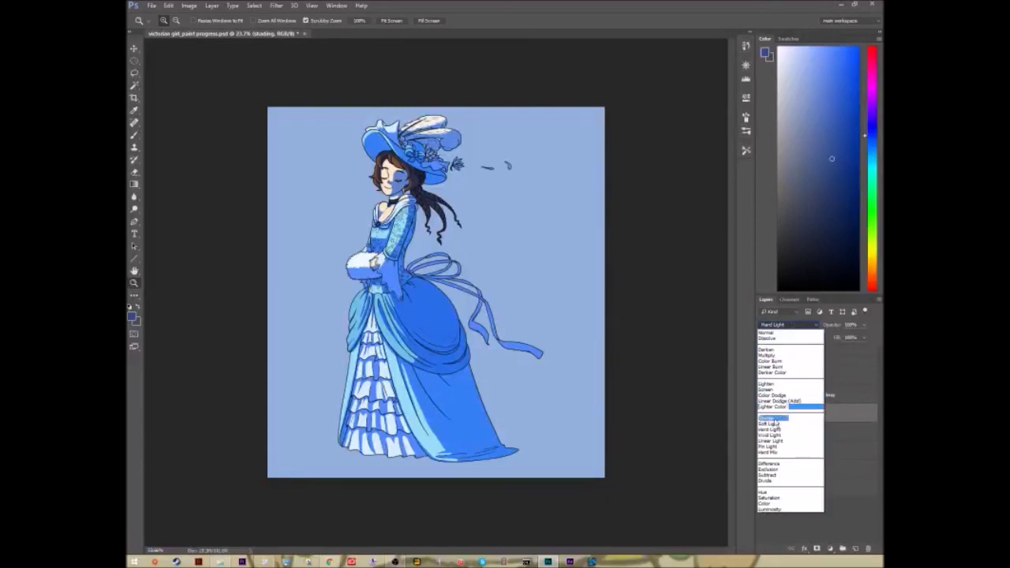
click(777, 430)
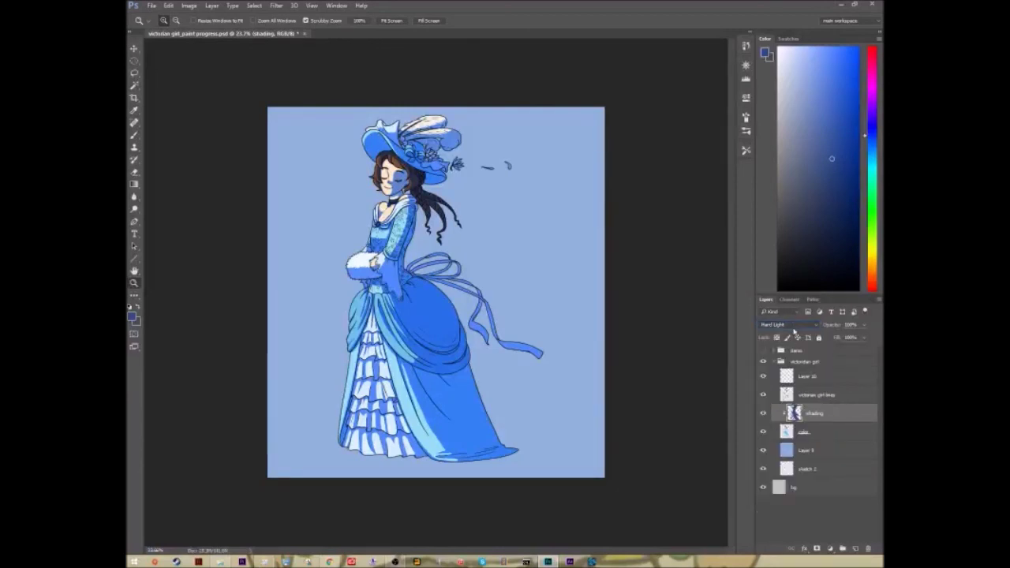
Switch the shading layer's blend mode through Vivid Light, Linear Light and Pin Light to Hard Mix
click(781, 324)
click(775, 439)
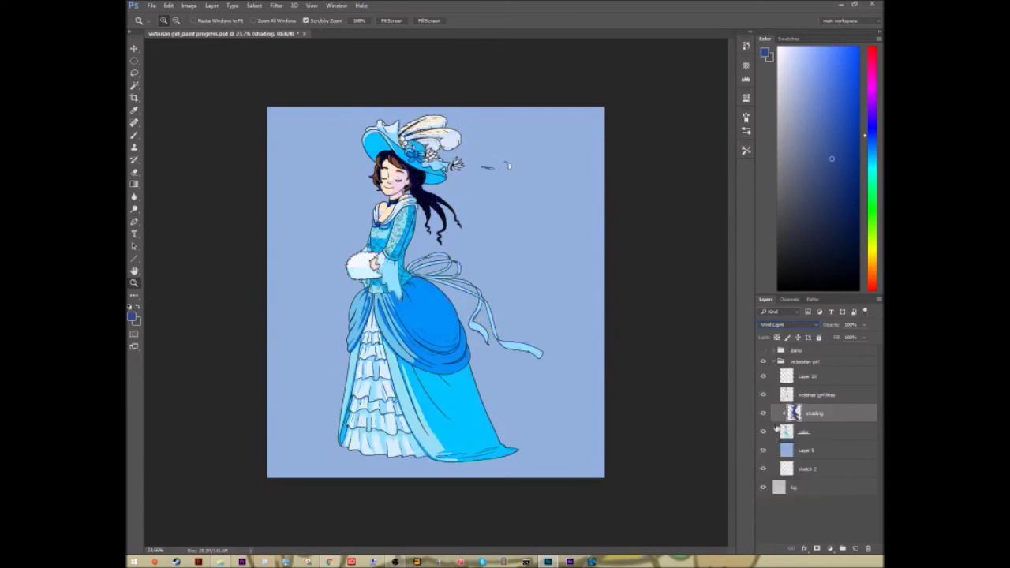
click(794, 327)
click(778, 447)
click(784, 330)
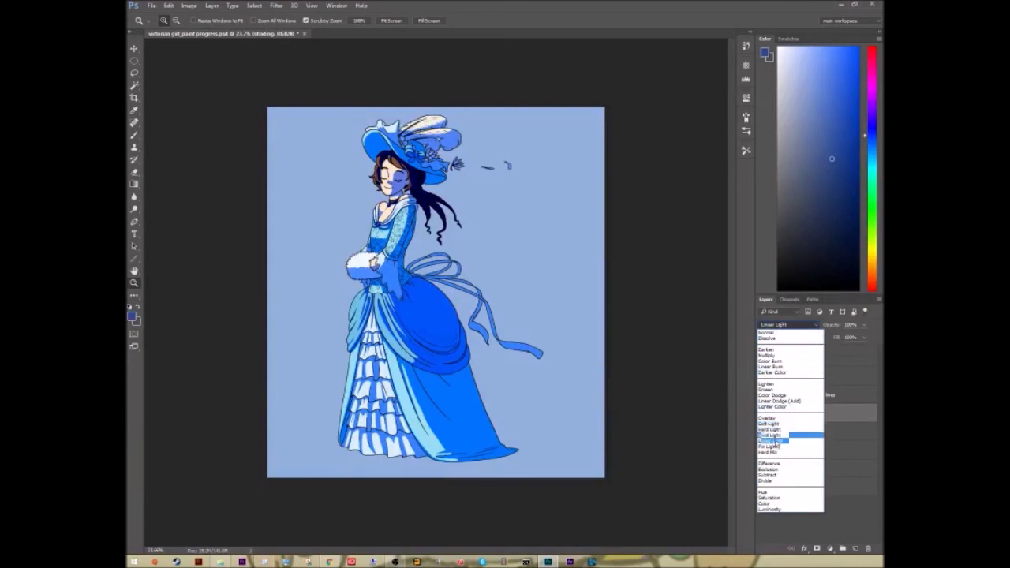
click(776, 442)
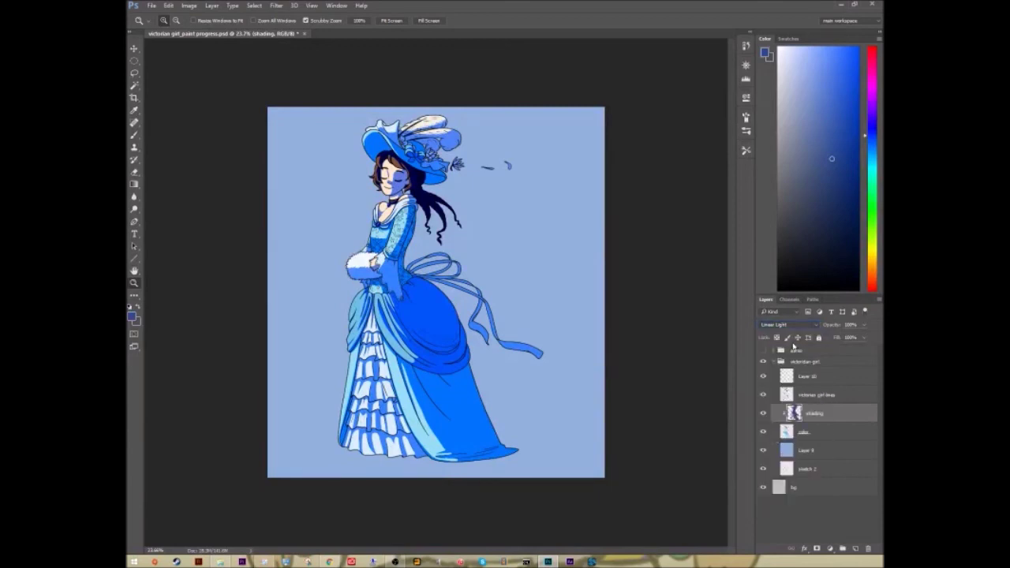
click(794, 328)
click(776, 447)
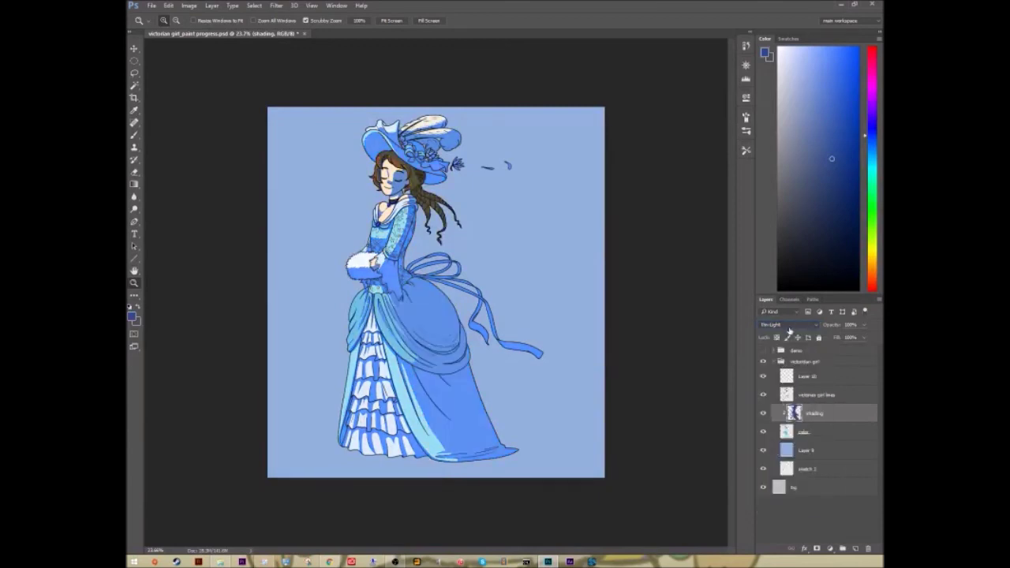
click(792, 328)
click(775, 451)
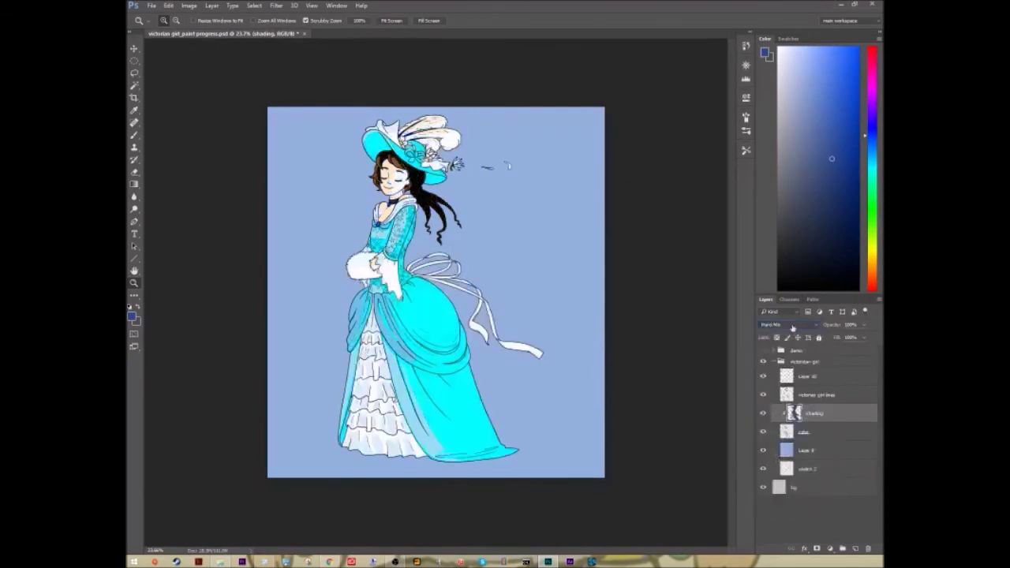
Try the Difference, Exclusion and Subtract blend modes on the shading layer
click(791, 328)
click(776, 463)
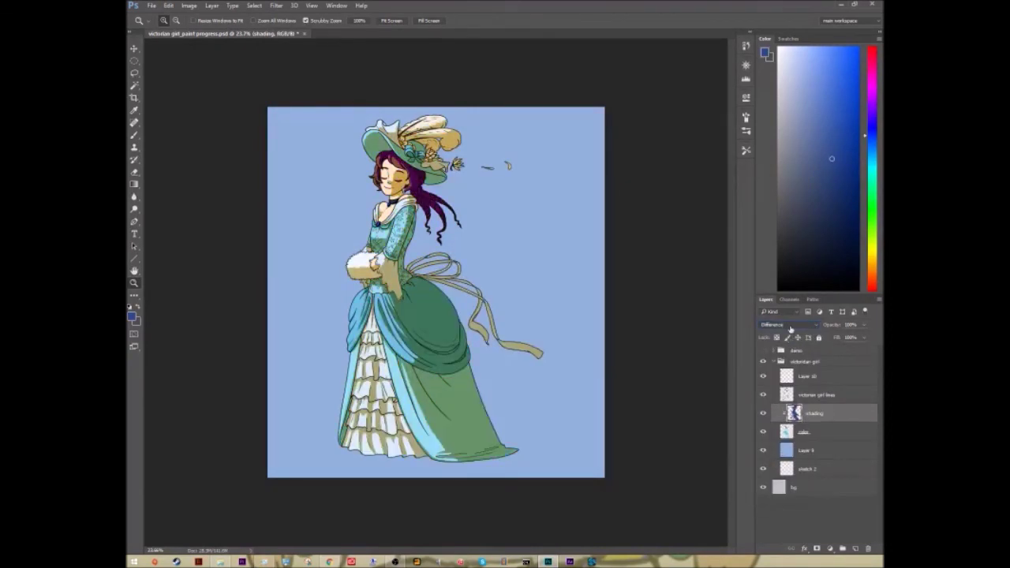
click(792, 328)
click(771, 469)
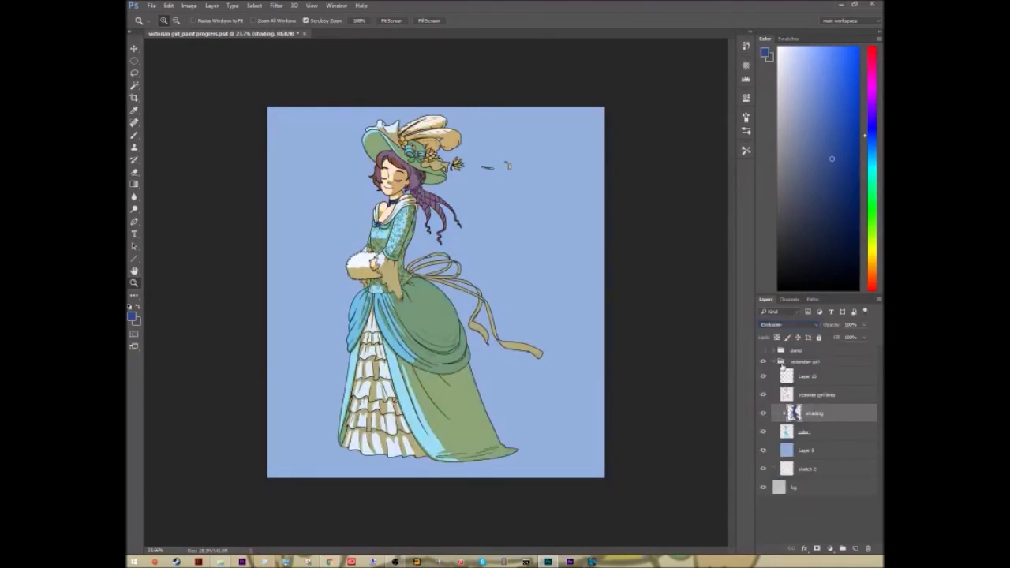
click(789, 326)
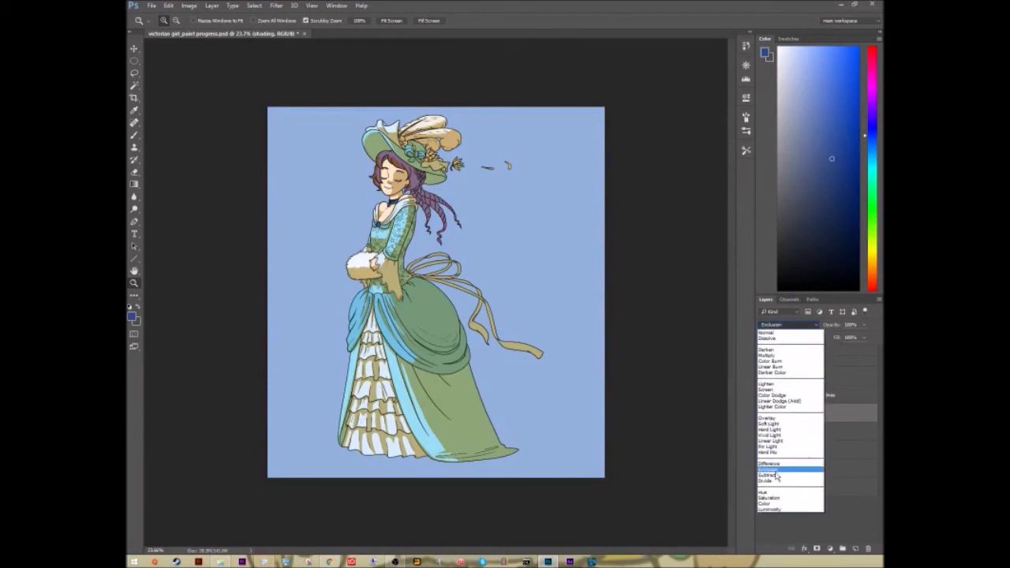
click(774, 476)
click(779, 323)
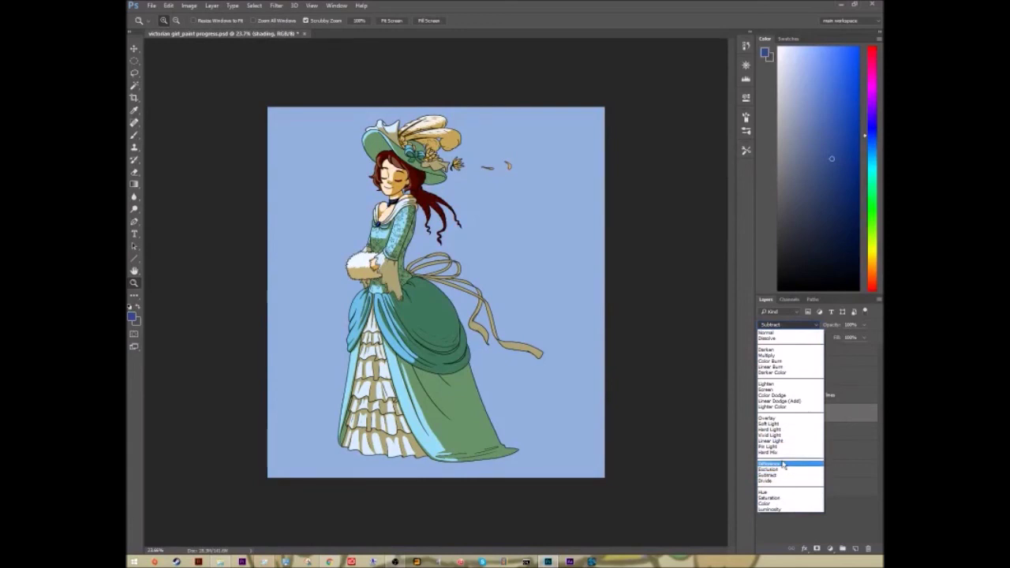
click(772, 475)
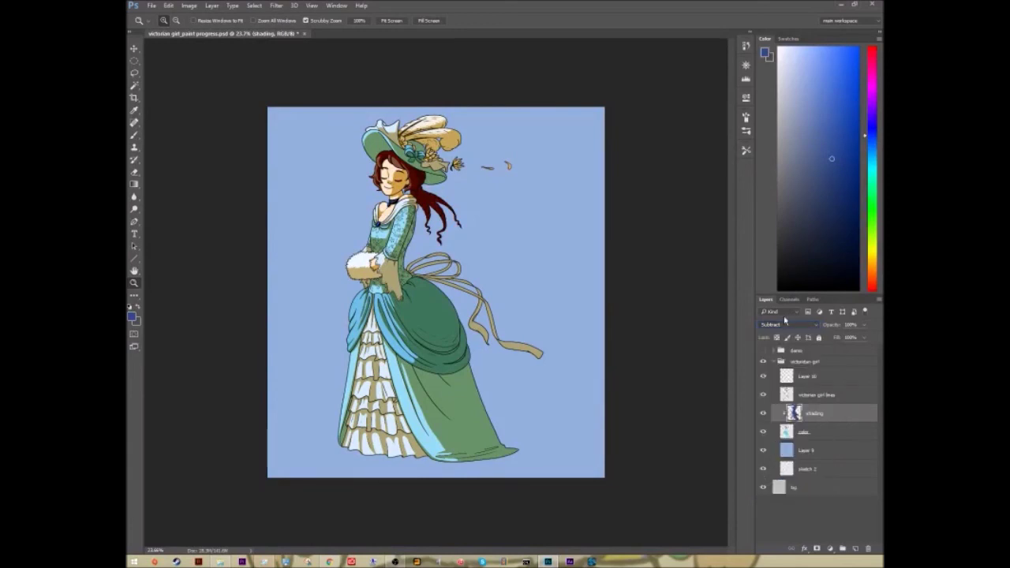
Compare the Divide and Hue blend modes on the shading layer
click(782, 325)
click(767, 481)
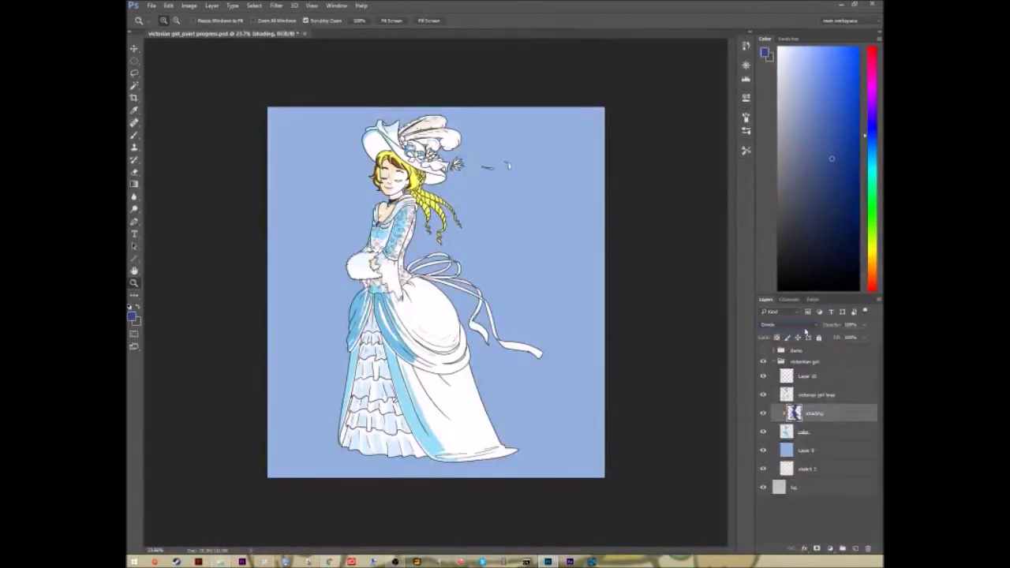
click(803, 324)
click(767, 491)
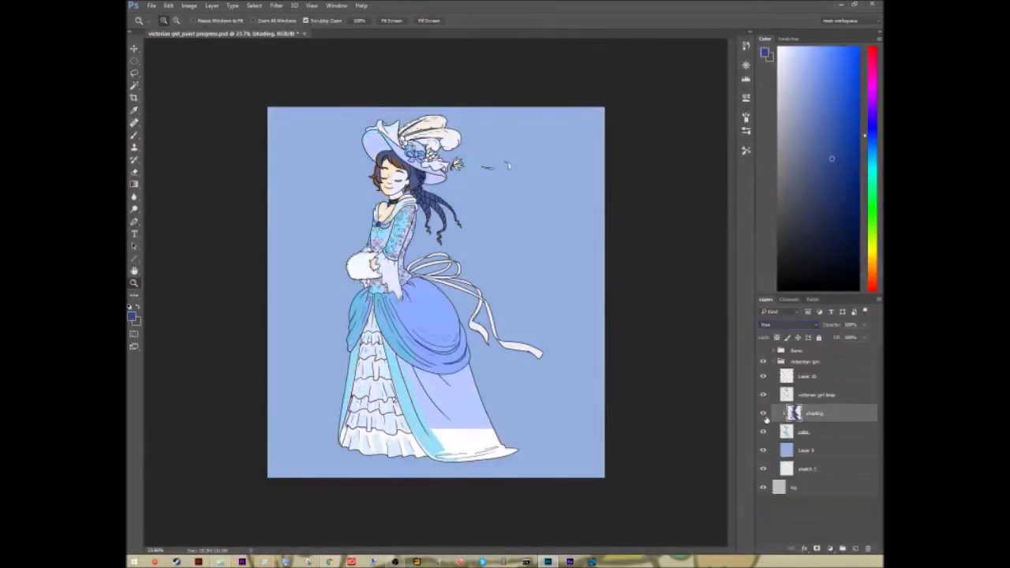
click(789, 325)
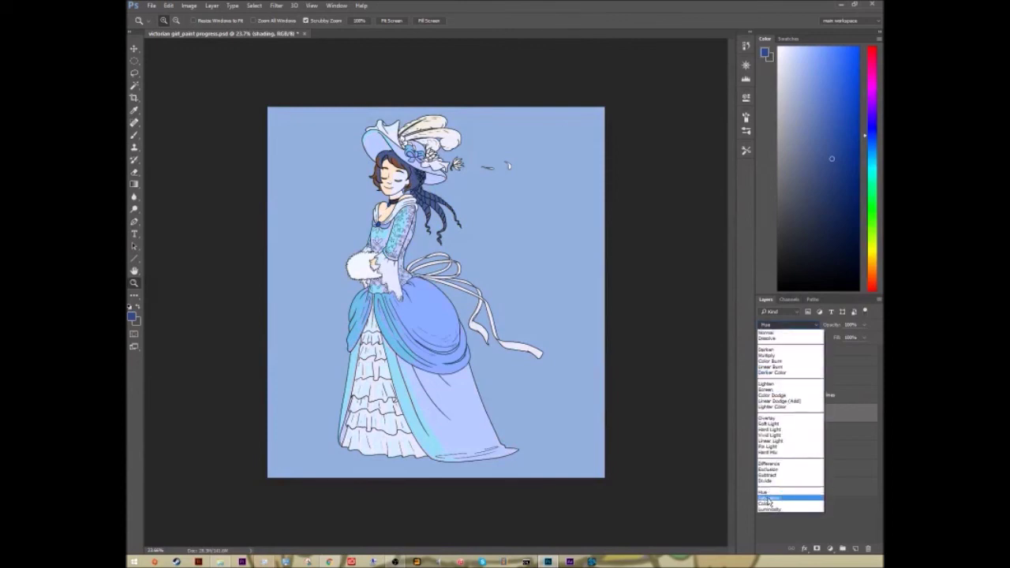
click(769, 495)
click(789, 324)
click(778, 482)
Try the Saturation, Color and Luminosity blend modes on the shading layer
click(789, 324)
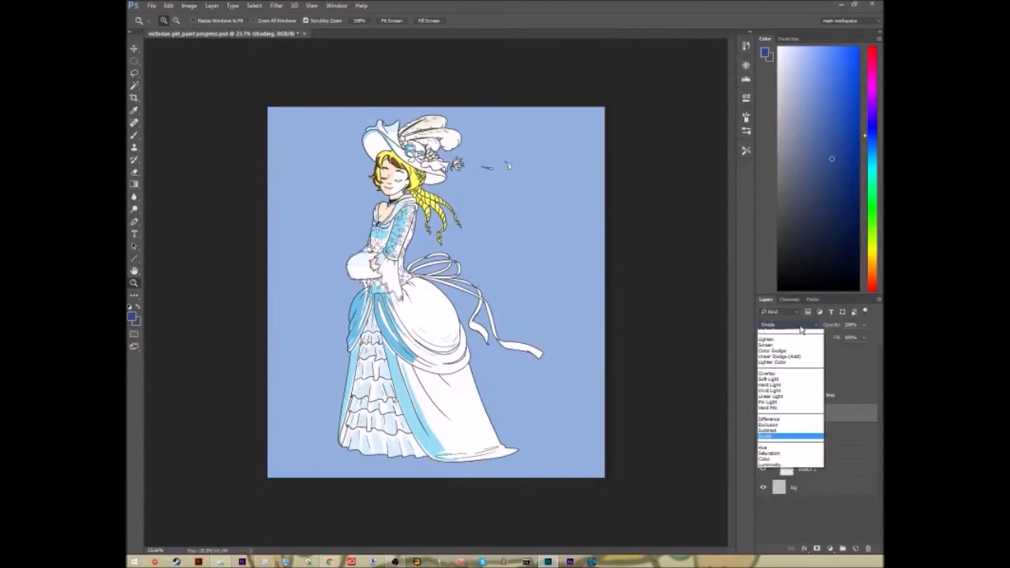
click(777, 497)
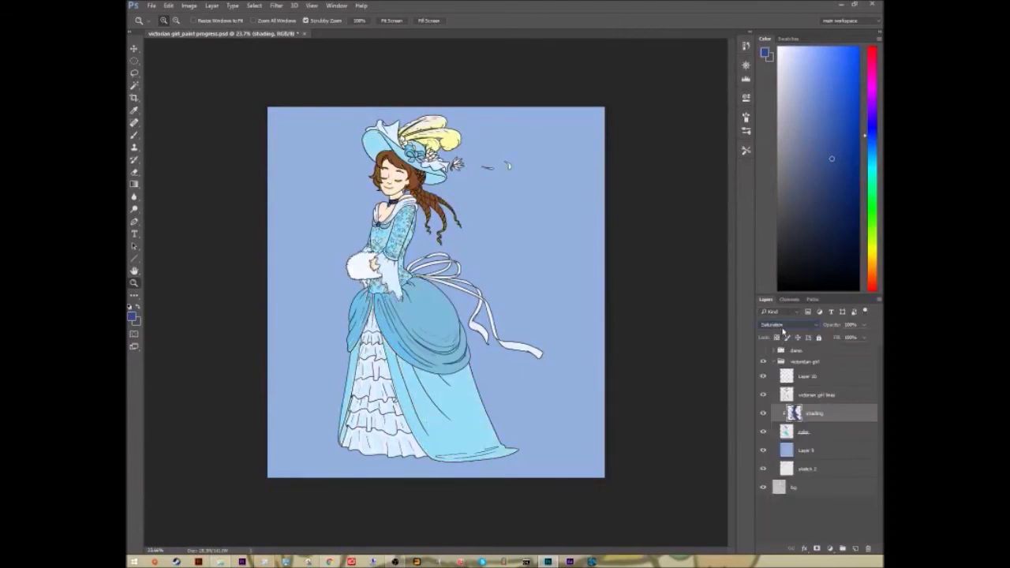
click(786, 324)
click(777, 503)
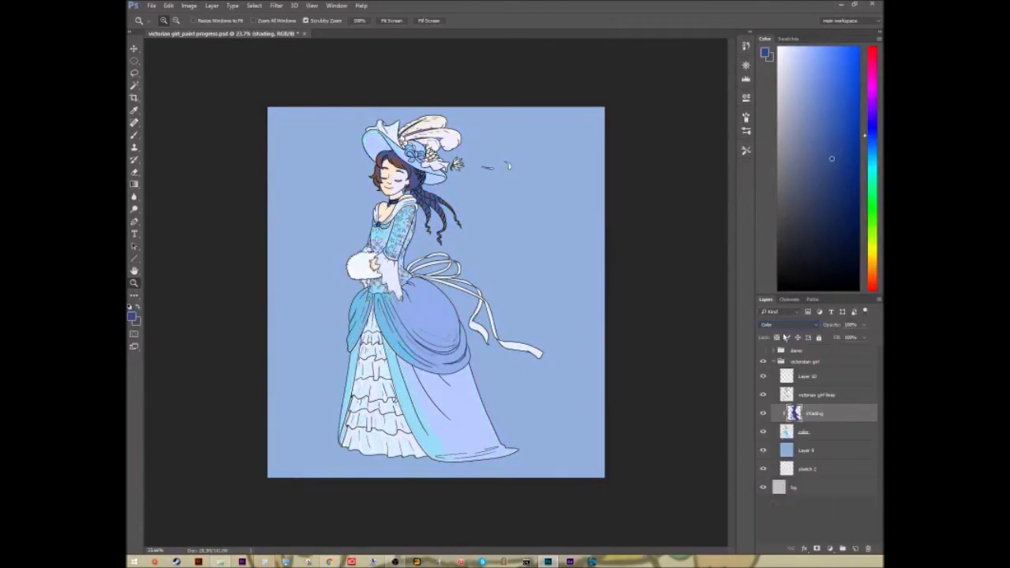
click(786, 324)
click(769, 509)
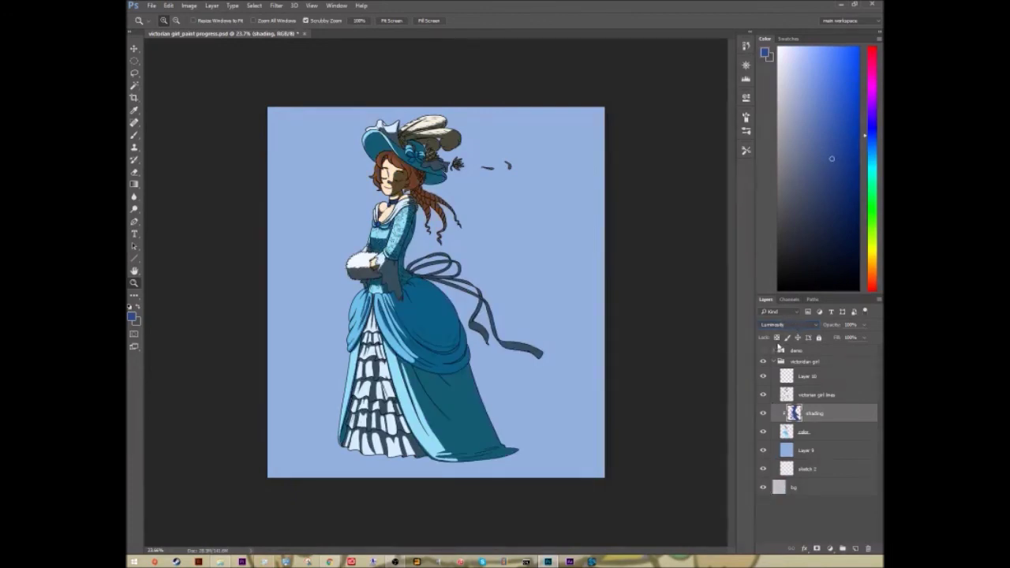
Set the shading layer's blend mode back to Multiply and lower its opacity slightly
click(789, 324)
click(773, 353)
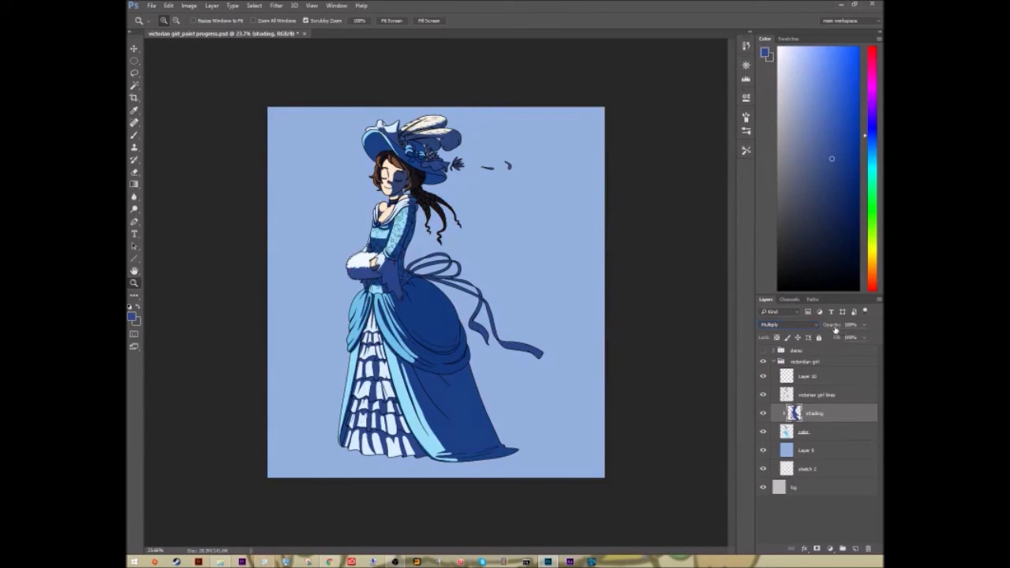
drag(831, 328, 834, 329)
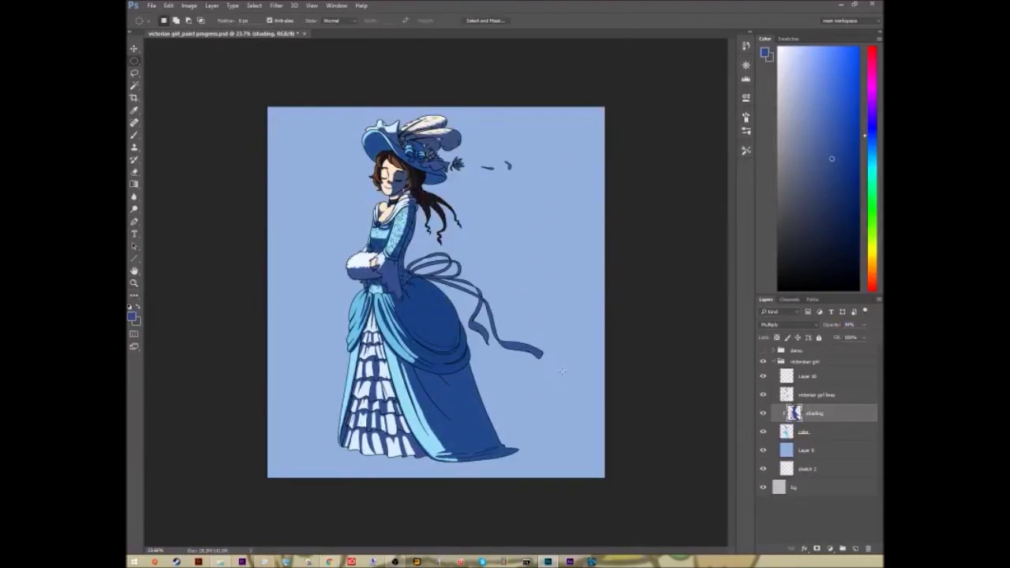
mouse_move(535, 379)
mouse_down()
mouse_move(562, 369)
mouse_move(554, 374)
mouse_up()
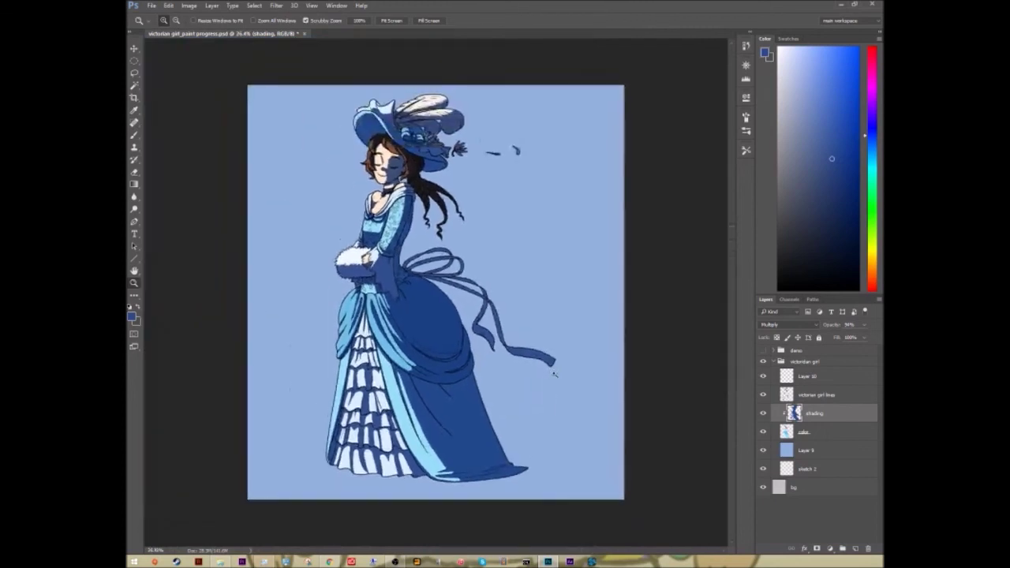